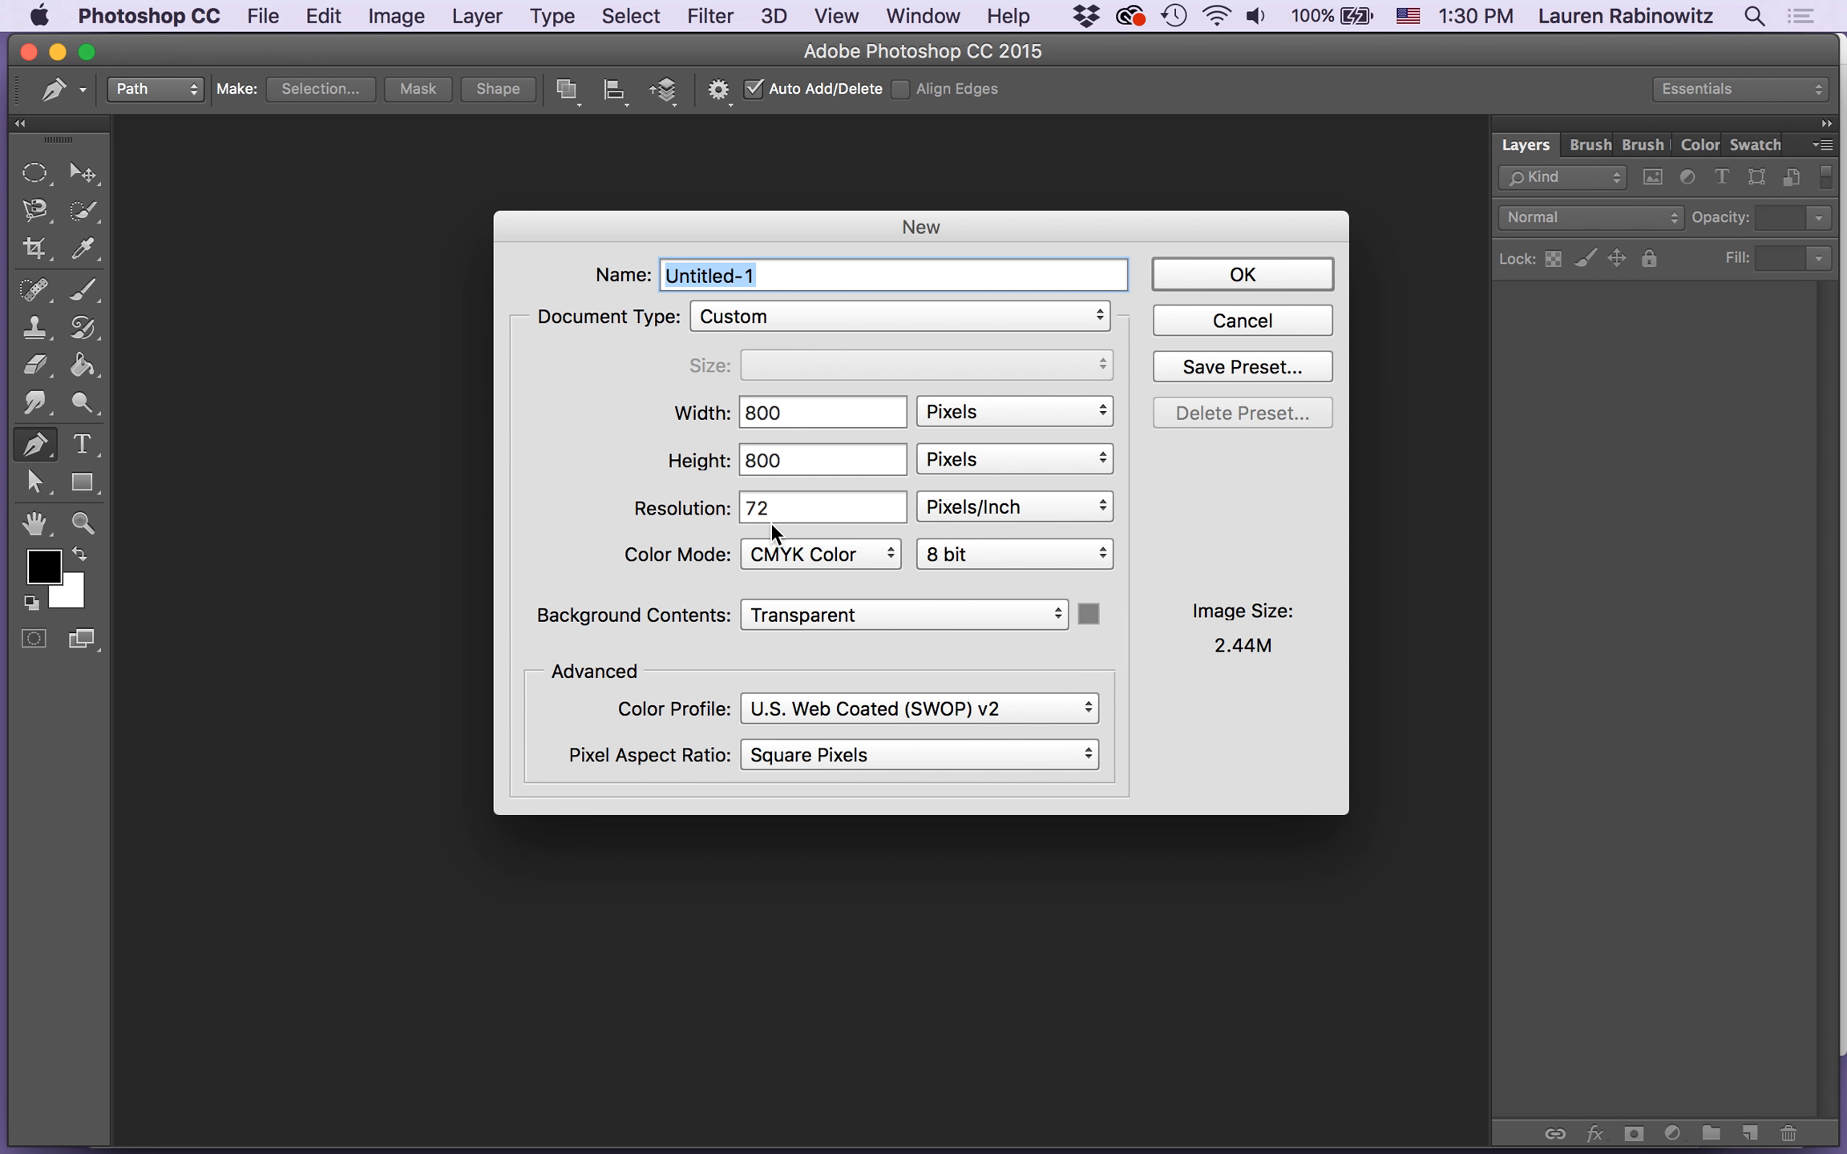
# Step: Create a new document named button, 170 by 75 pixels, in RGB Color mode
pyautogui.moveTo(798, 412); pyautogui.dragTo(691, 397)
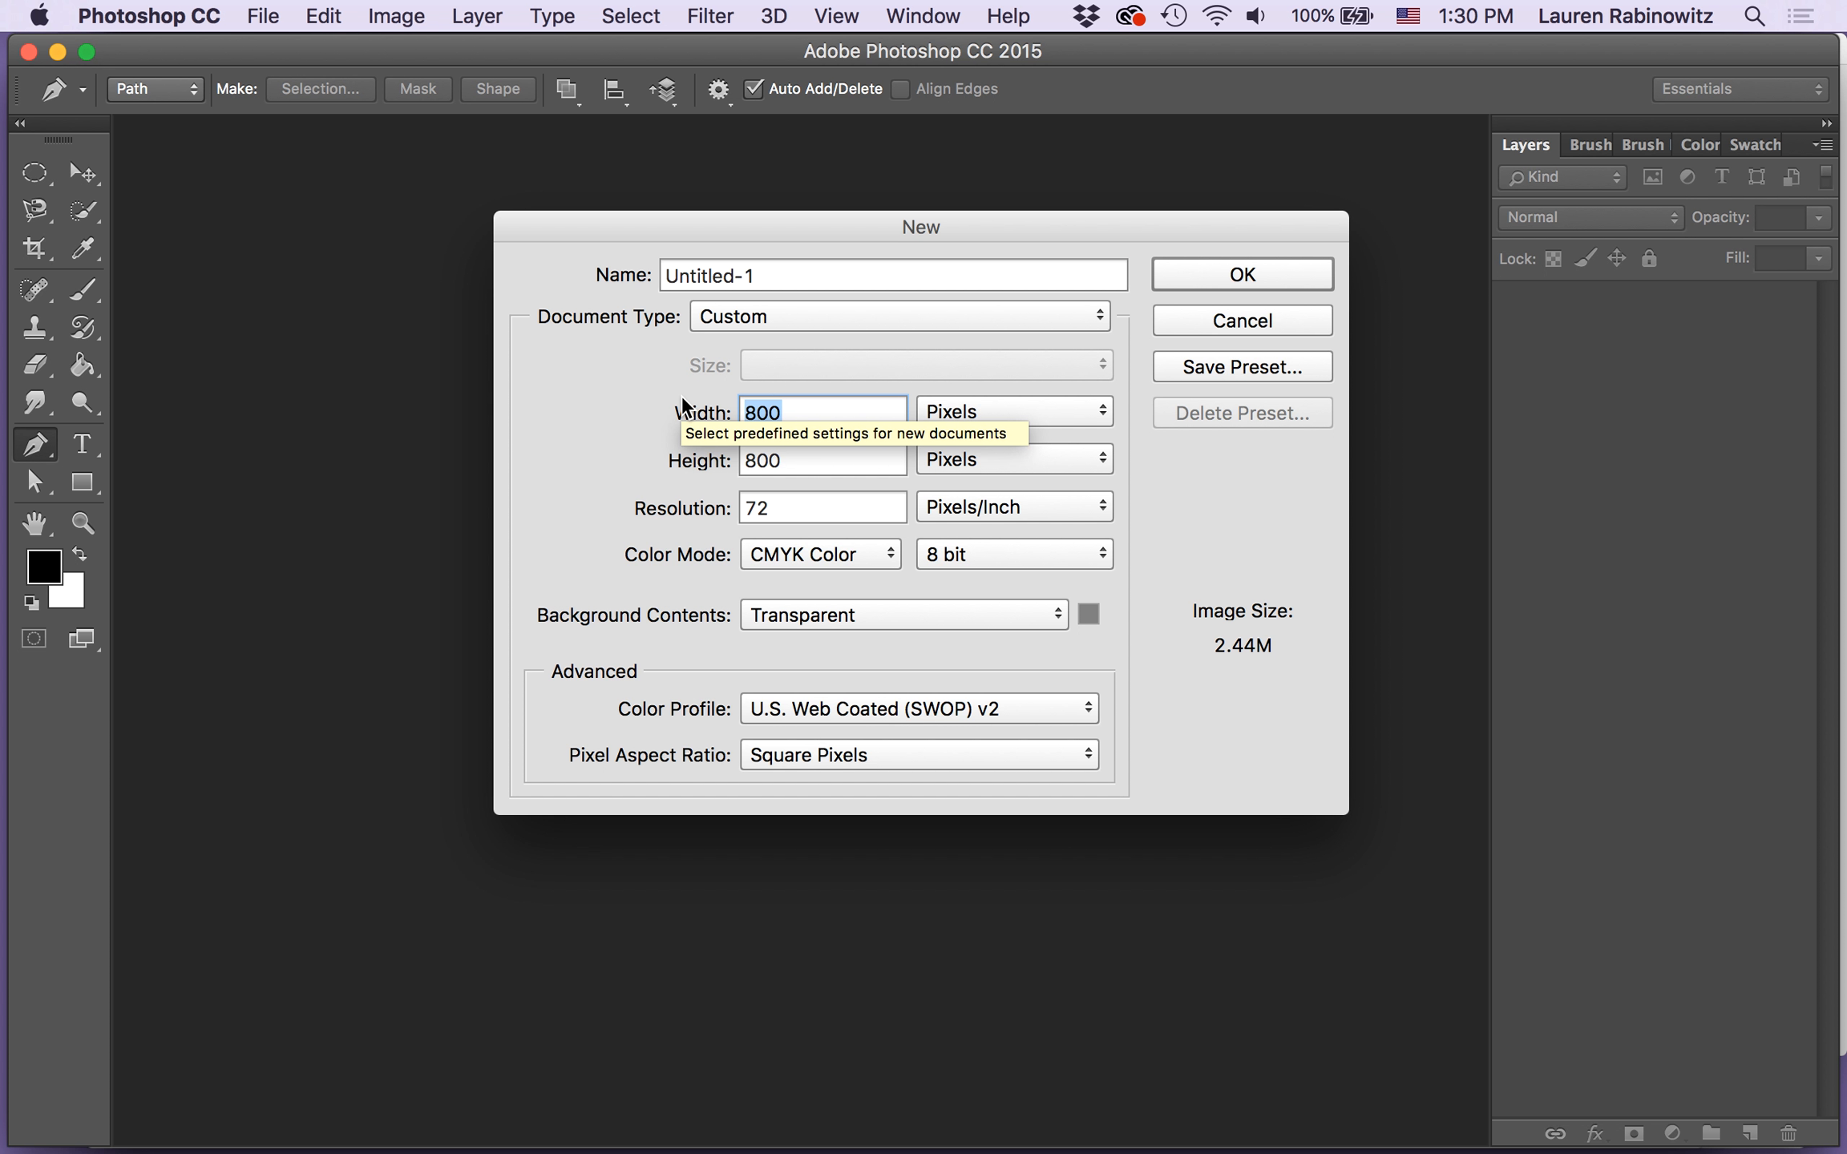
pyautogui.write('170')
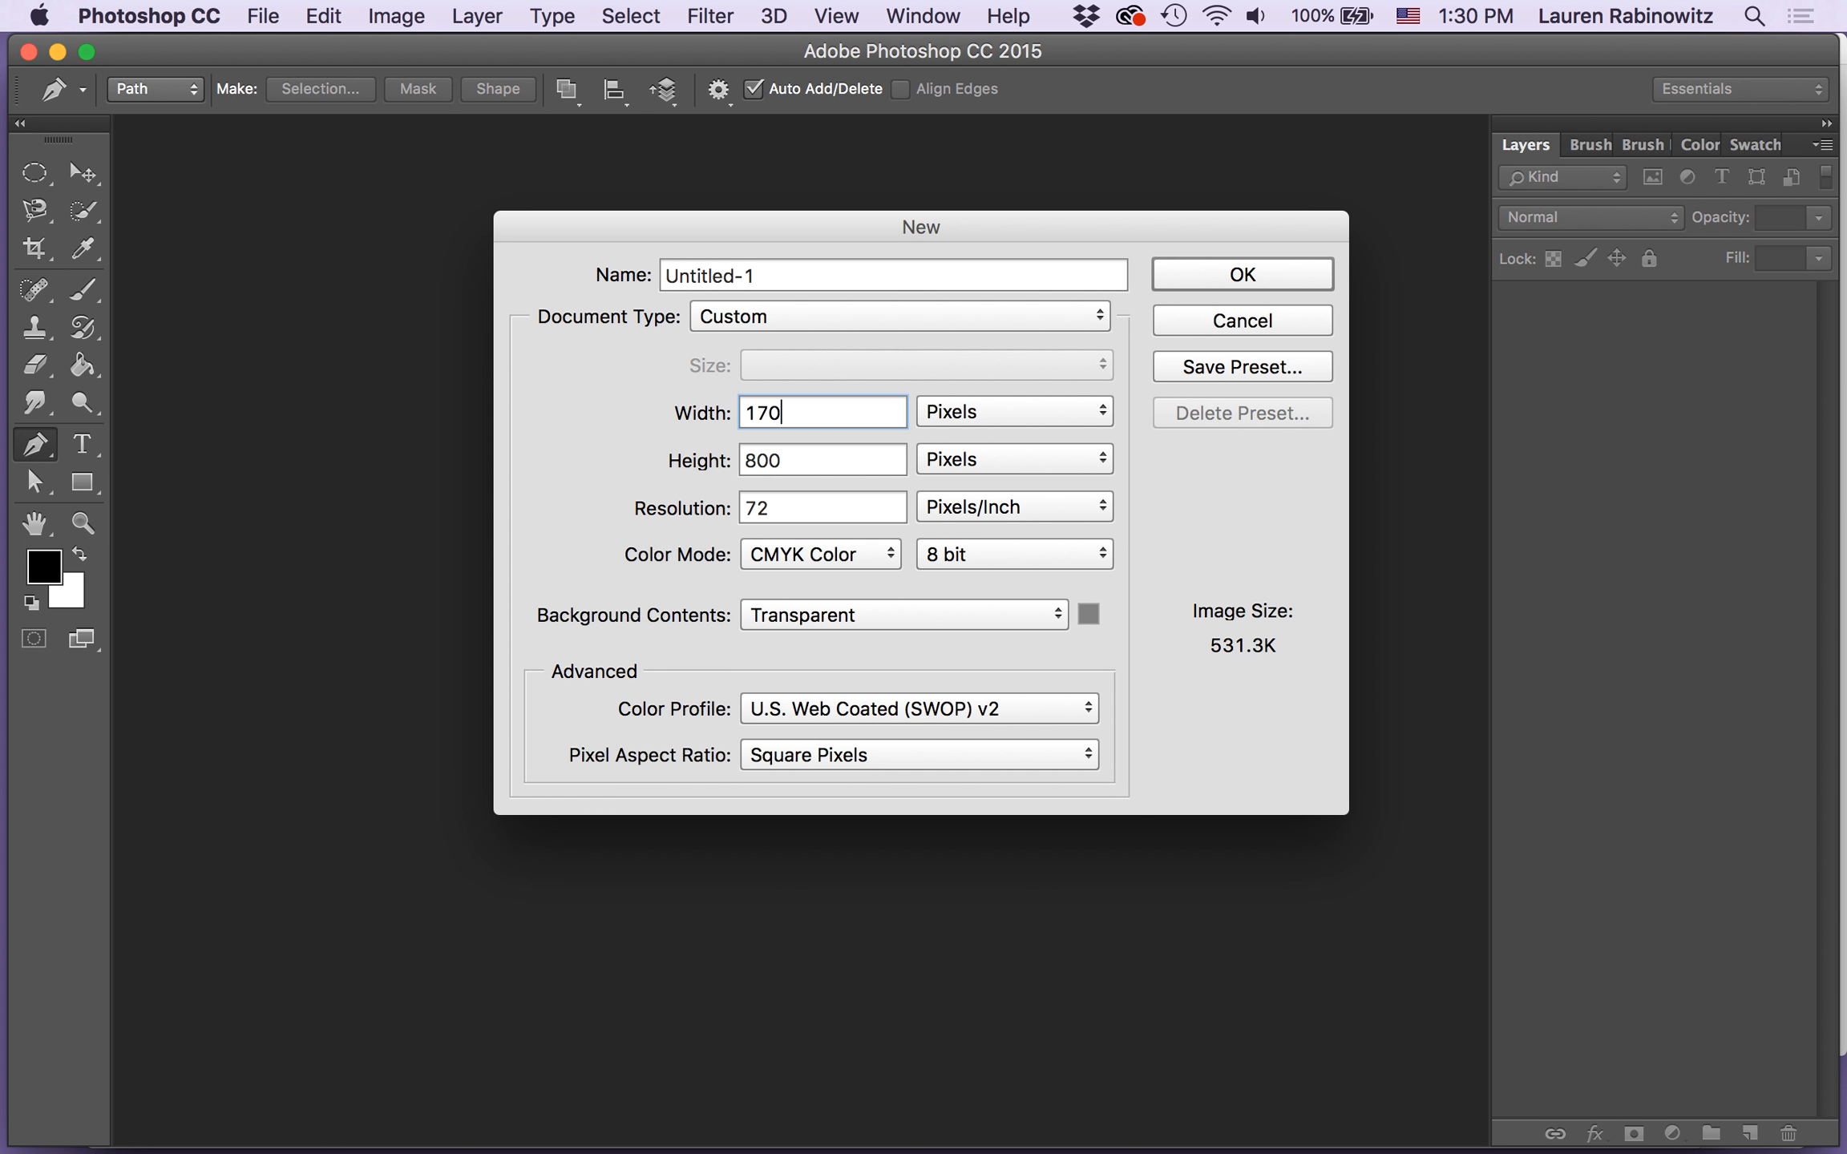
pyautogui.click(760, 462)
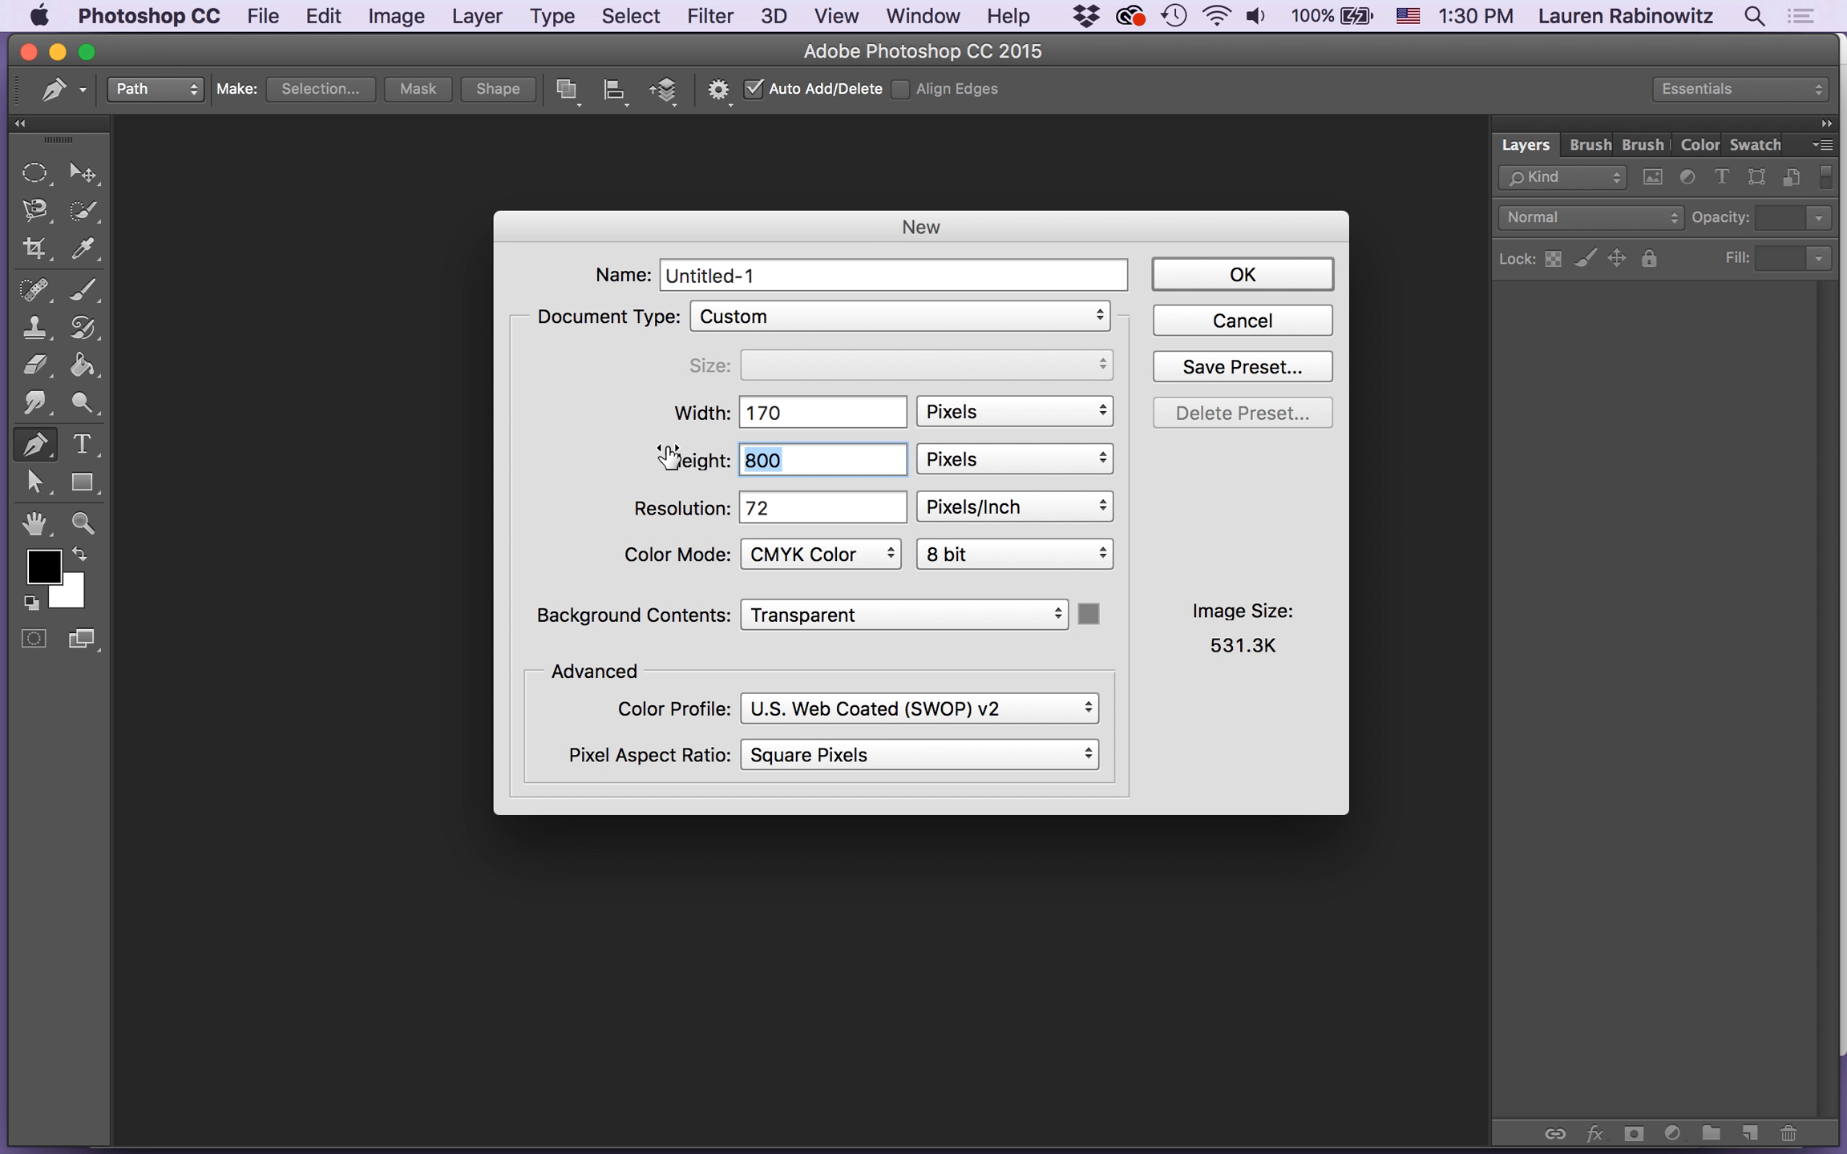
pyautogui.write('75')
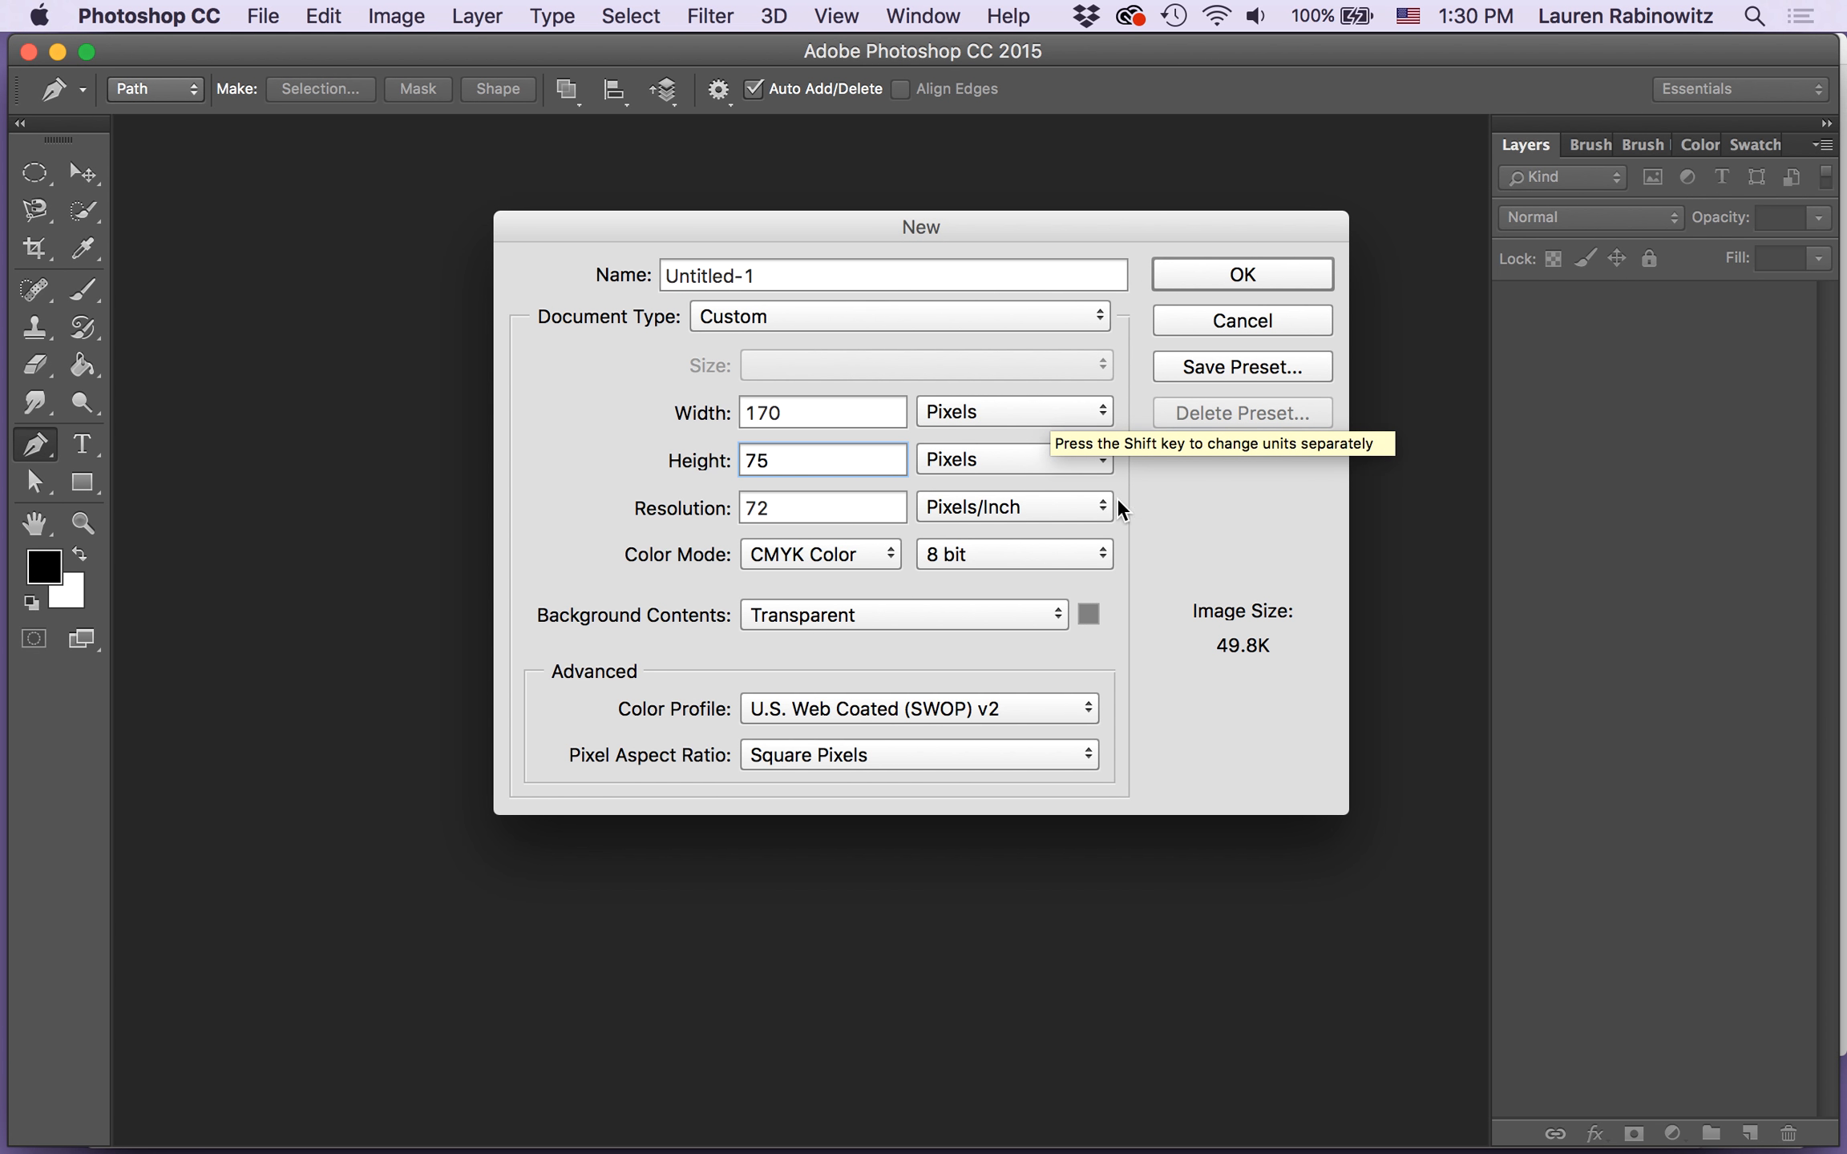
pyautogui.click(848, 552)
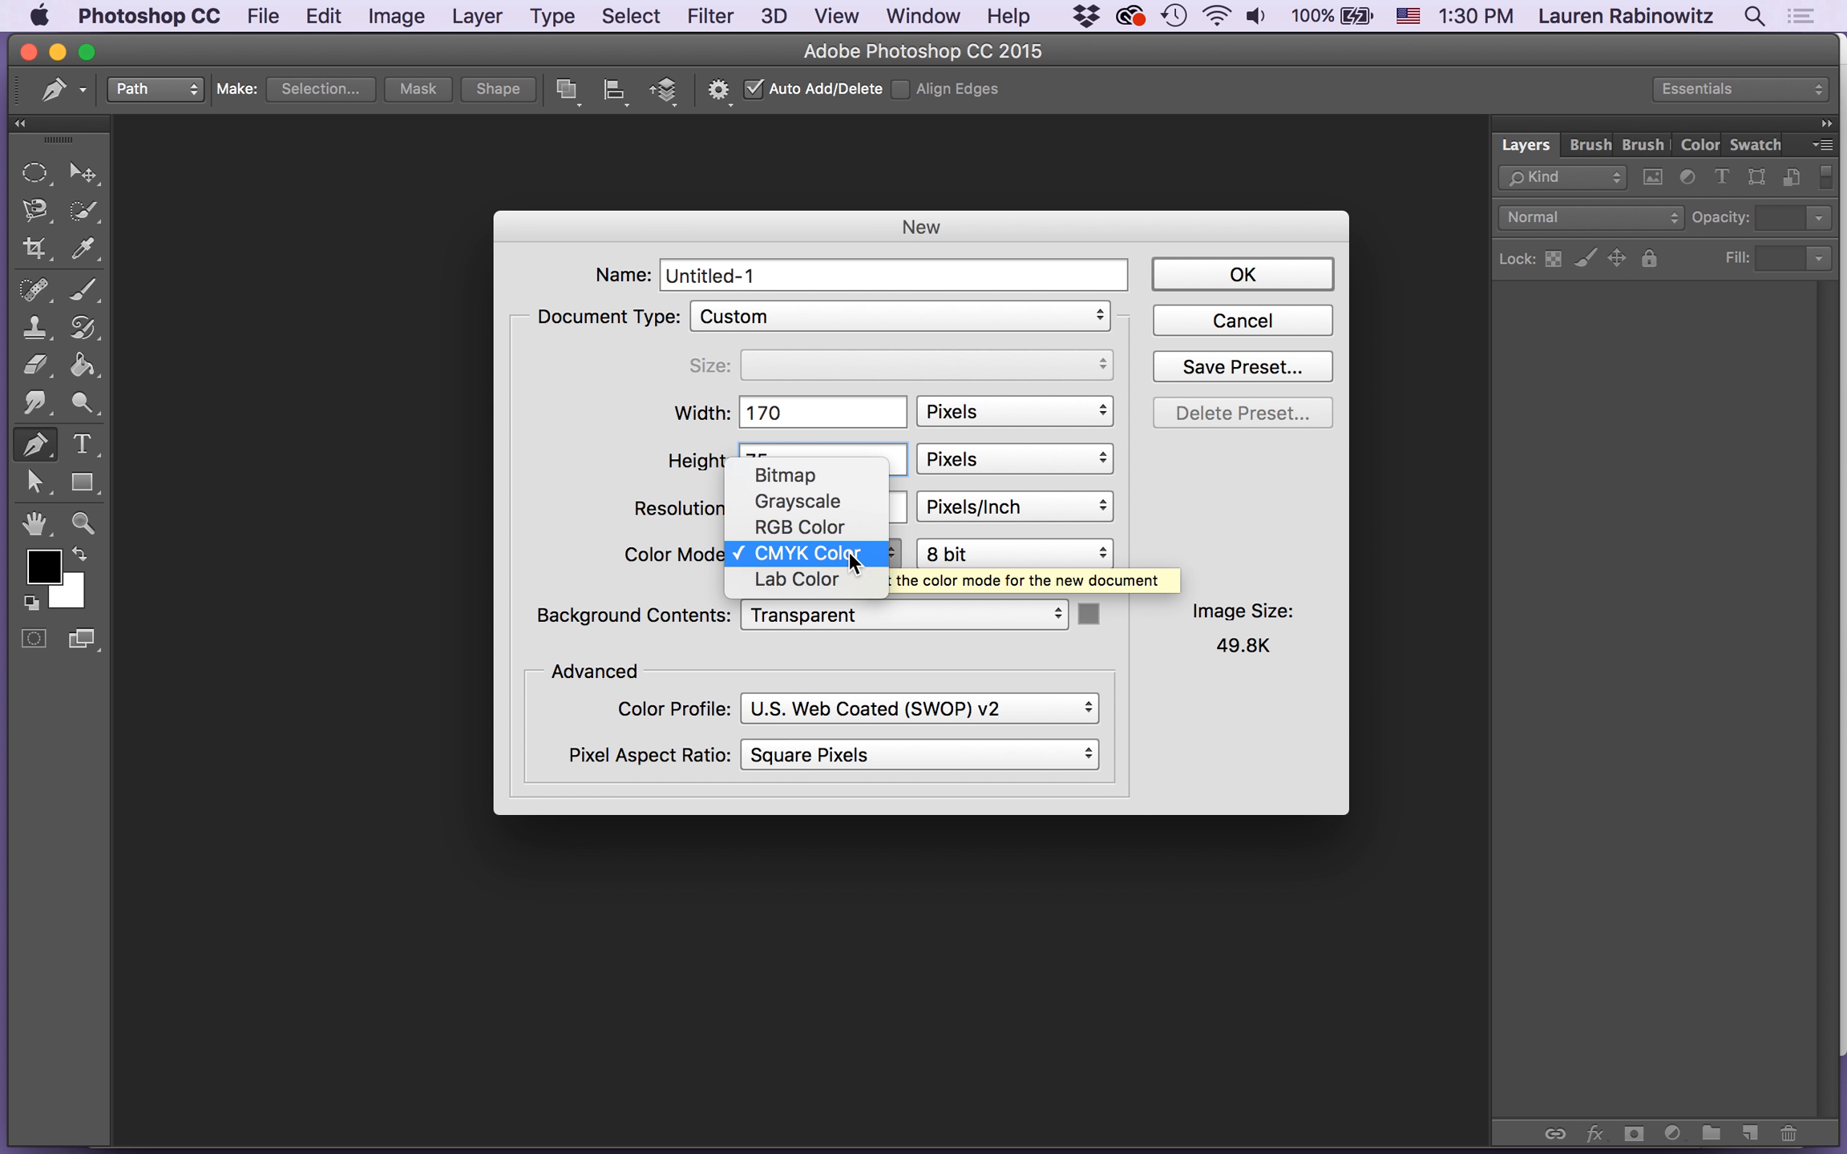
pyautogui.click(832, 525)
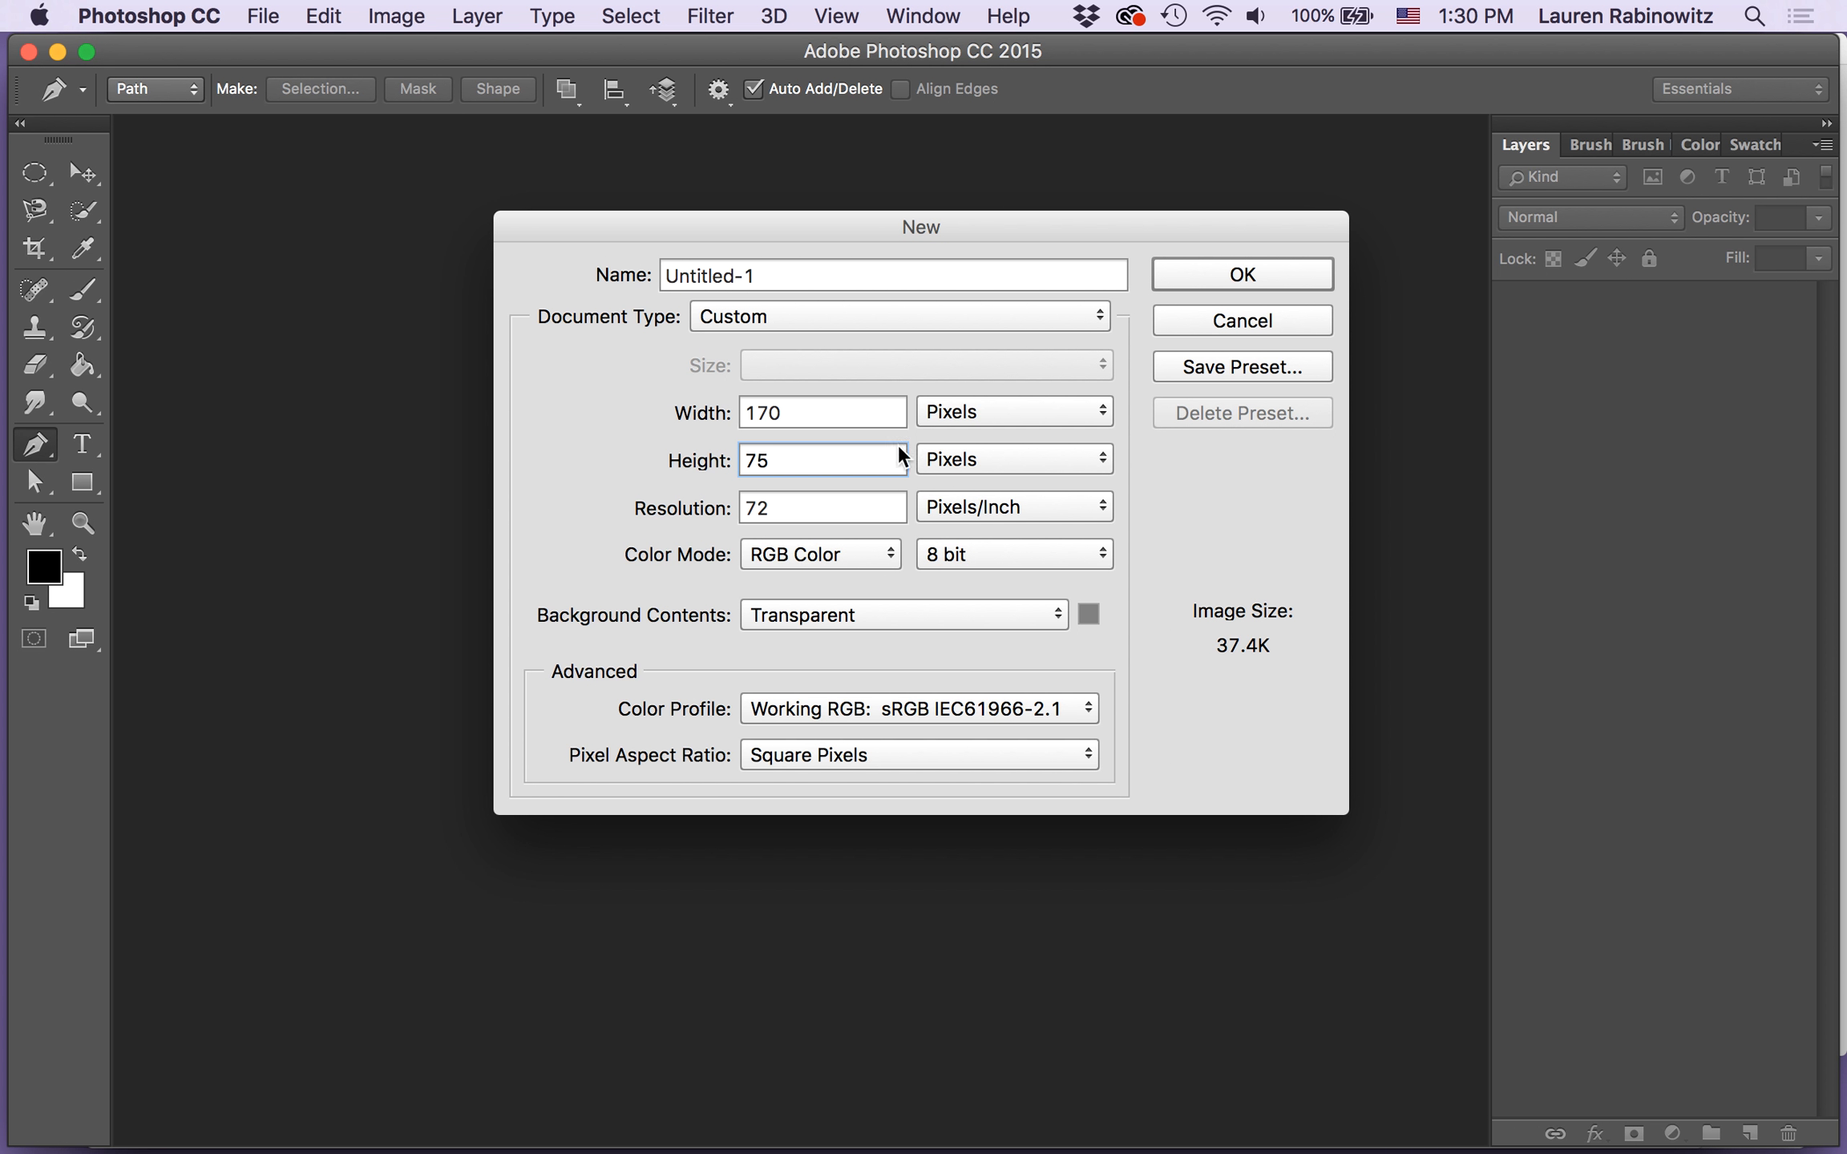
pyautogui.doubleClick(782, 277)
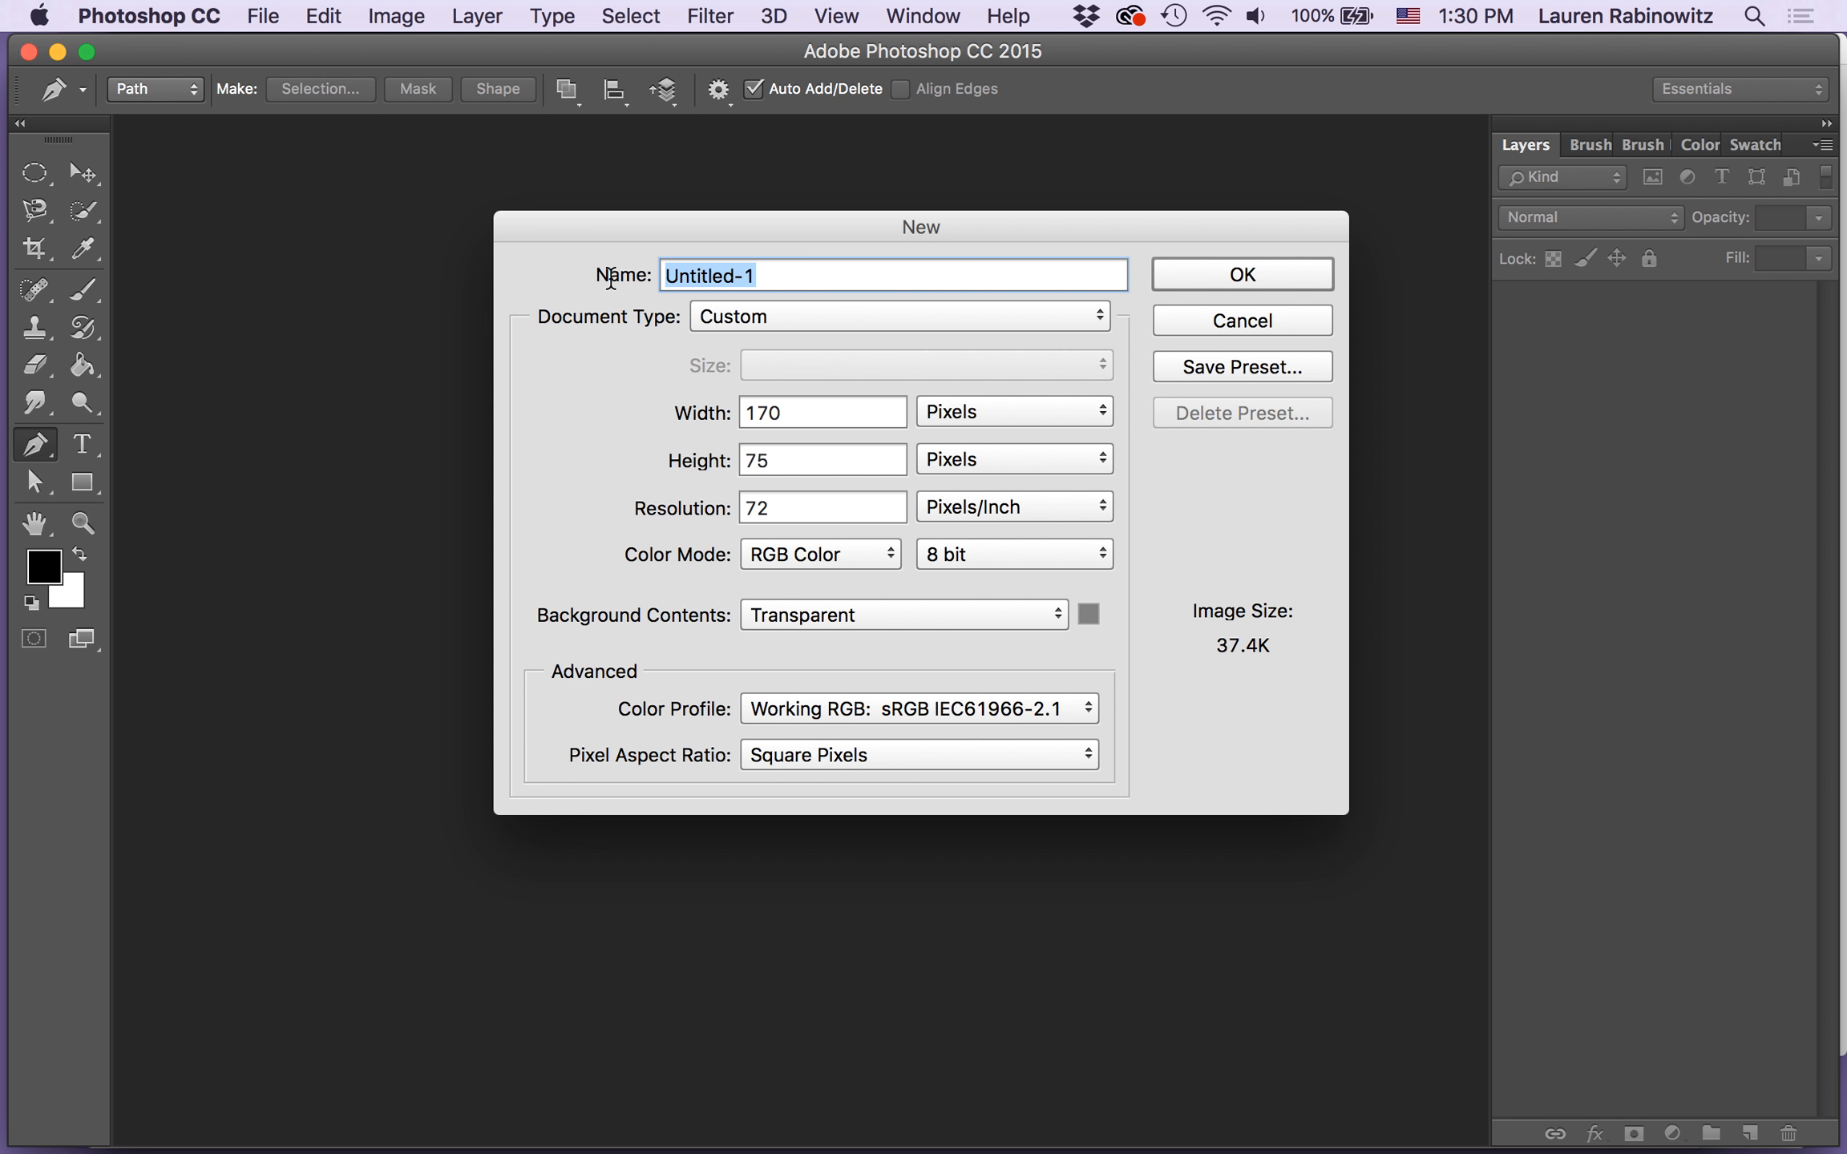
pyautogui.write('button')
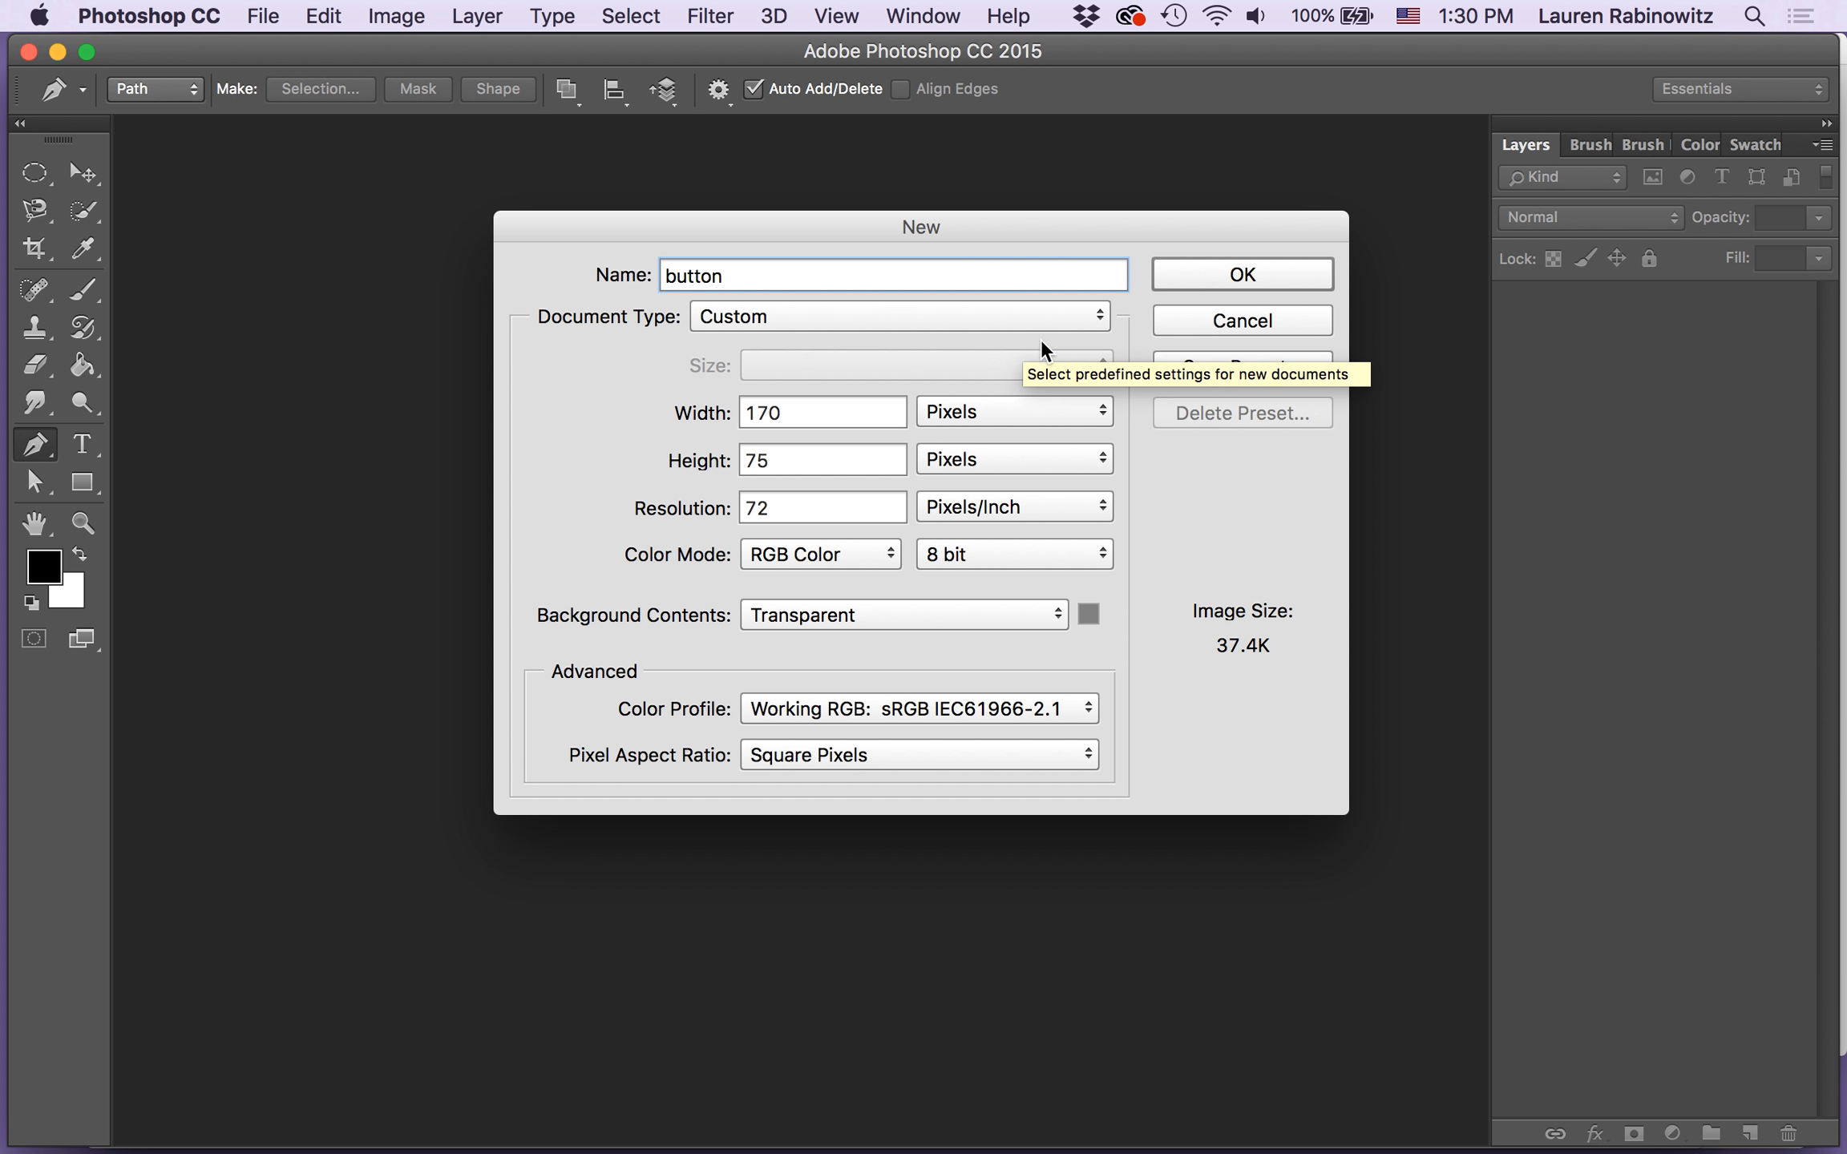
pyautogui.click(1225, 265)
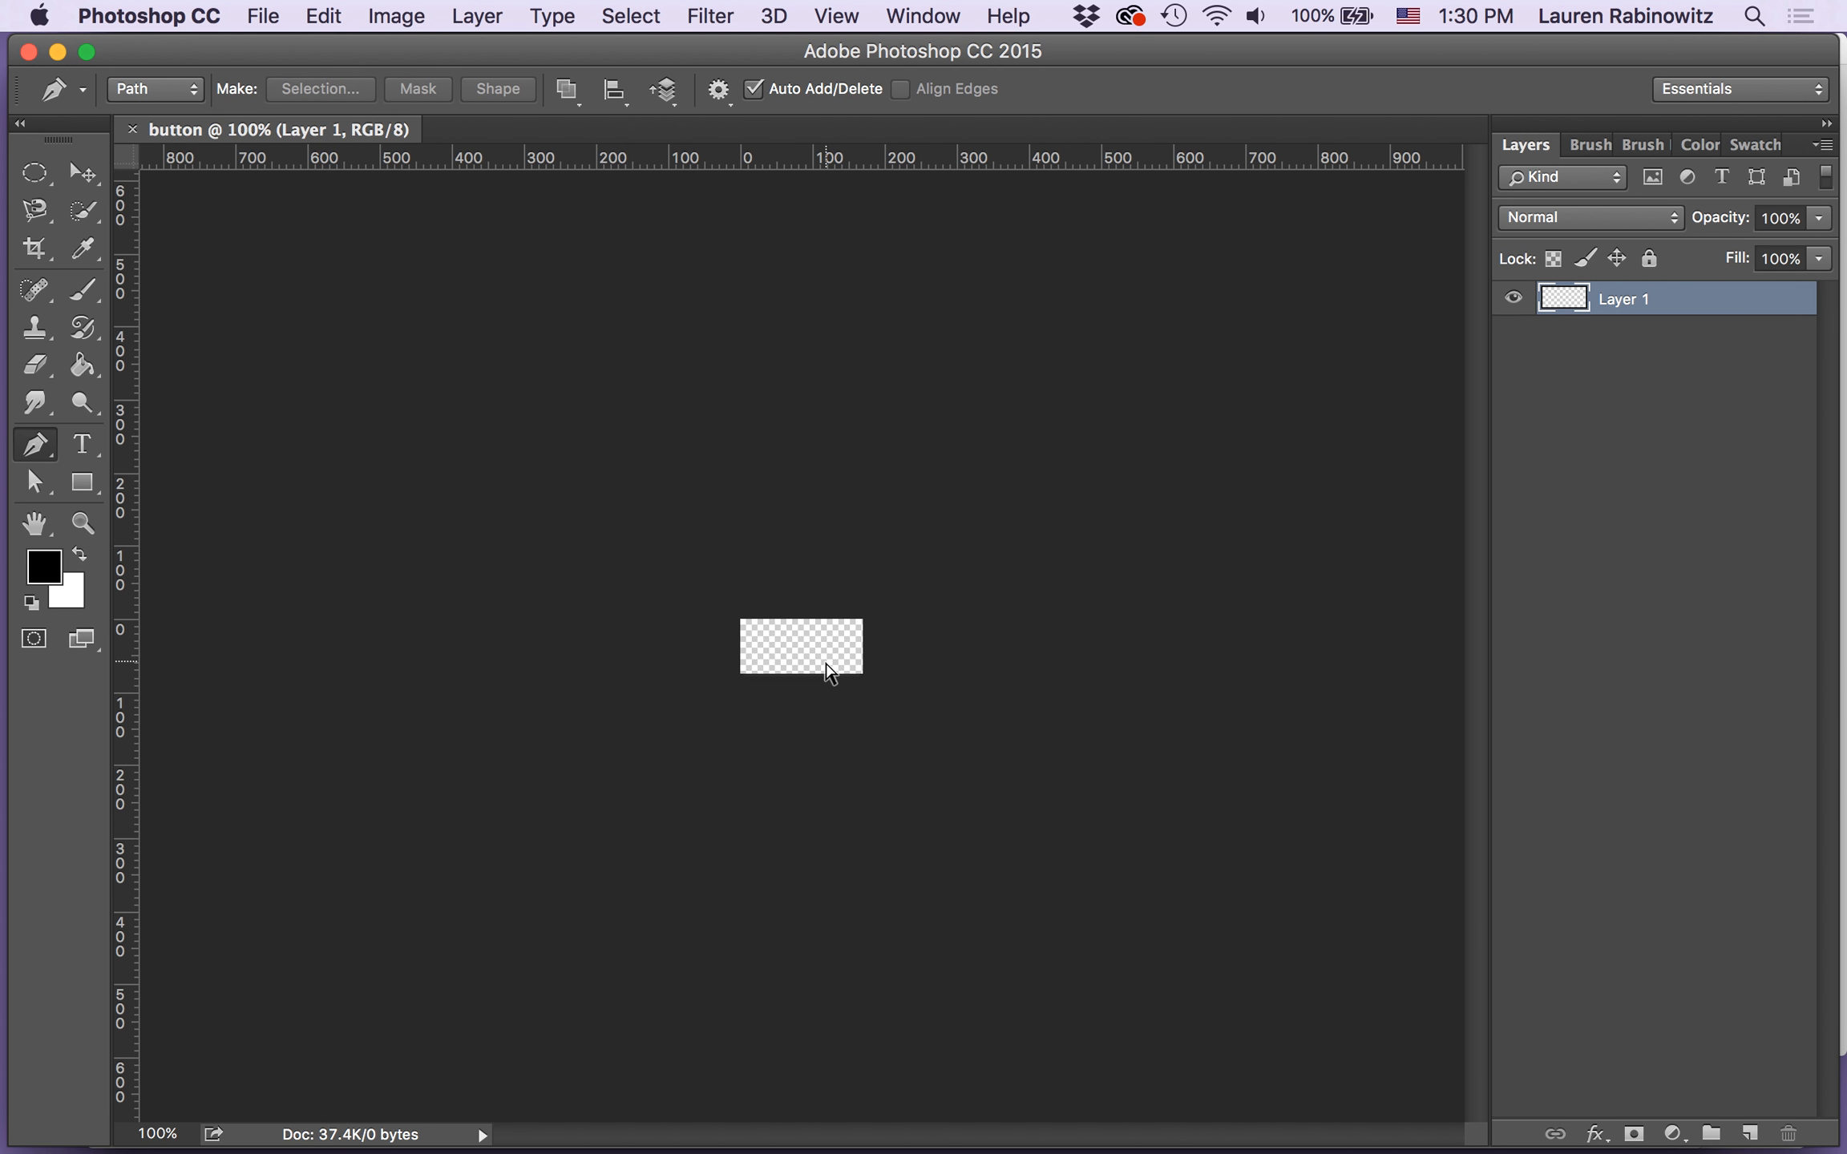
# Step: Draw a red-filled rounded rectangle with a 10 px radius over the whole canvas, about 171 by 77 px
pyautogui.press('super+equal')
pyautogui.press('super+equal')
pyautogui.press('super+equal')
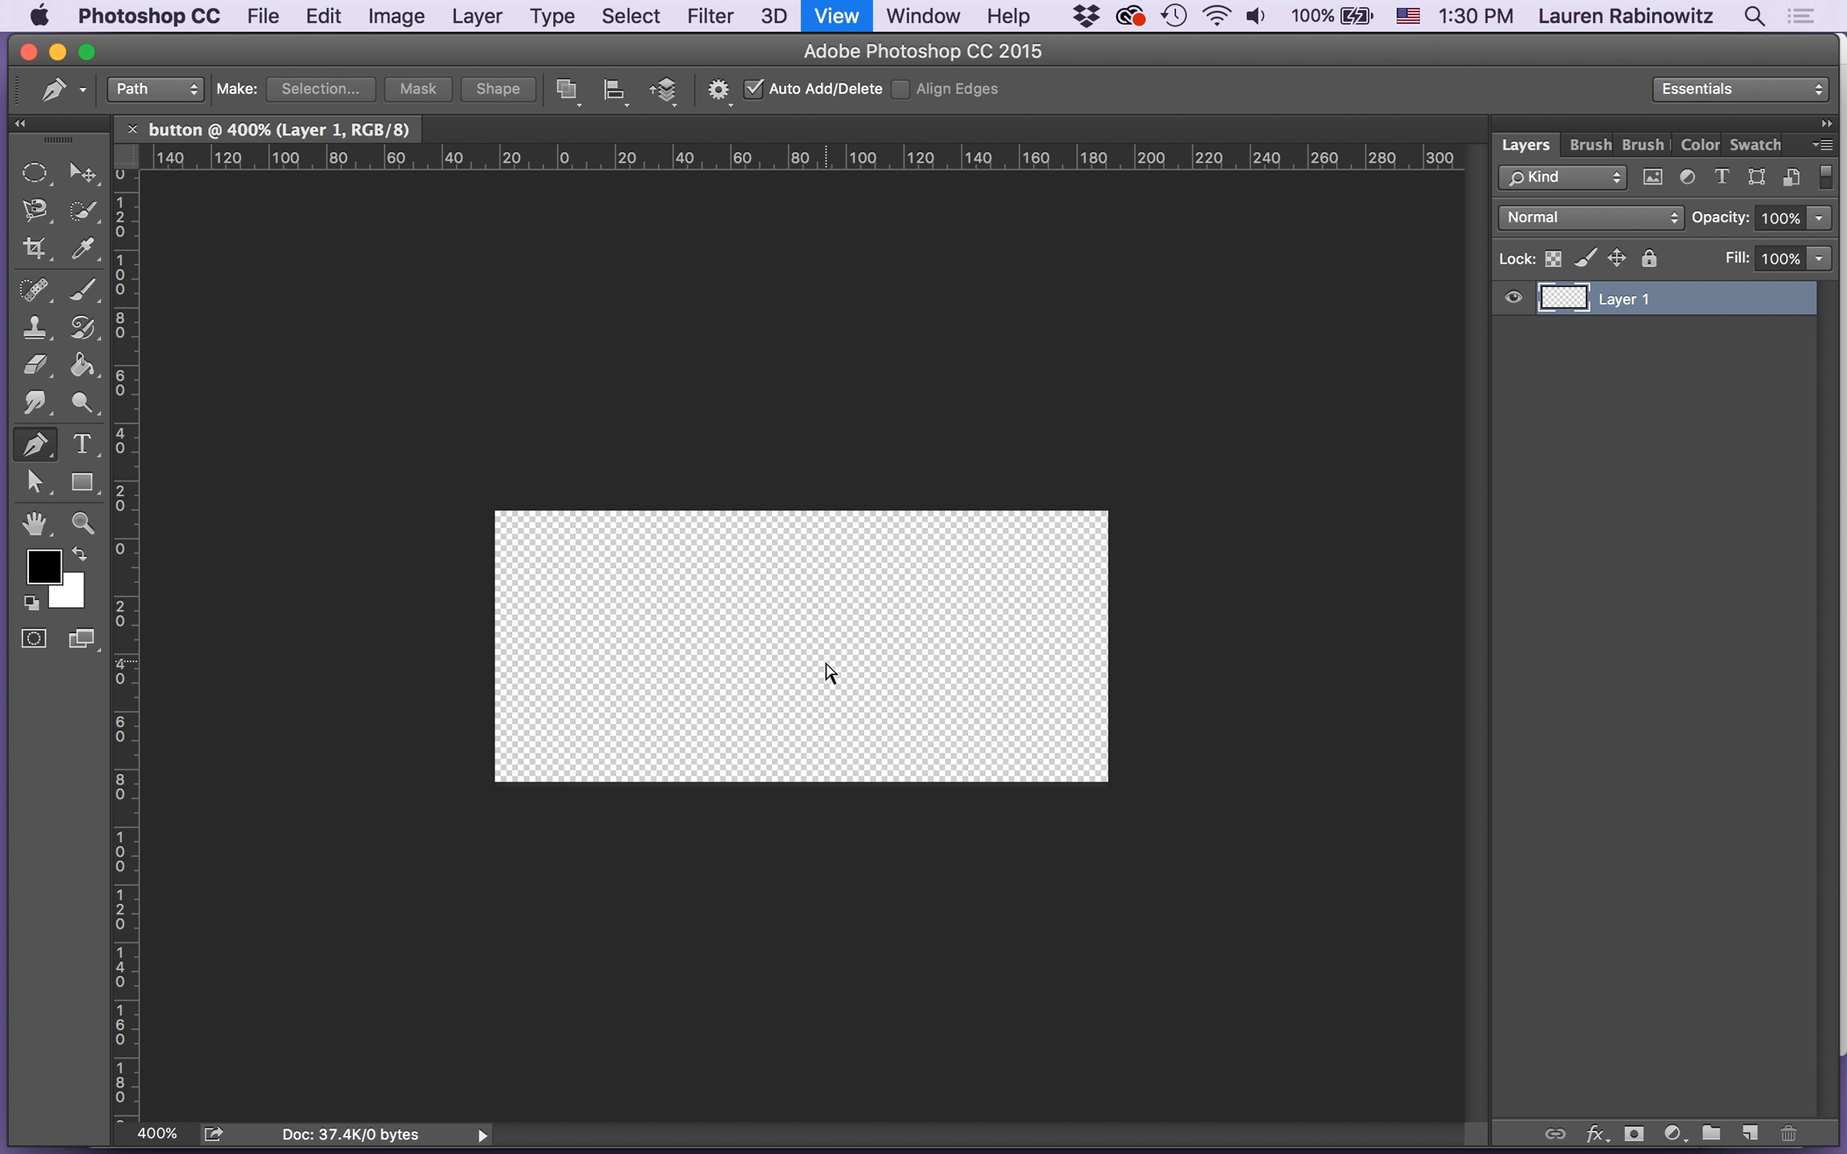
pyautogui.press('super+equal')
pyautogui.press('super+equal')
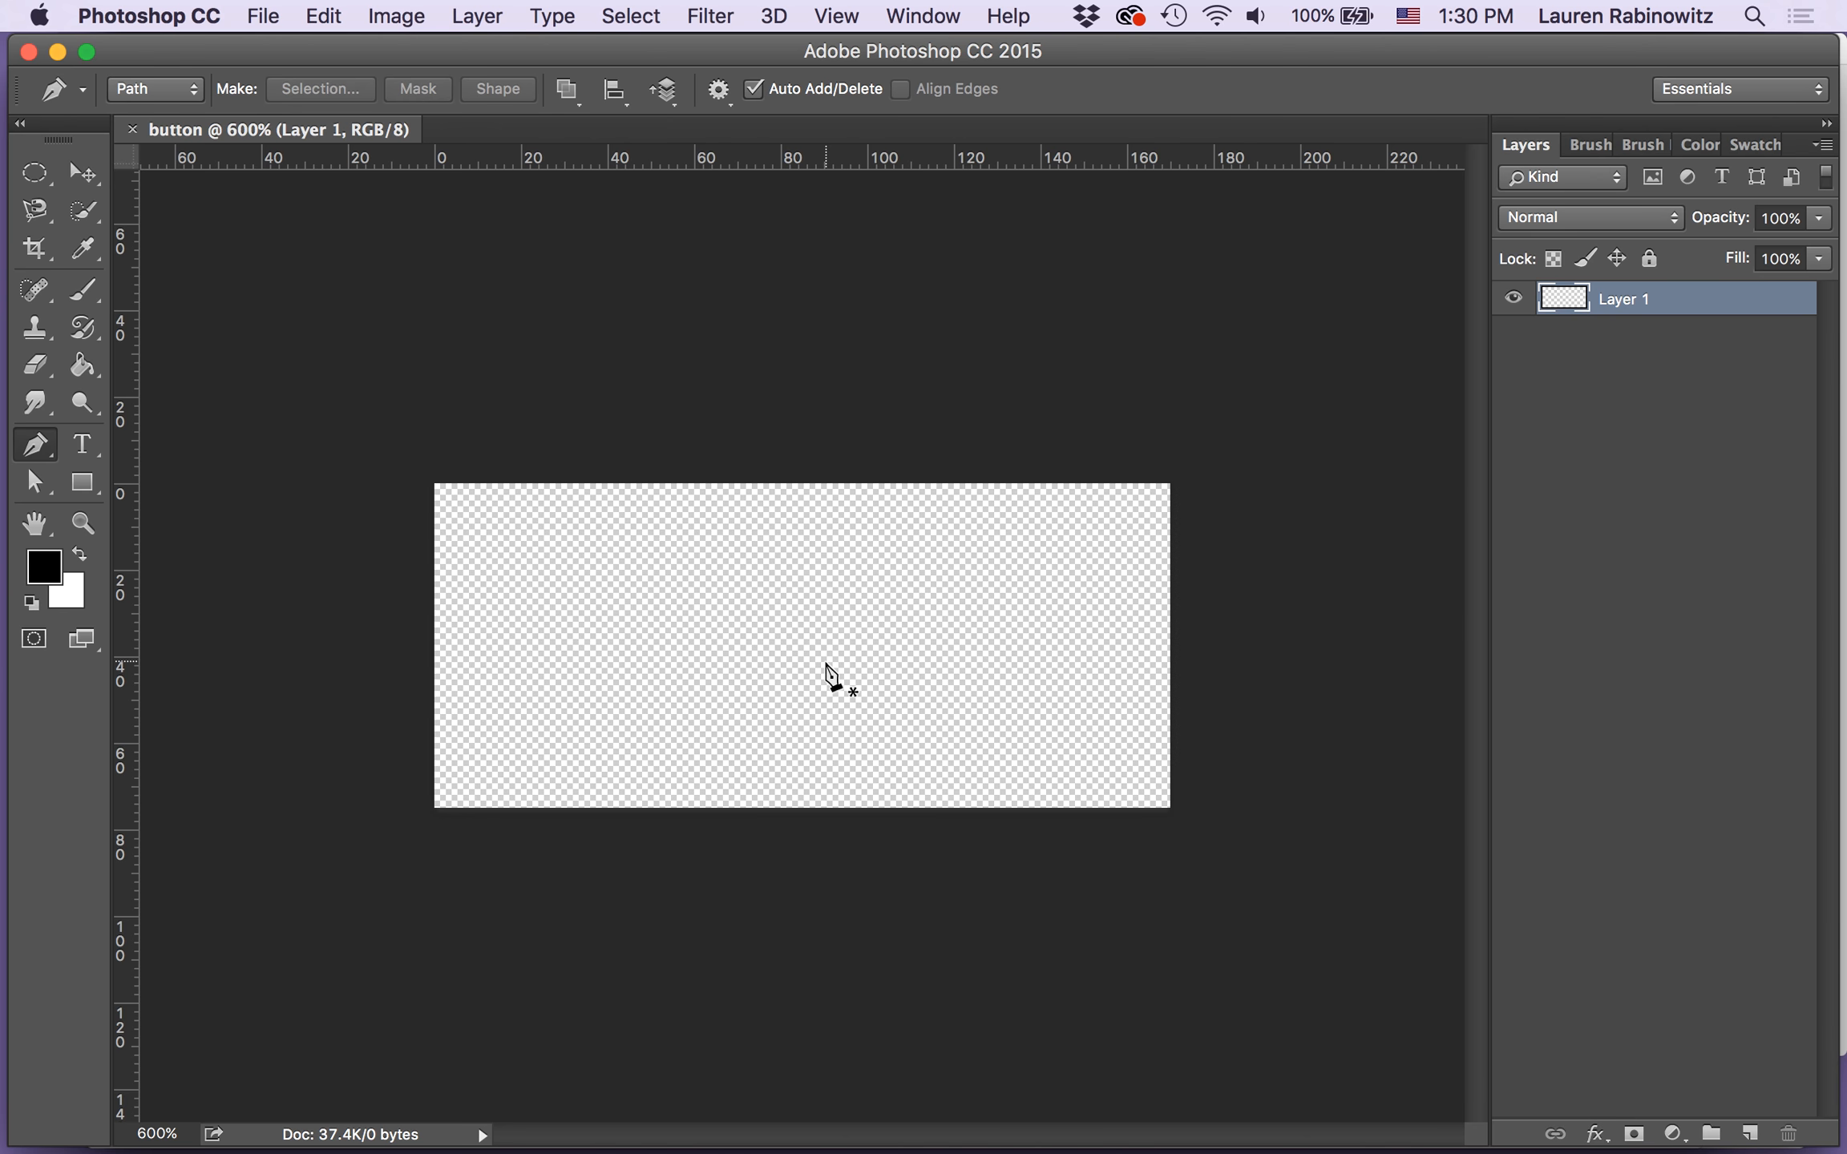
pyautogui.click(84, 487)
pyautogui.moveTo(90, 491); pyautogui.dragTo(175, 500)
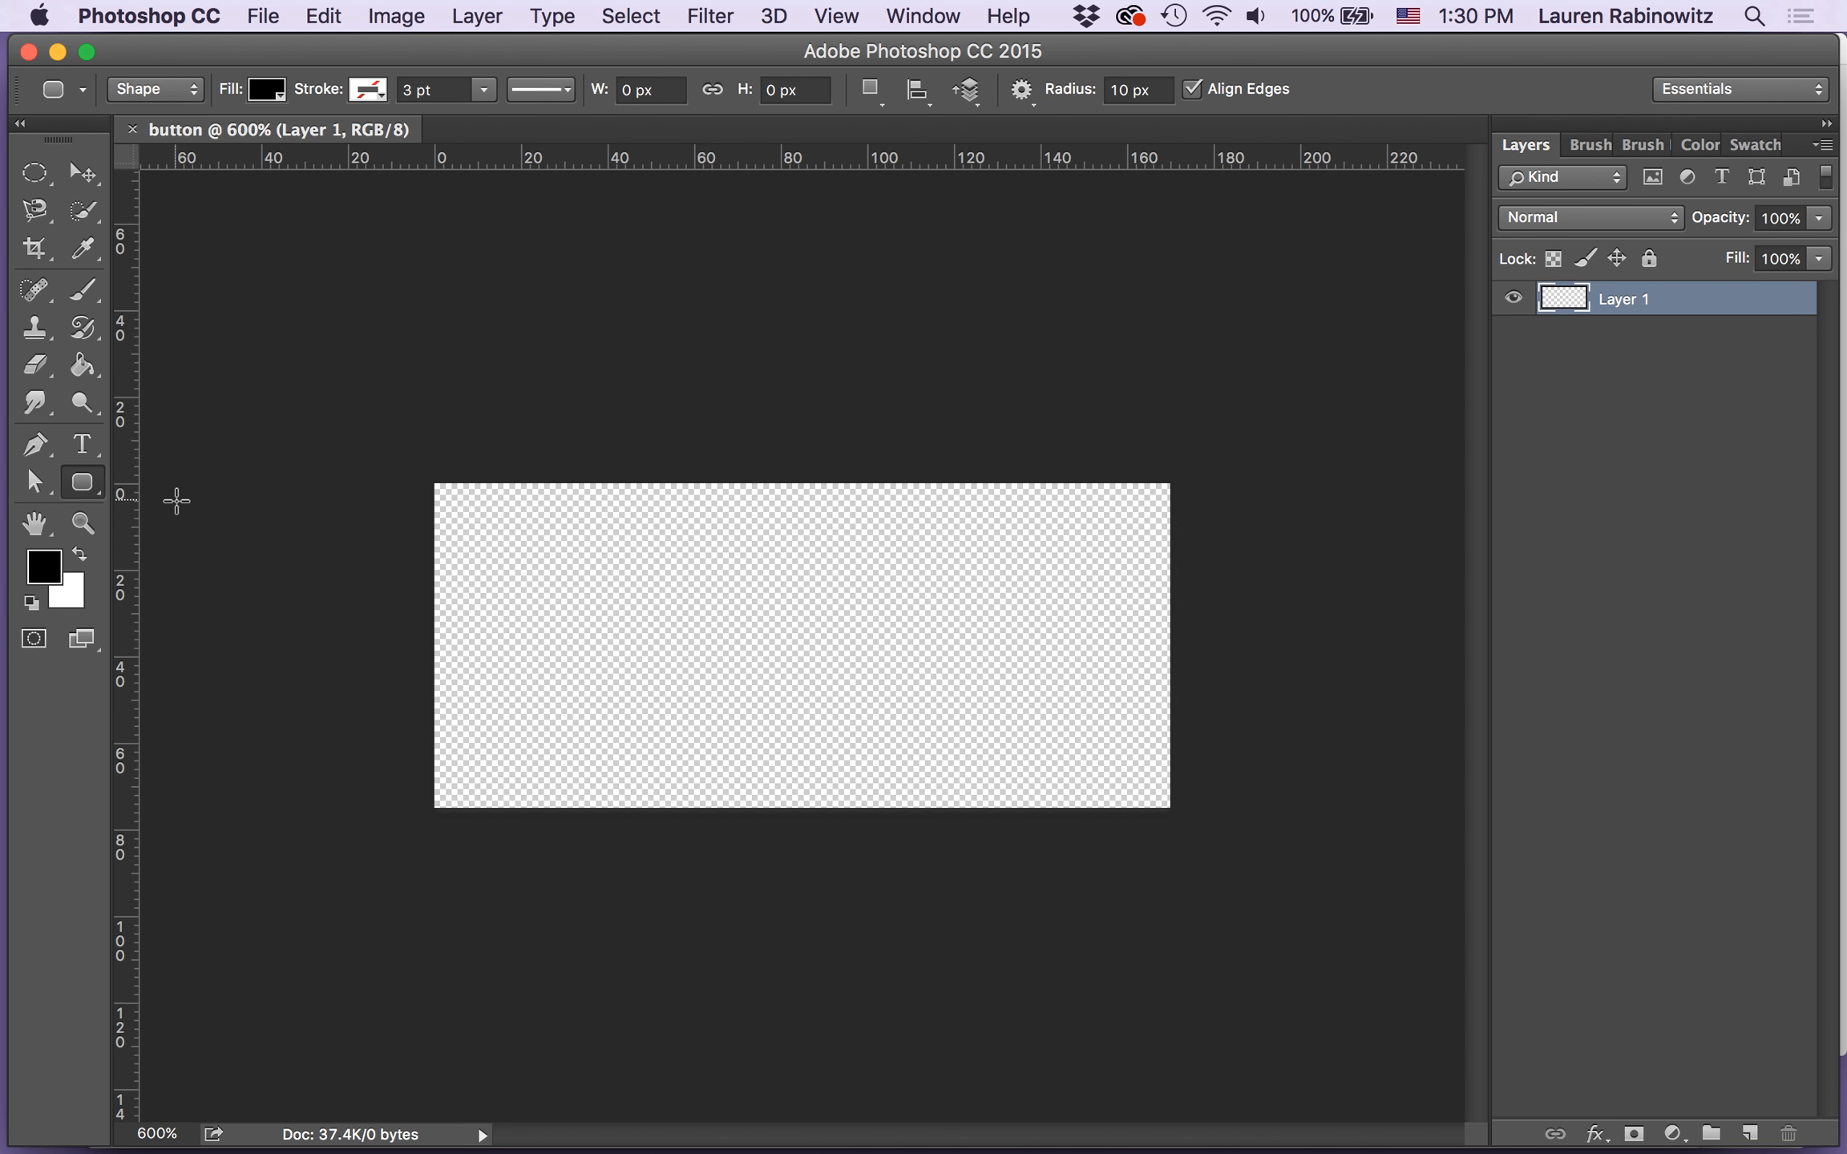
pyautogui.click(271, 94)
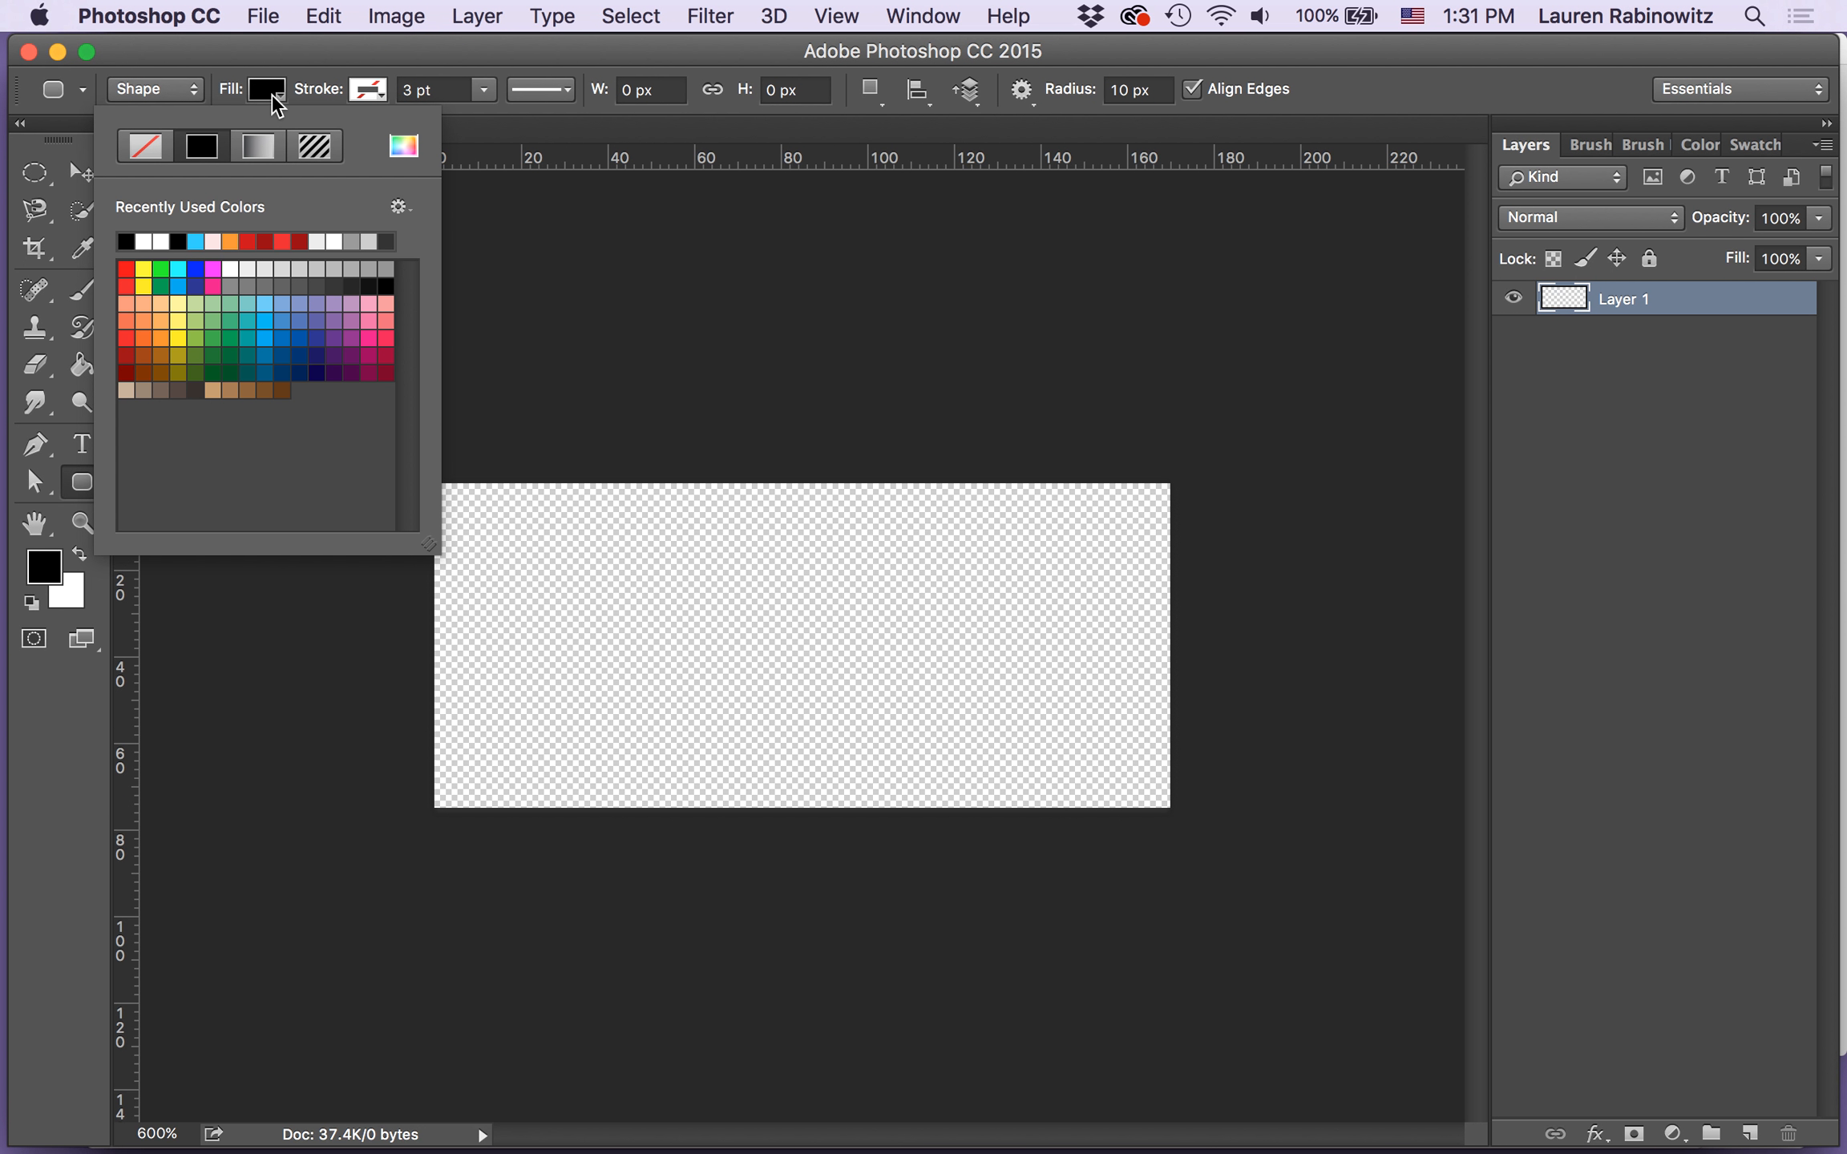
pyautogui.click(126, 269)
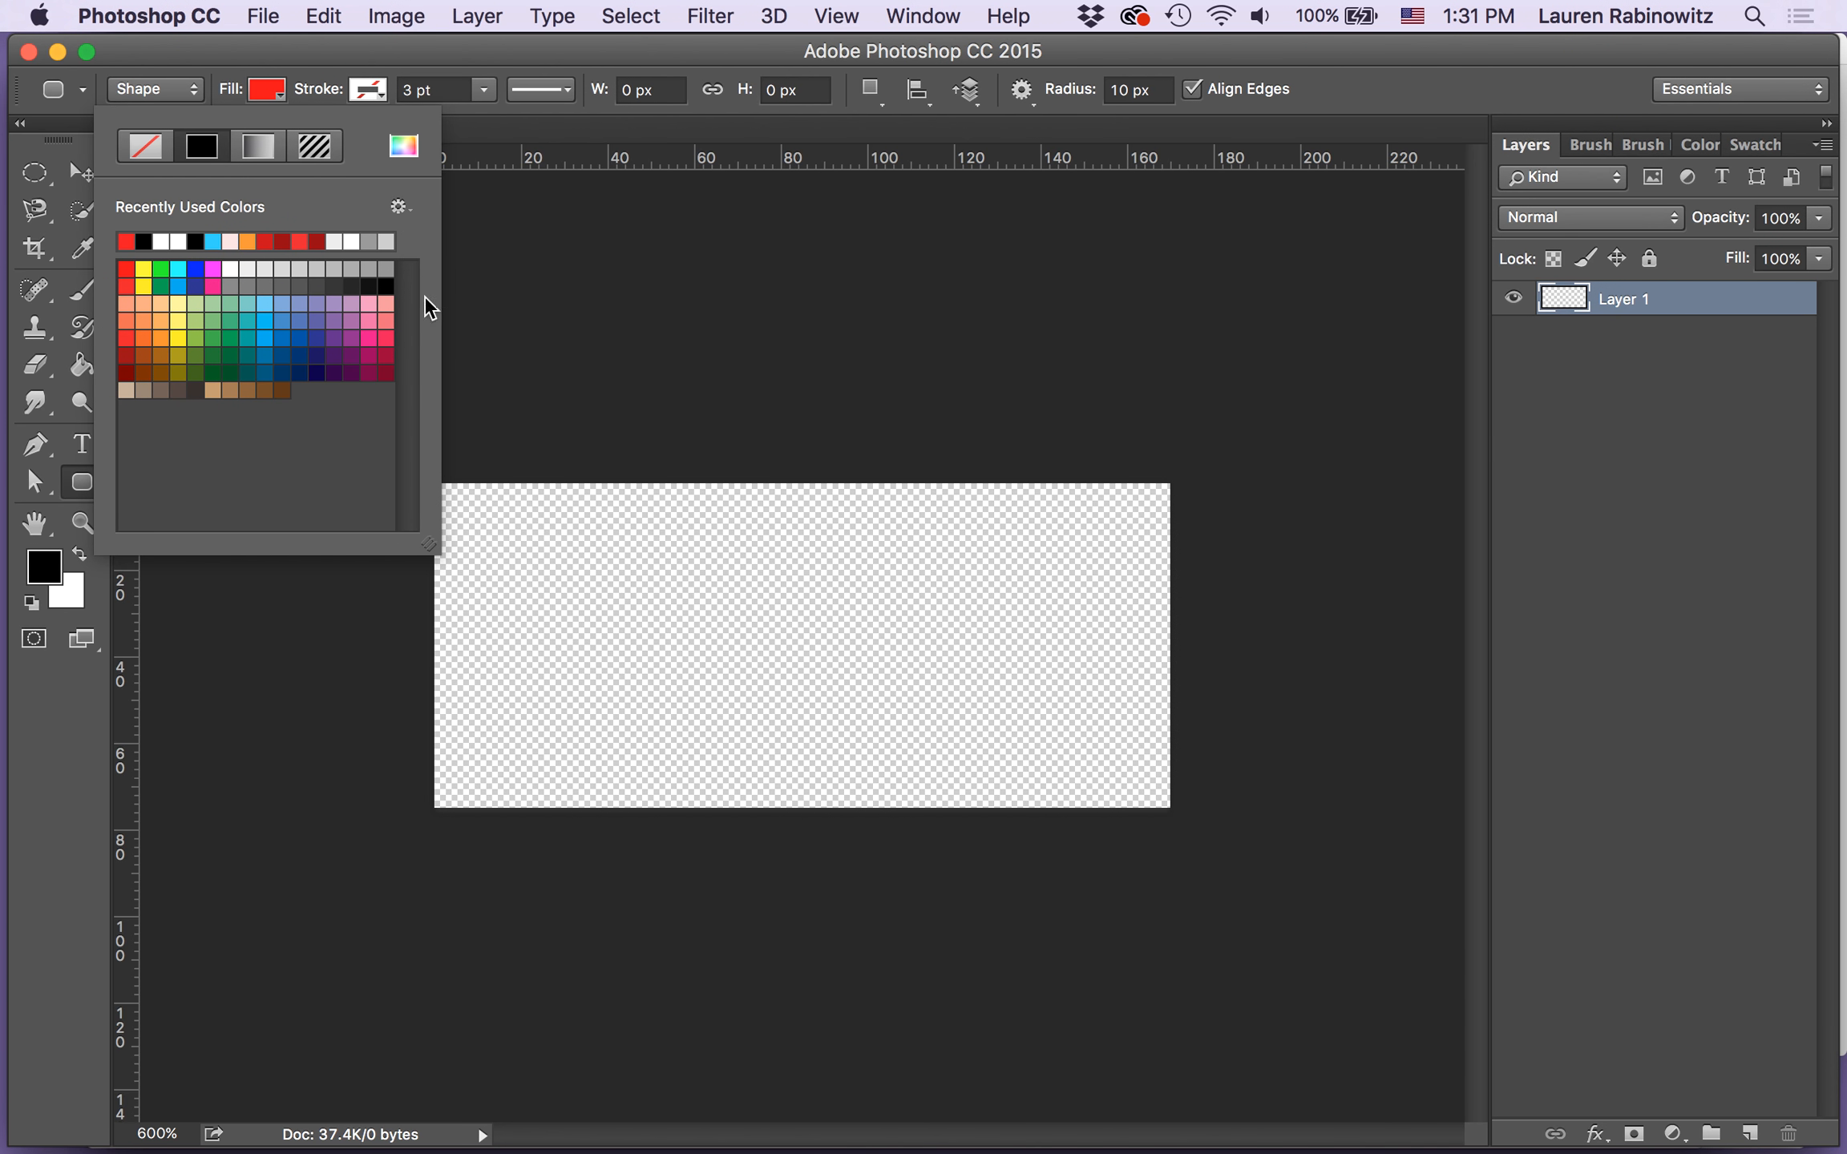
pyautogui.click(353, 50)
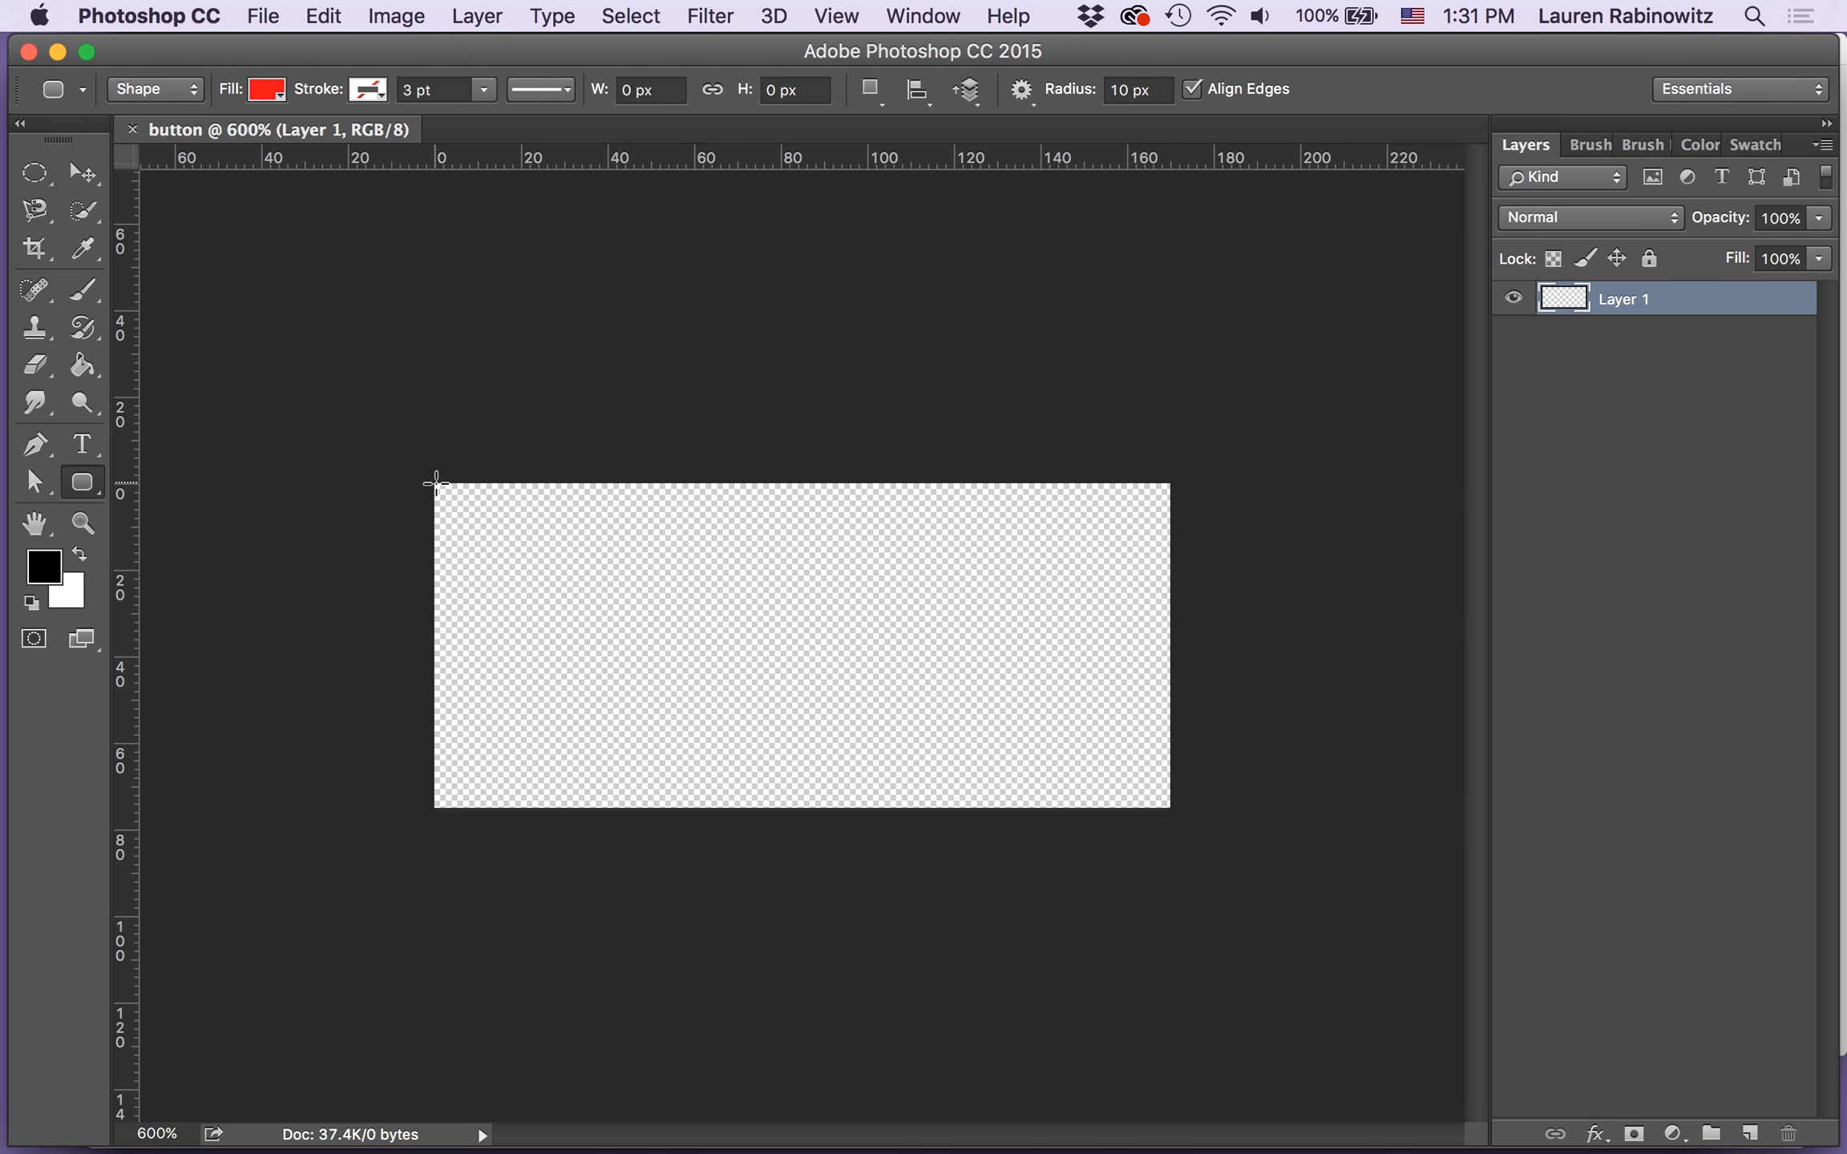
pyautogui.moveTo(435, 484); pyautogui.dragTo(1166, 809)
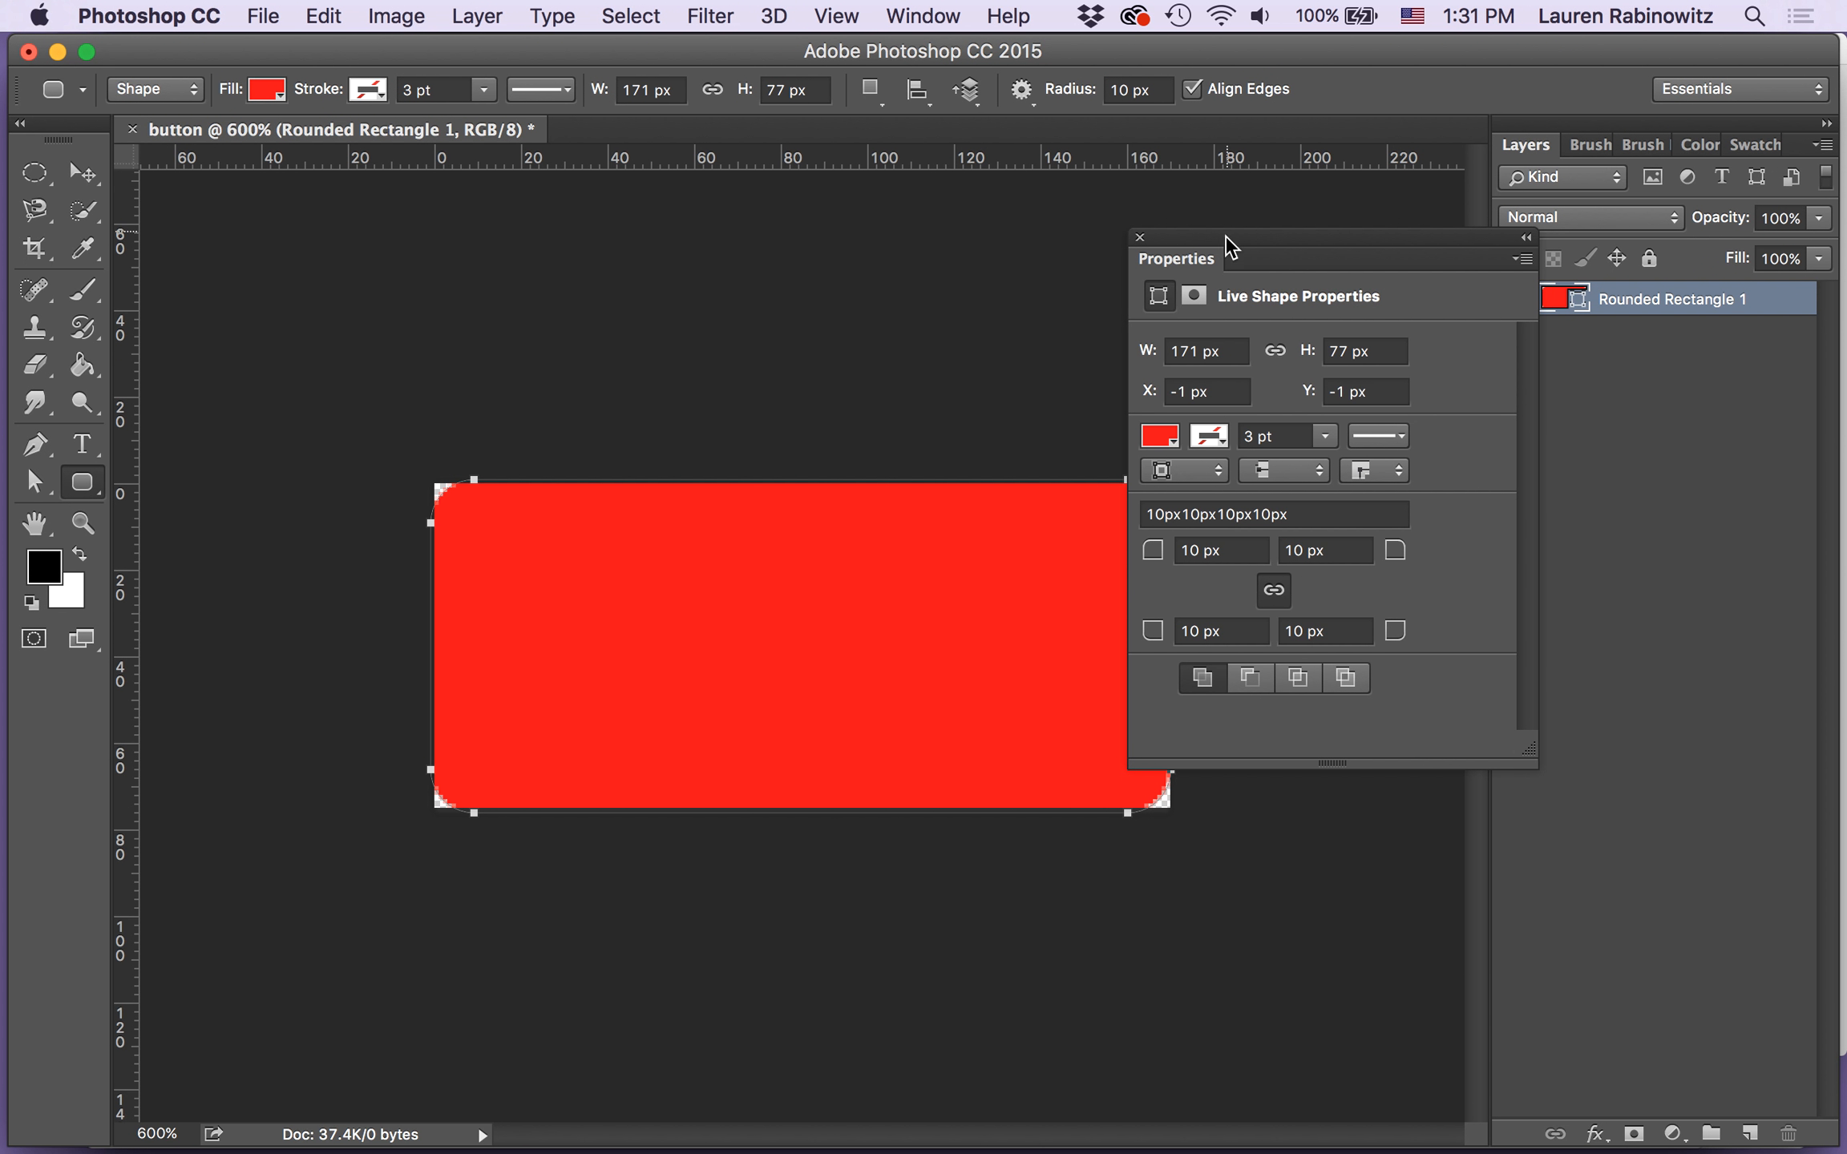
# Step: Try dark red and orange fills on the rounded rectangle, settling on Pure Yellow Orange
pyautogui.moveTo(1286, 231); pyautogui.dragTo(1420, 507)
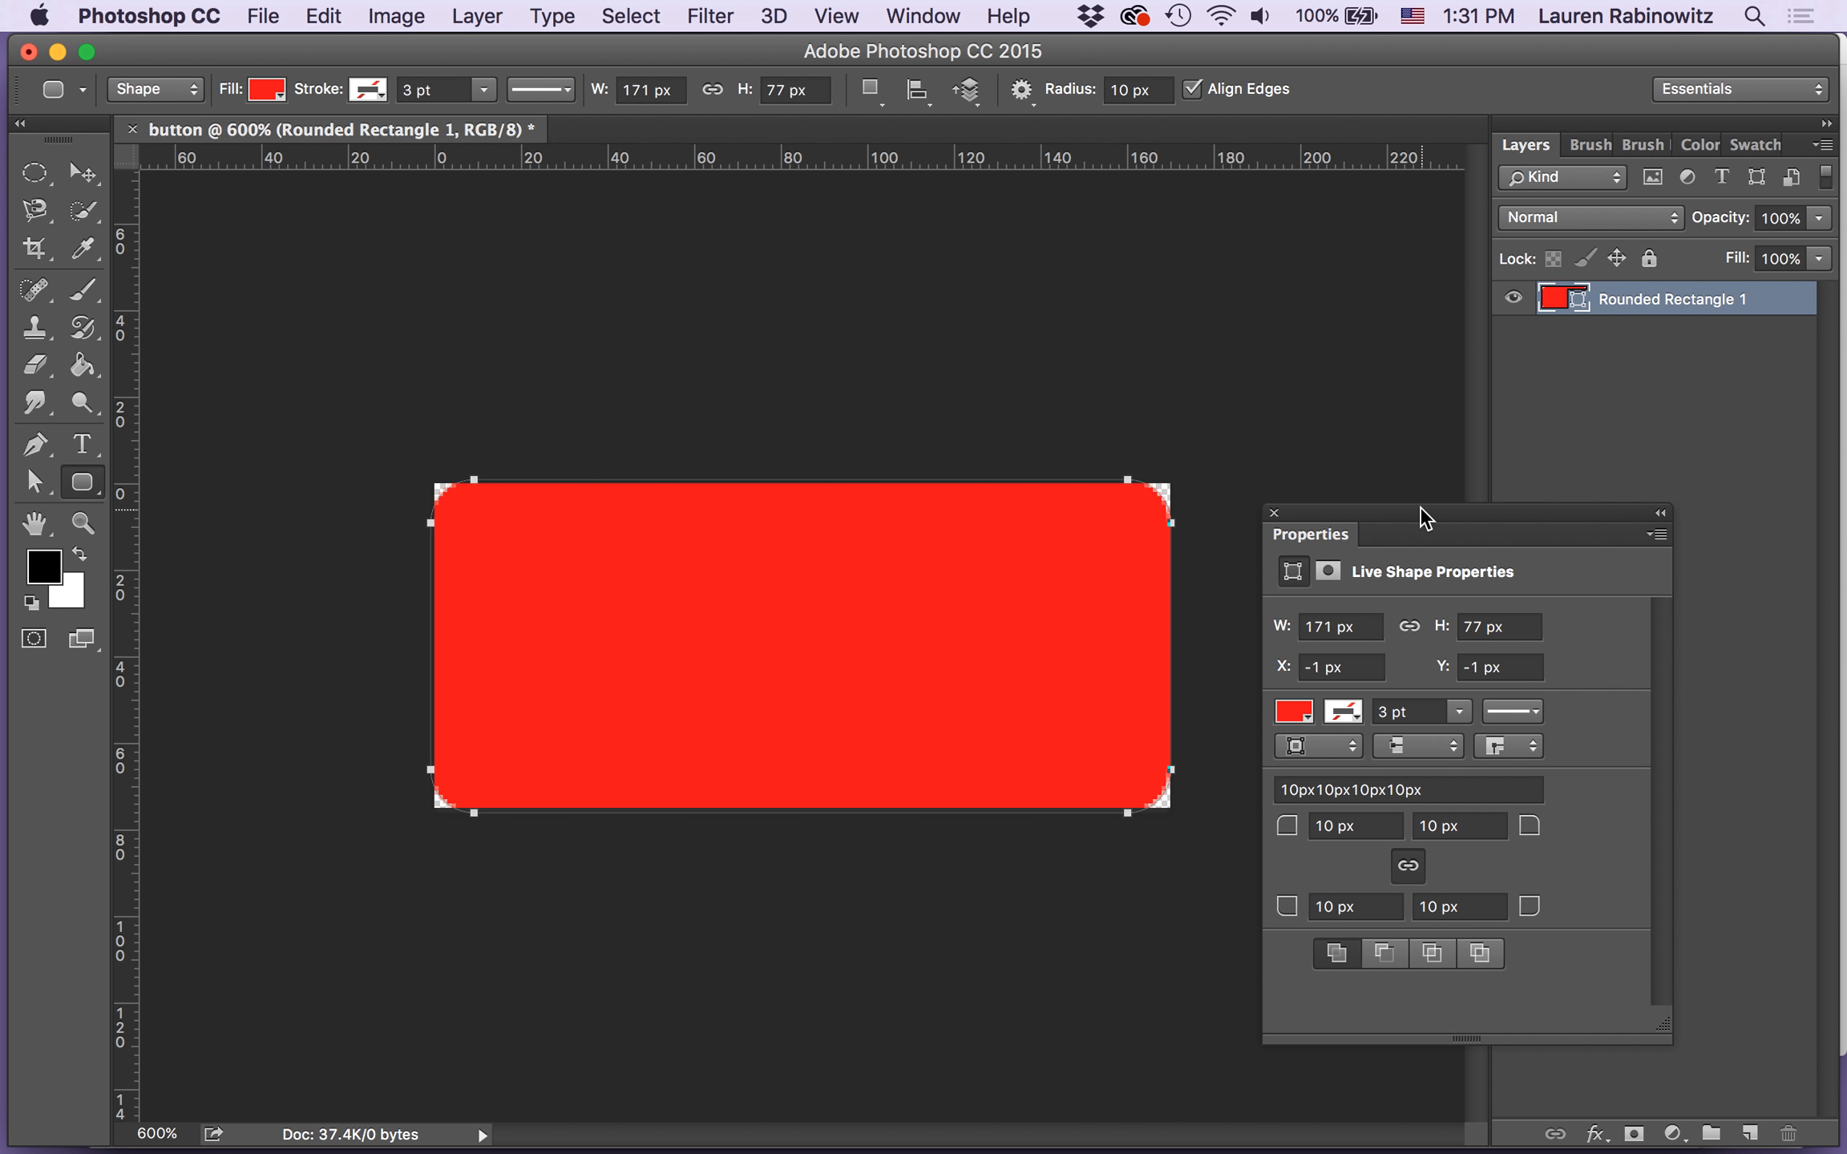
pyautogui.click(1294, 712)
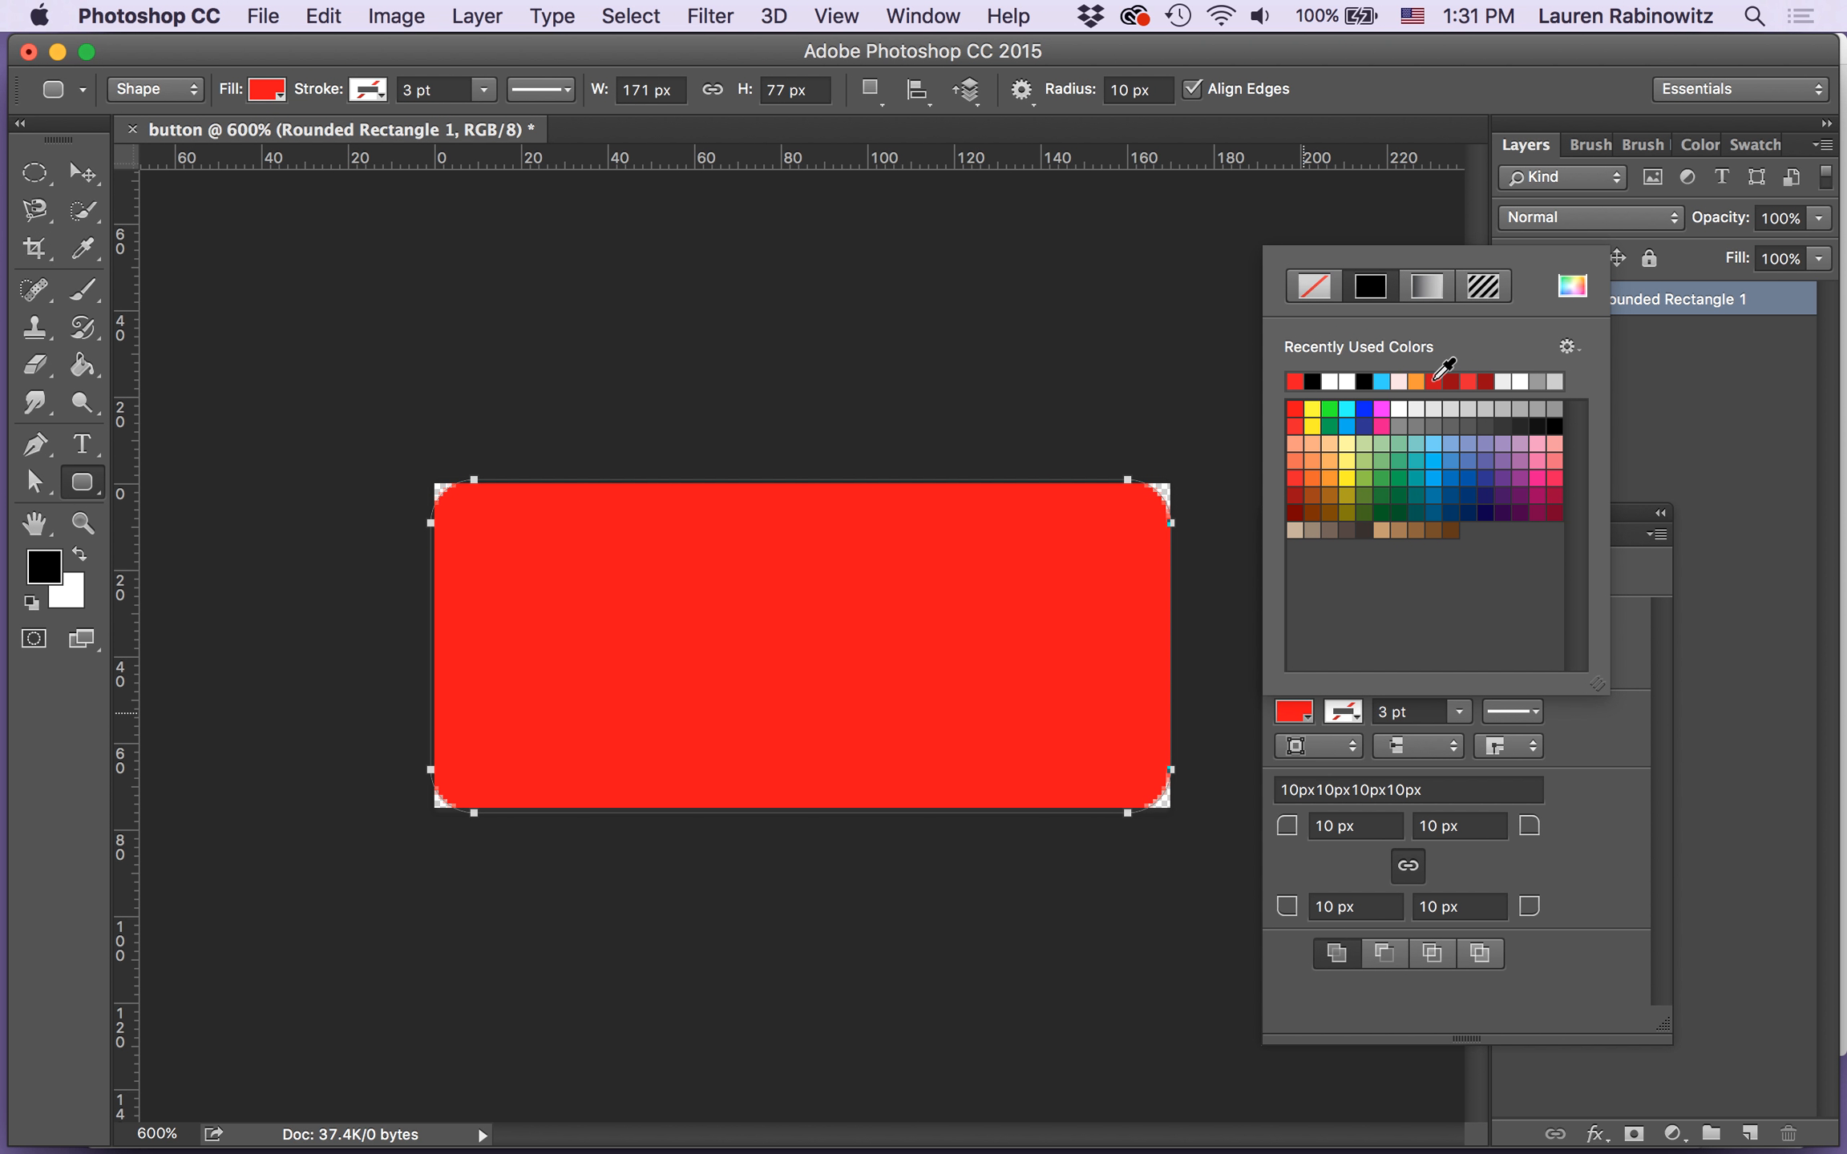
pyautogui.click(1556, 495)
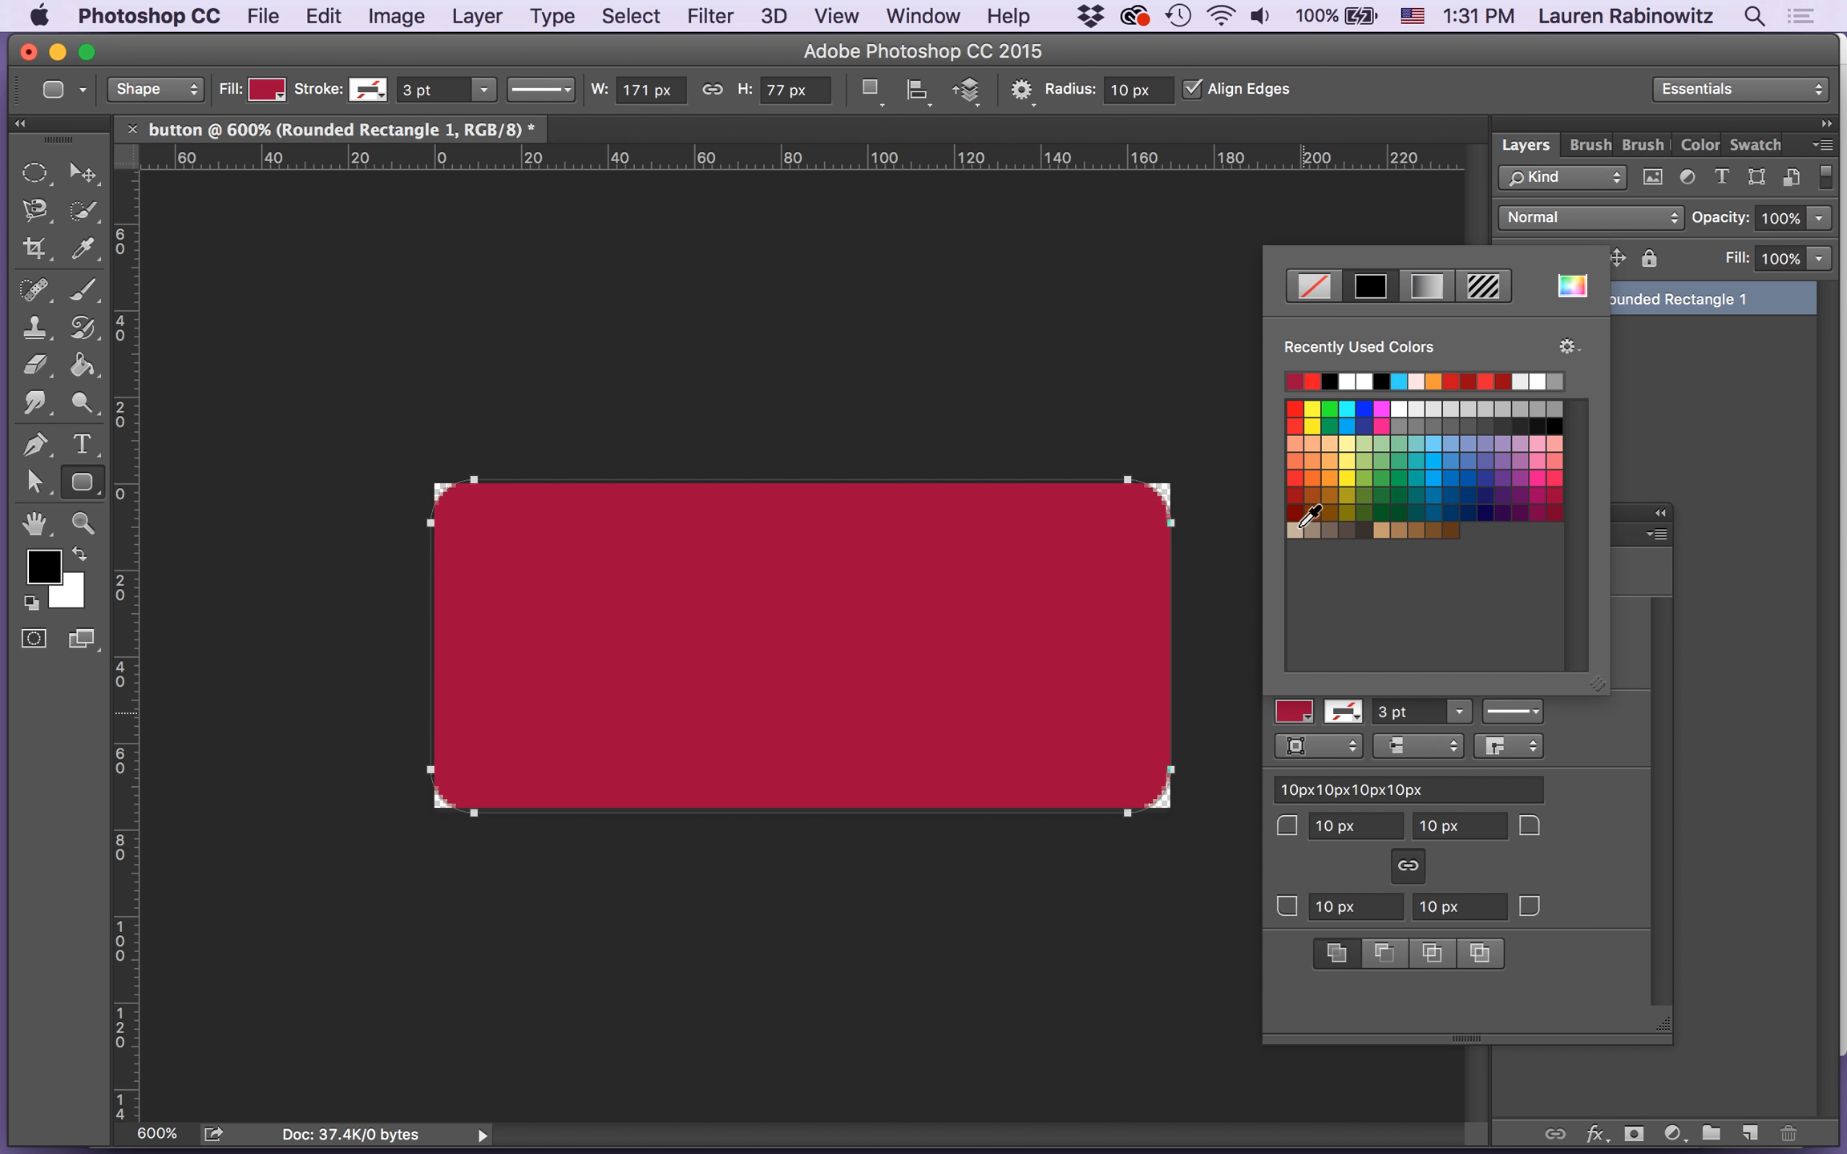
pyautogui.click(1313, 479)
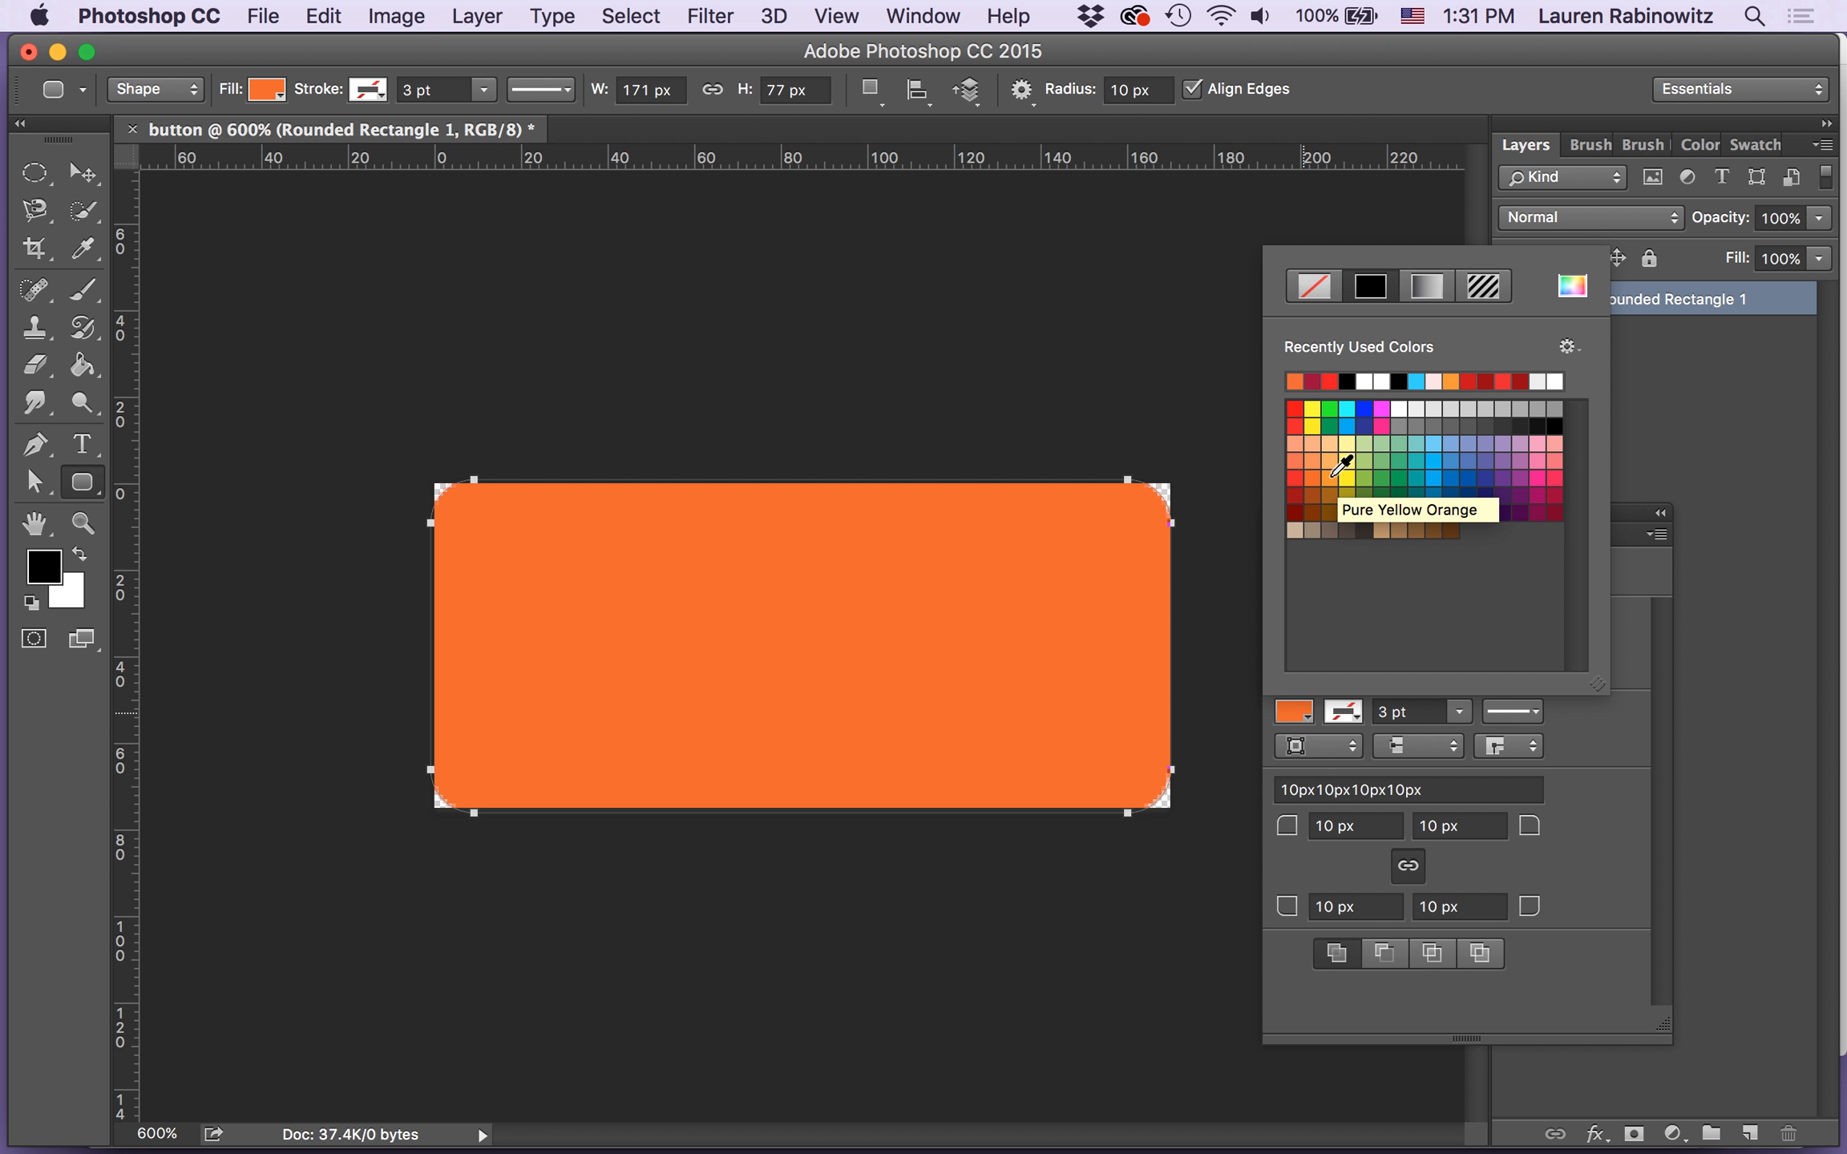
pyautogui.click(1329, 480)
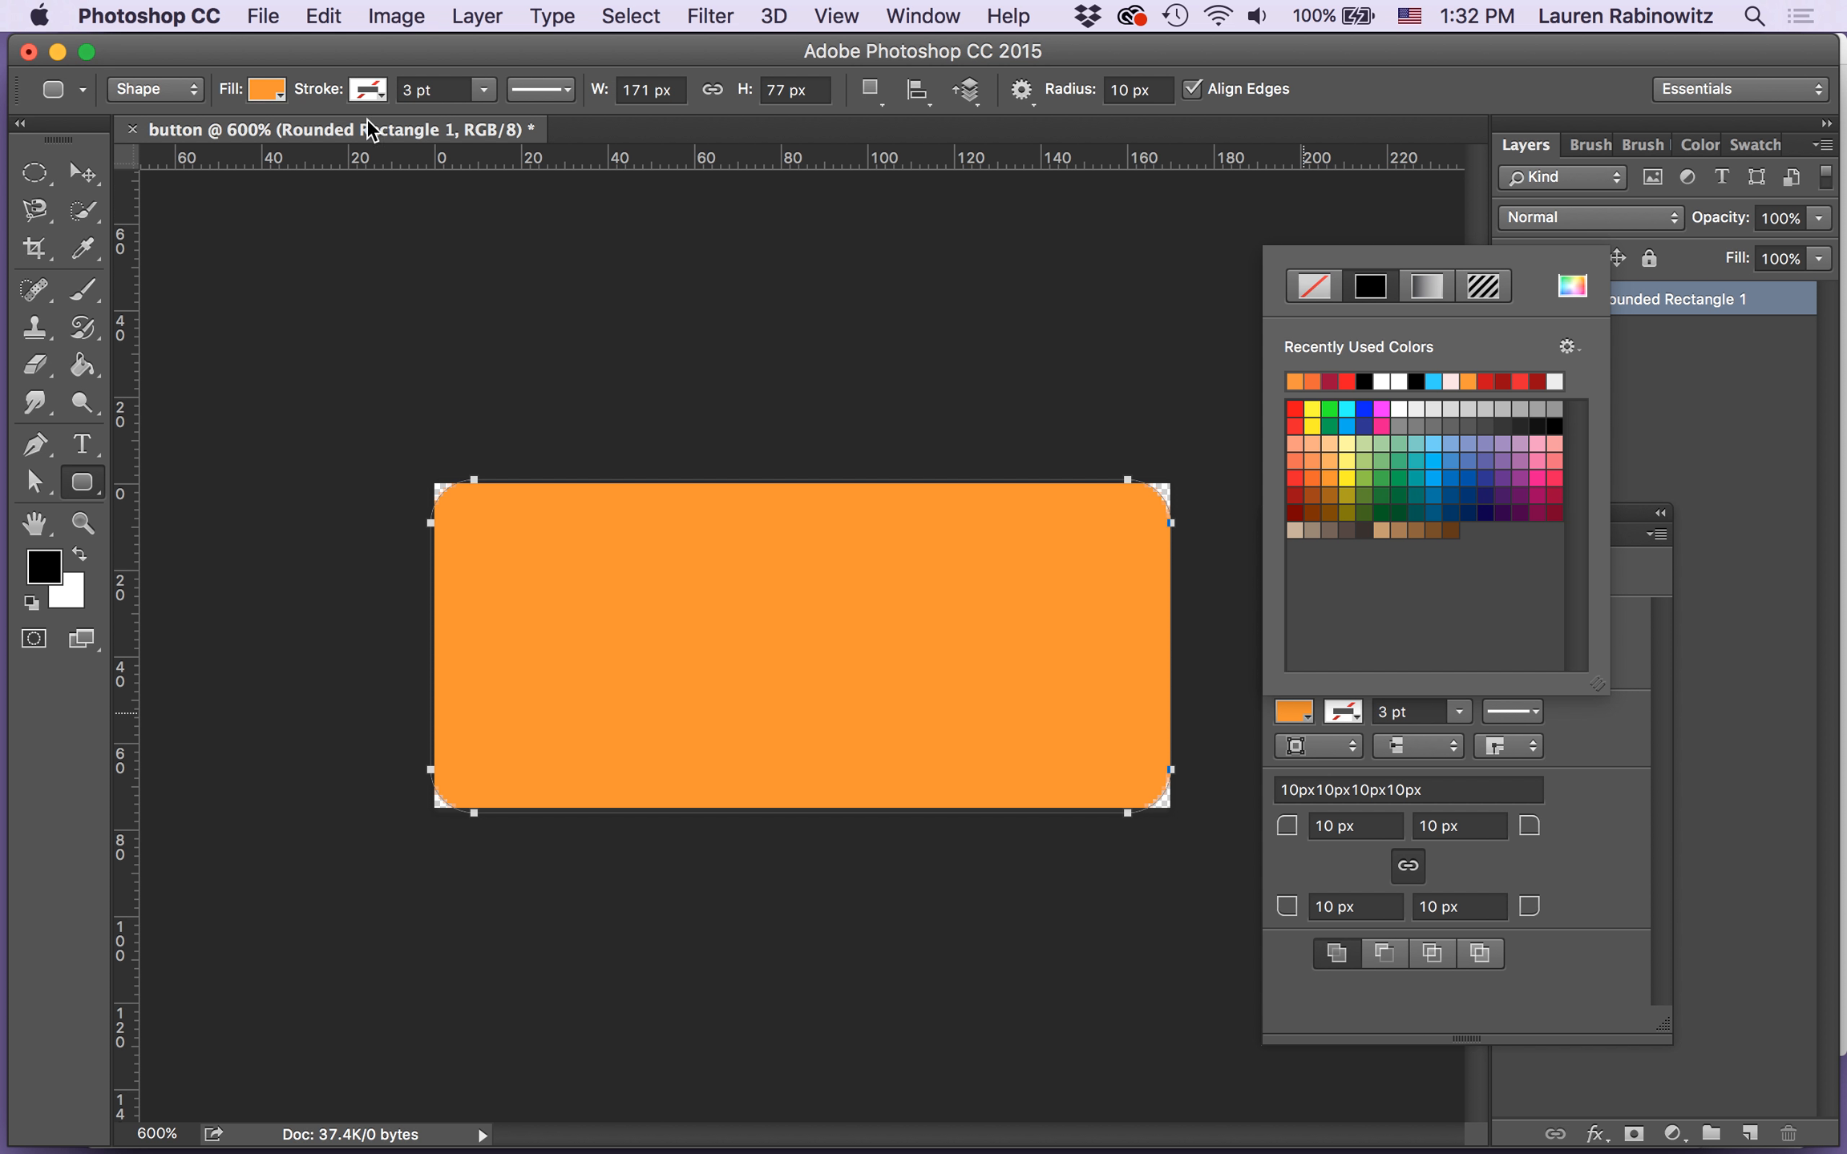
# Step: Free-transform the rounded rectangle to fit the canvas exactly, 170 by 75 px at position 0, 0, and close its shape properties
pyautogui.click(321, 15)
pyautogui.click(321, 15)
pyautogui.click(80, 176)
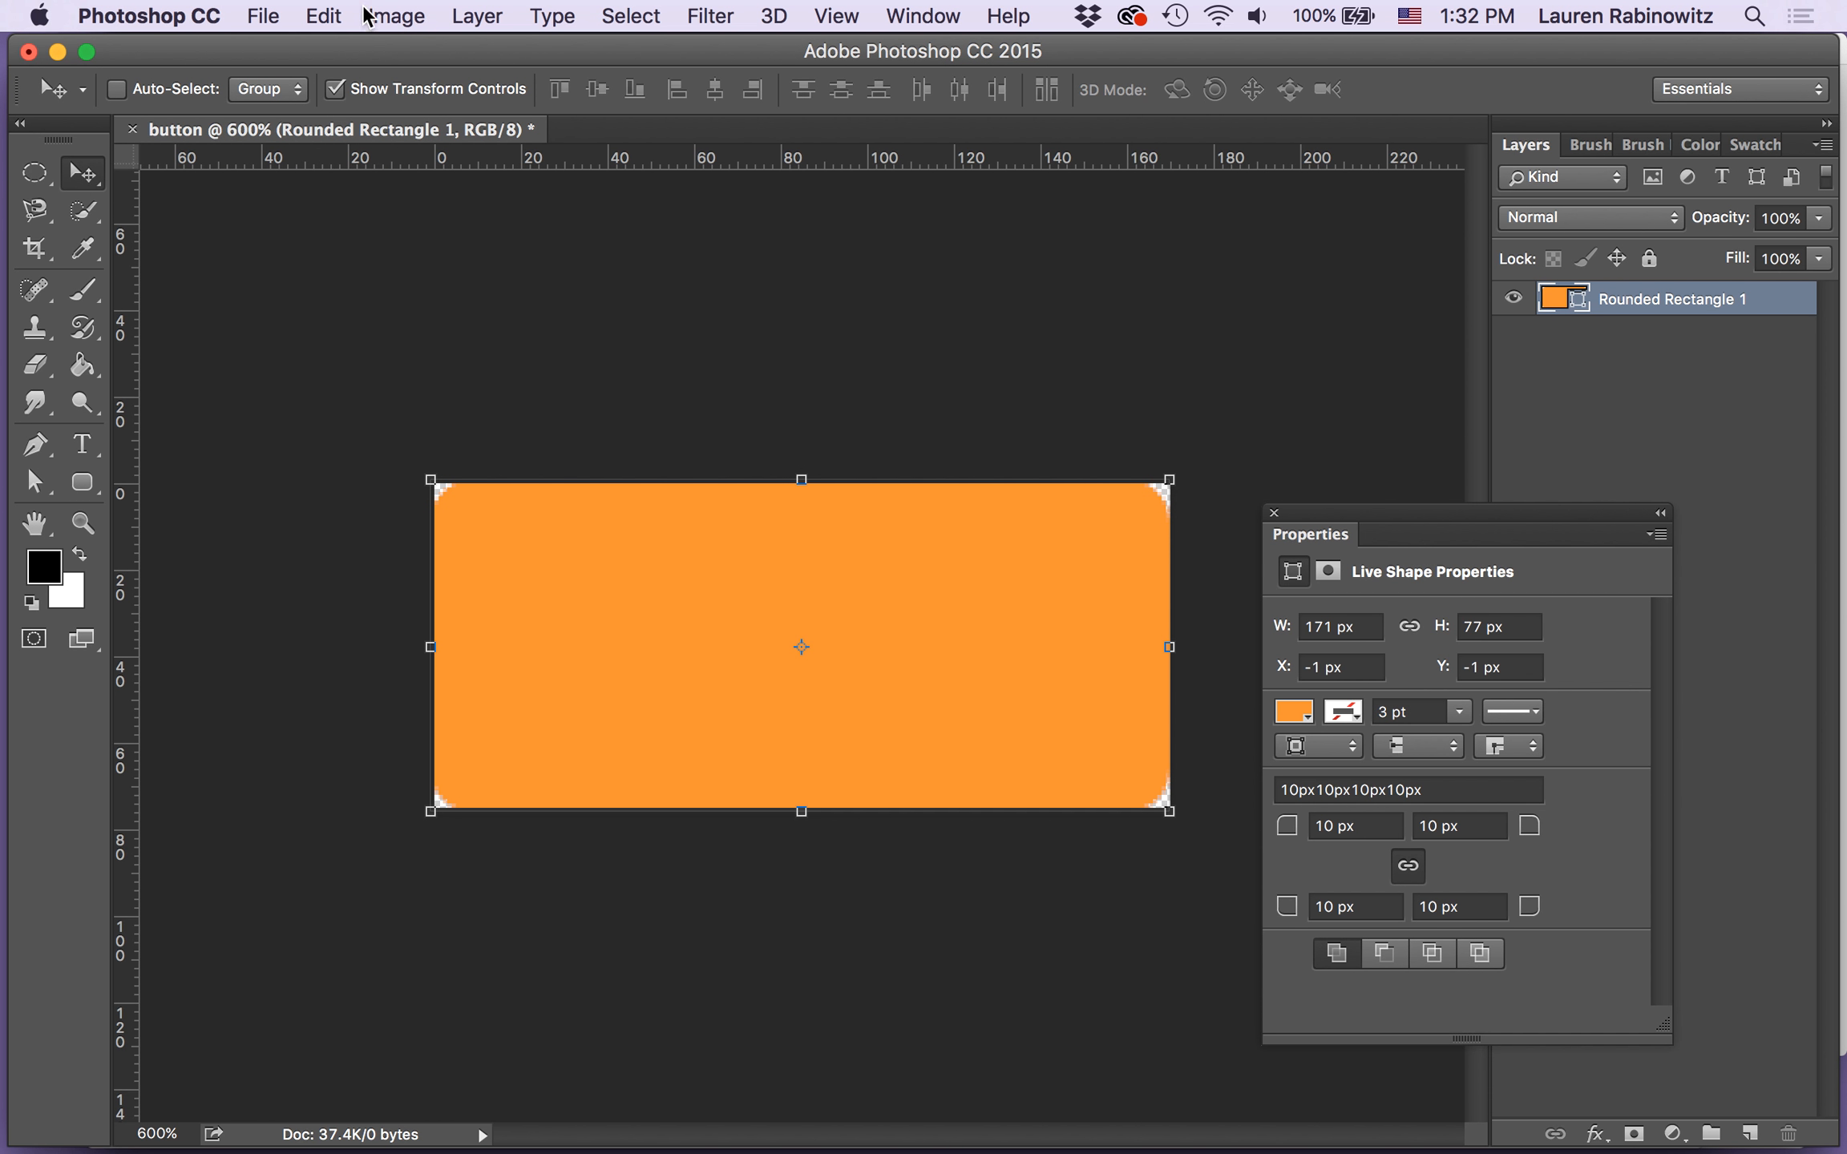
pyautogui.click(386, 15)
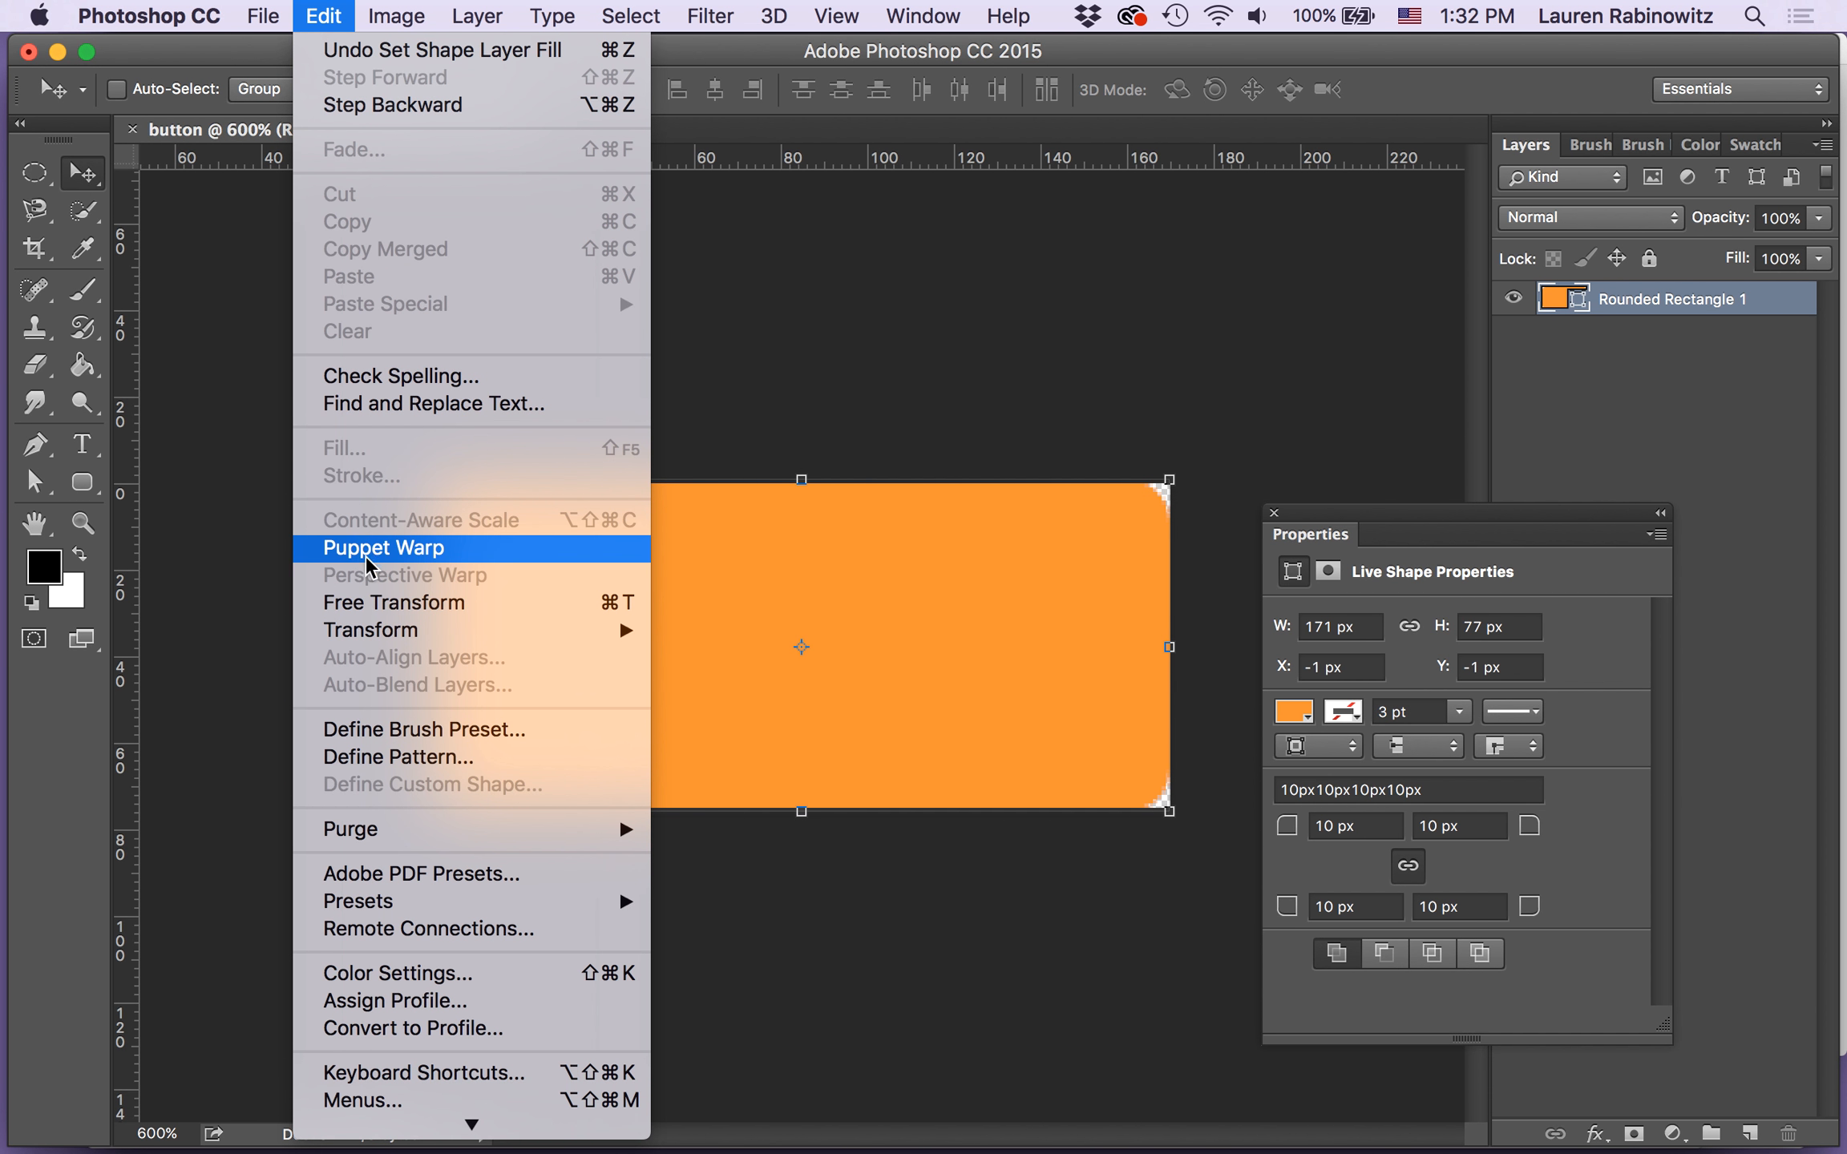
pyautogui.click(376, 613)
pyautogui.moveTo(806, 814); pyautogui.dragTo(802, 806)
pyautogui.moveTo(431, 644); pyautogui.dragTo(435, 644)
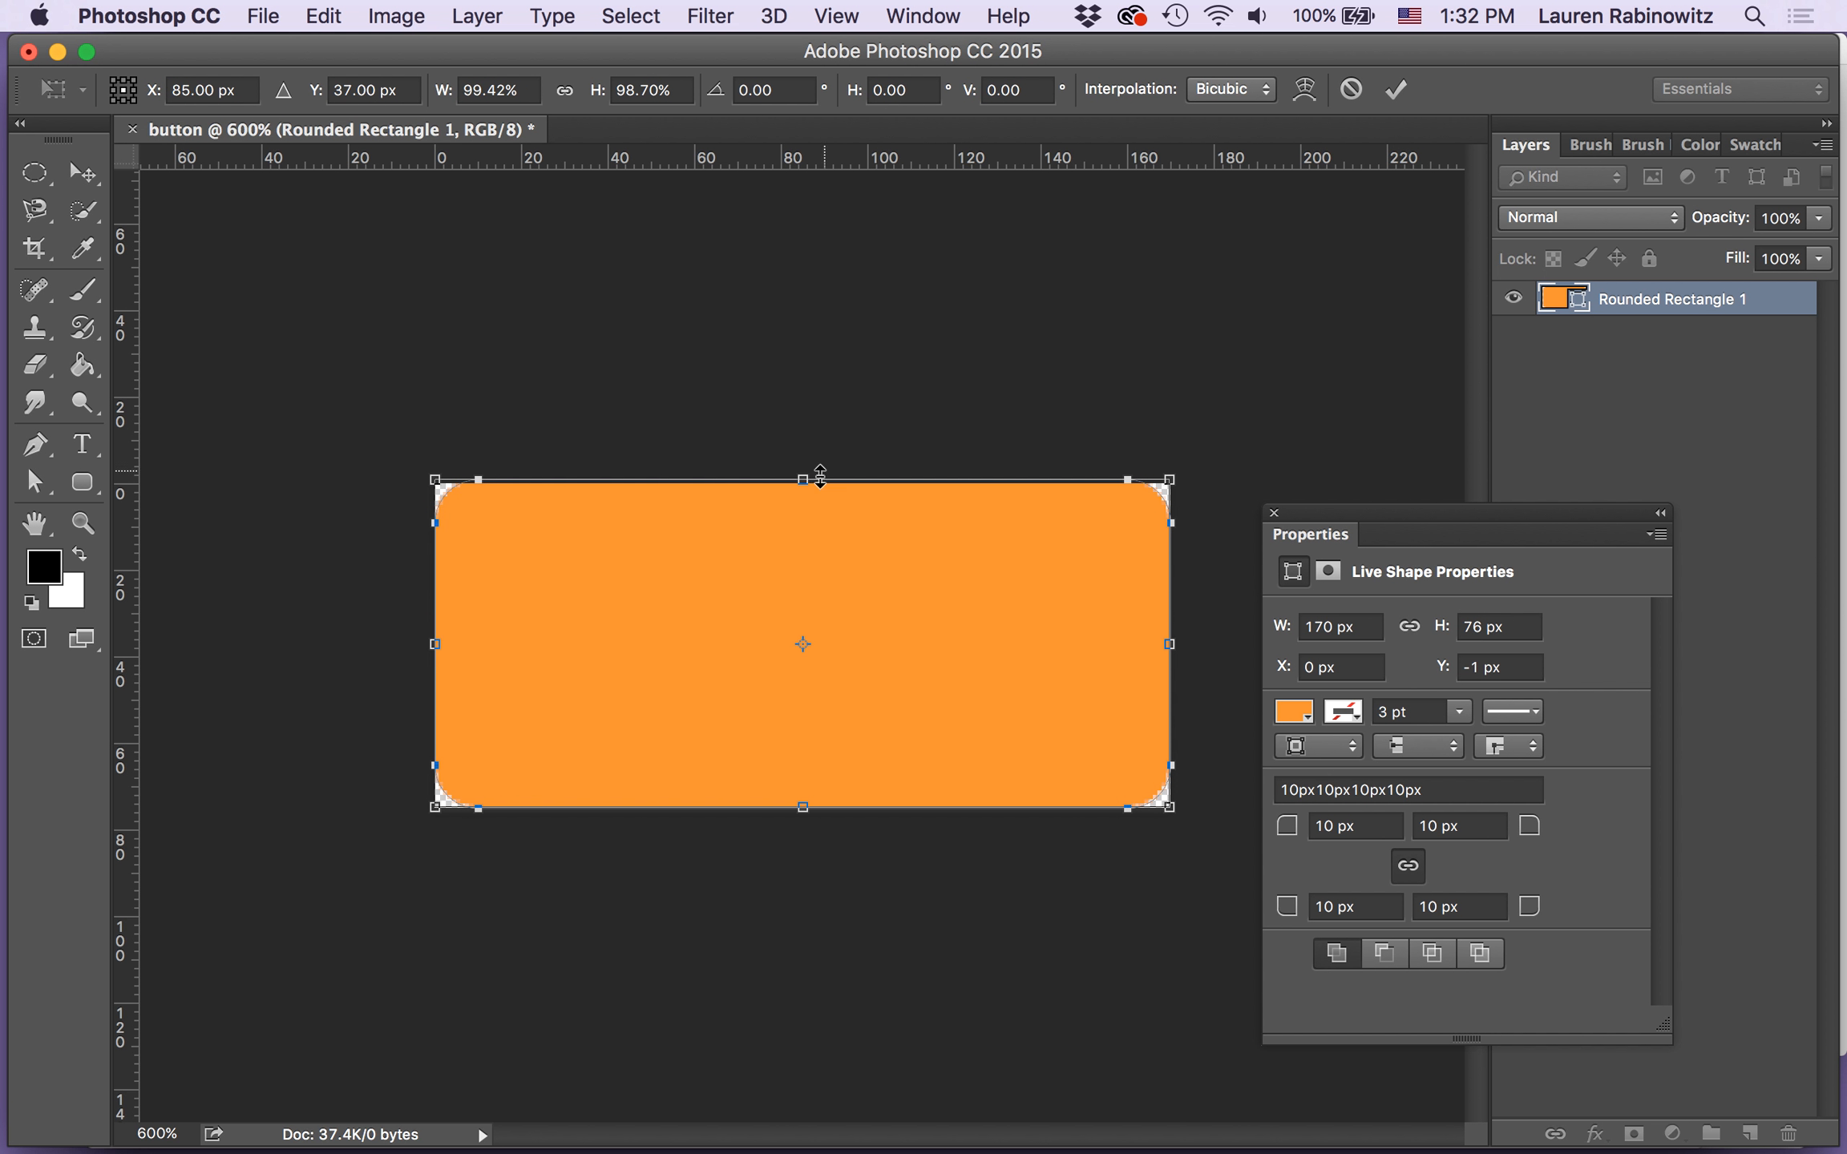
pyautogui.moveTo(802, 480); pyautogui.dragTo(802, 485)
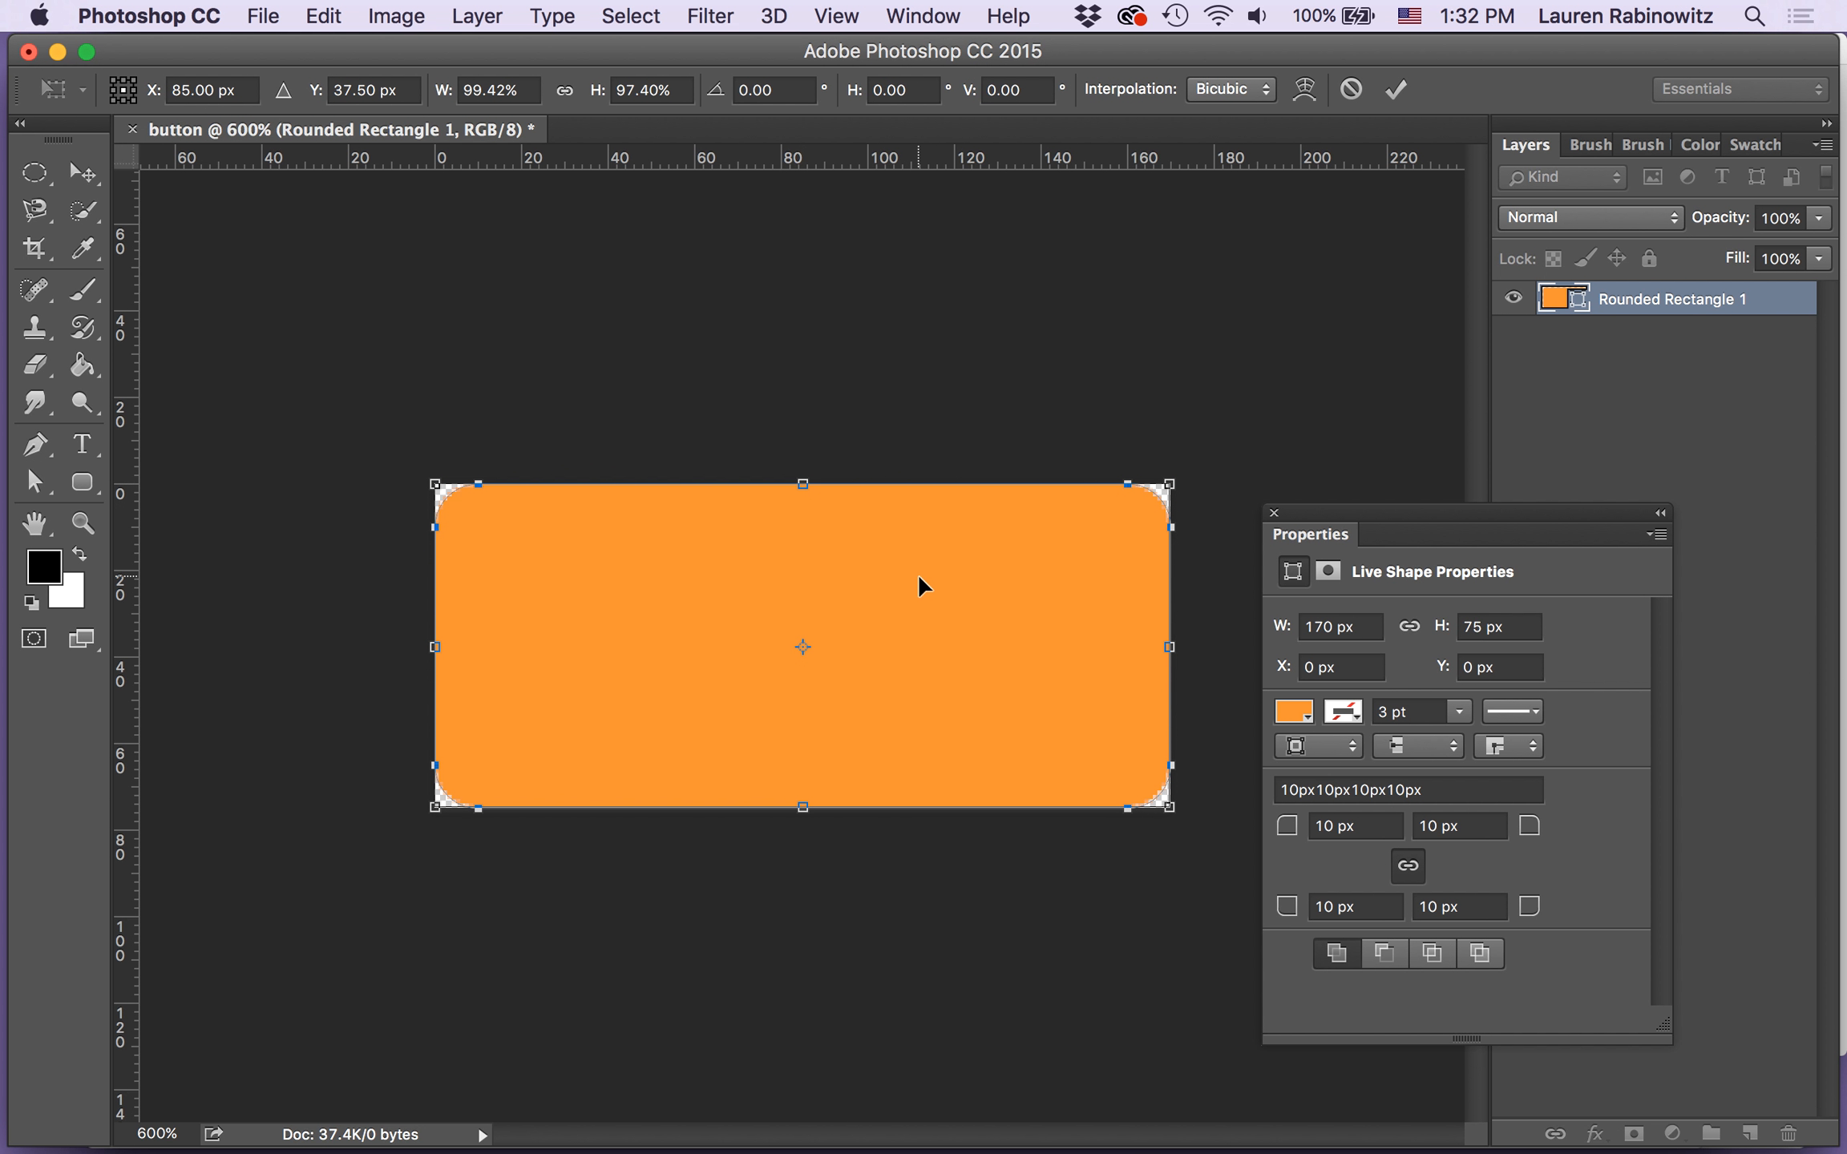
pyautogui.click(1395, 89)
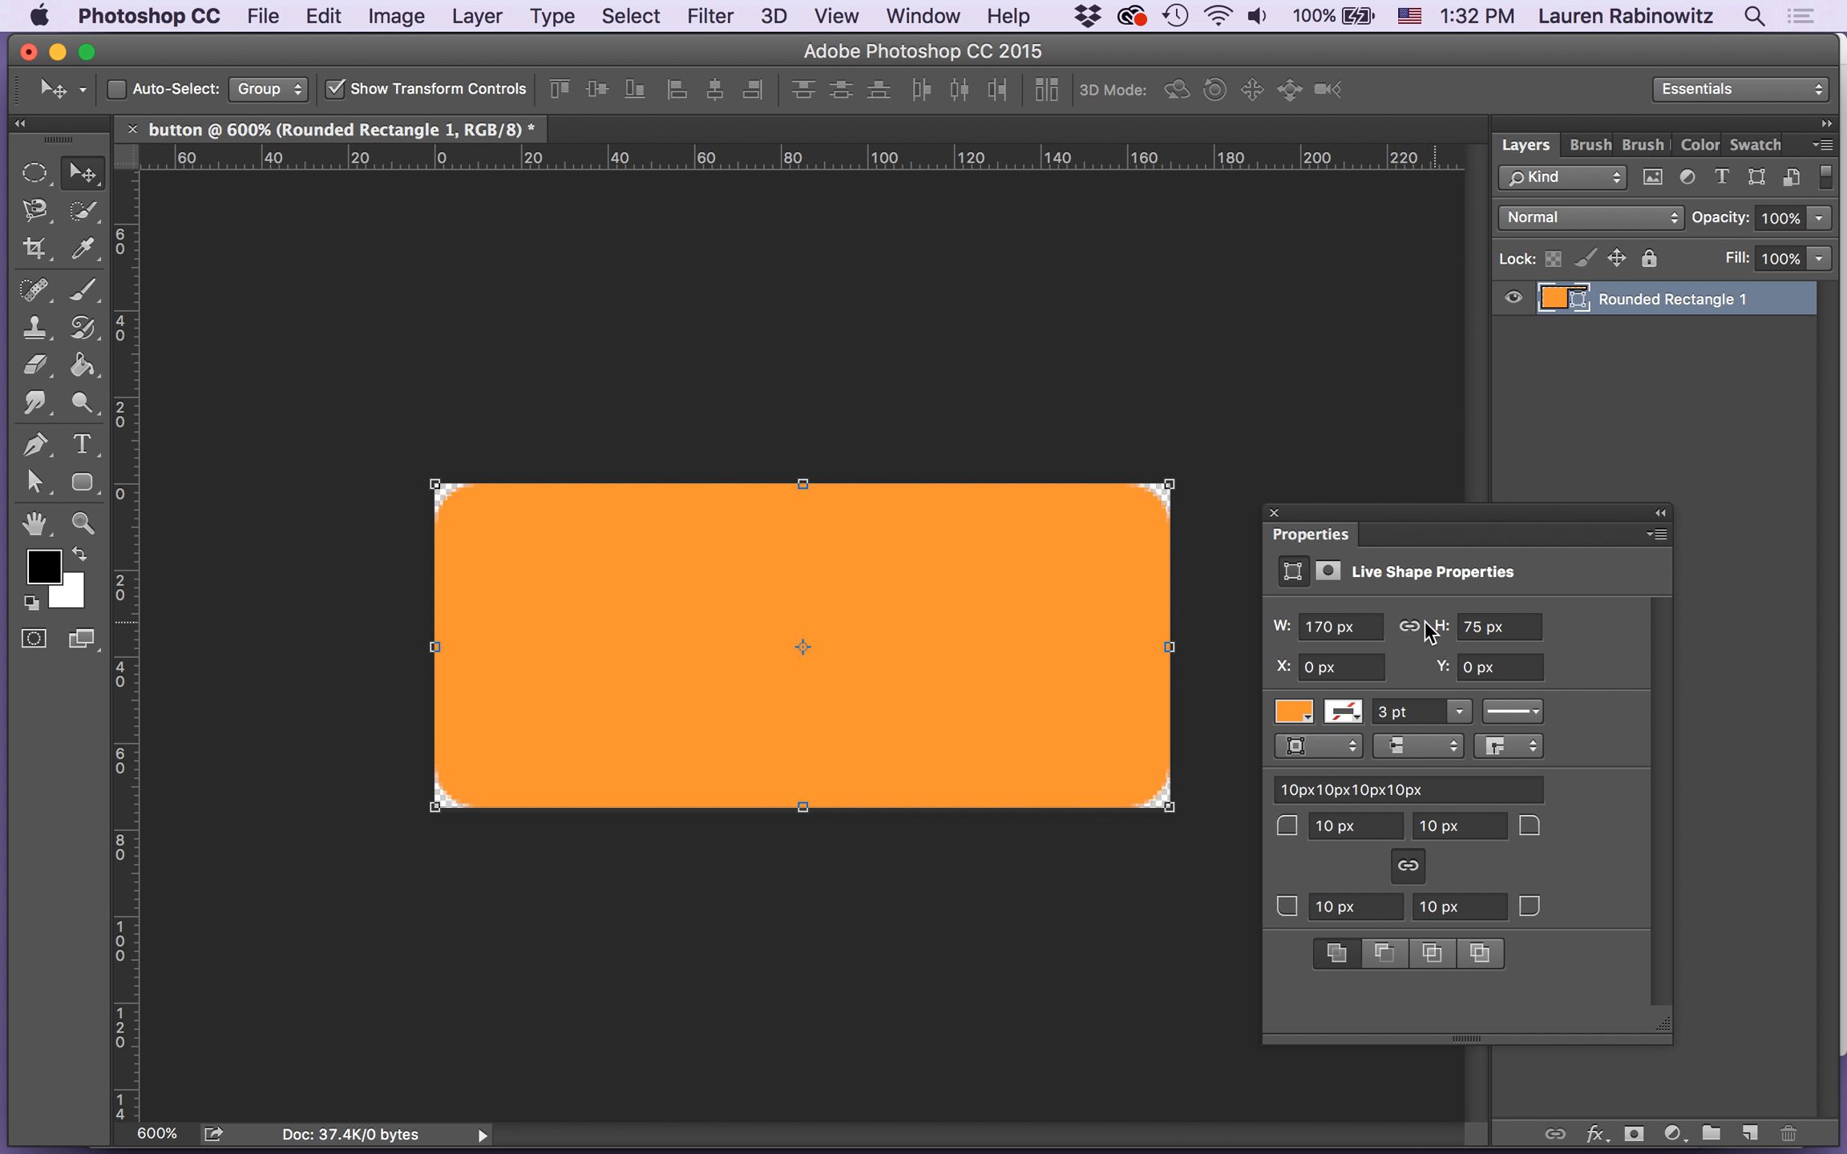
pyautogui.click(1275, 513)
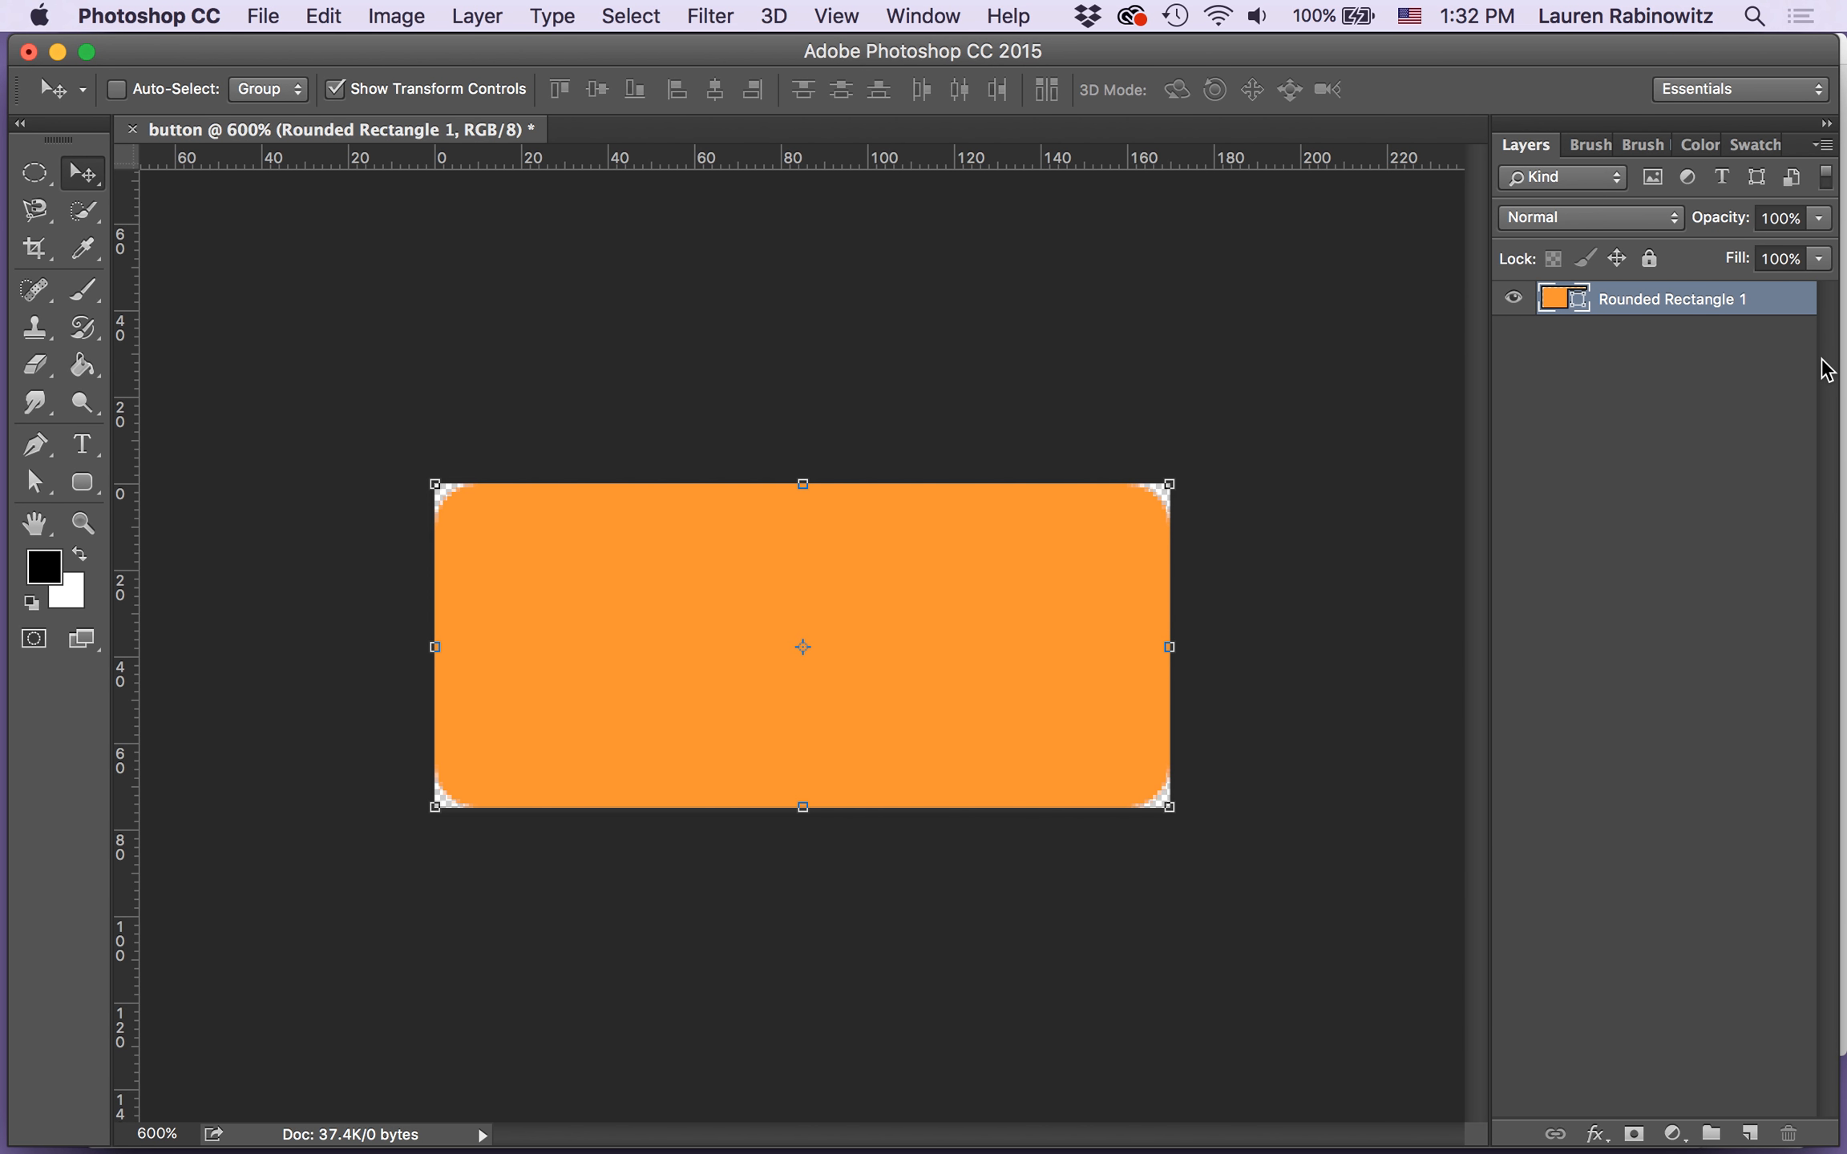
# Step: Add a Bevel & Emboss effect to the rounded rectangle layer, keeping the shape in view beside the layer style settings
pyautogui.doubleClick(1796, 312)
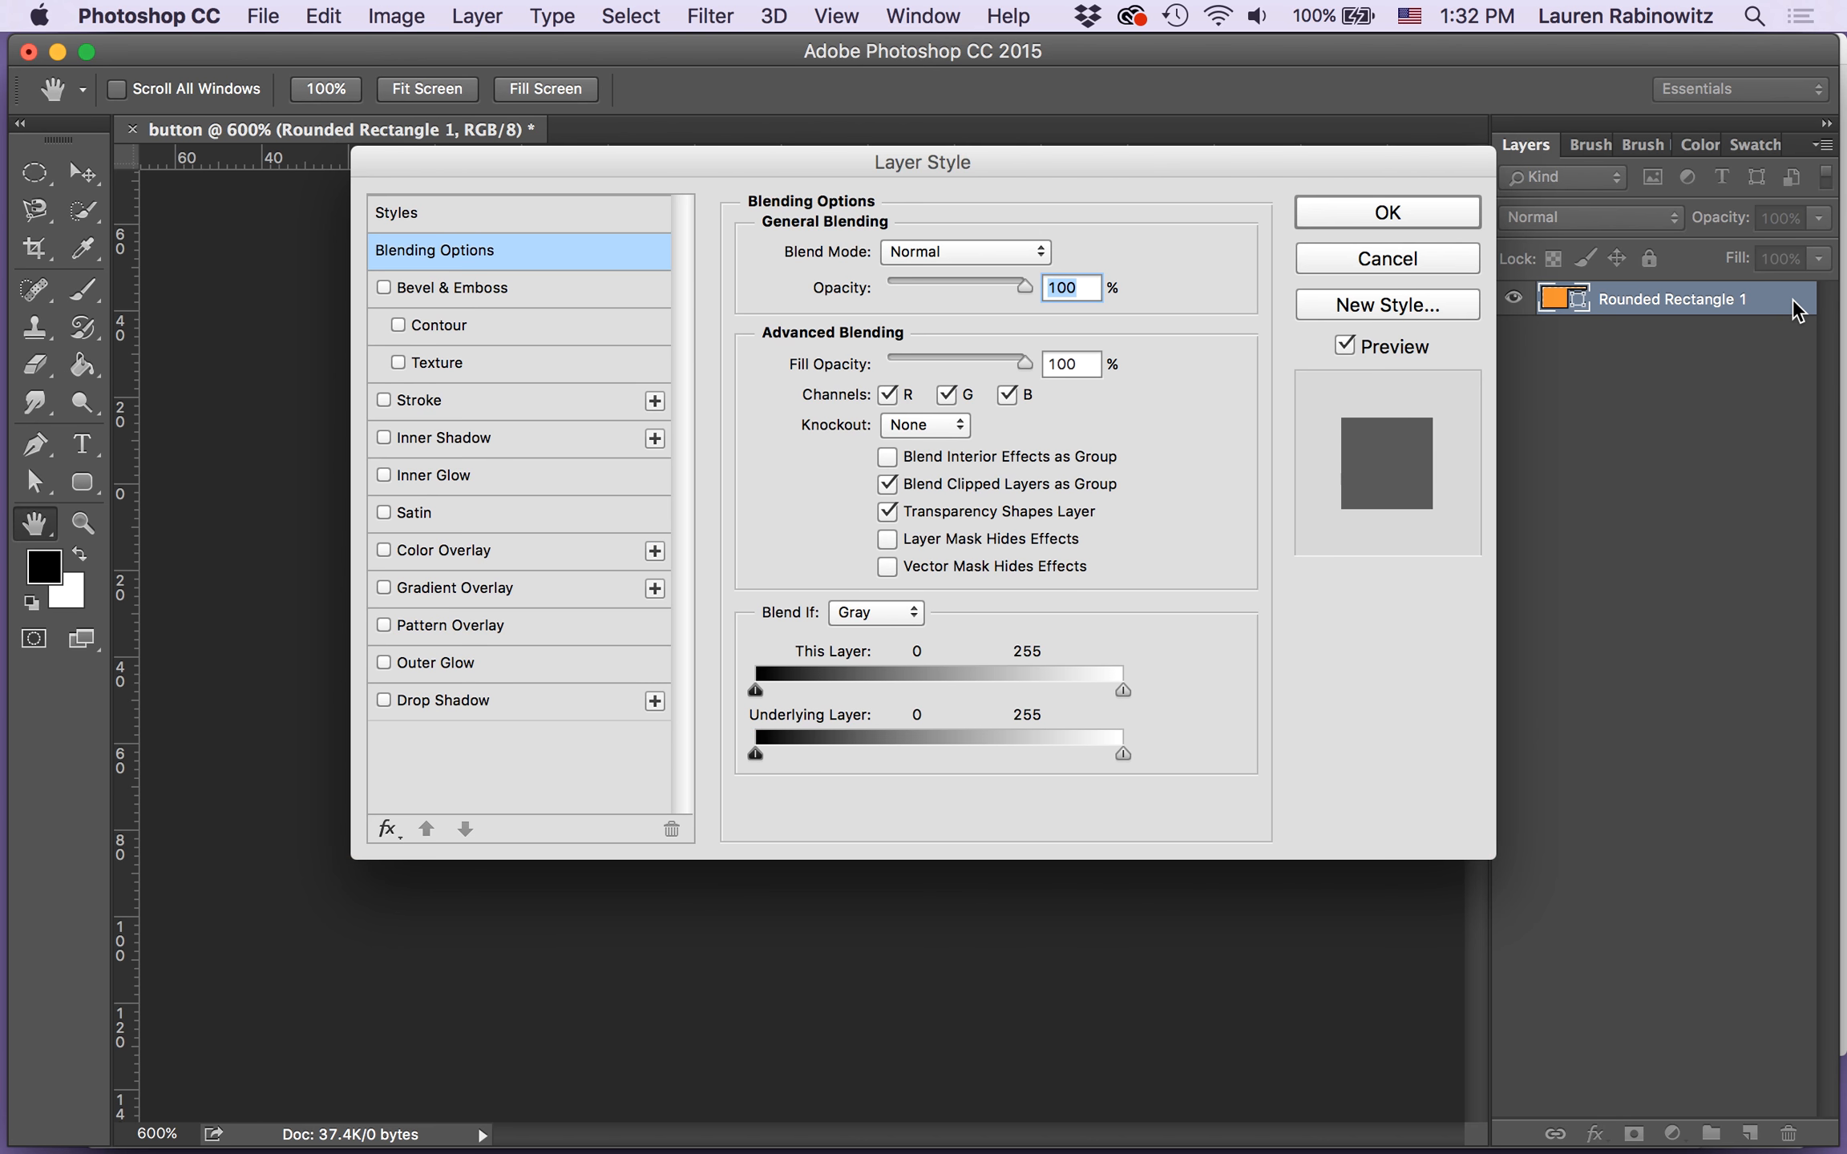
pyautogui.moveTo(1014, 173); pyautogui.dragTo(1331, 240)
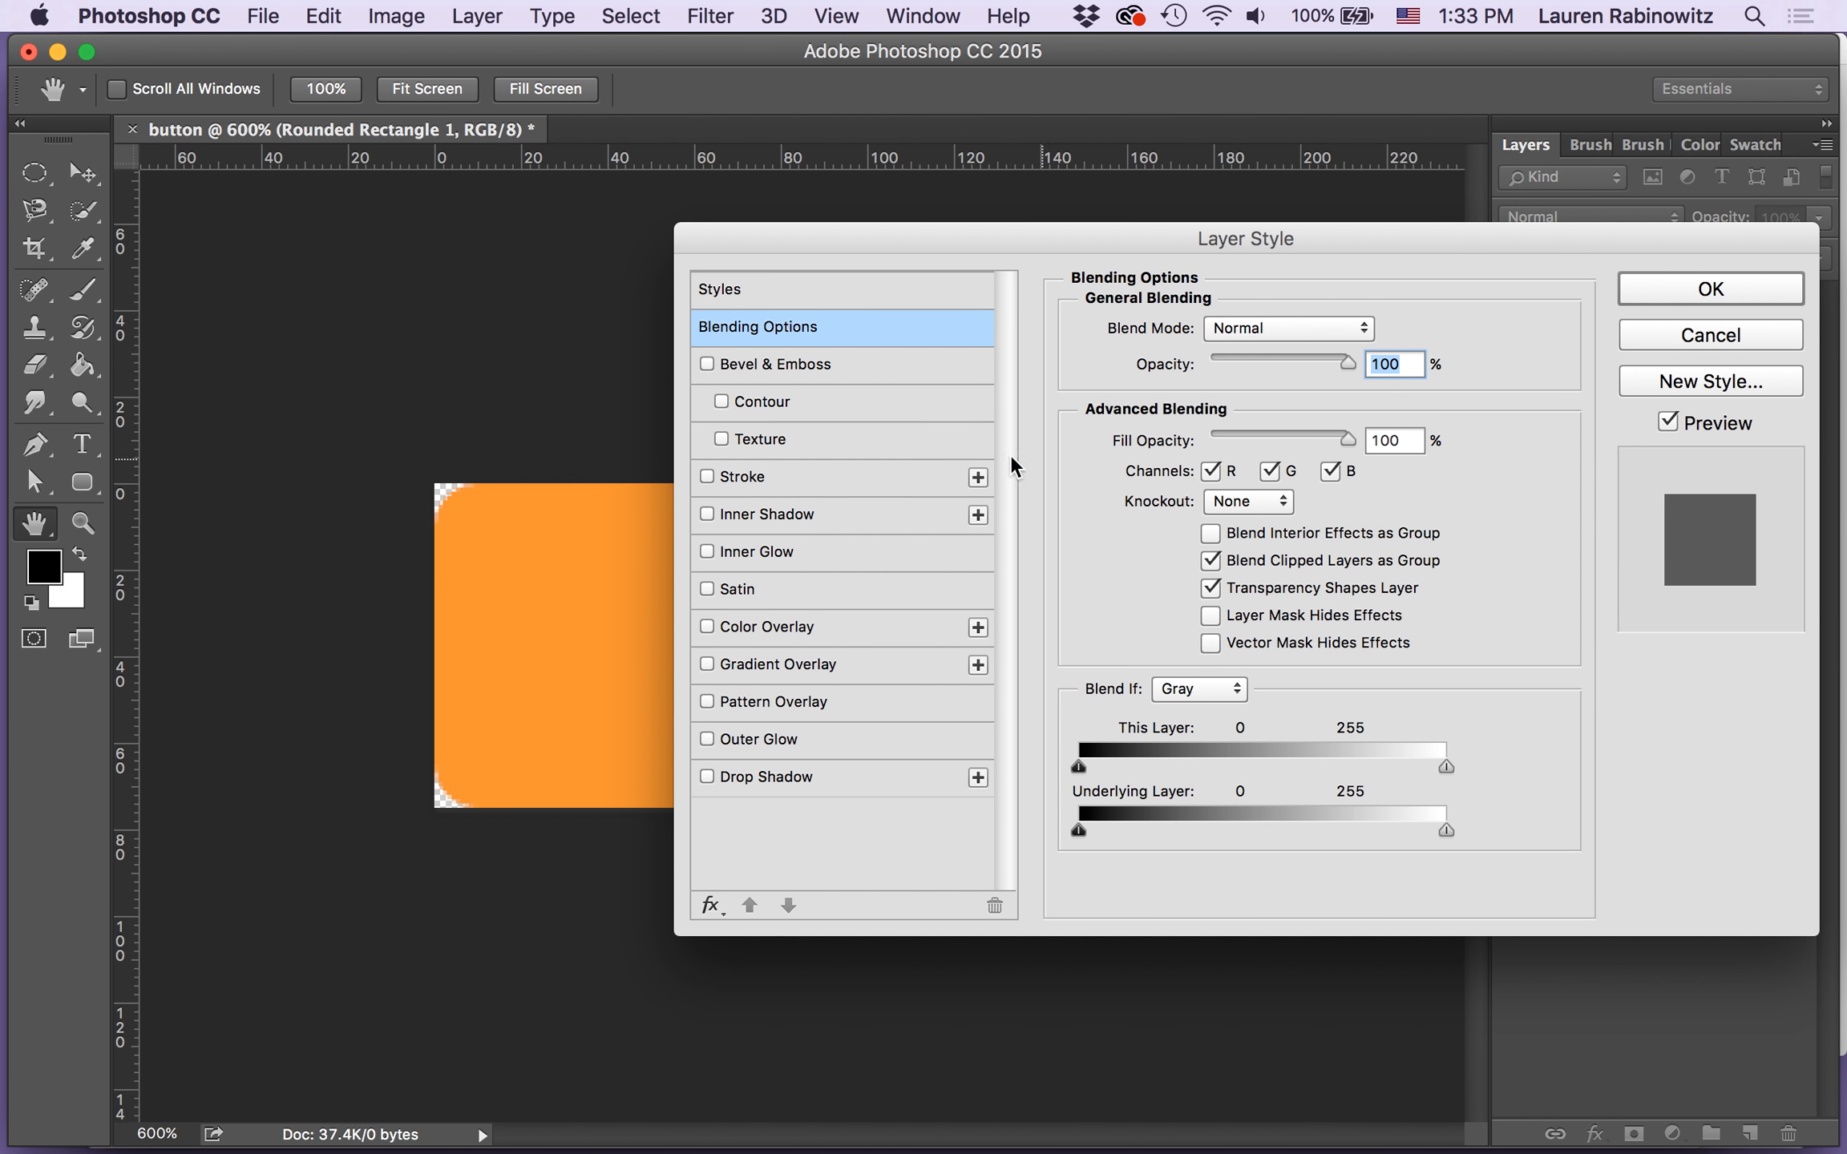
pyautogui.click(830, 364)
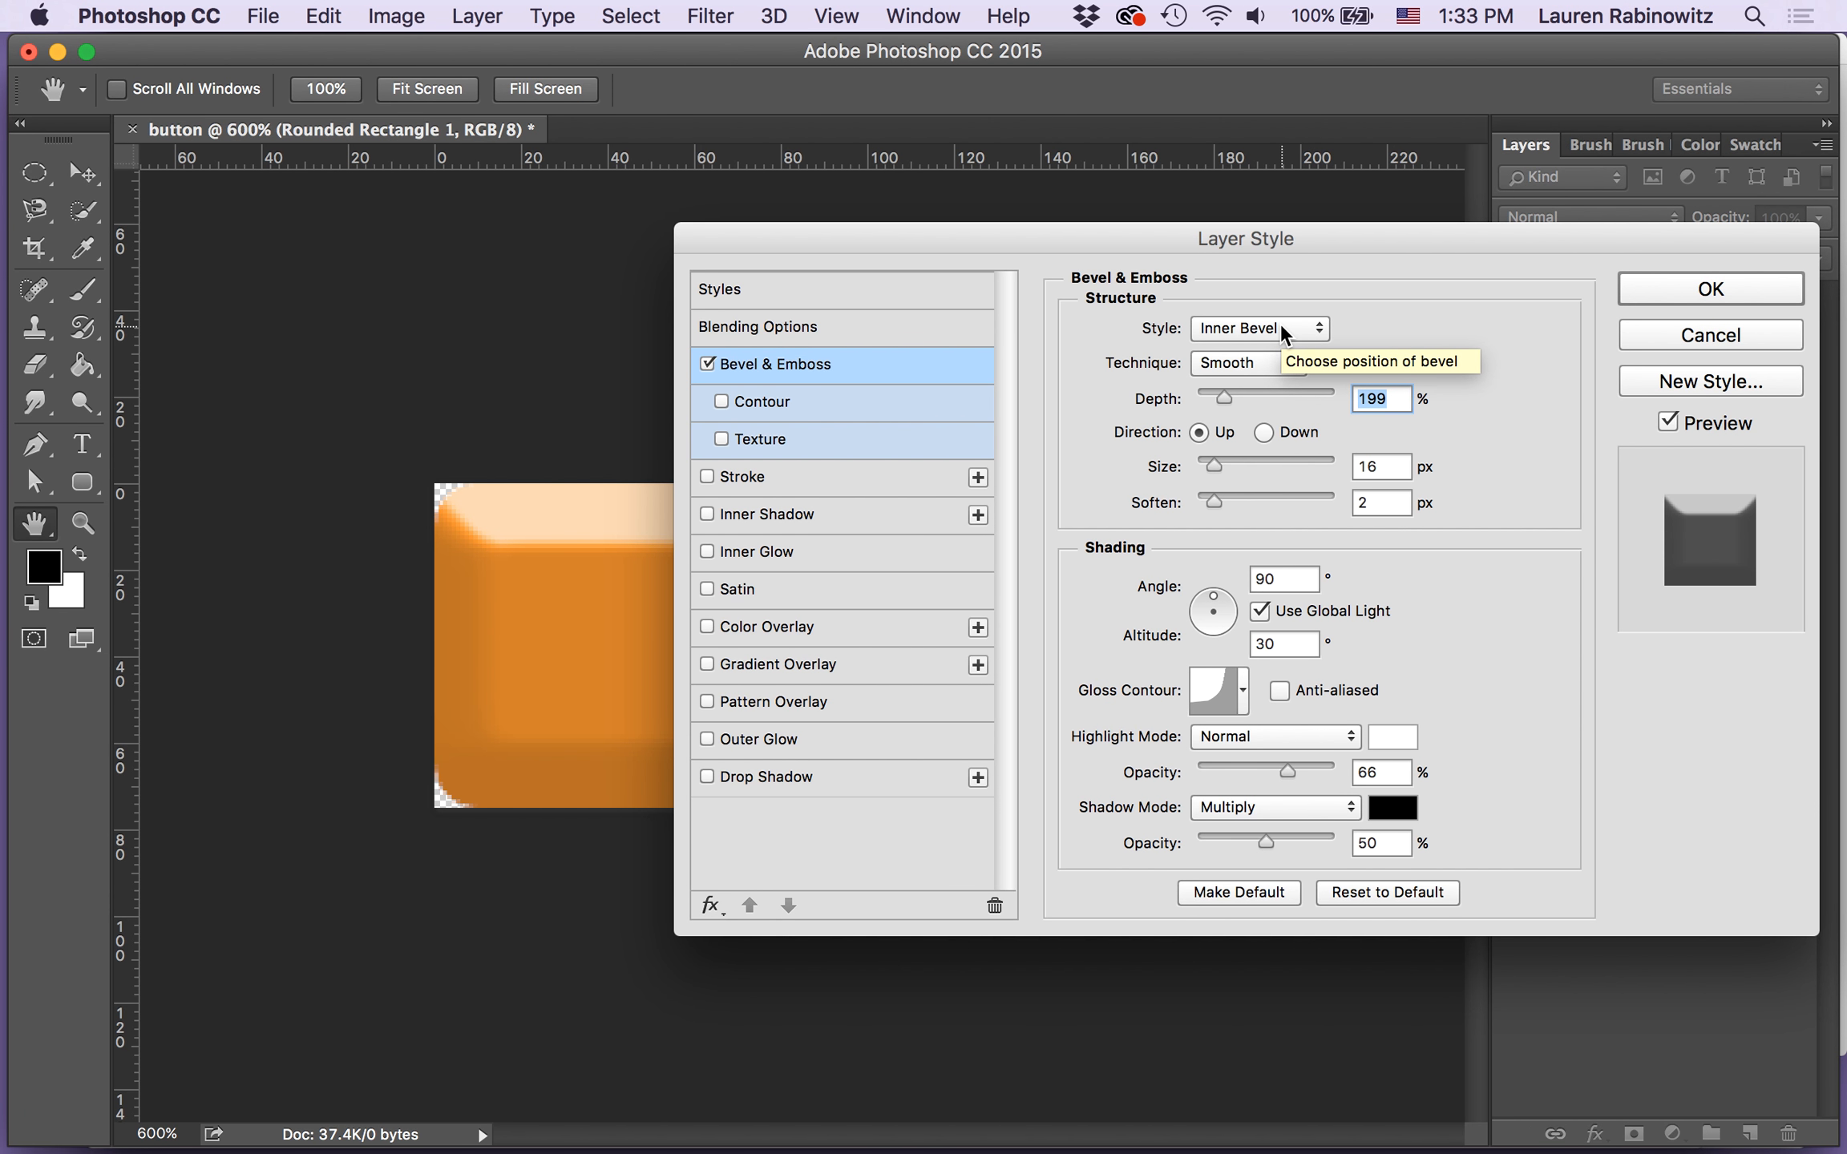
pyautogui.moveTo(1264, 239); pyautogui.dragTo(1302, 162)
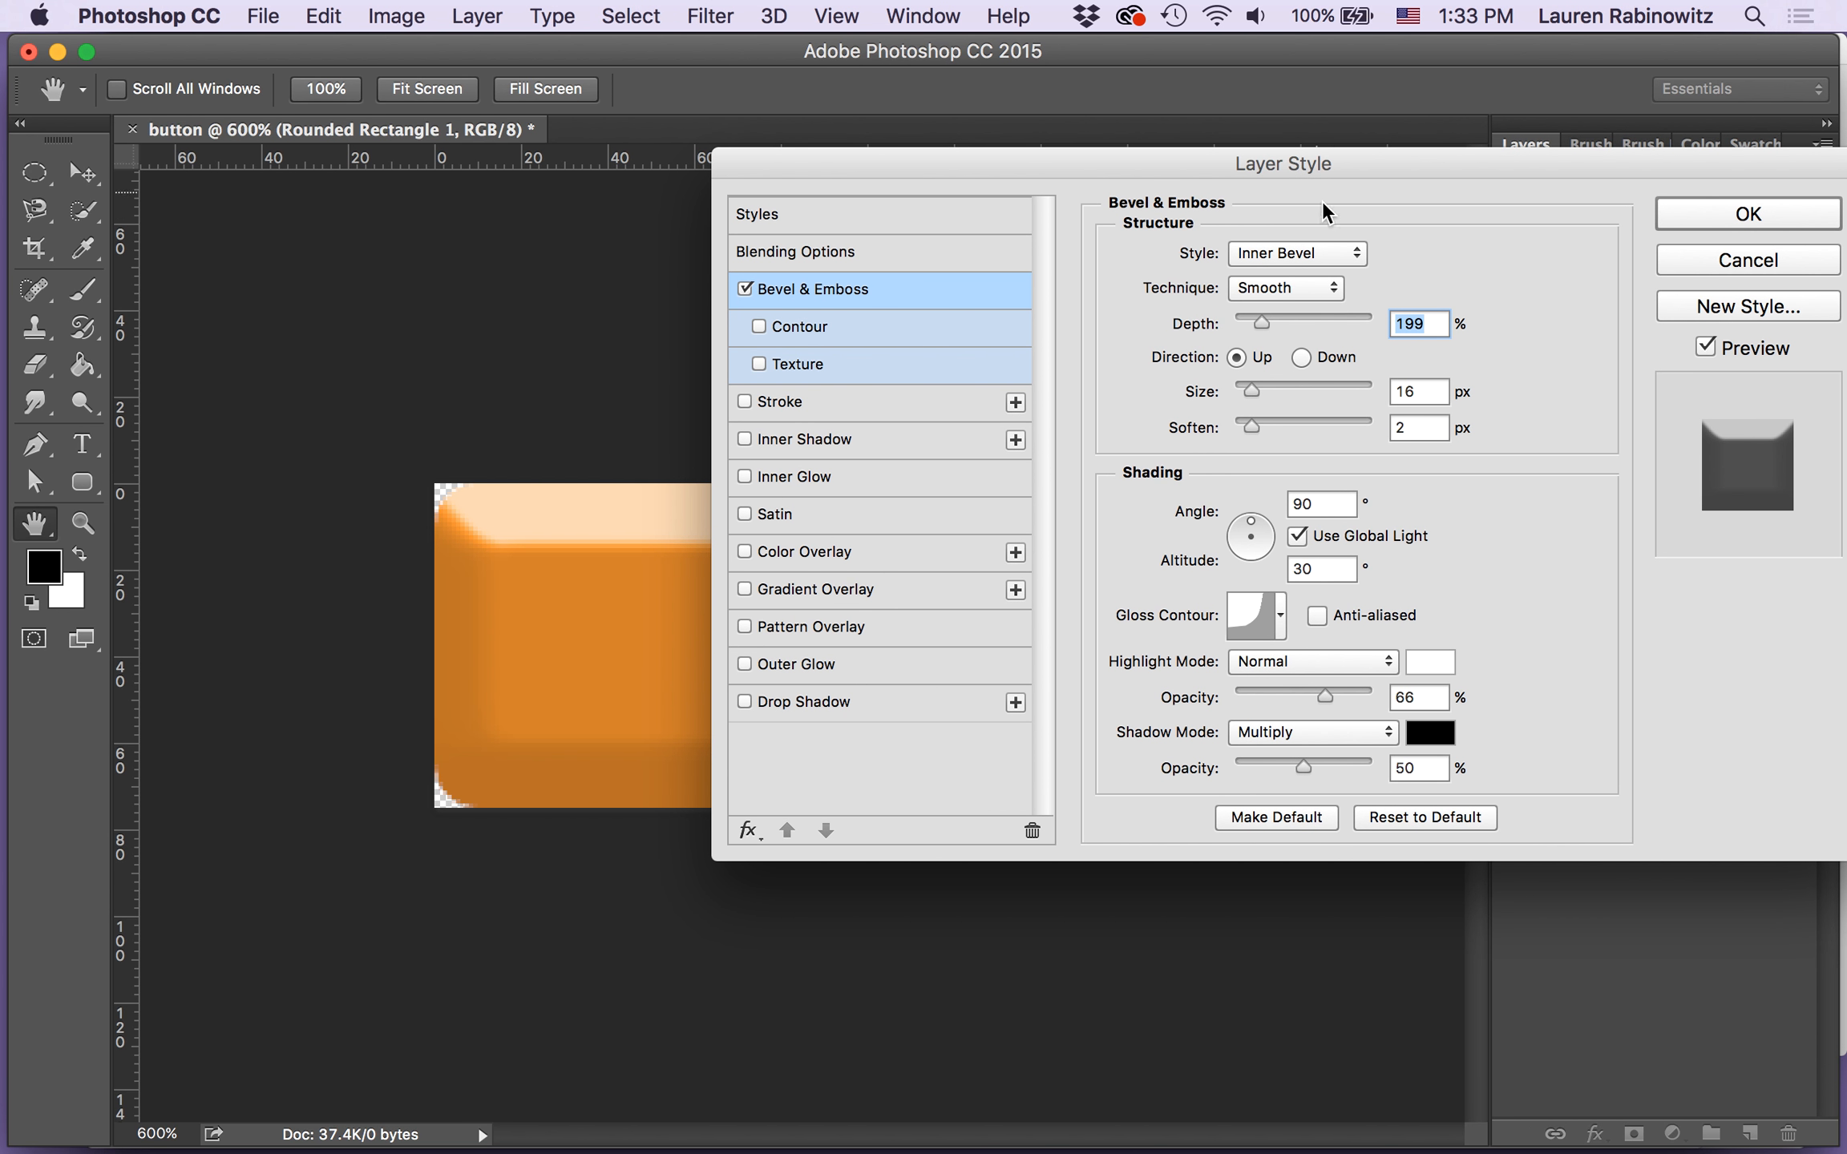
# Step: Set the bevel's technique to Chisel Hard with a depth of 157%, a size of 9 px and a soften of 0 px
pyautogui.click(1291, 297)
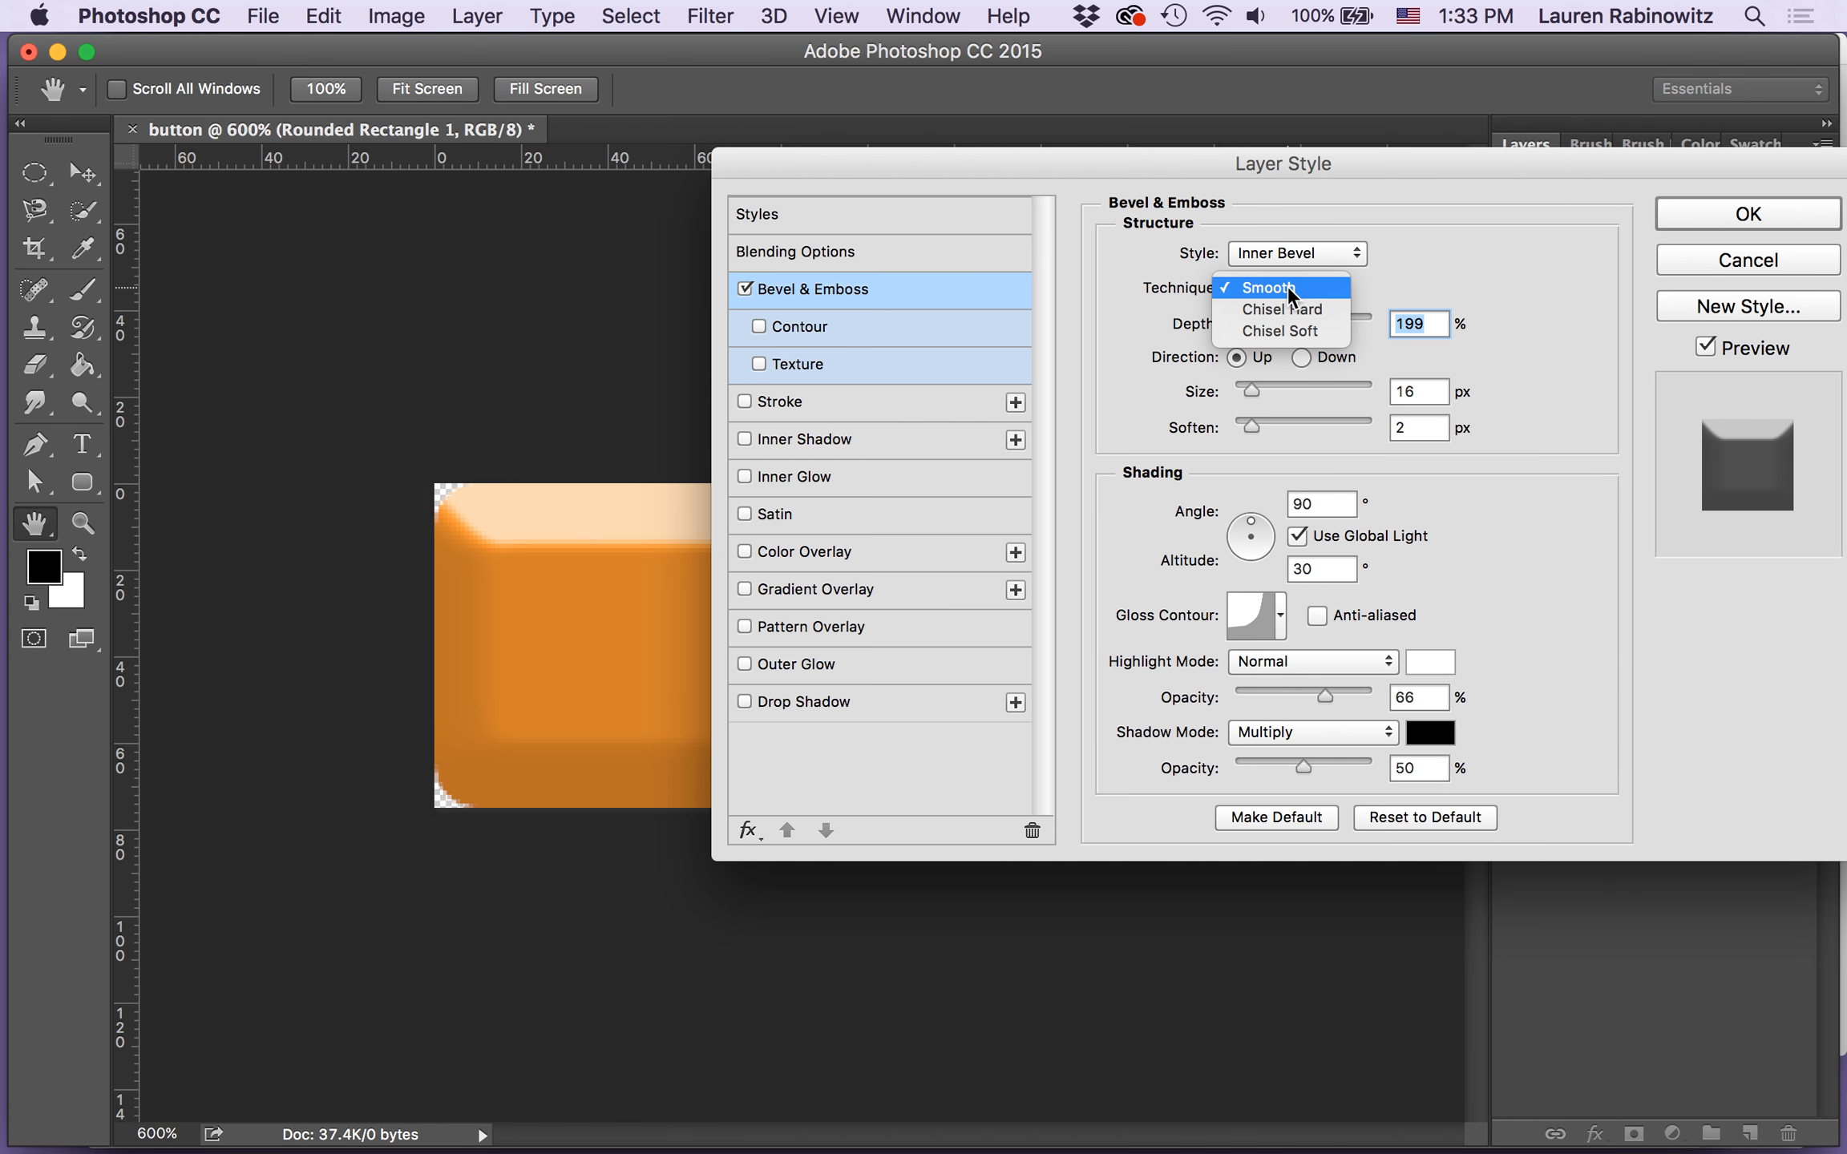
pyautogui.click(1291, 309)
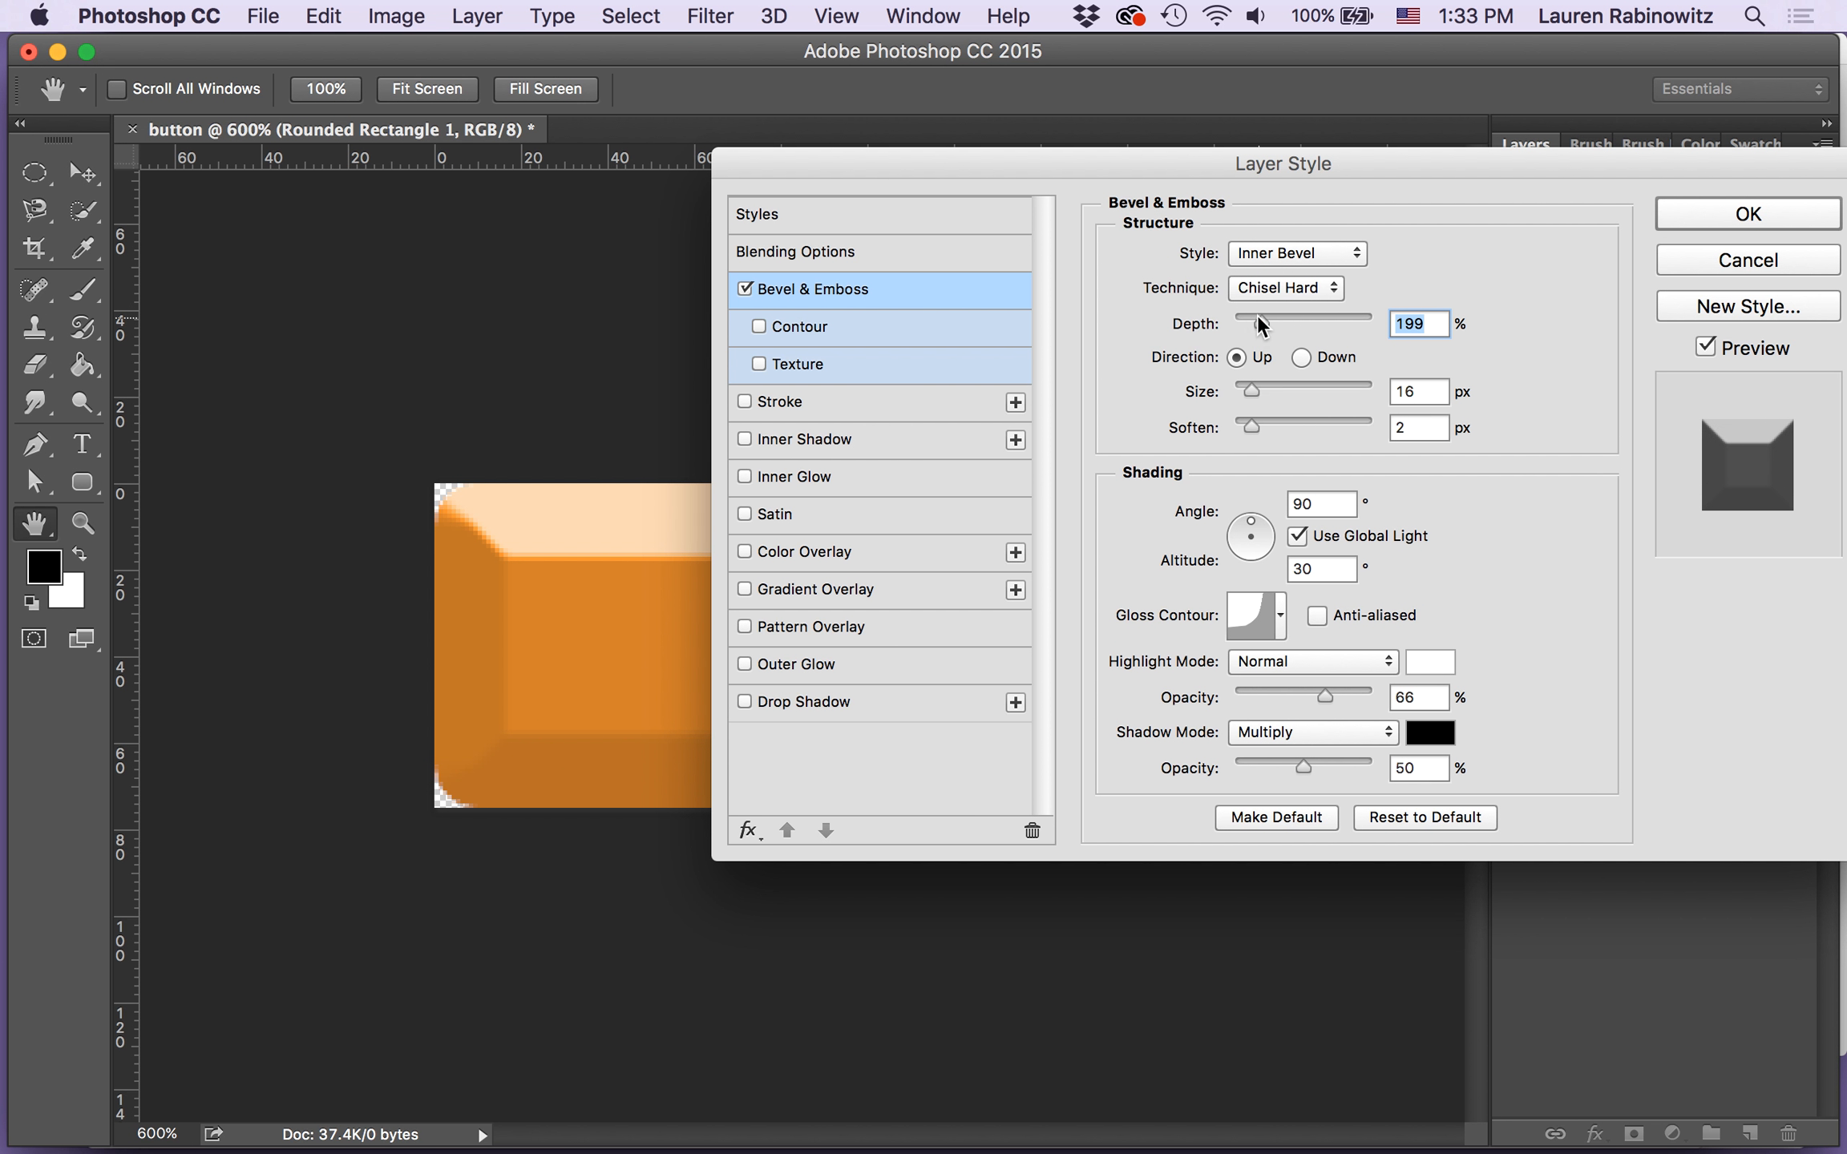
pyautogui.moveTo(1264, 319); pyautogui.dragTo(1255, 322)
pyautogui.moveTo(1252, 392); pyautogui.dragTo(1194, 429)
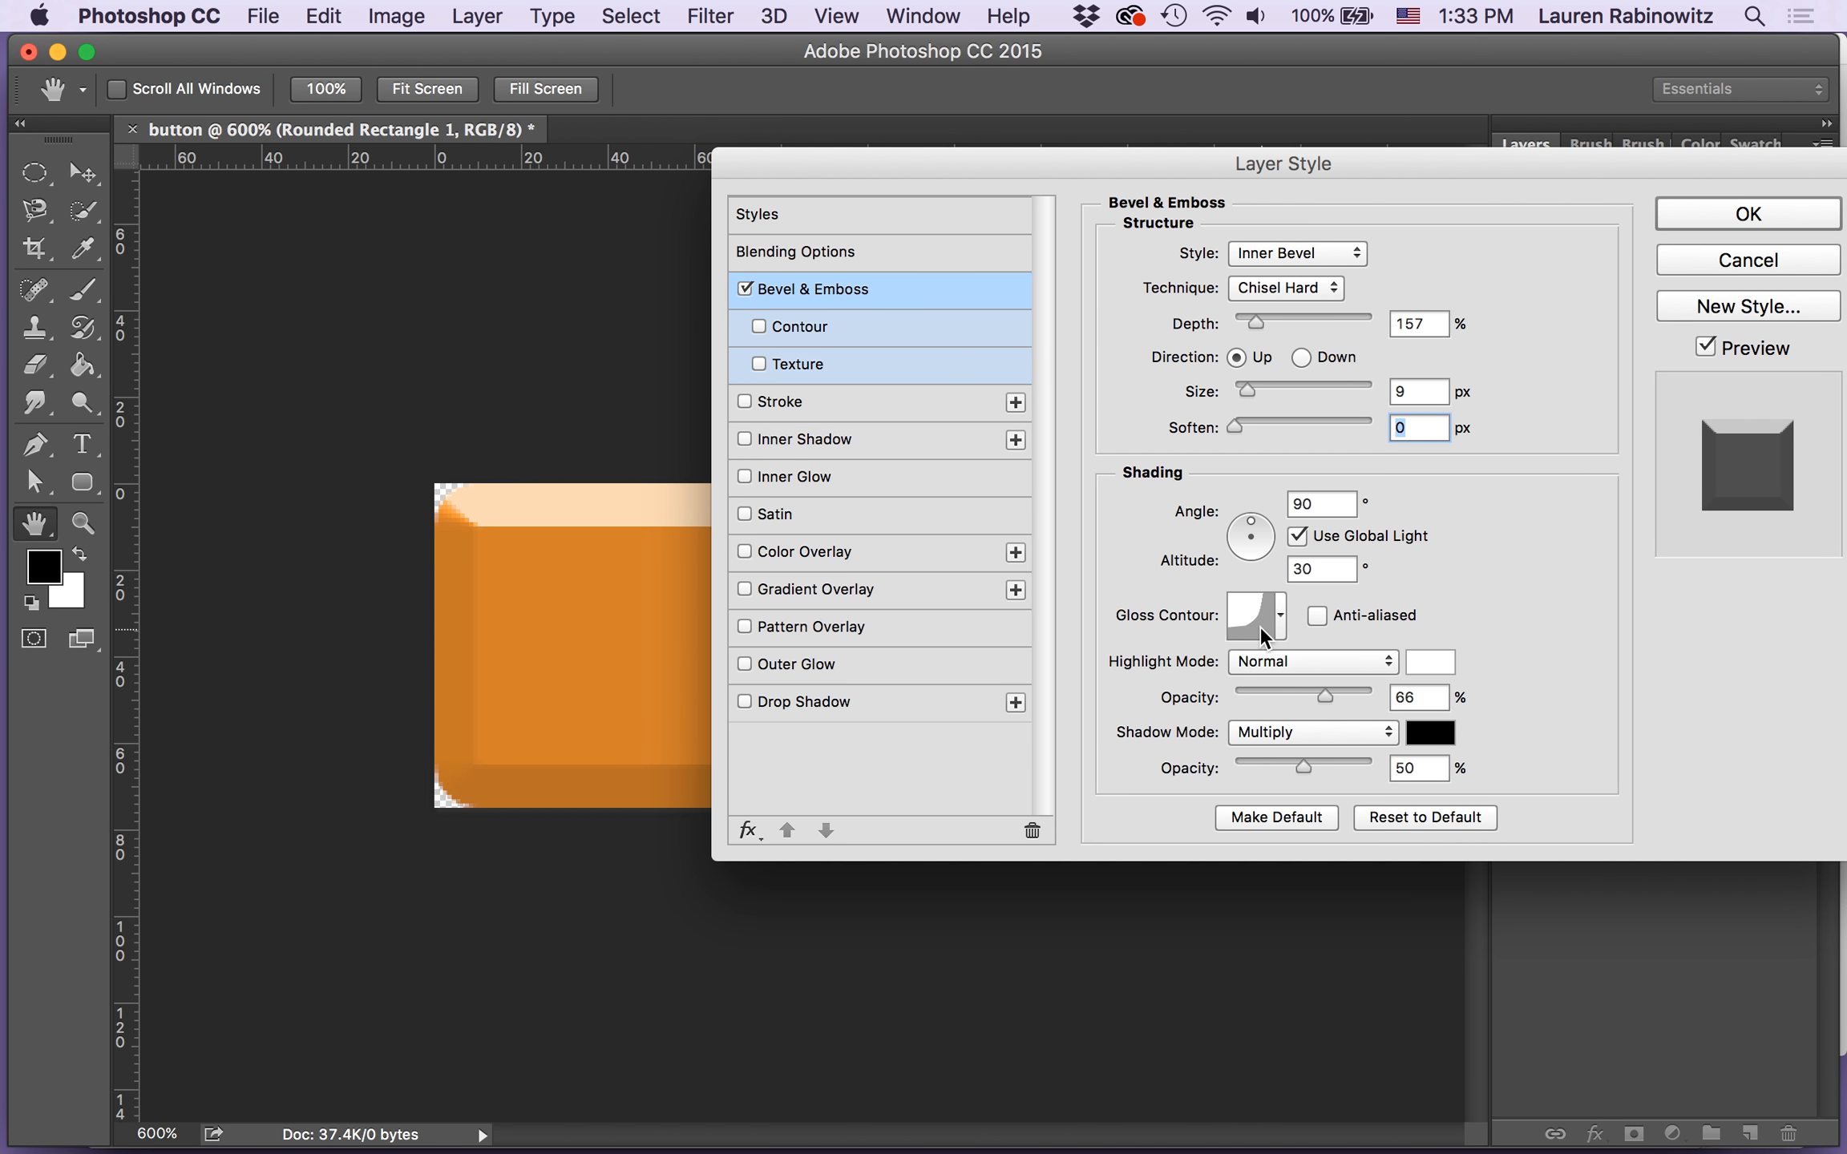
pyautogui.moveTo(1078, 166); pyautogui.dragTo(1122, 146)
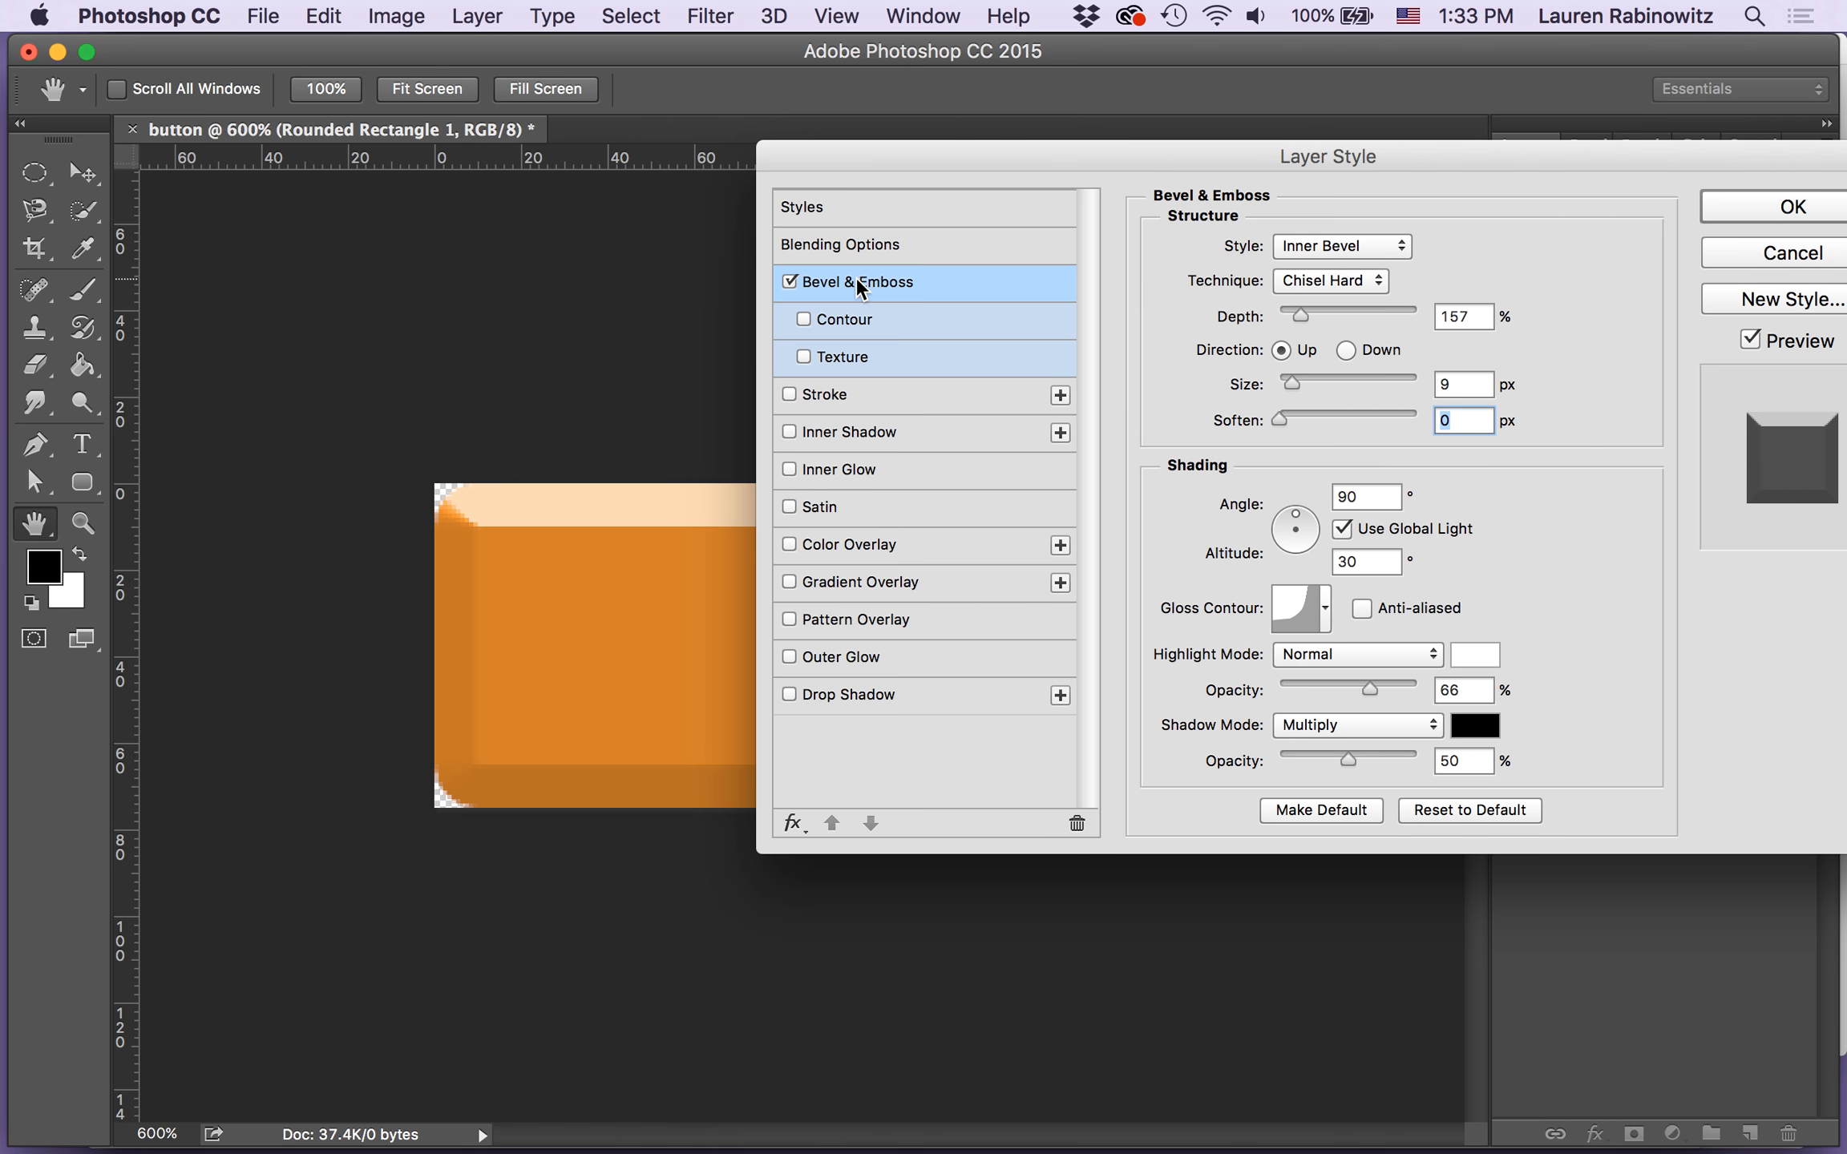
# Step: Enable the Contour option for the bevel and try the single-peak, wave and double-peak contour shapes on the button edge
pyautogui.click(838, 319)
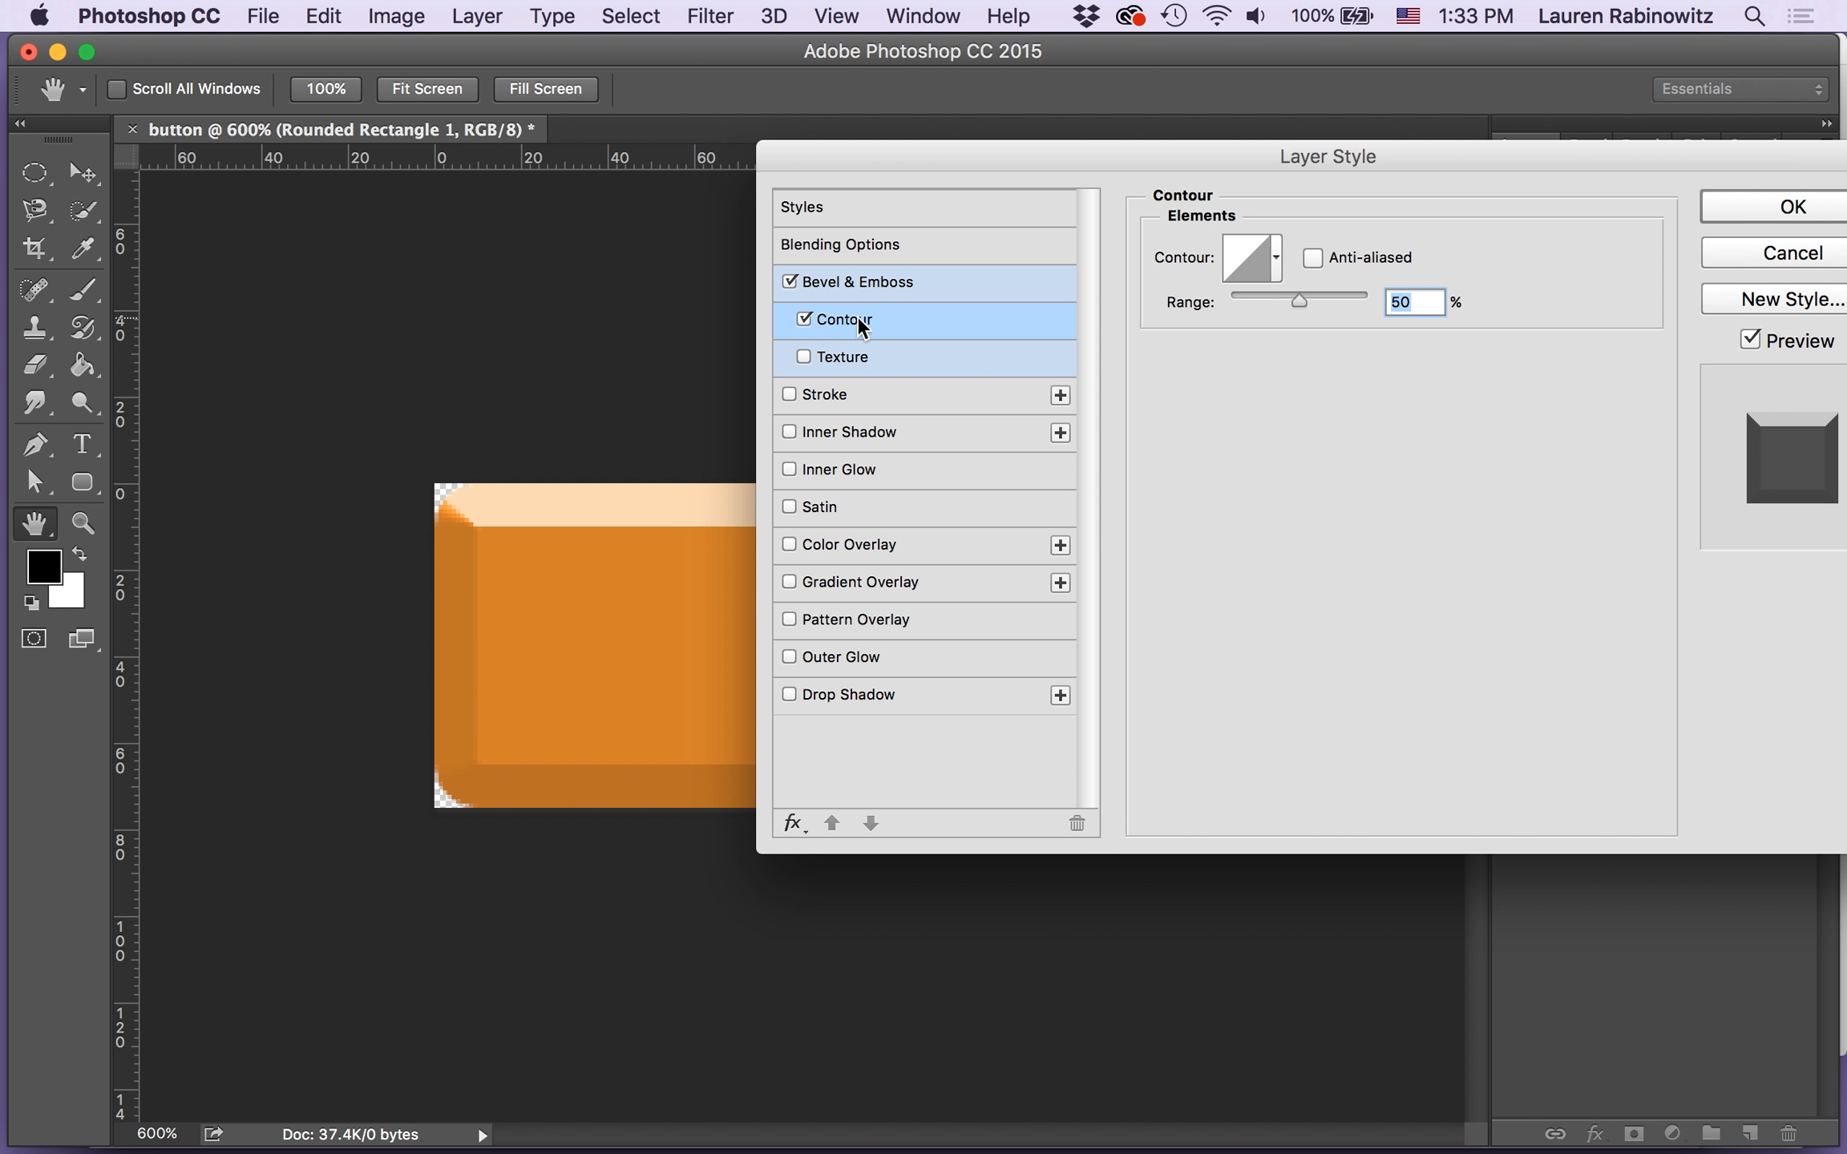
pyautogui.click(1275, 257)
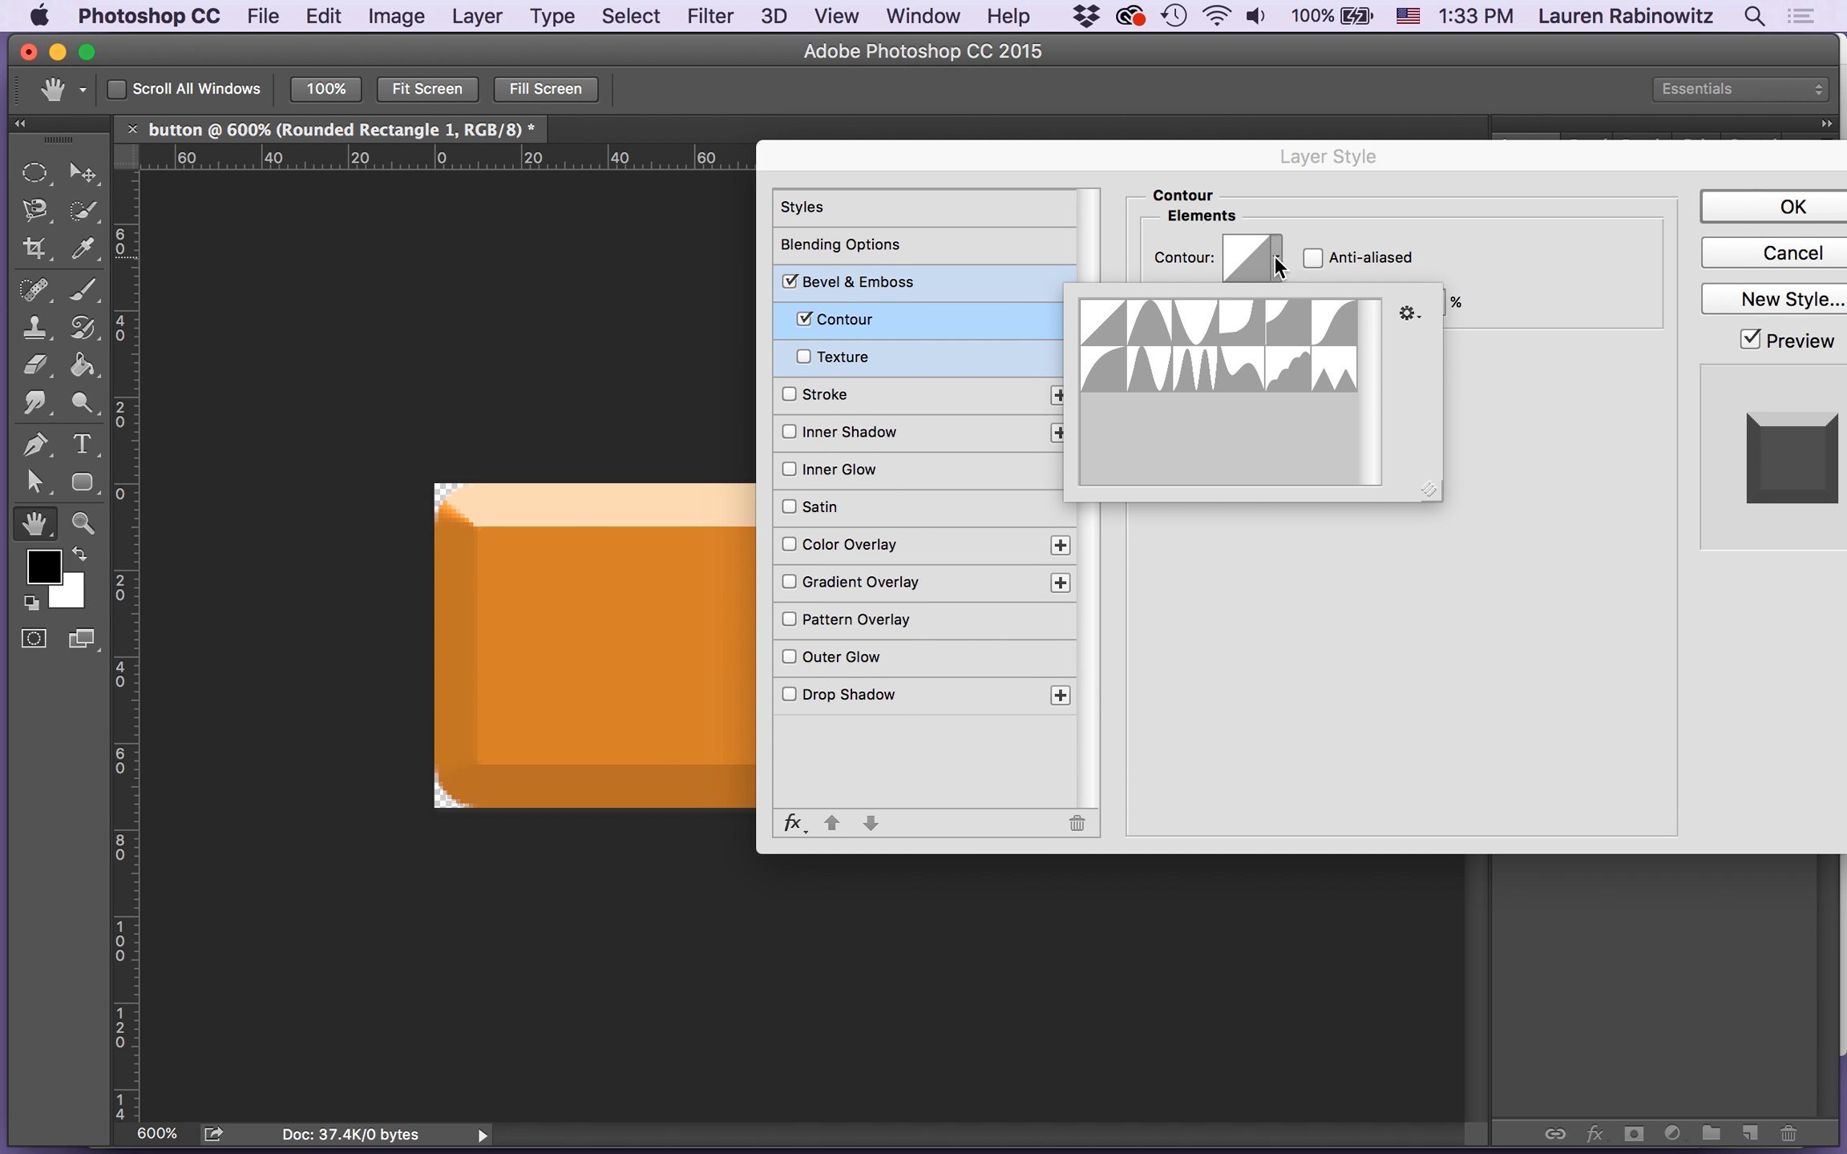
pyautogui.click(1151, 343)
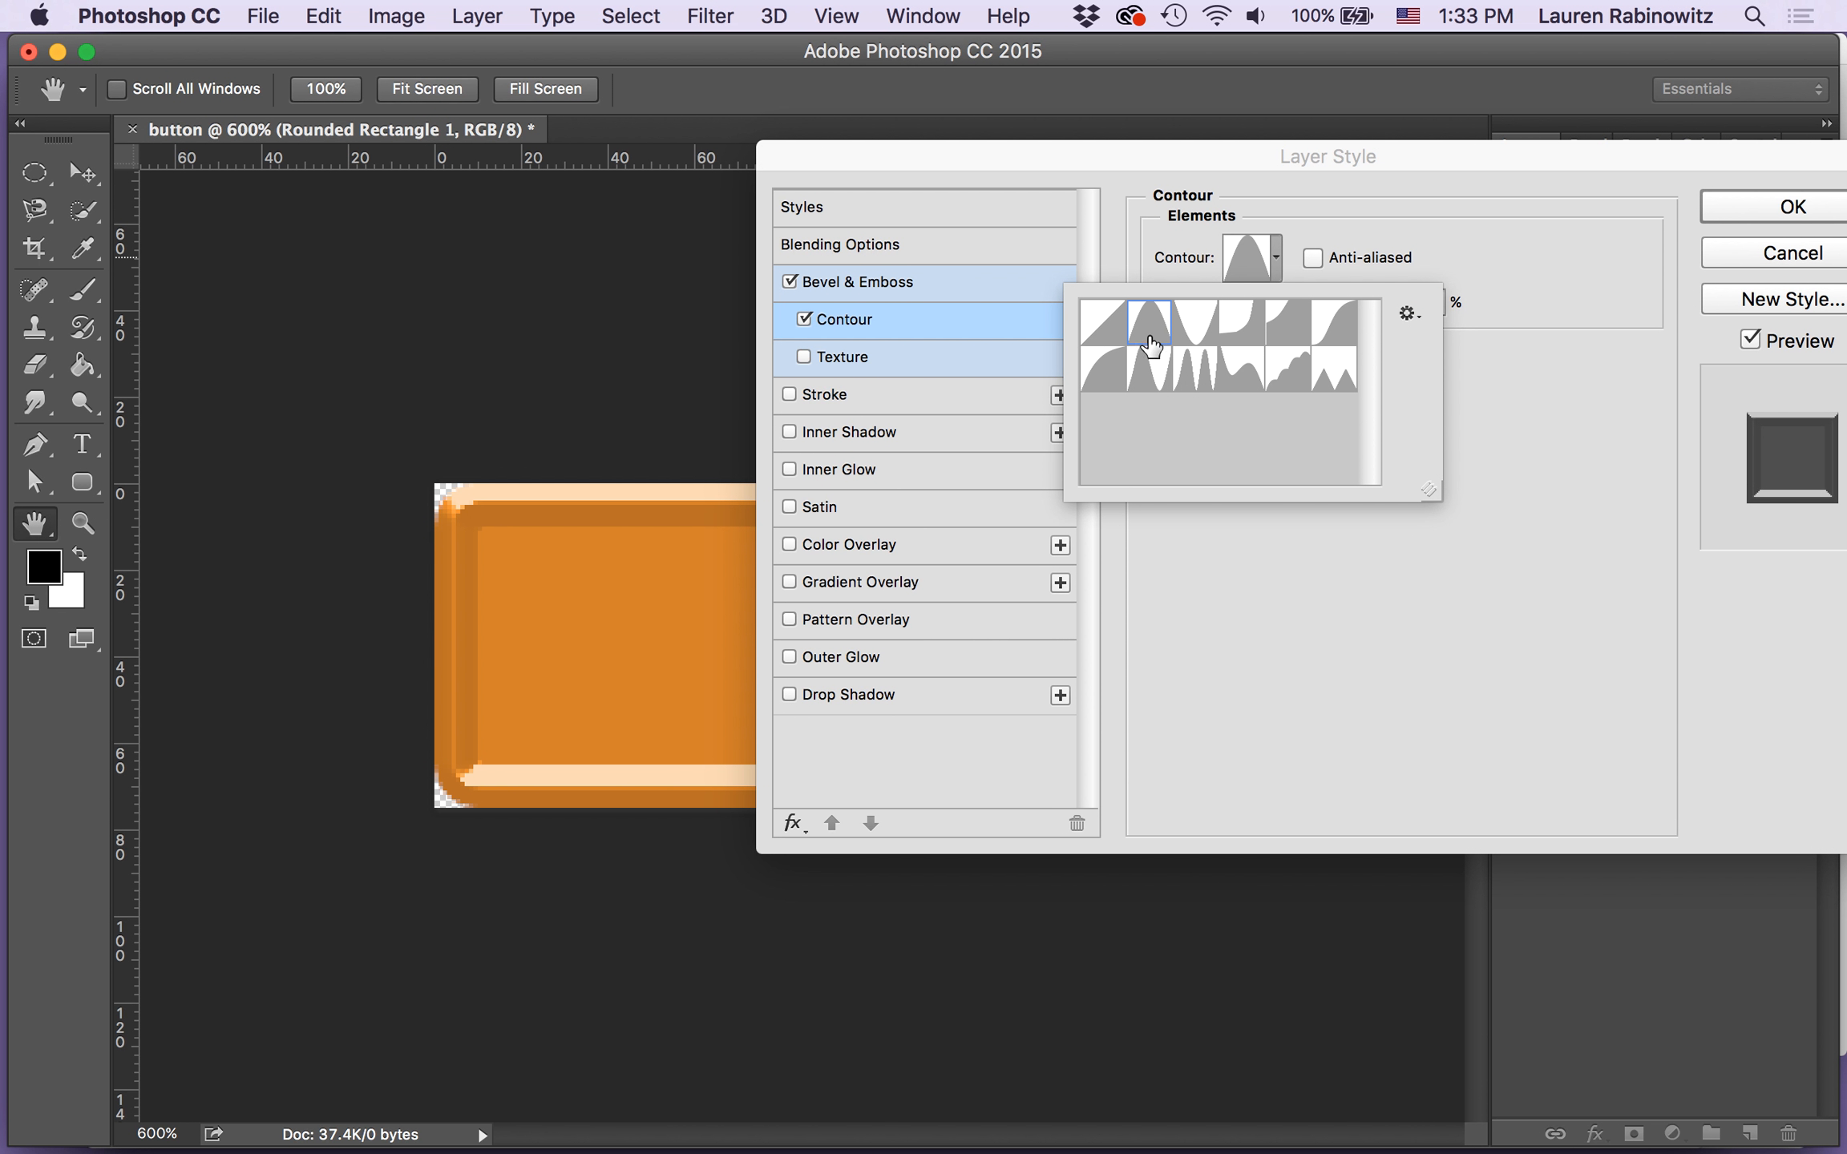
pyautogui.click(1148, 383)
pyautogui.click(1190, 379)
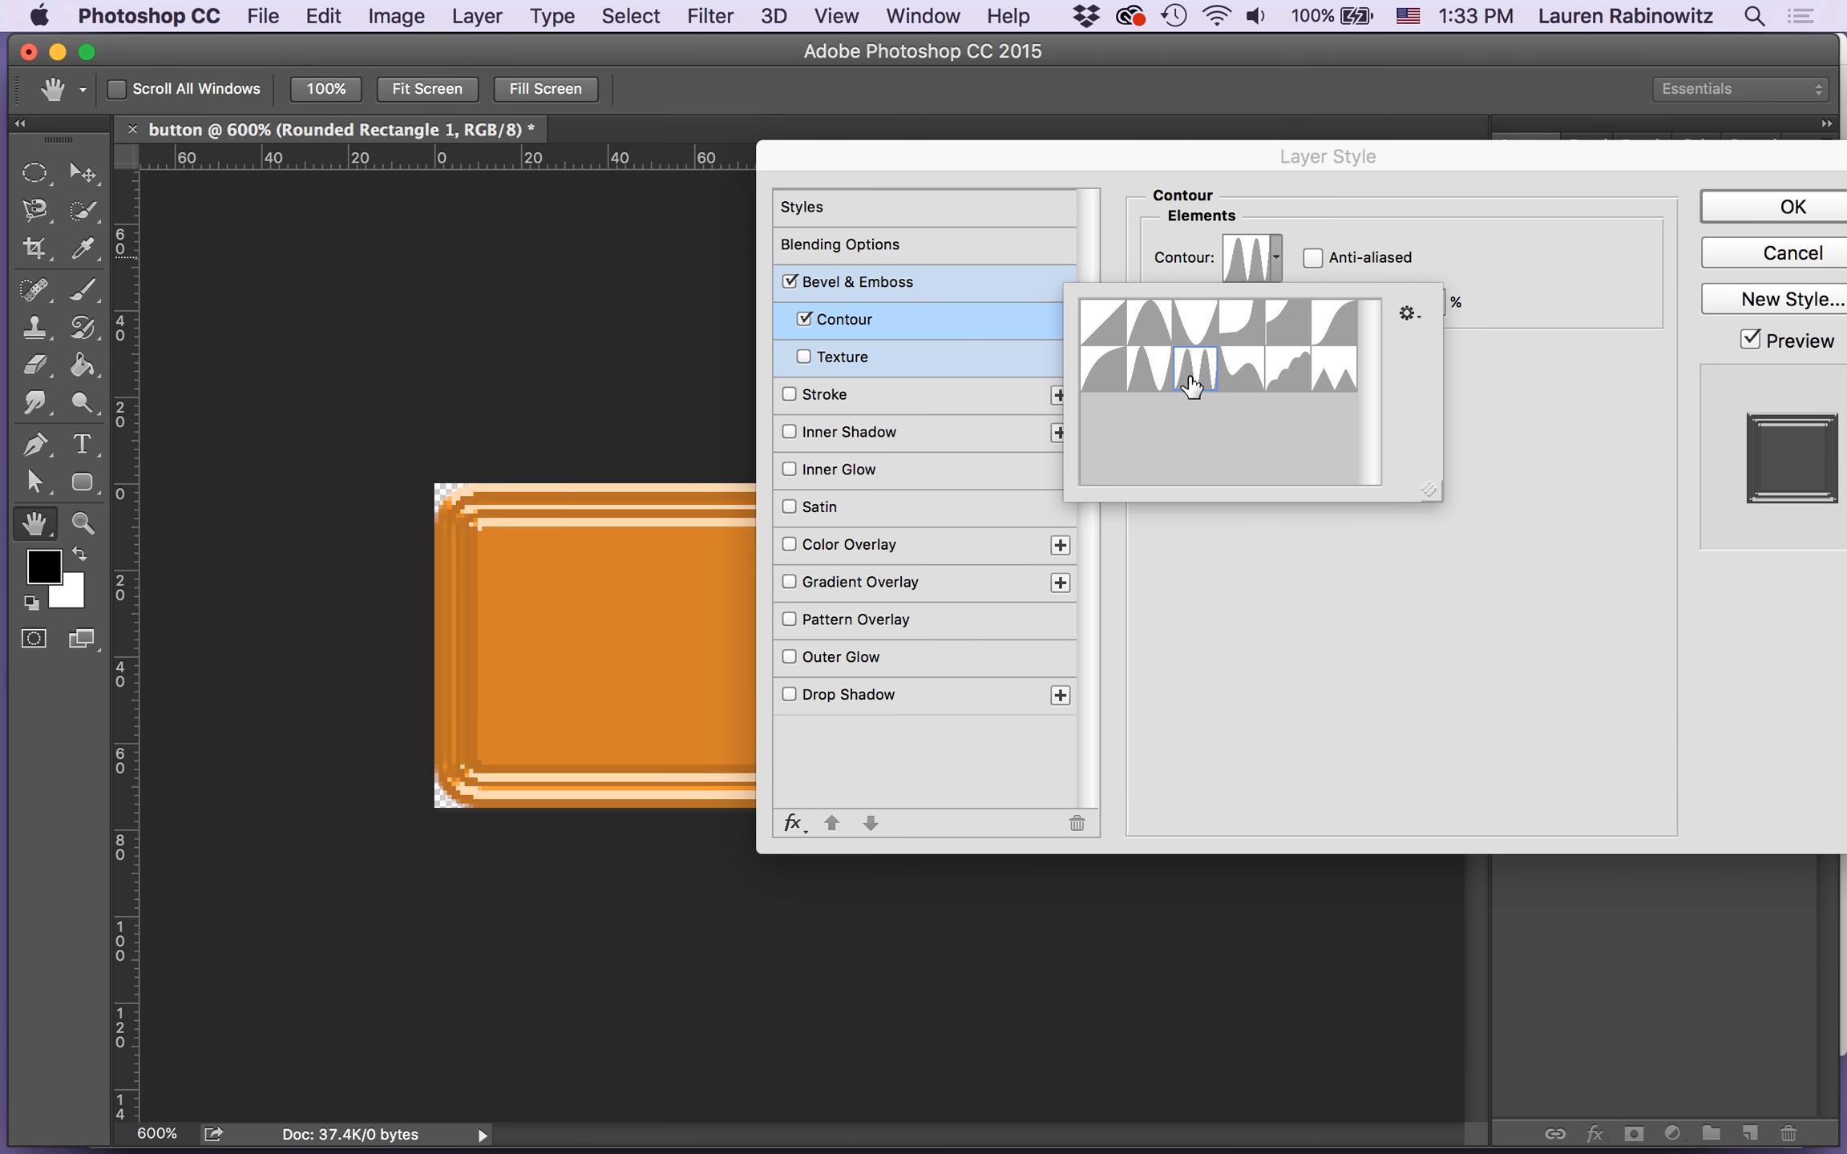
pyautogui.moveTo(1164, 170); pyautogui.dragTo(1236, 202)
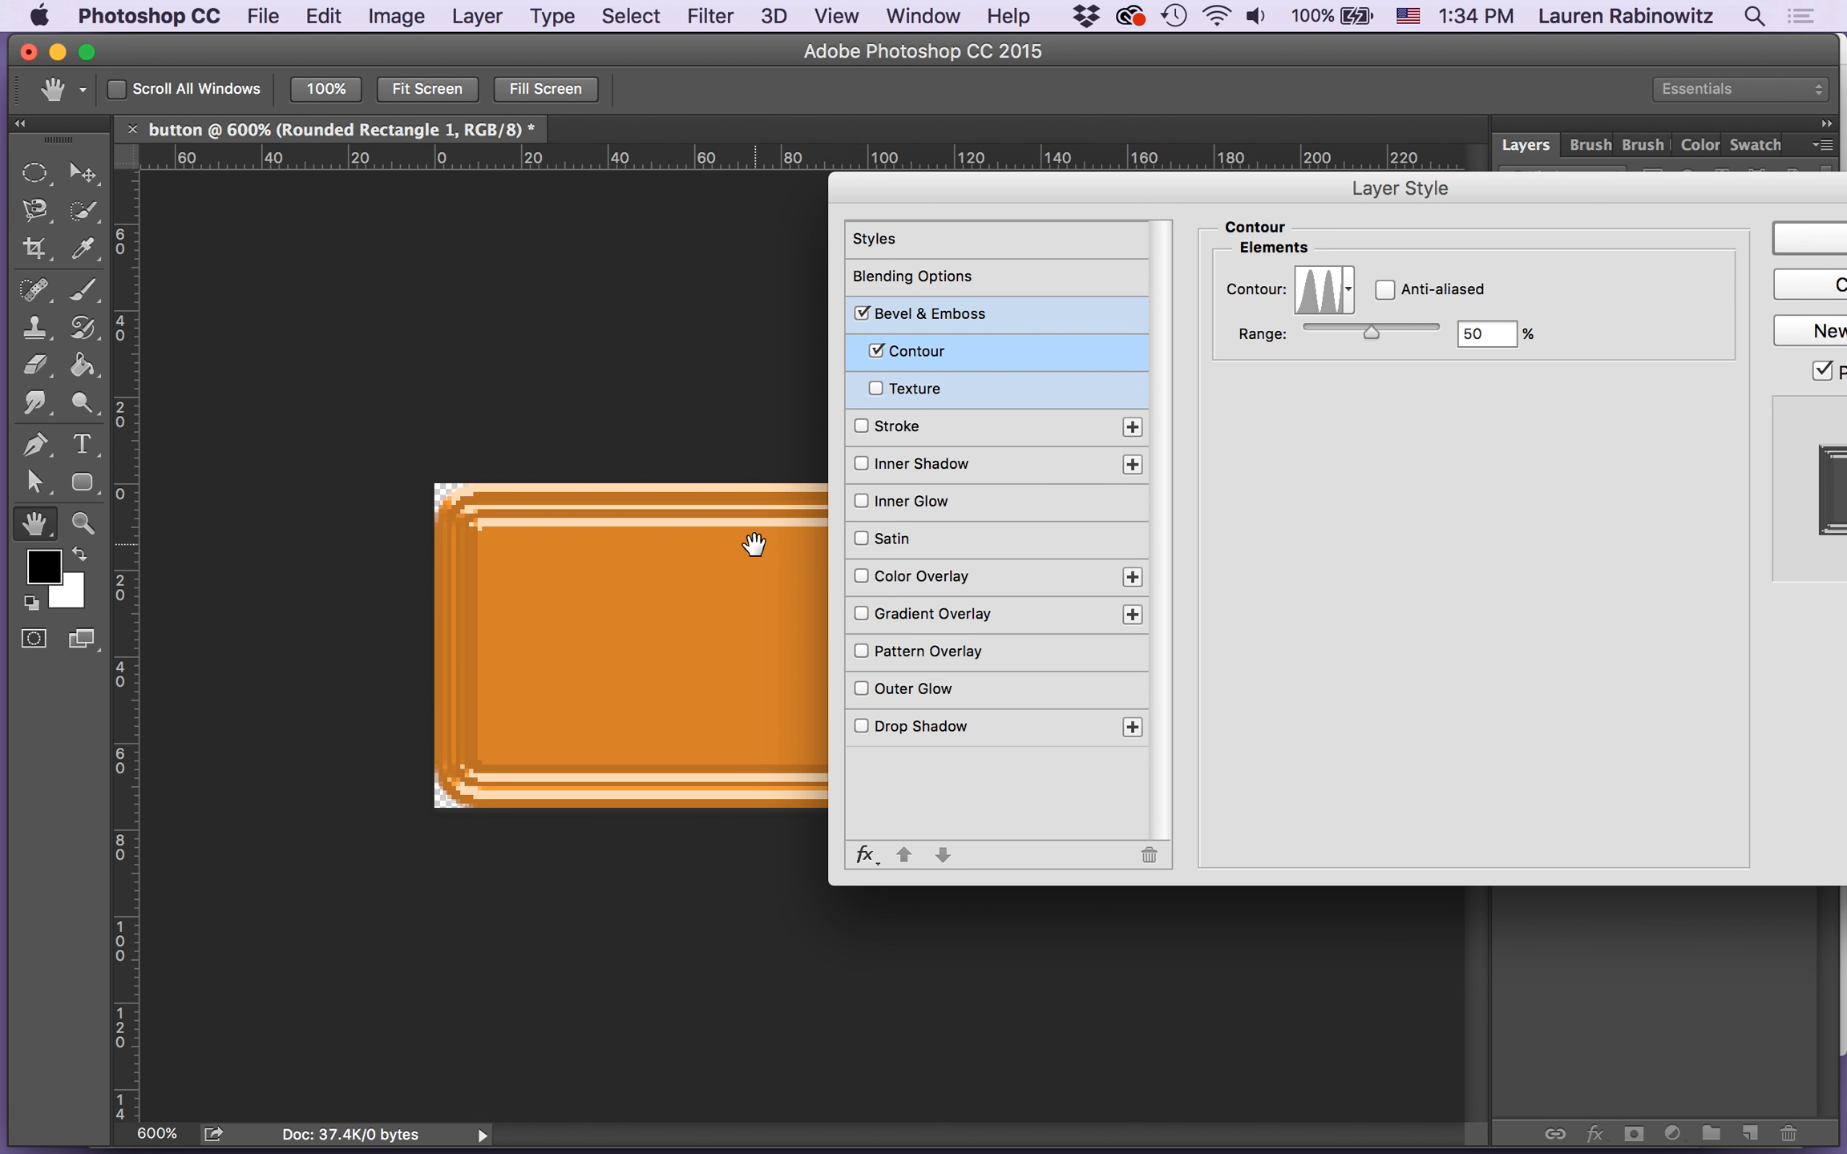
# Step: Try further bevel contour presets, including the cove, stepped, sawtooth and half-round curves
pyautogui.click(1349, 290)
pyautogui.click(1316, 361)
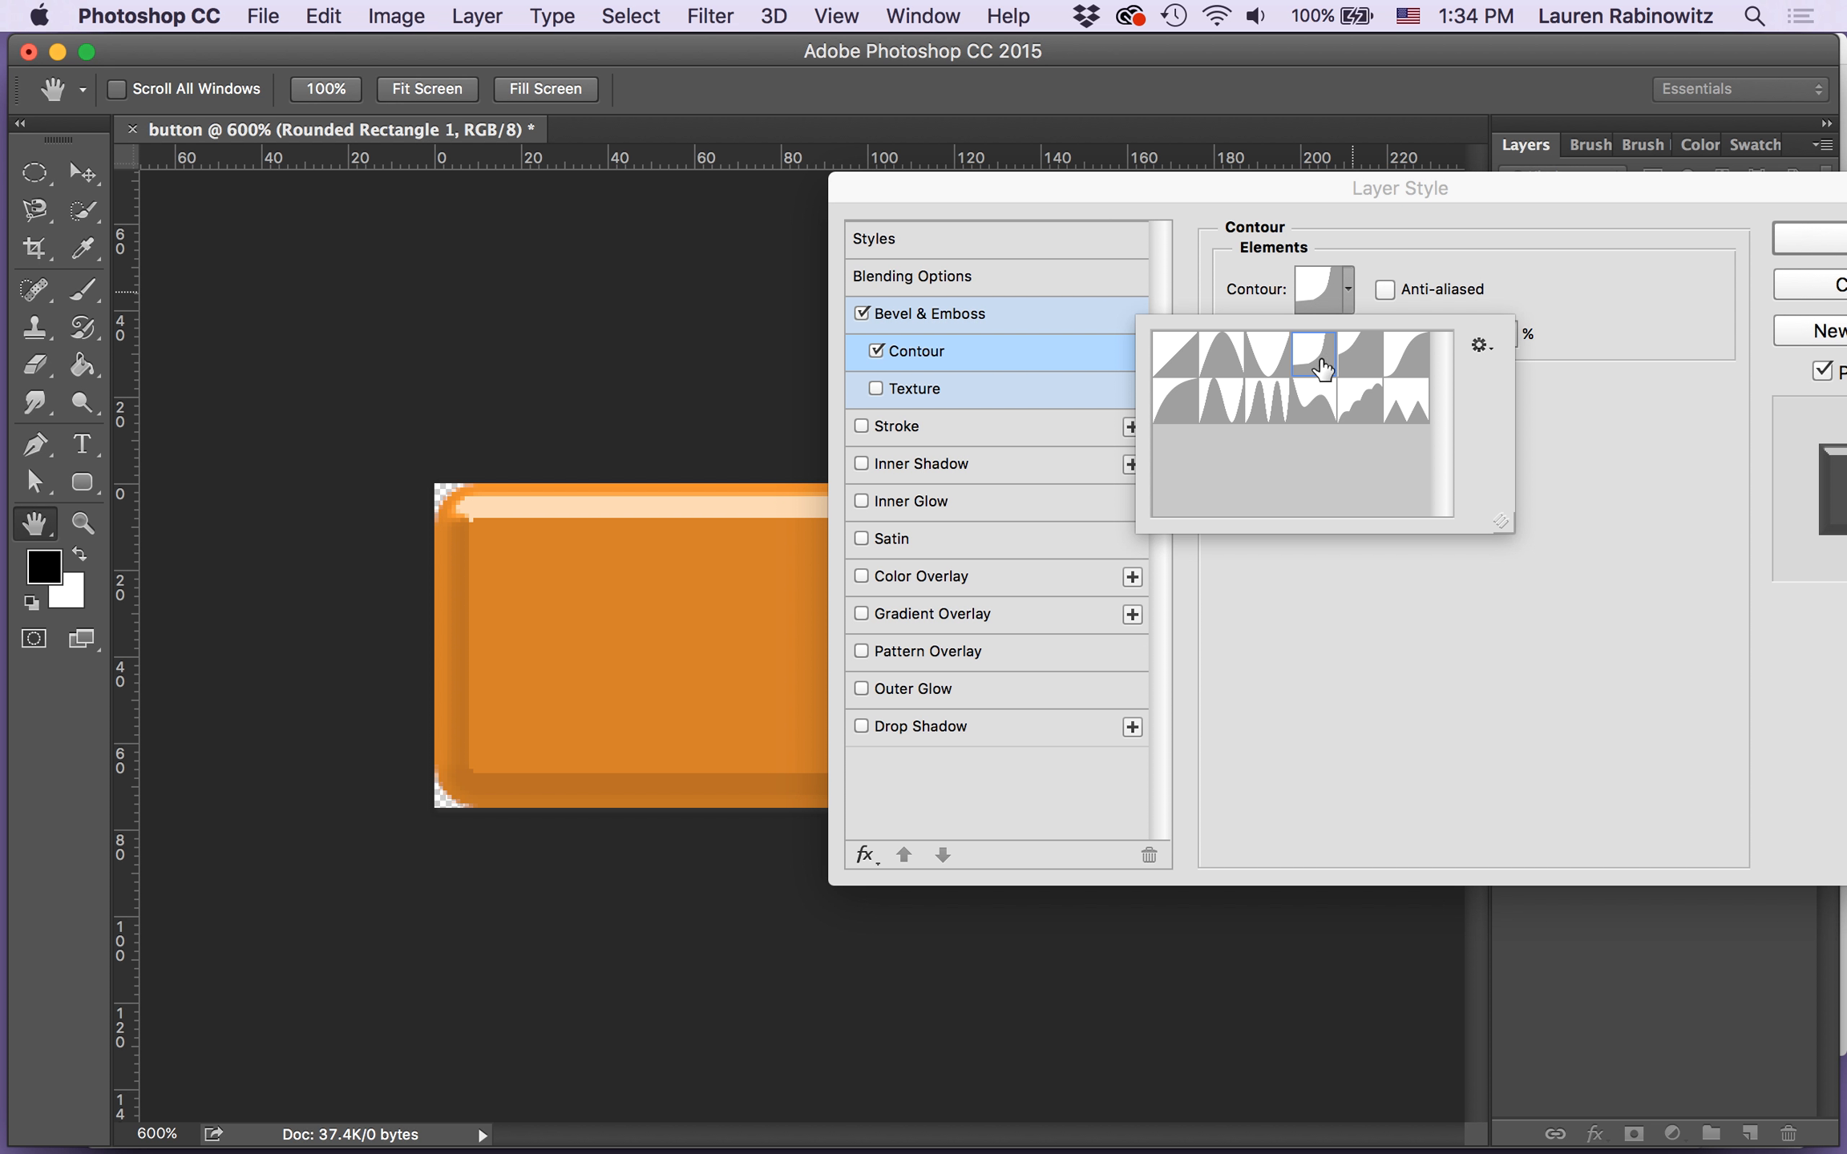
pyautogui.click(1367, 367)
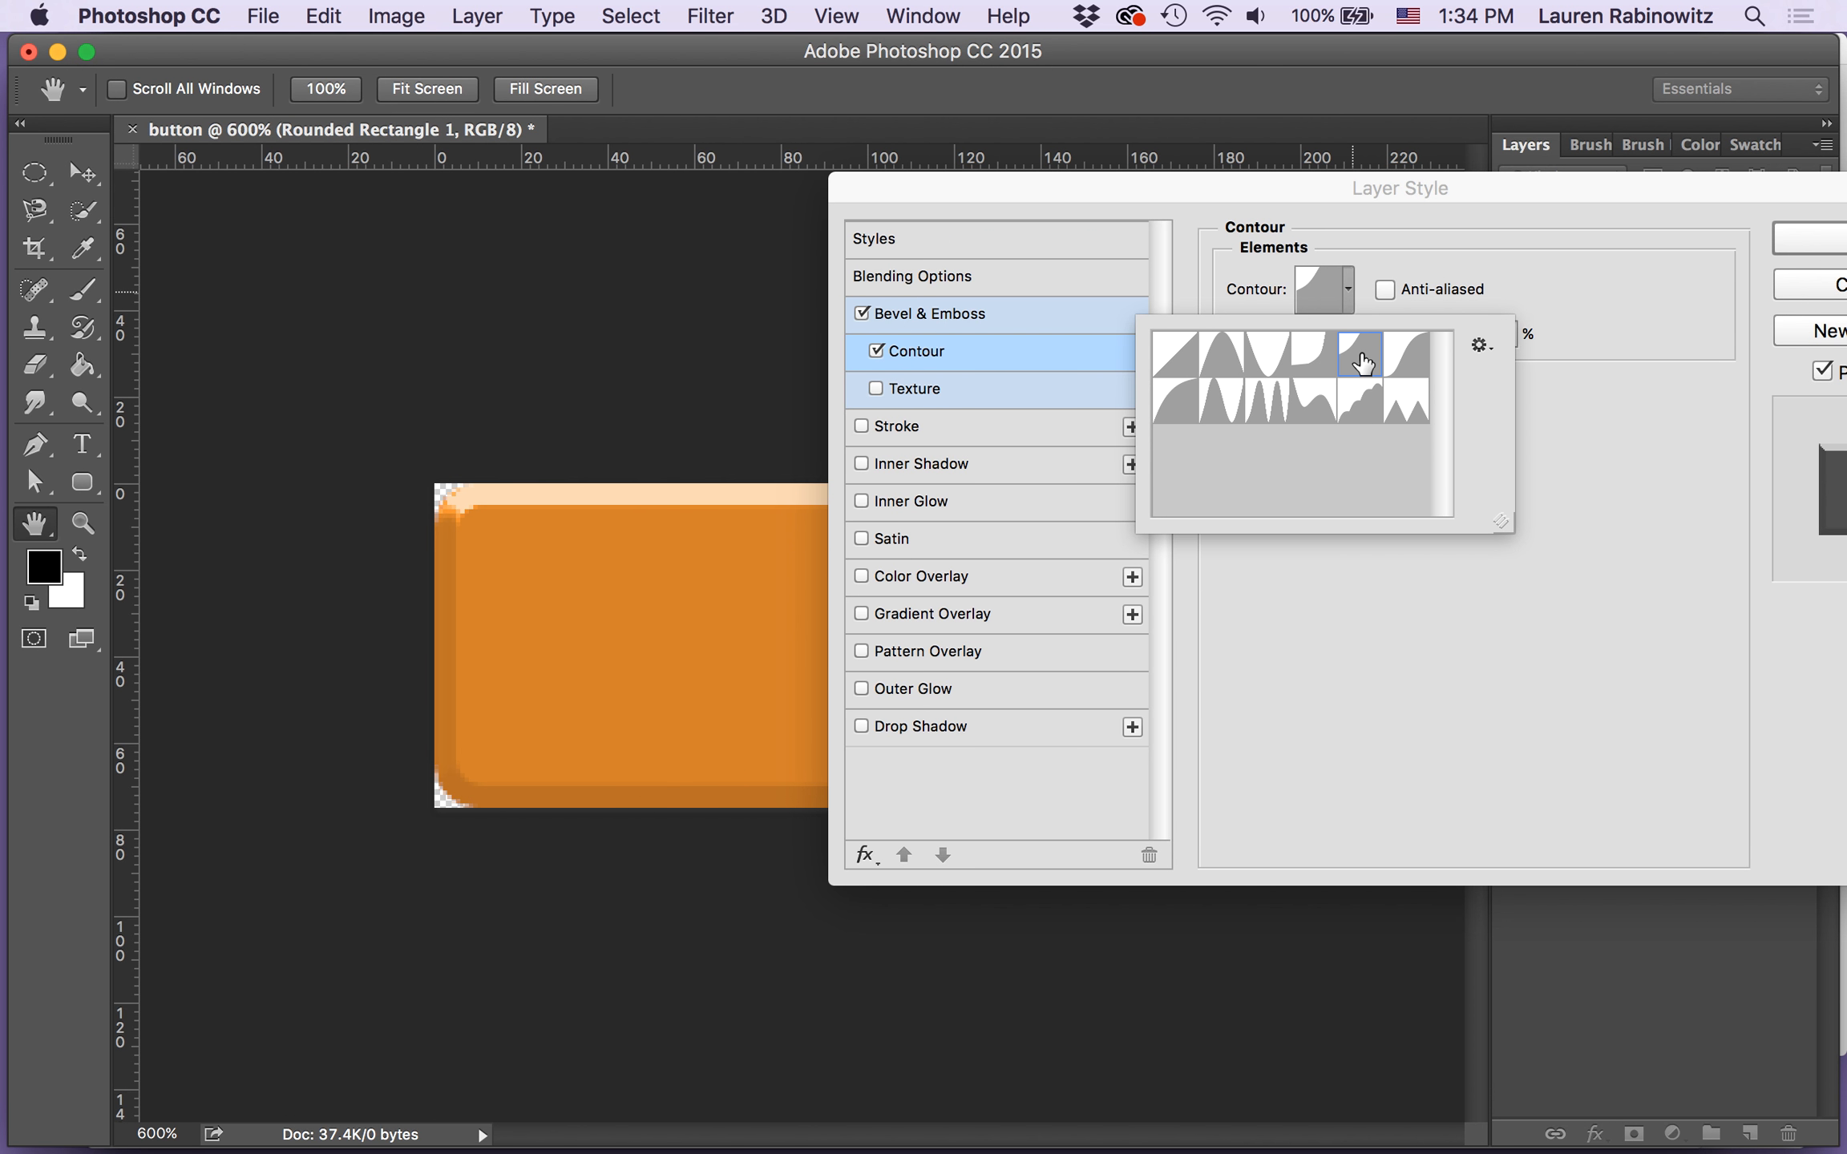
pyautogui.click(1405, 359)
pyautogui.click(1361, 401)
pyautogui.click(1411, 420)
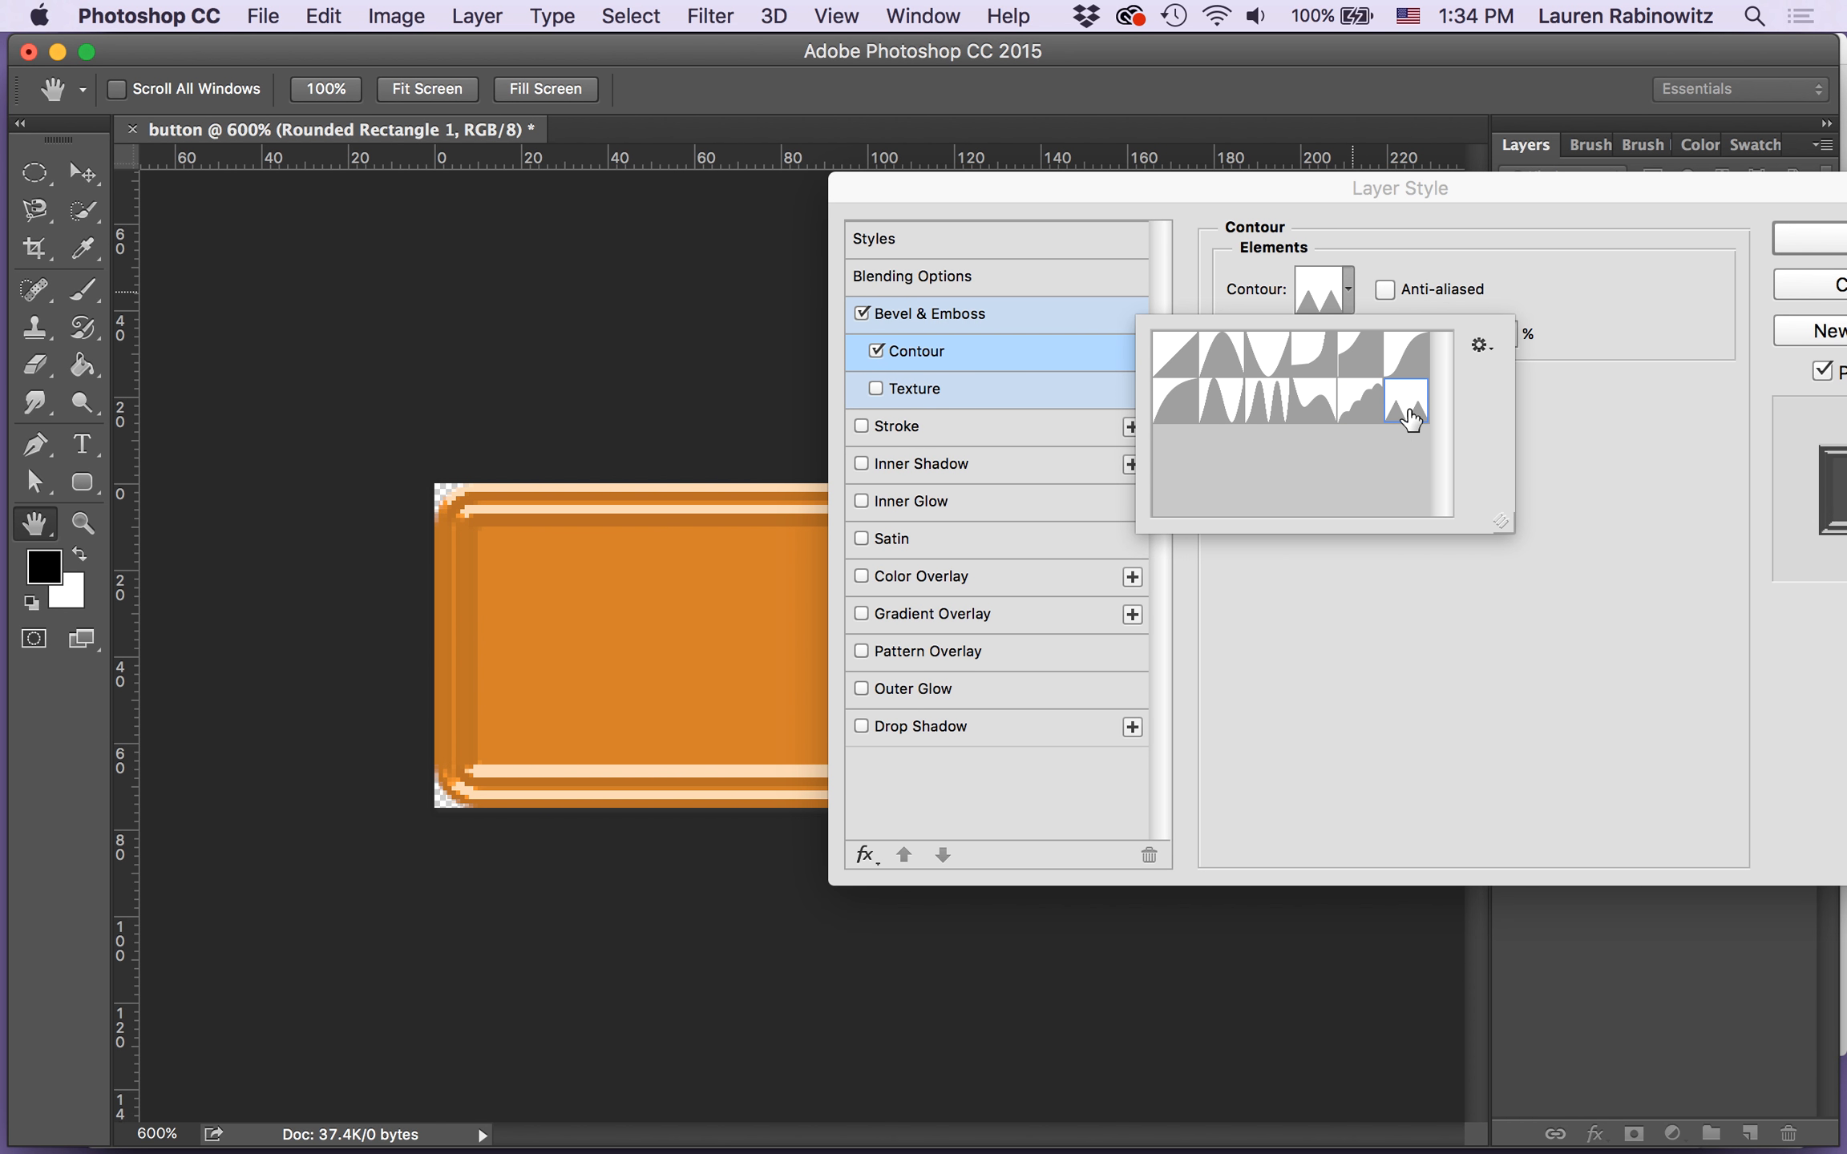
pyautogui.click(1265, 404)
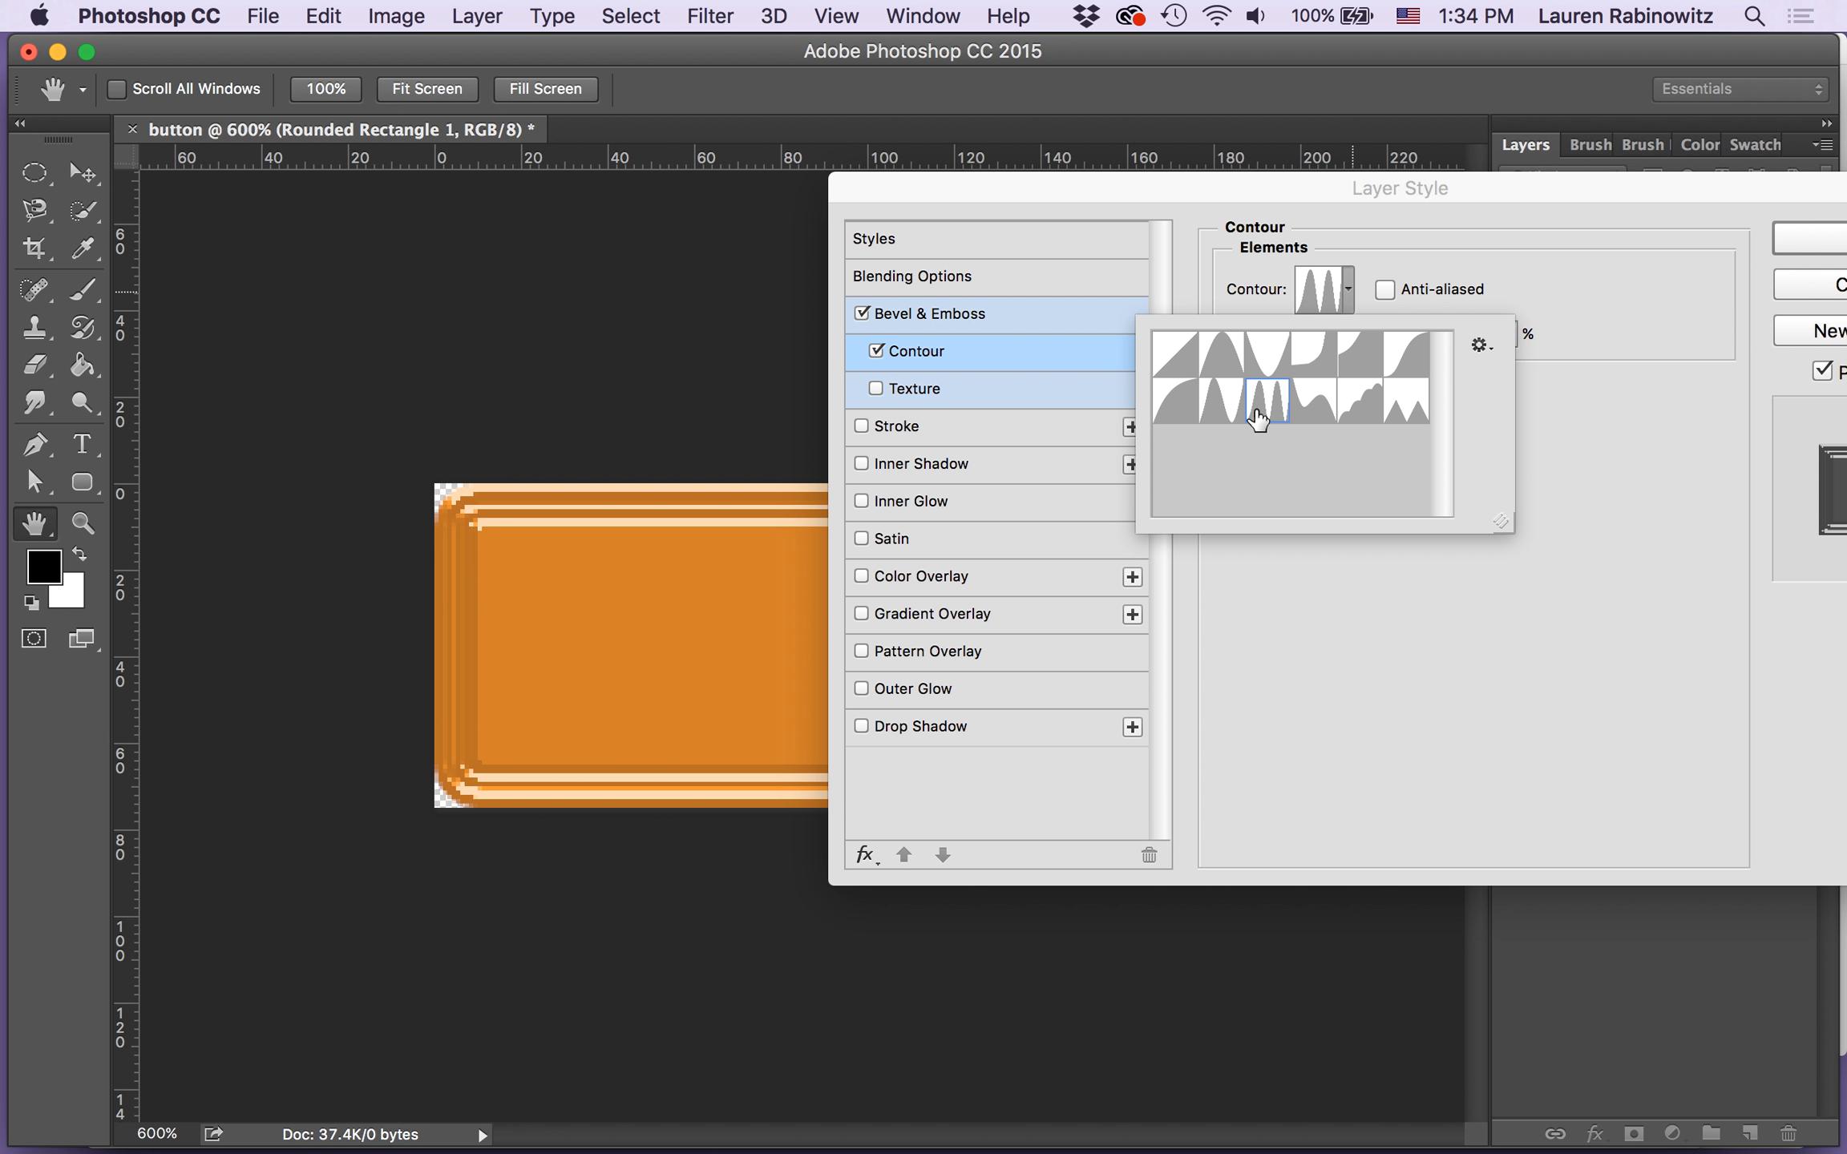
pyautogui.click(1213, 415)
pyautogui.click(1175, 405)
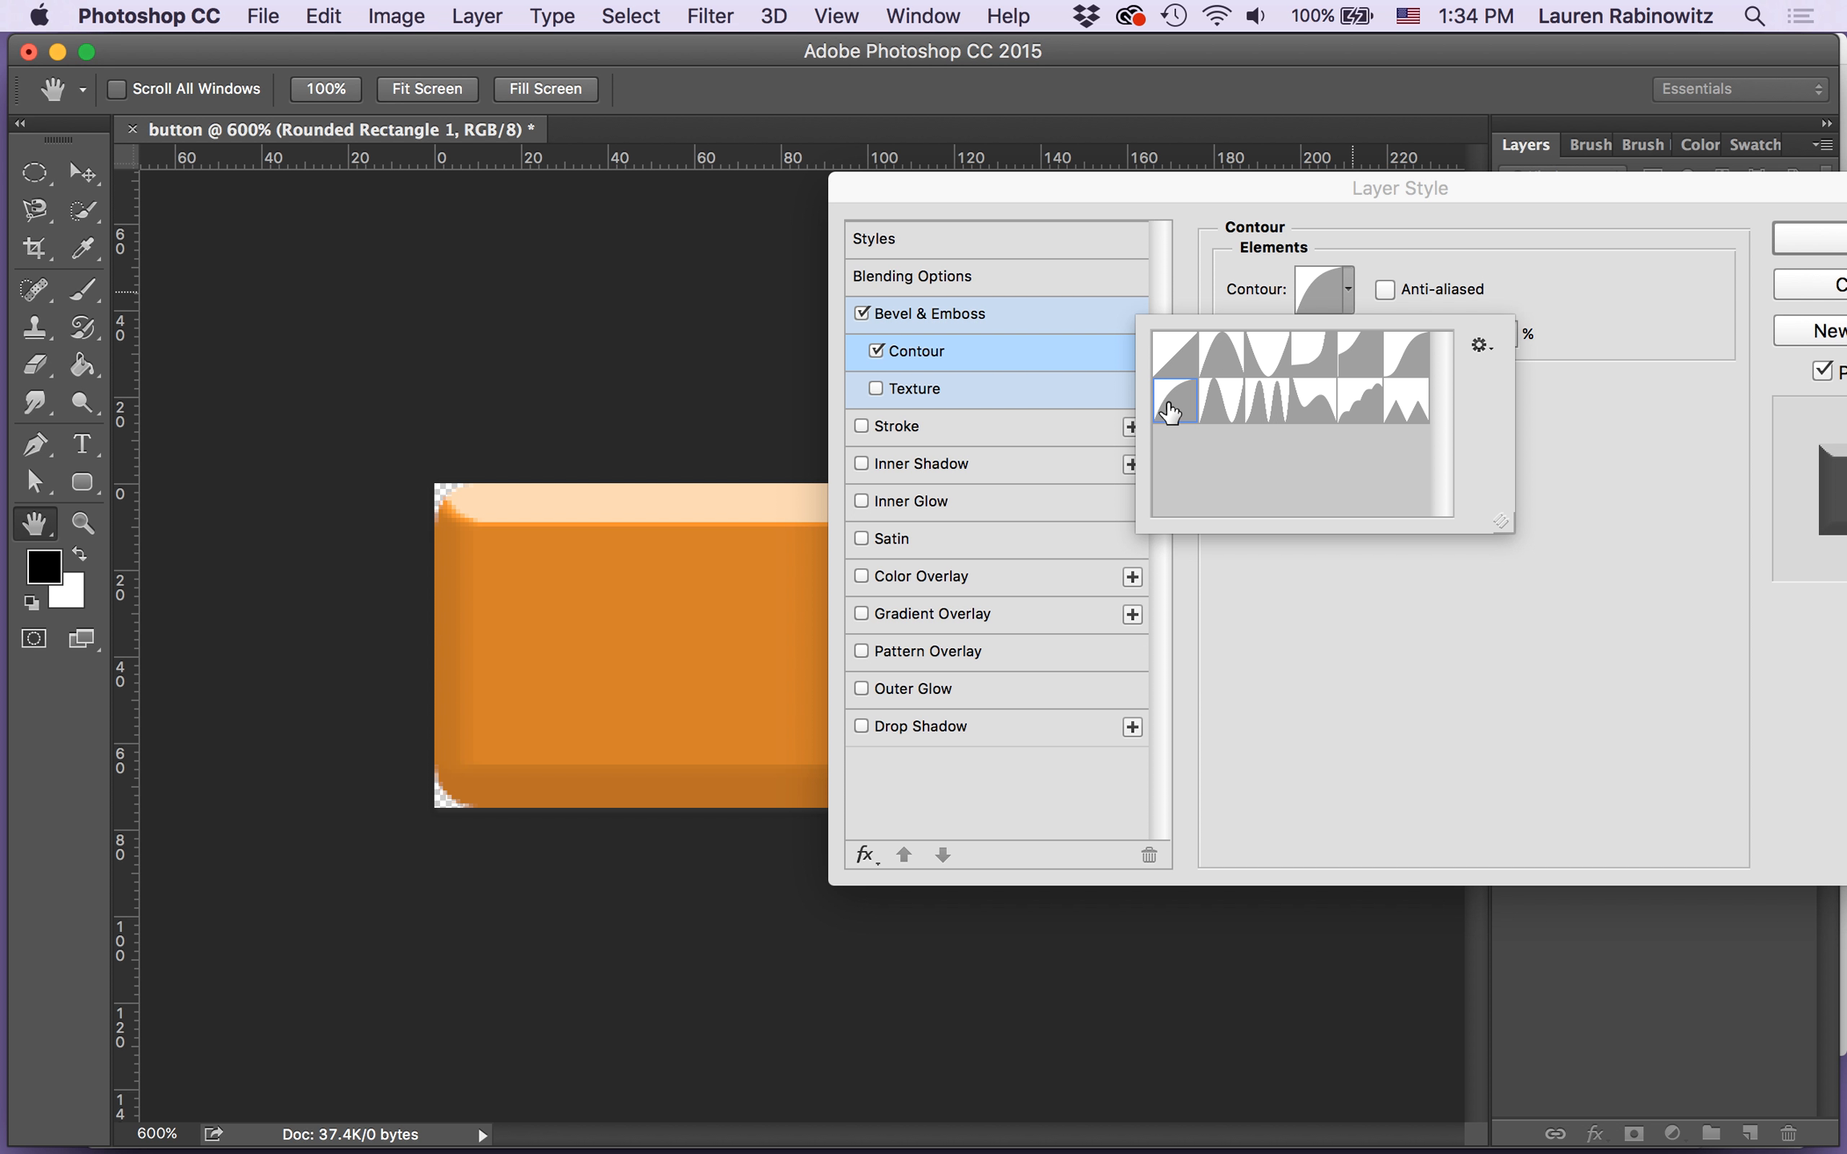
# Step: Choose the single-peak contour for the bevel, comparing it with the inverted version while keeping more of the button in view
pyautogui.click(1233, 363)
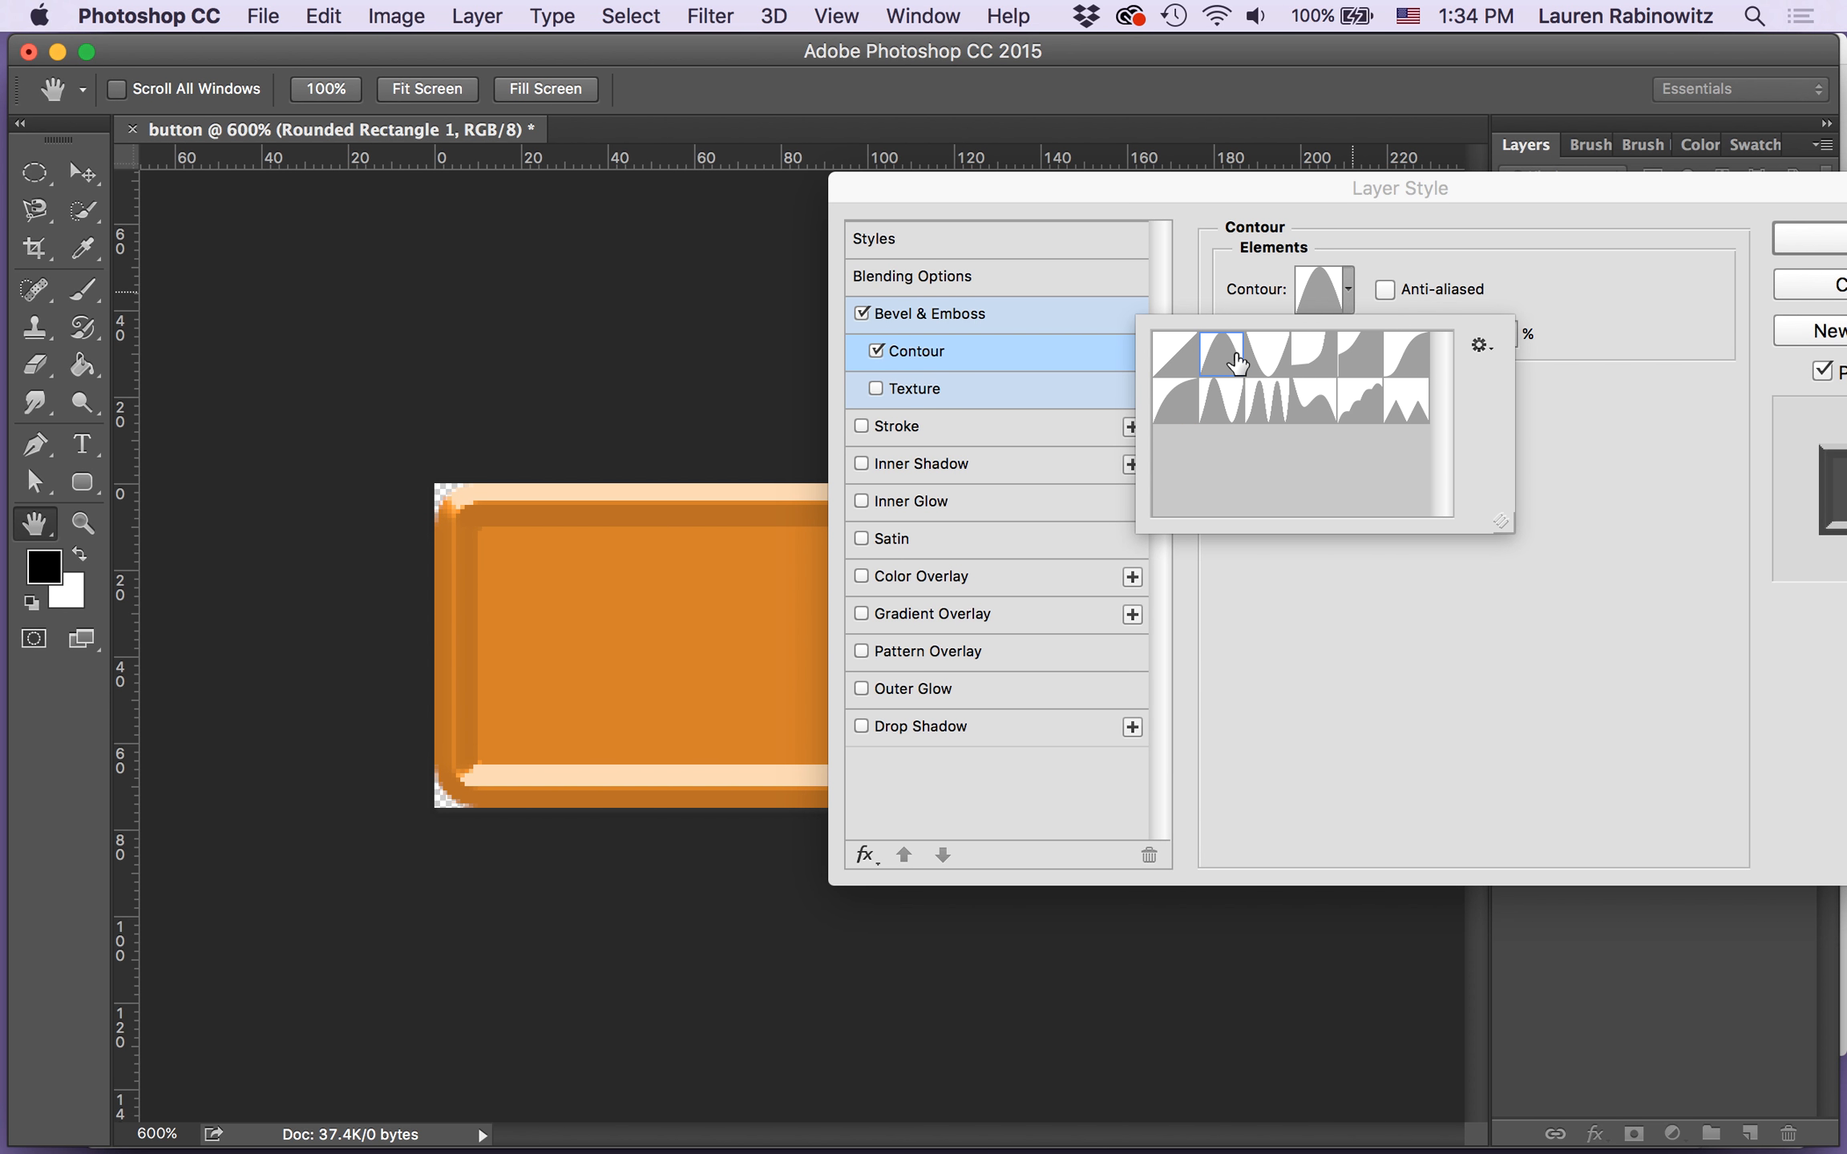
pyautogui.moveTo(1150, 173); pyautogui.dragTo(1171, 210)
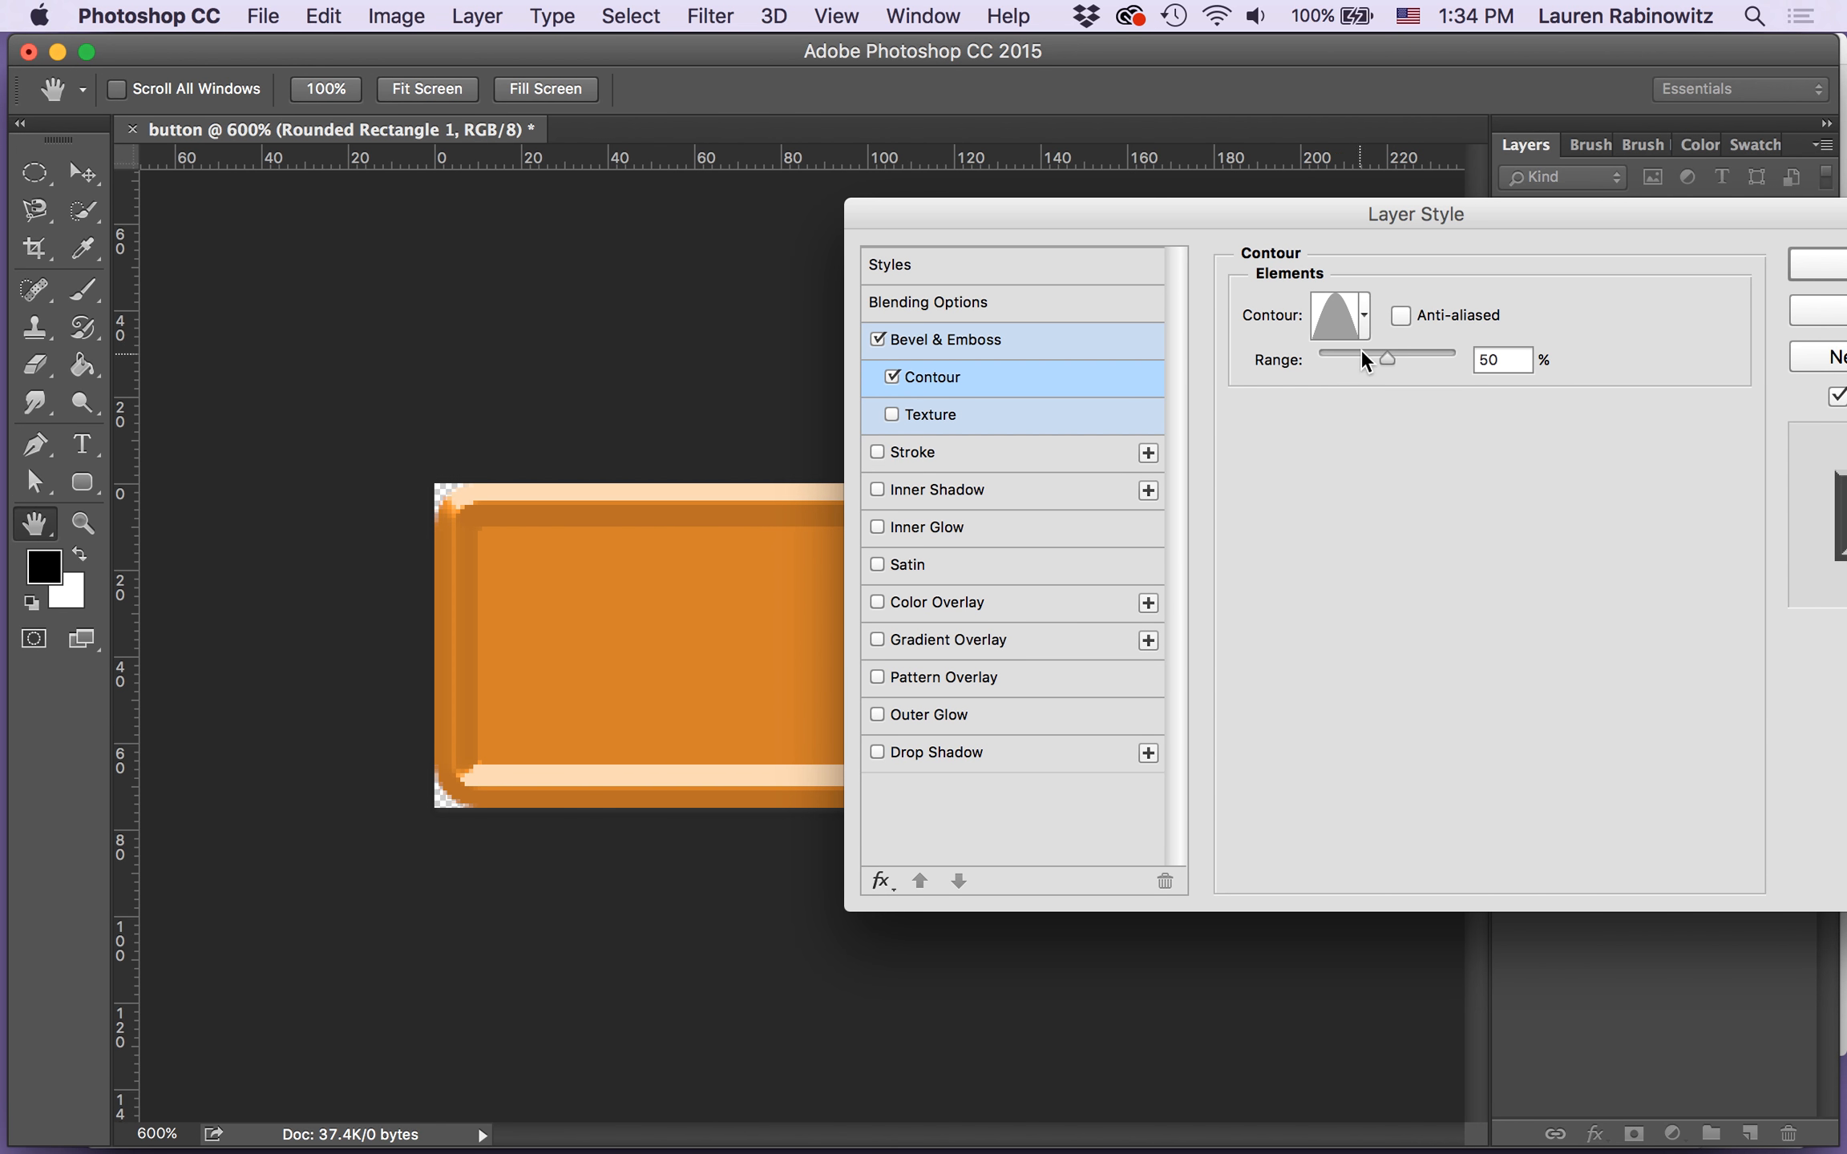
pyautogui.click(1365, 313)
pyautogui.click(1283, 382)
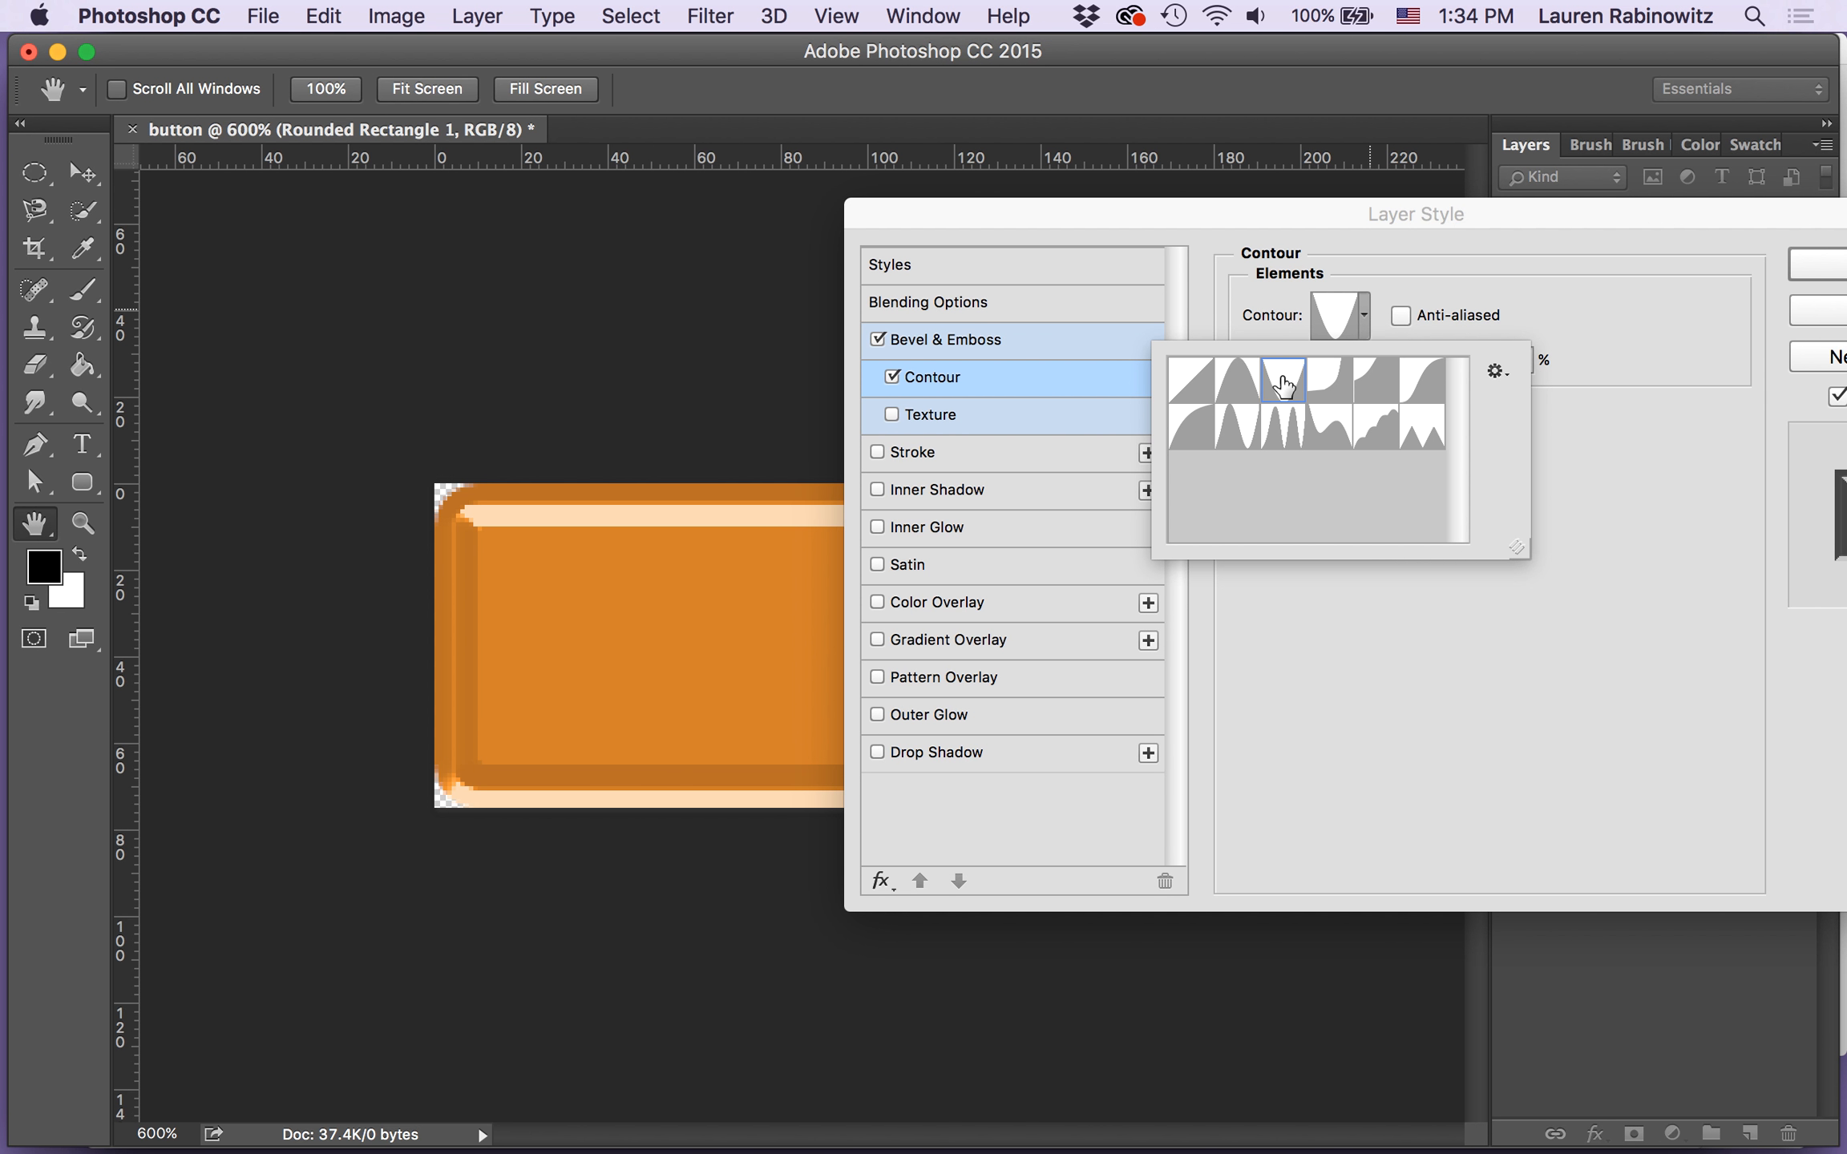
pyautogui.click(1242, 390)
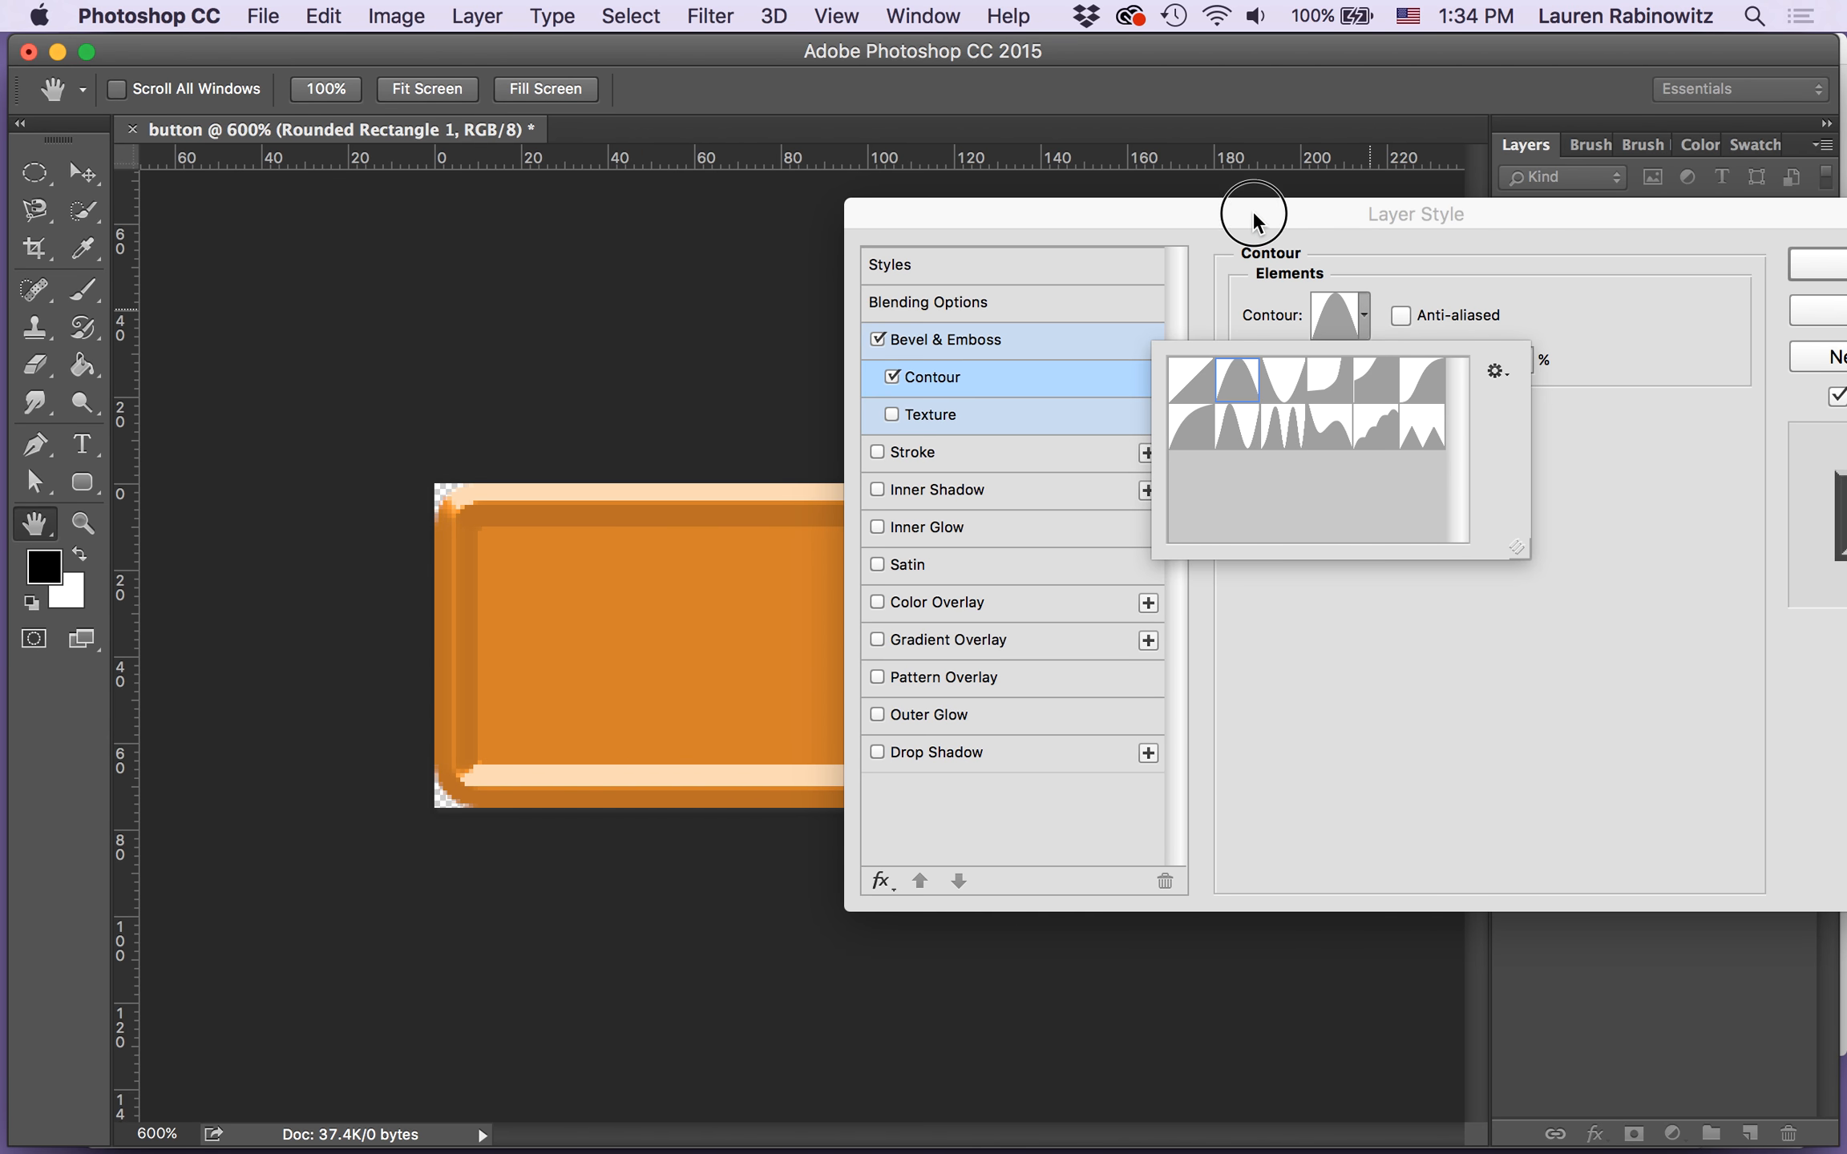
pyautogui.moveTo(1253, 210); pyautogui.dragTo(1298, 256)
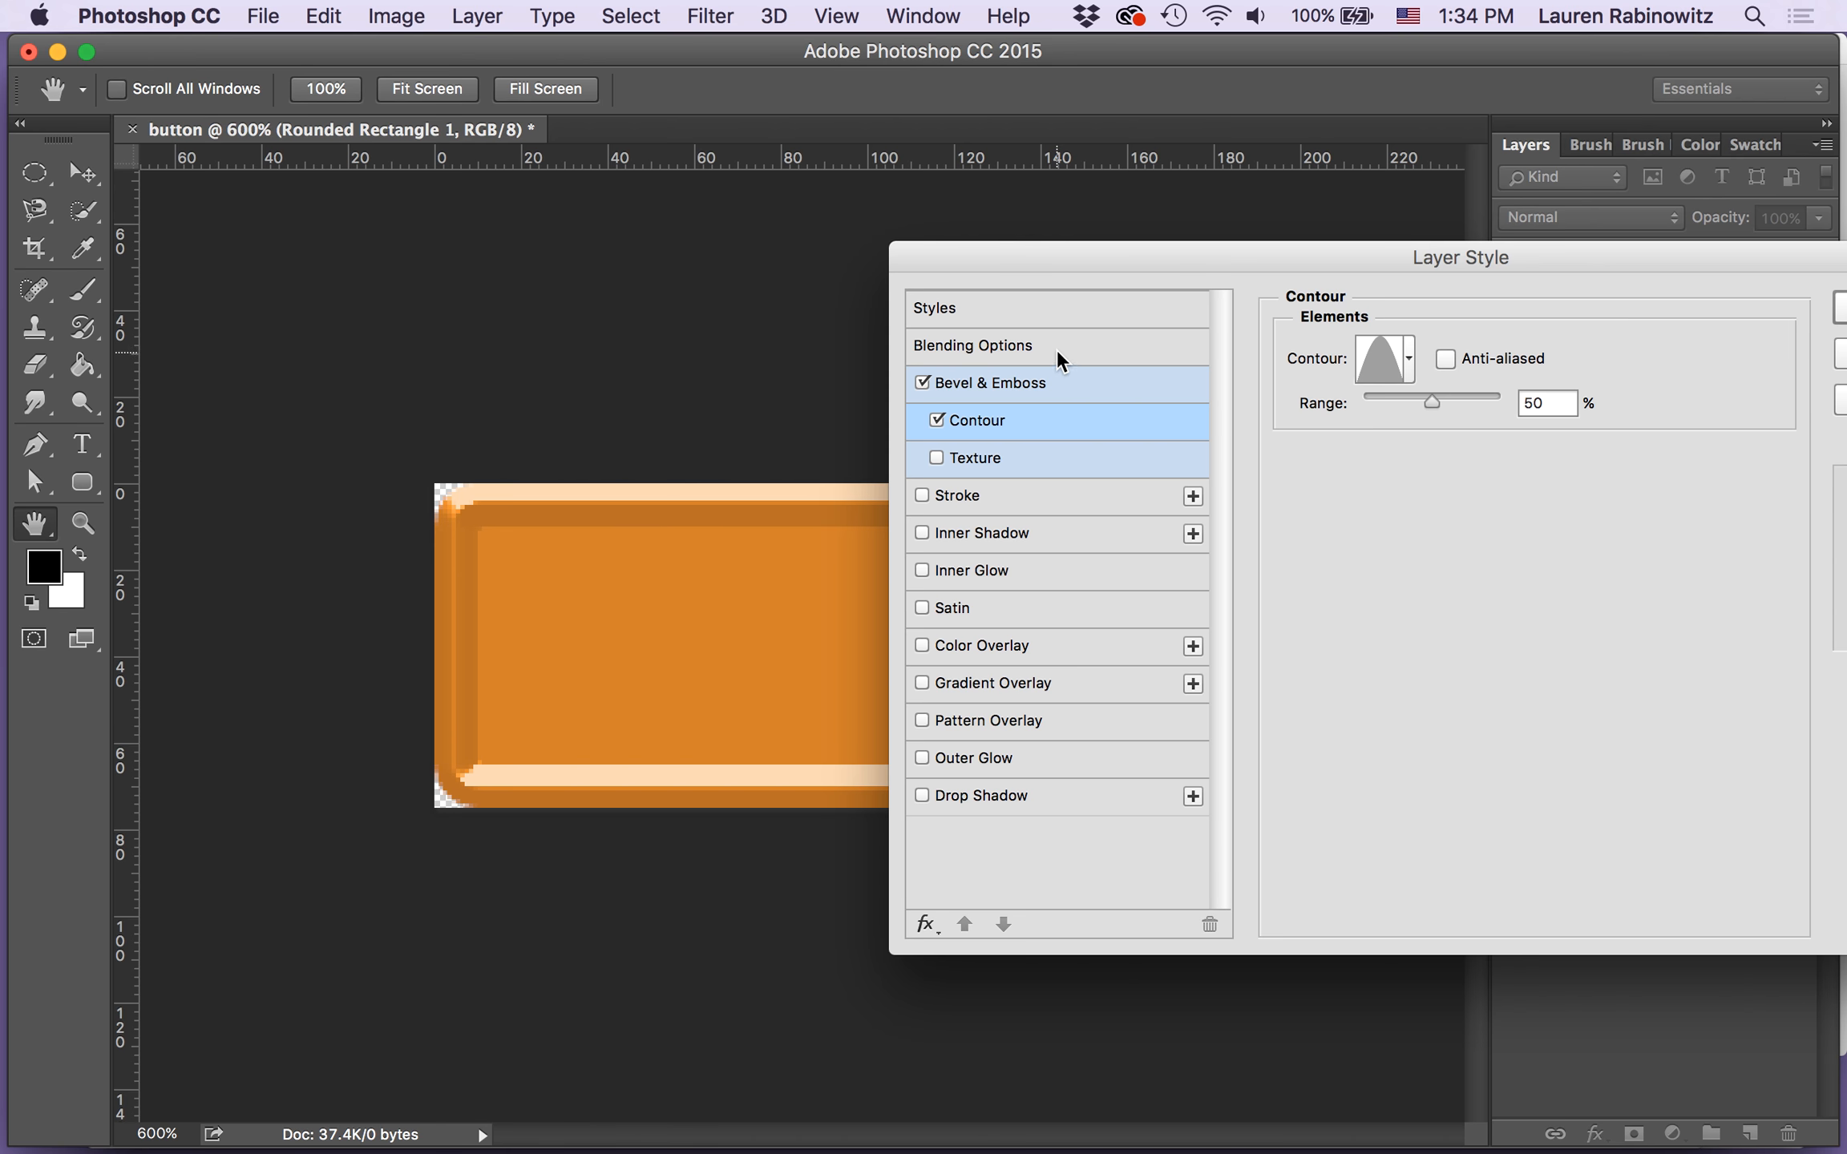
# Step: Try the Emboss style in the Bevel & Emboss settings and switch back to Inner Bevel
pyautogui.click(1081, 381)
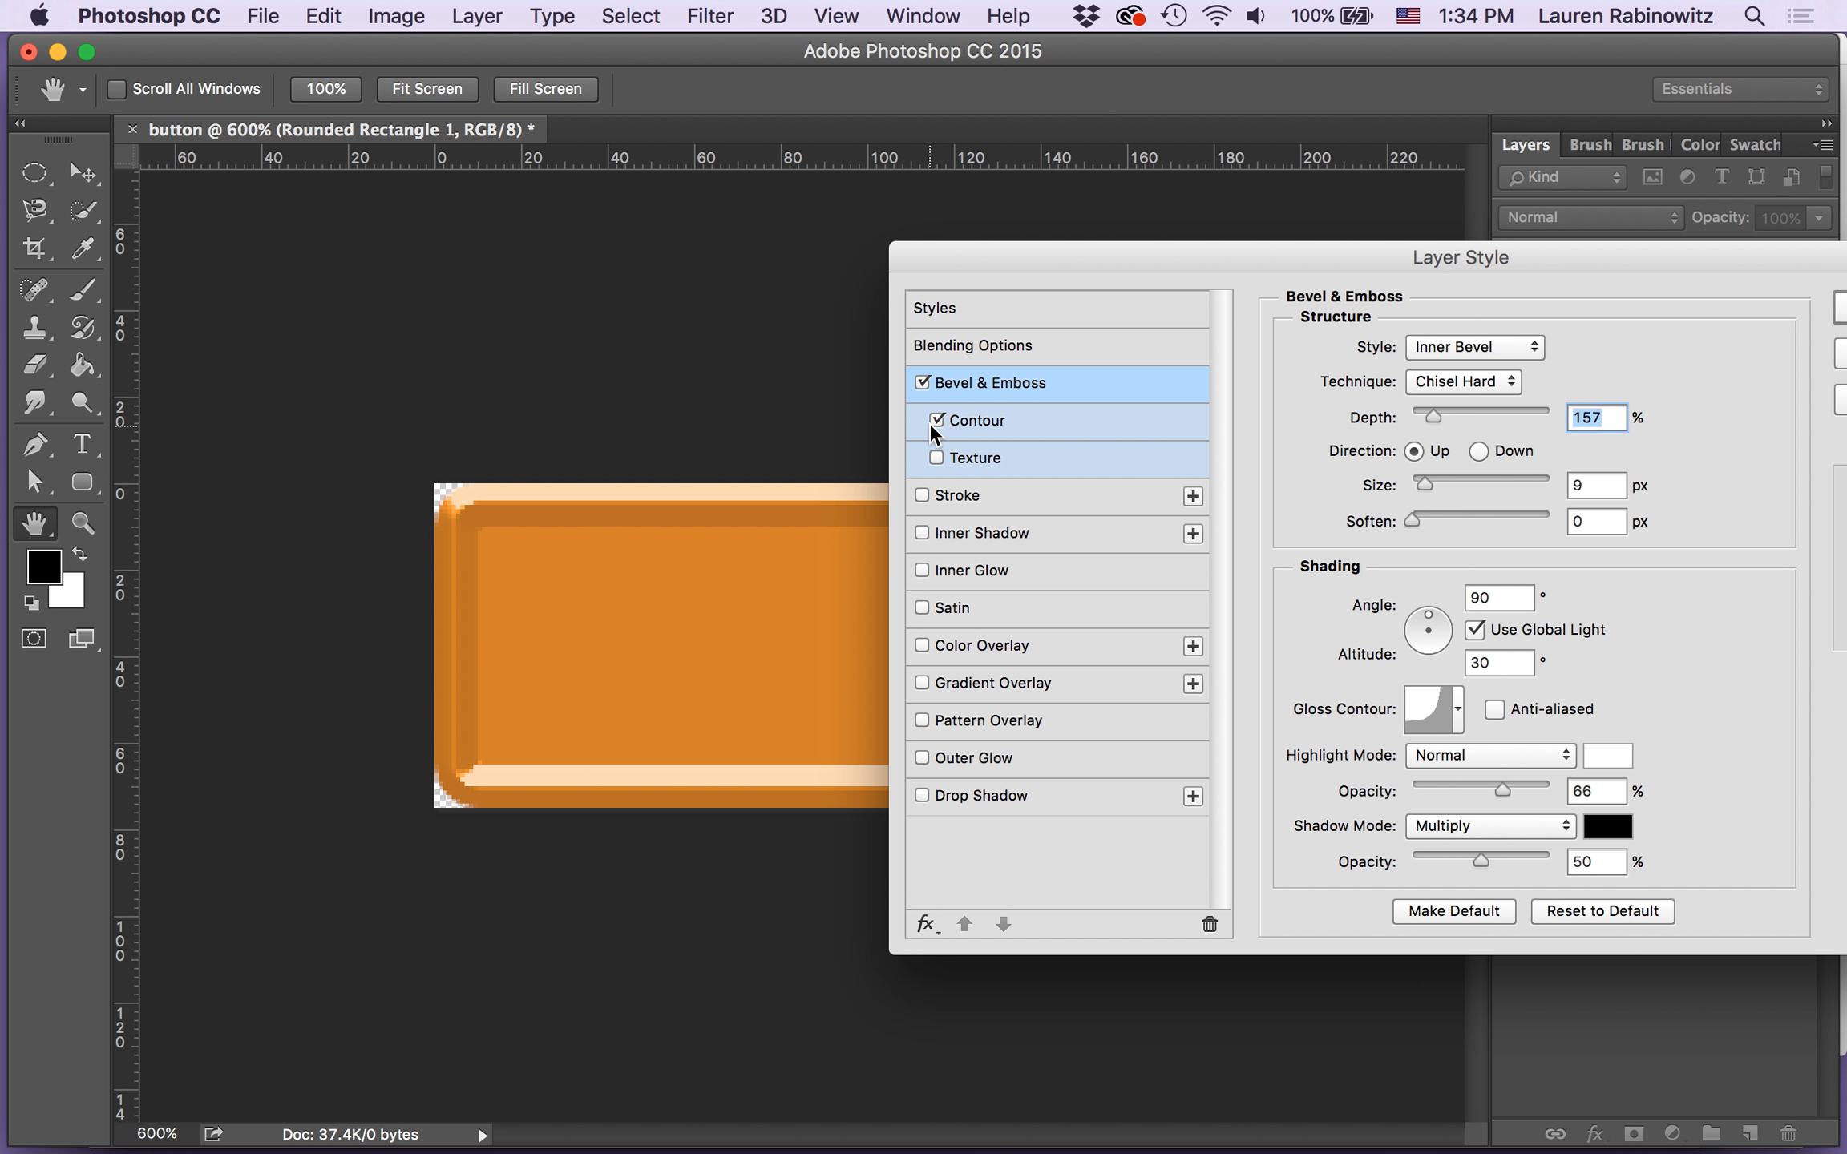
pyautogui.click(1090, 423)
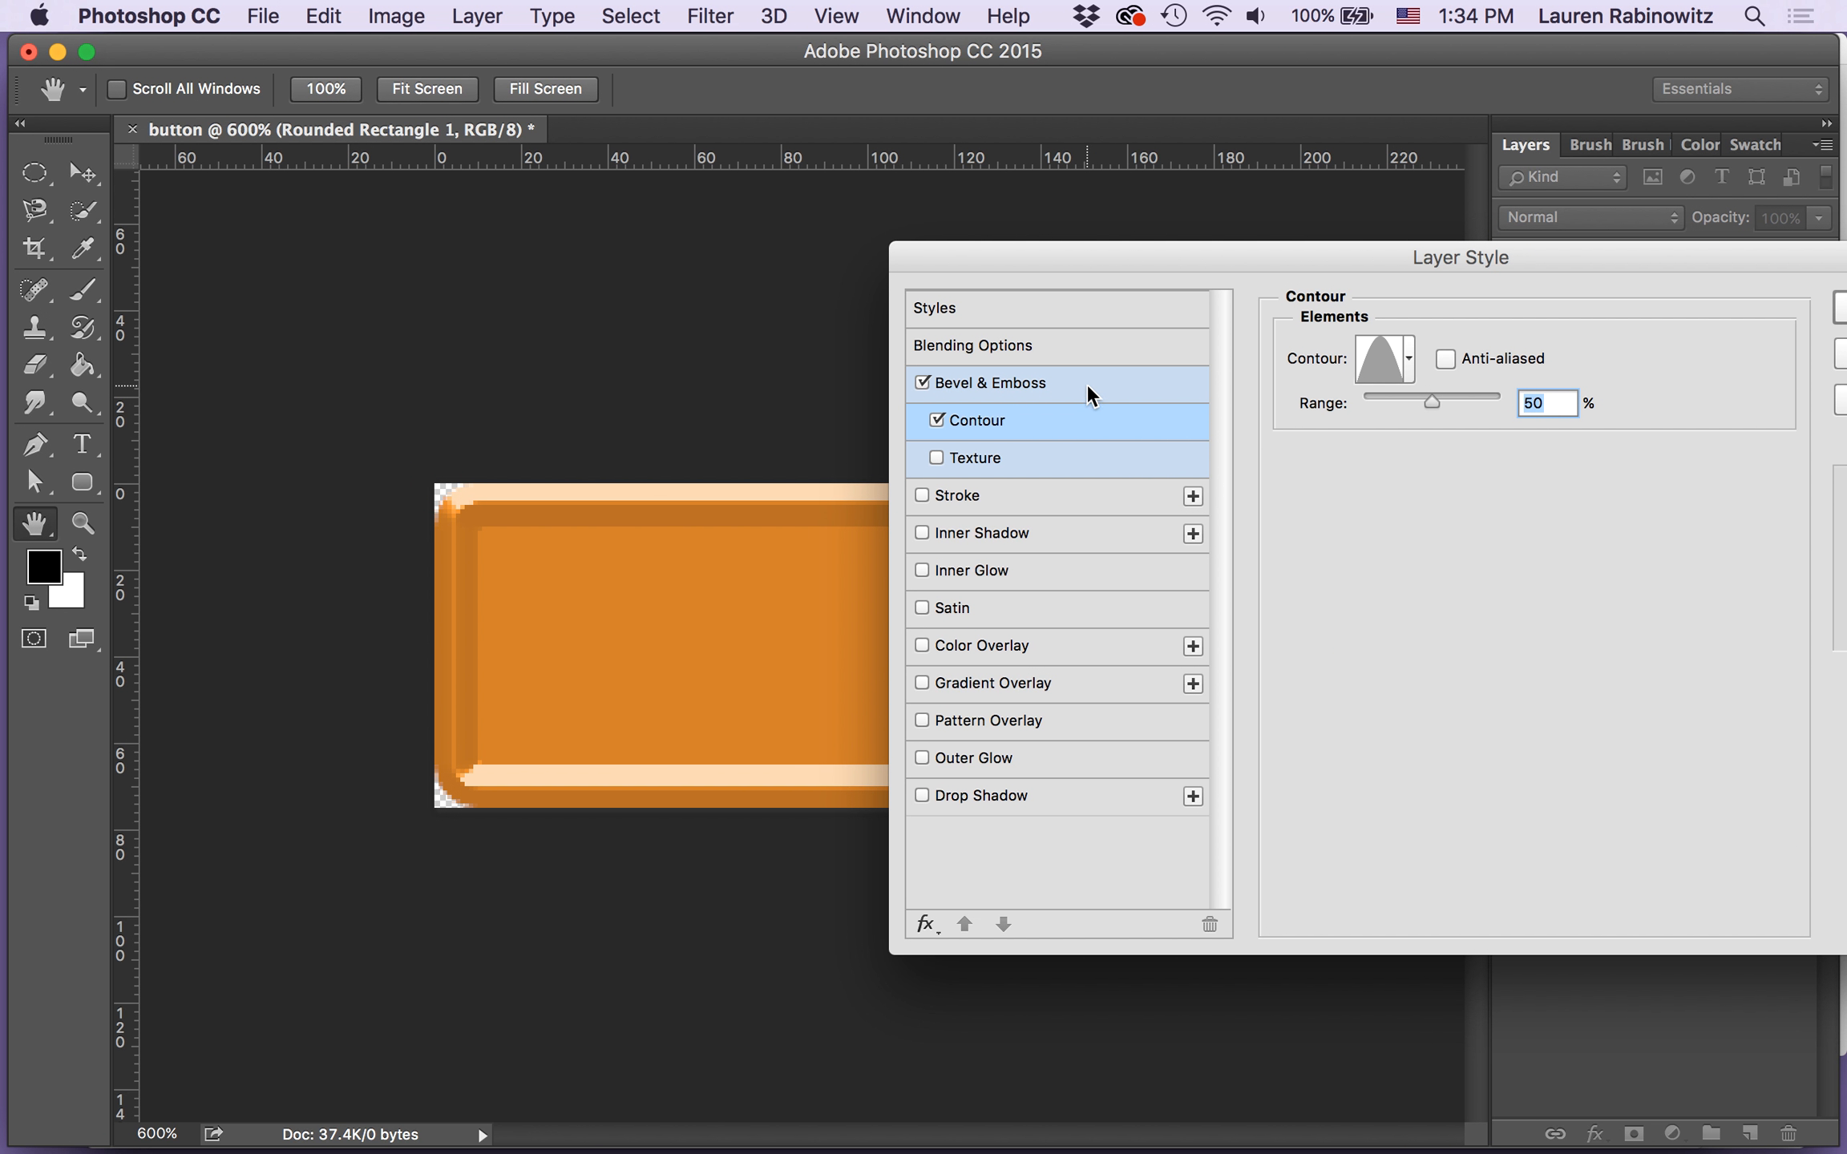
pyautogui.click(1086, 384)
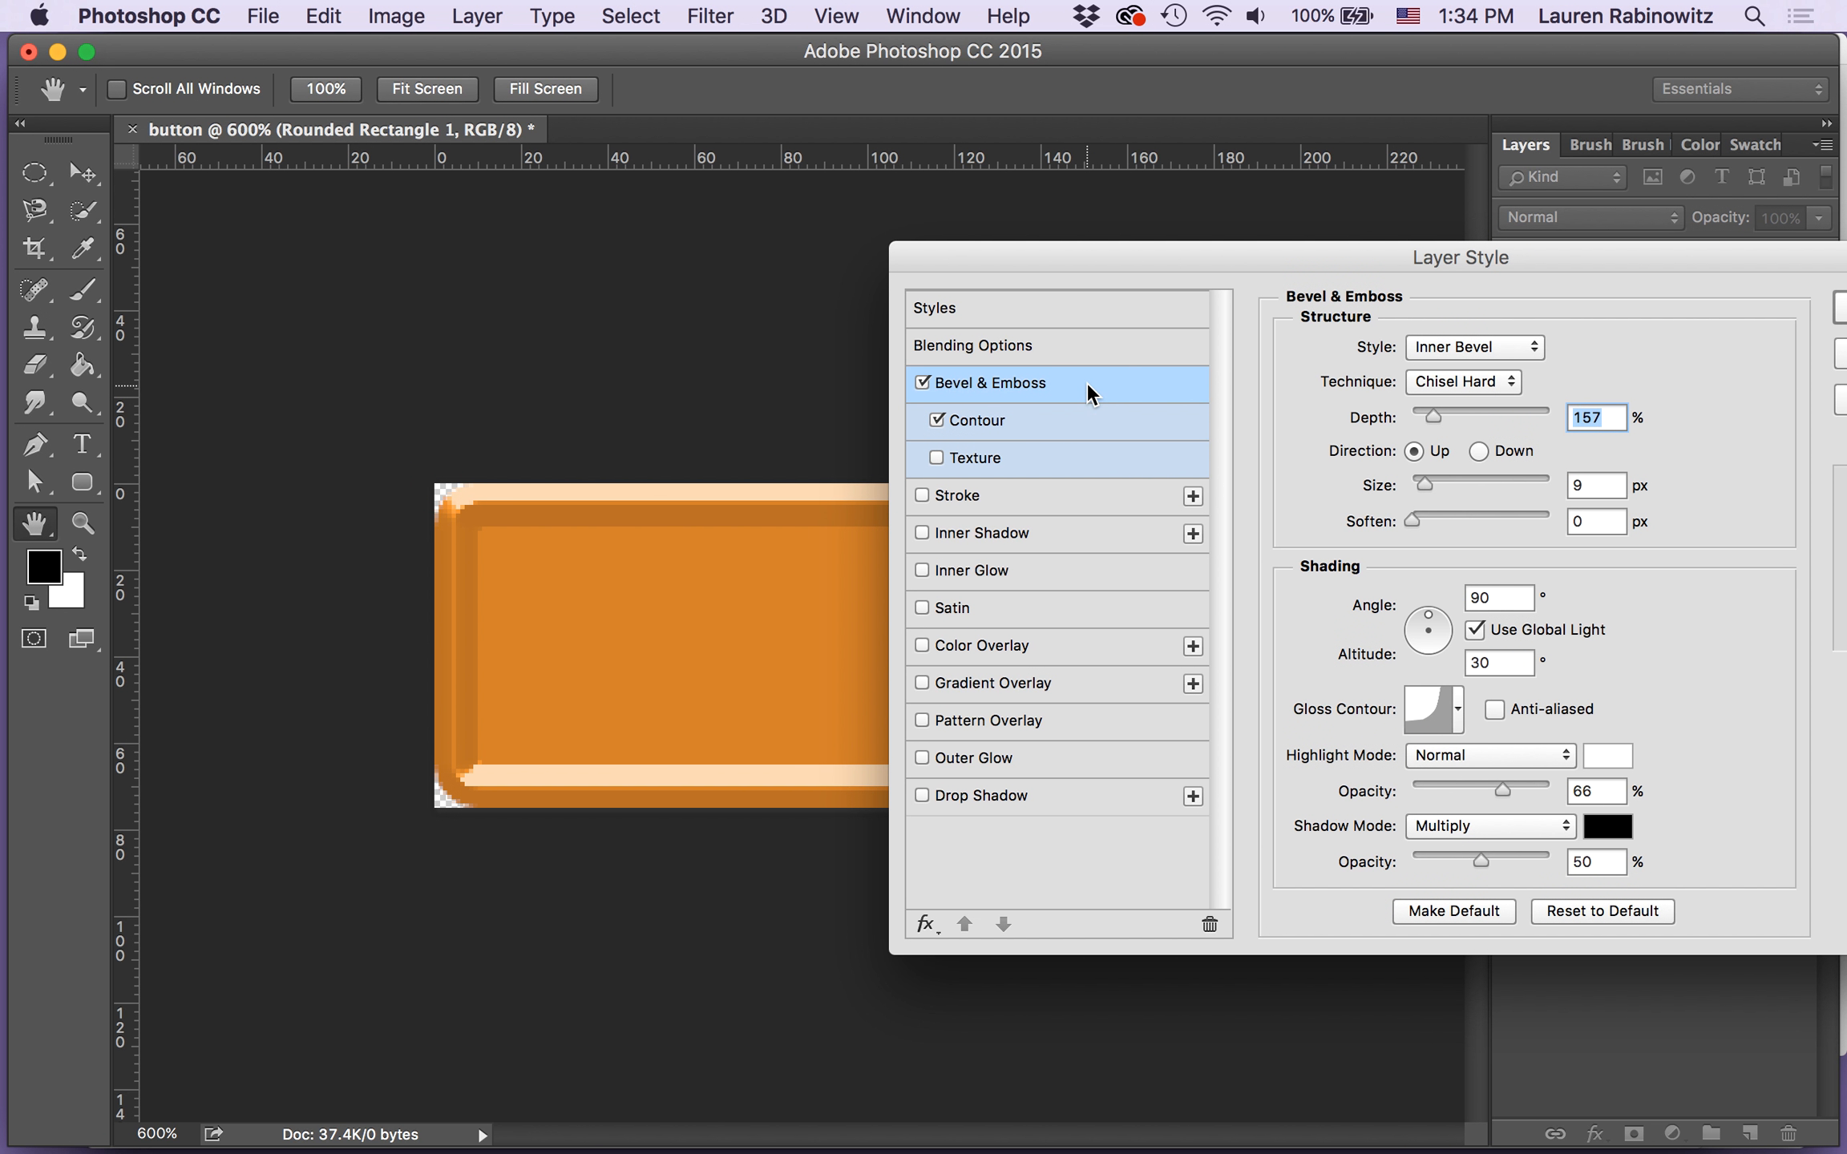
pyautogui.click(1506, 347)
pyautogui.click(1483, 376)
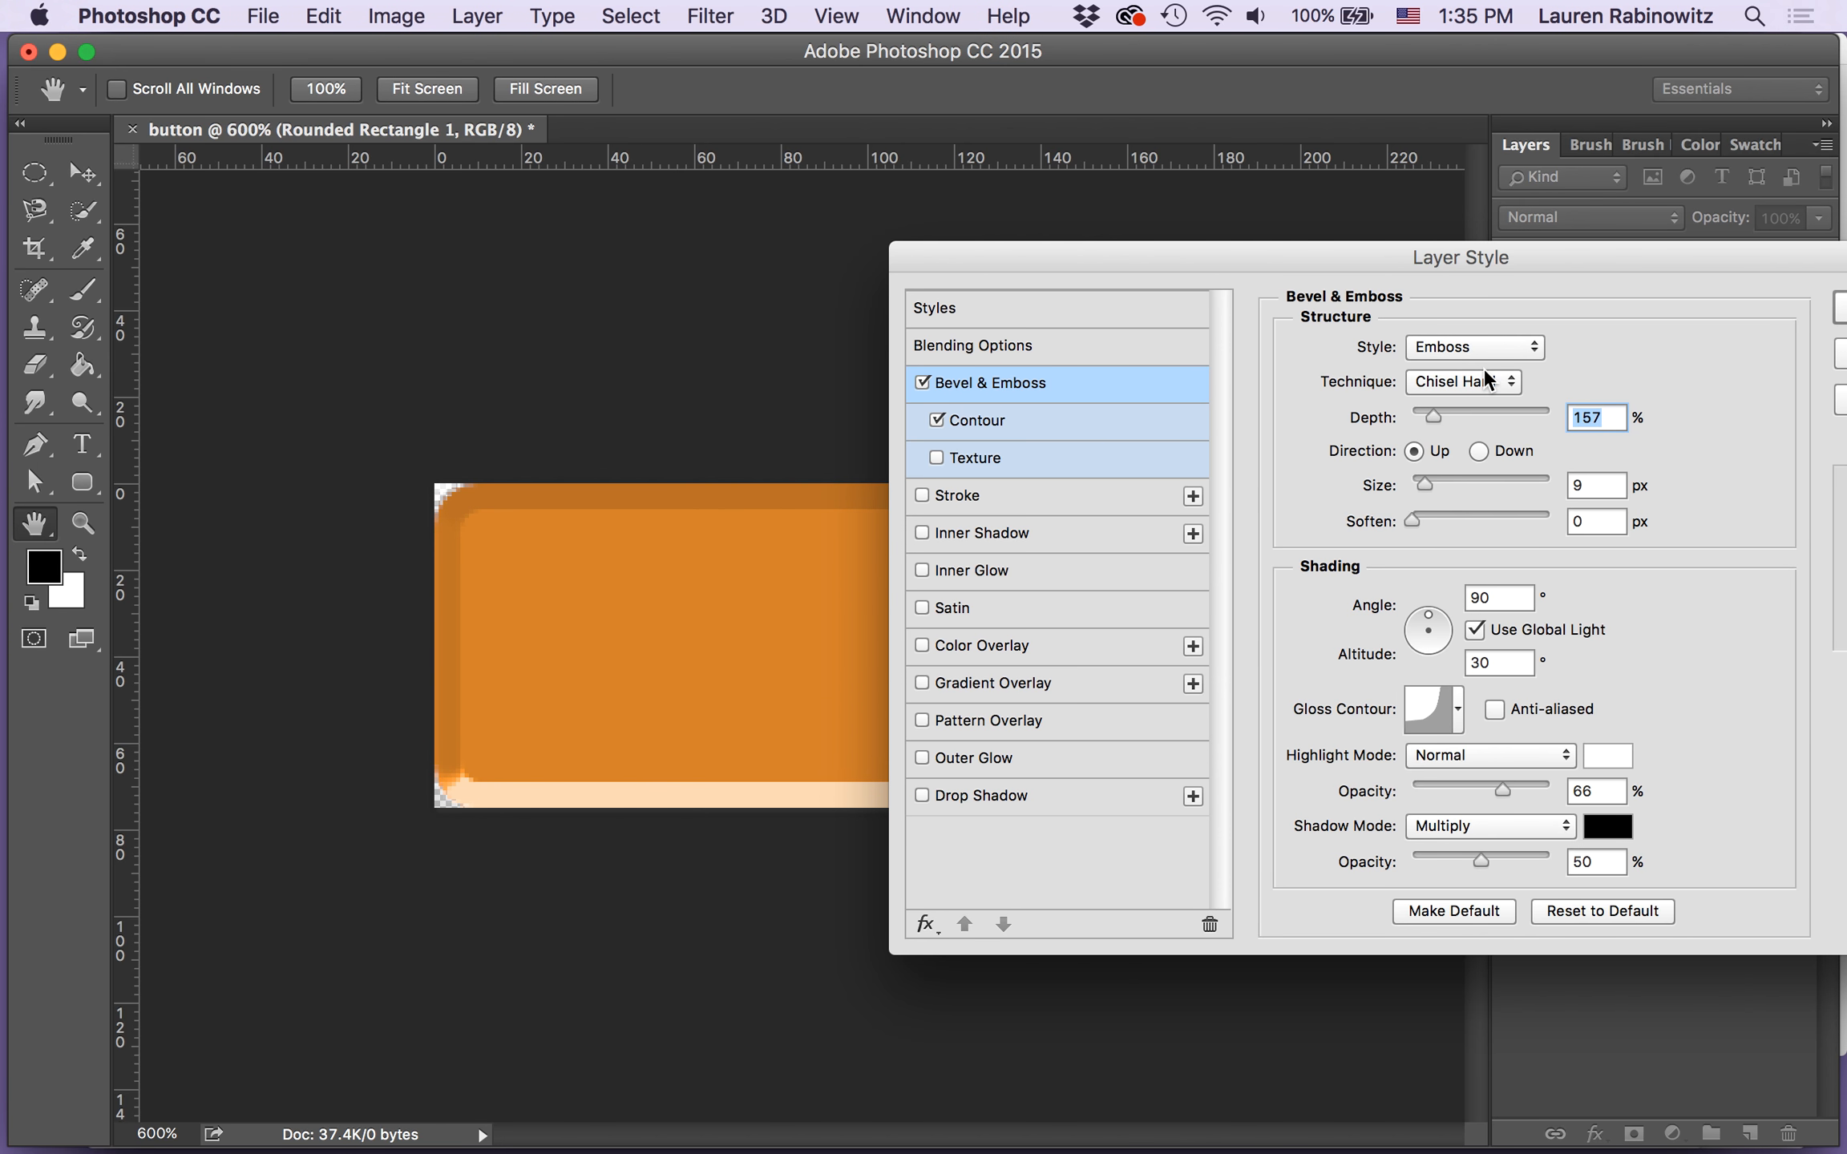
pyautogui.click(1484, 344)
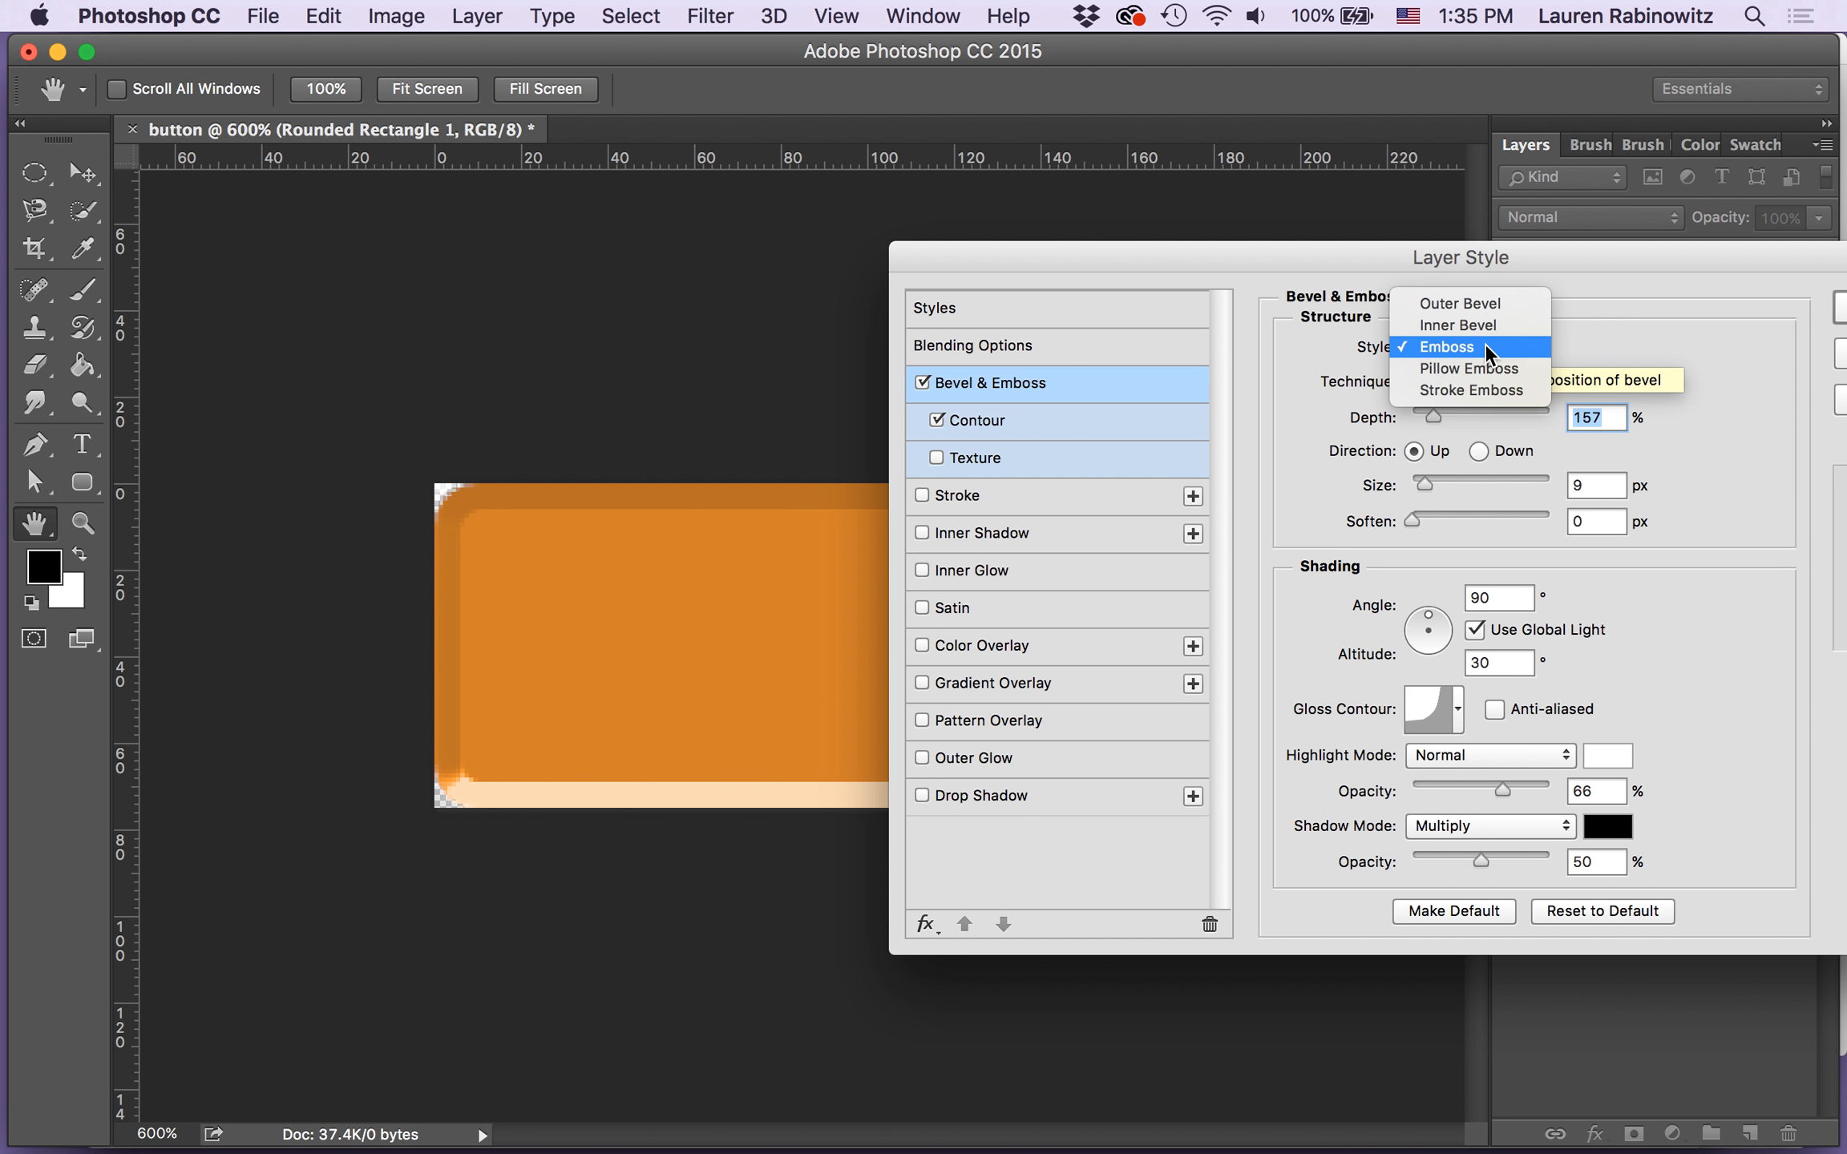
pyautogui.click(1479, 318)
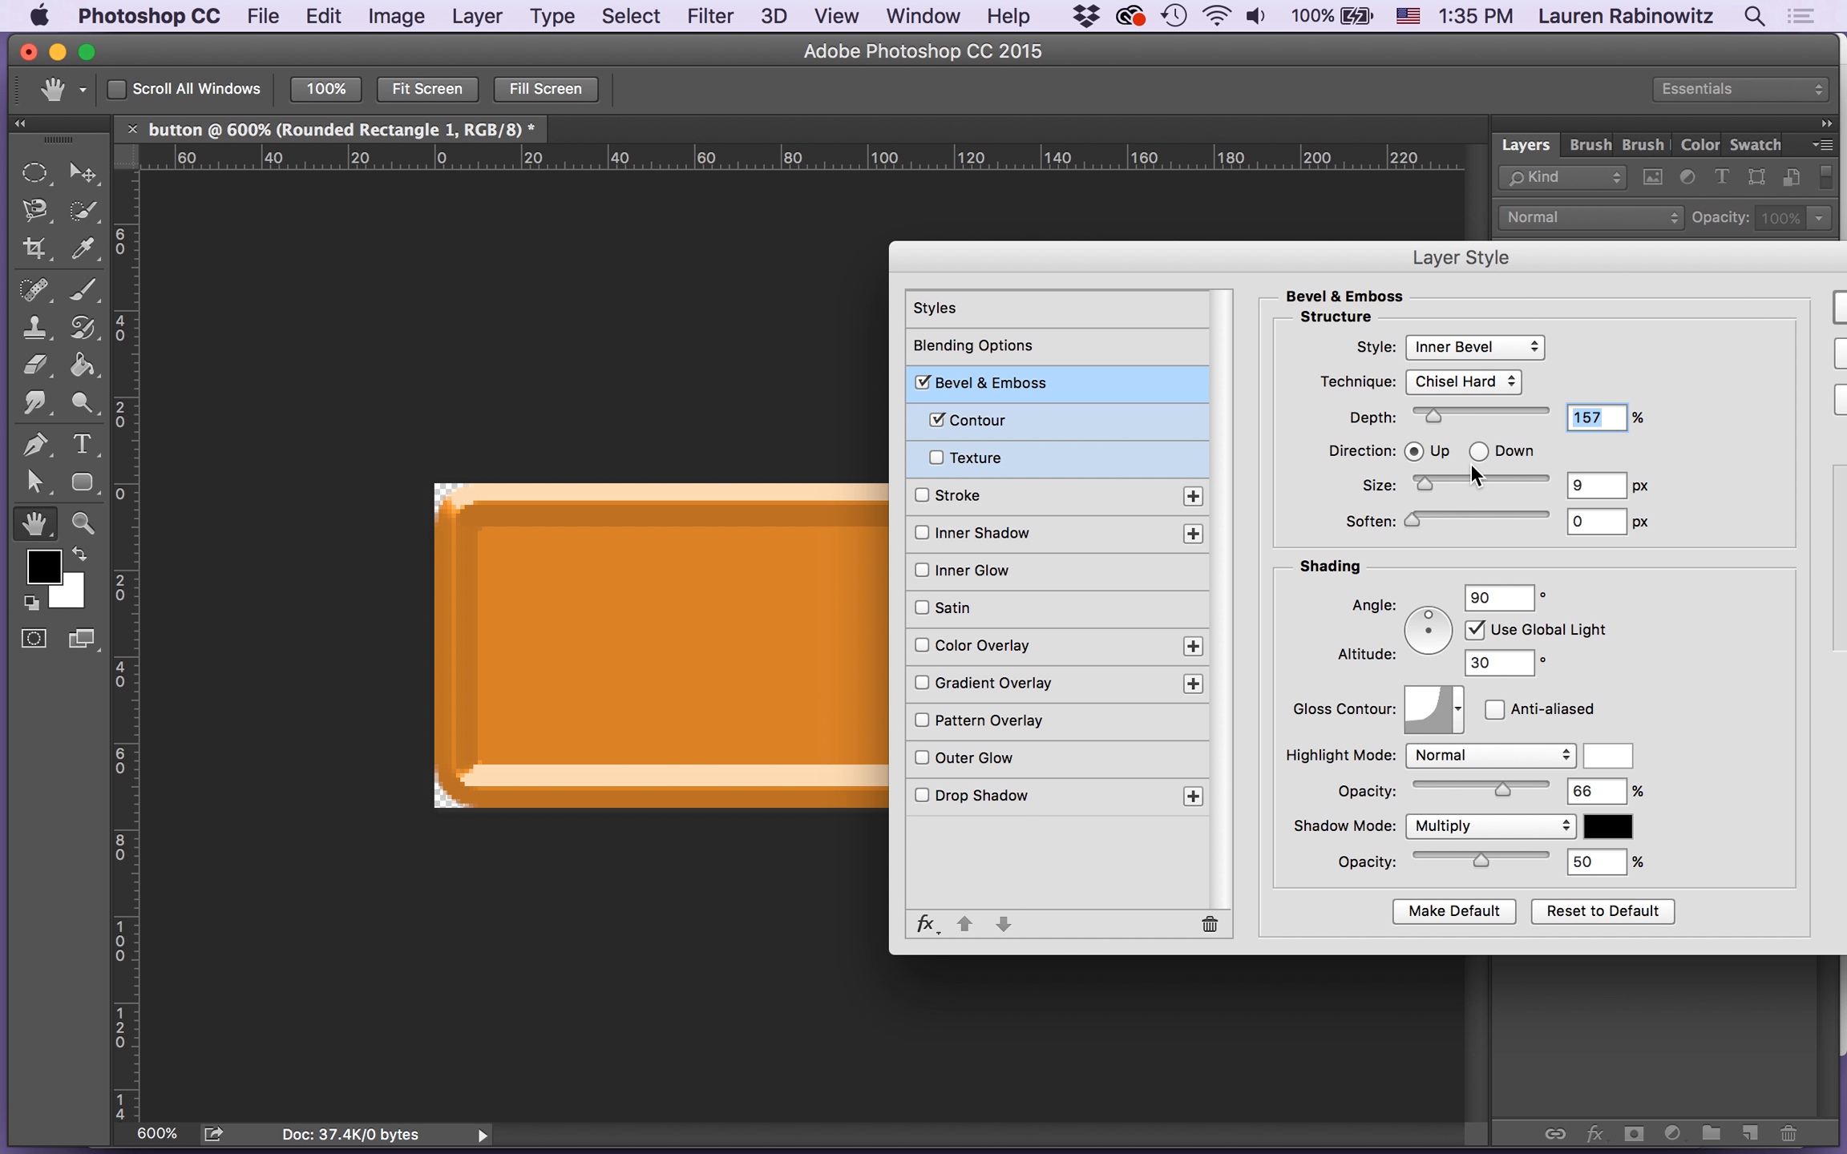
# Step: Set the bevel's size to 6 px, its depth to 355% and its highlight opacity to 64%
pyautogui.moveTo(1424, 486); pyautogui.dragTo(1420, 485)
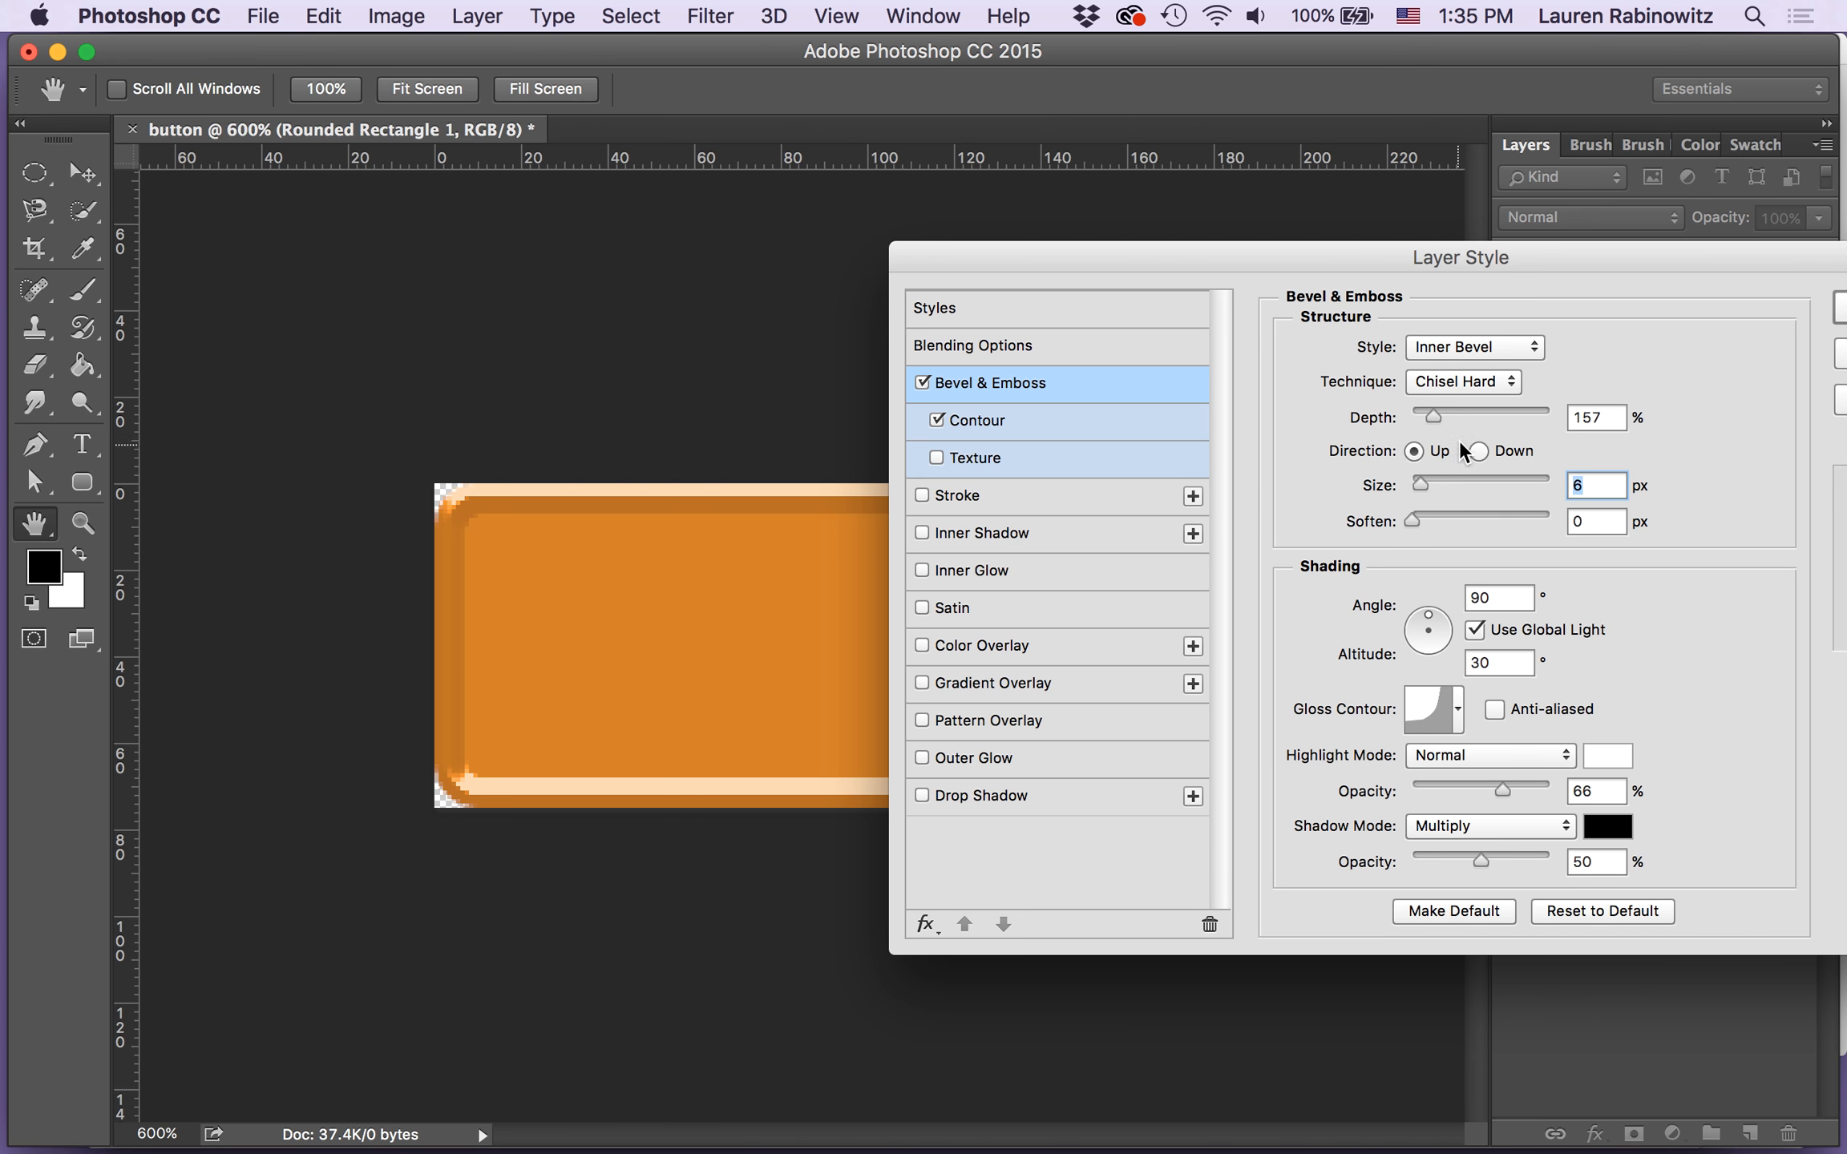
pyautogui.moveTo(1434, 416); pyautogui.dragTo(1460, 415)
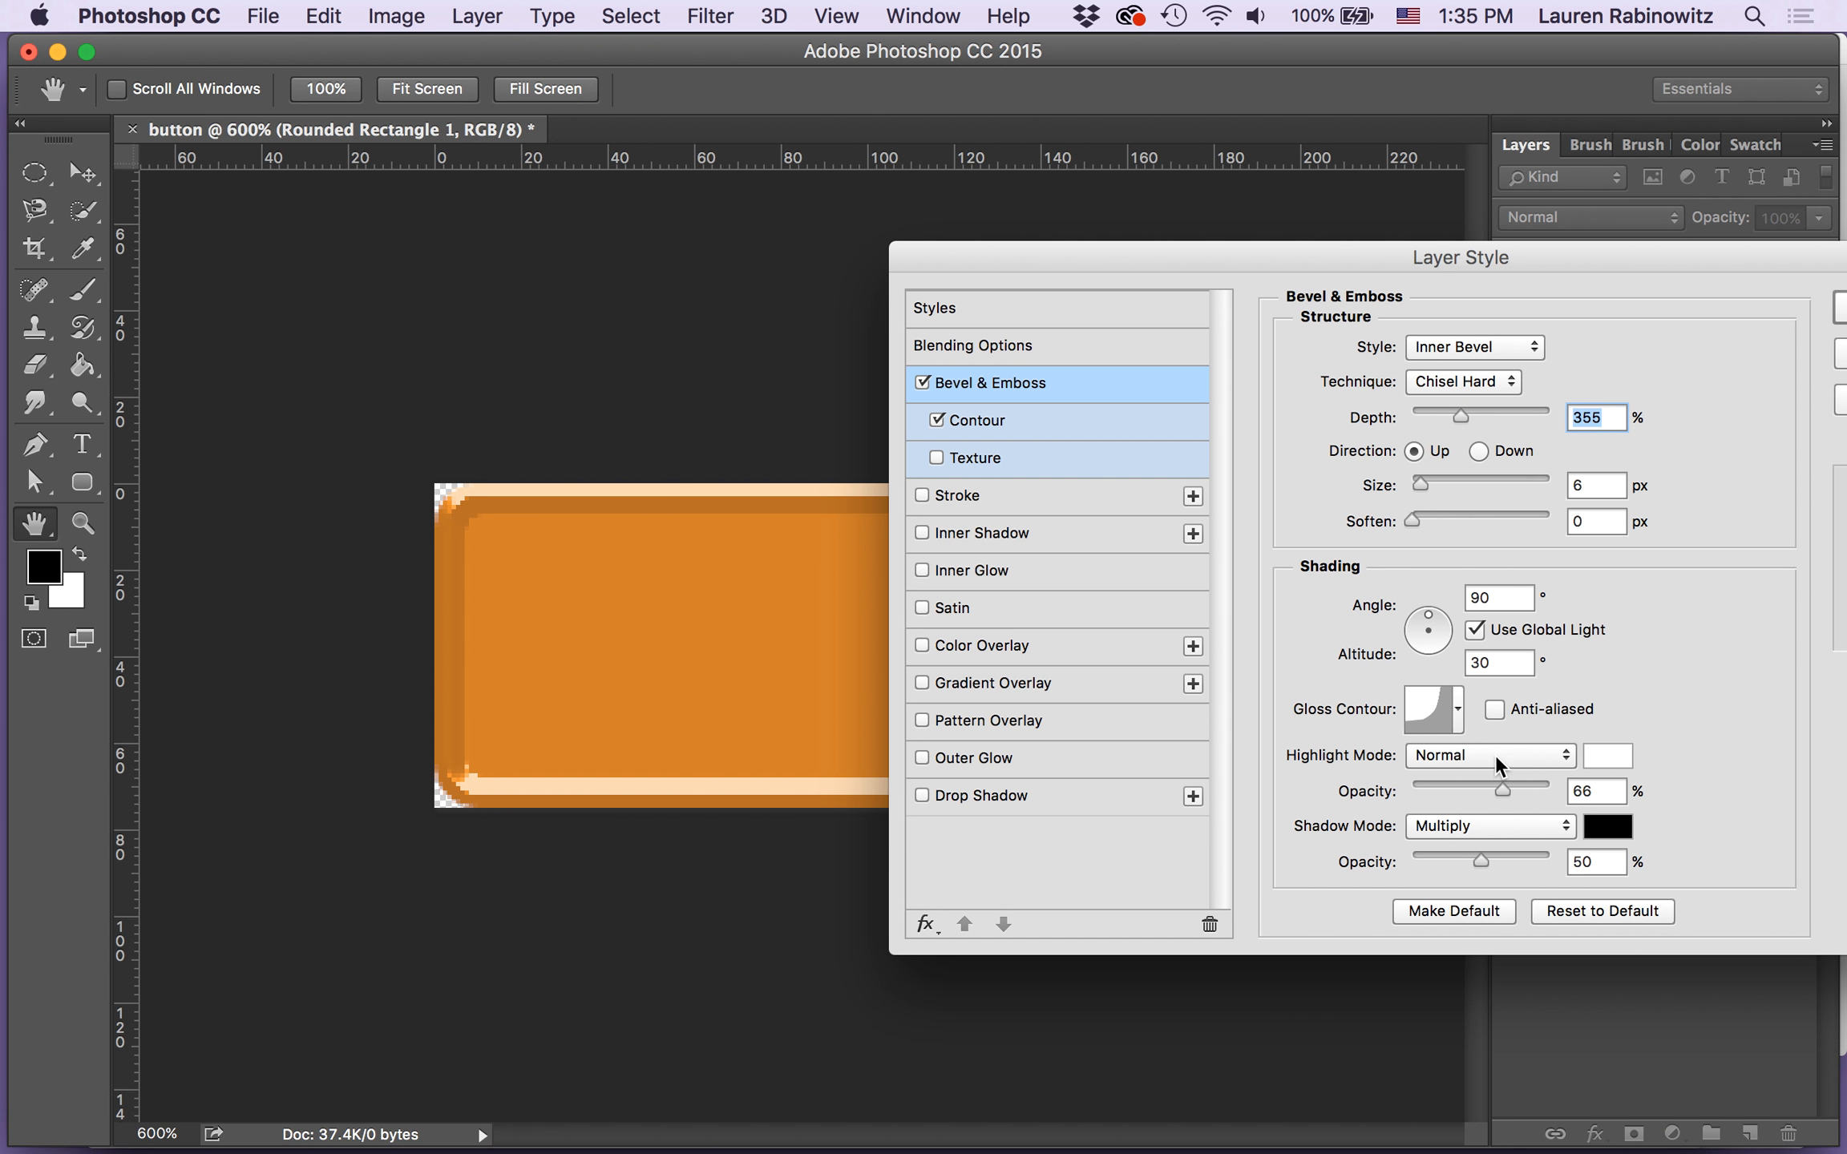
pyautogui.moveTo(1501, 789)
pyautogui.mouseDown()
pyautogui.moveTo(1550, 790)
pyautogui.moveTo(1501, 794)
pyautogui.mouseUp()
# Step: Set the bevel's shadow mode to Normal with a shadow opacity of 60%
pyautogui.click(1476, 824)
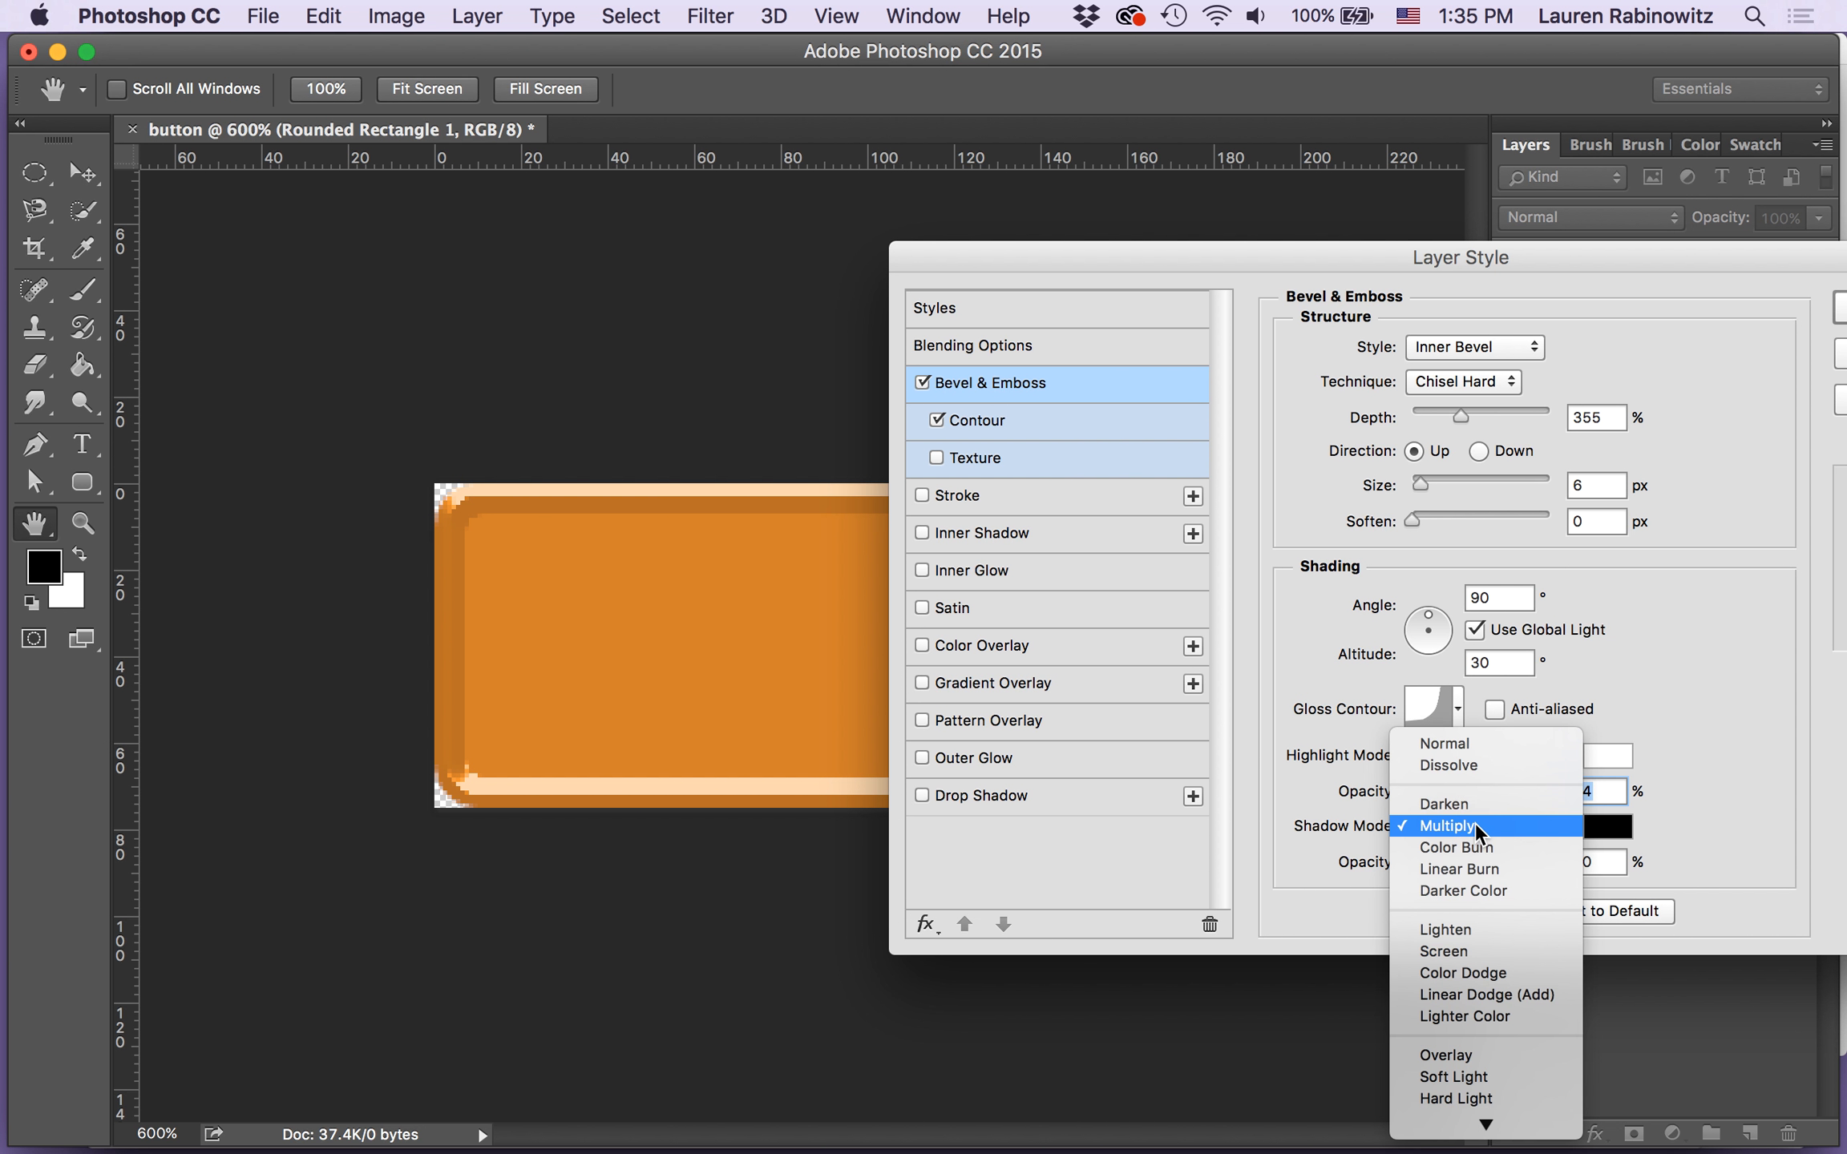
pyautogui.click(1475, 743)
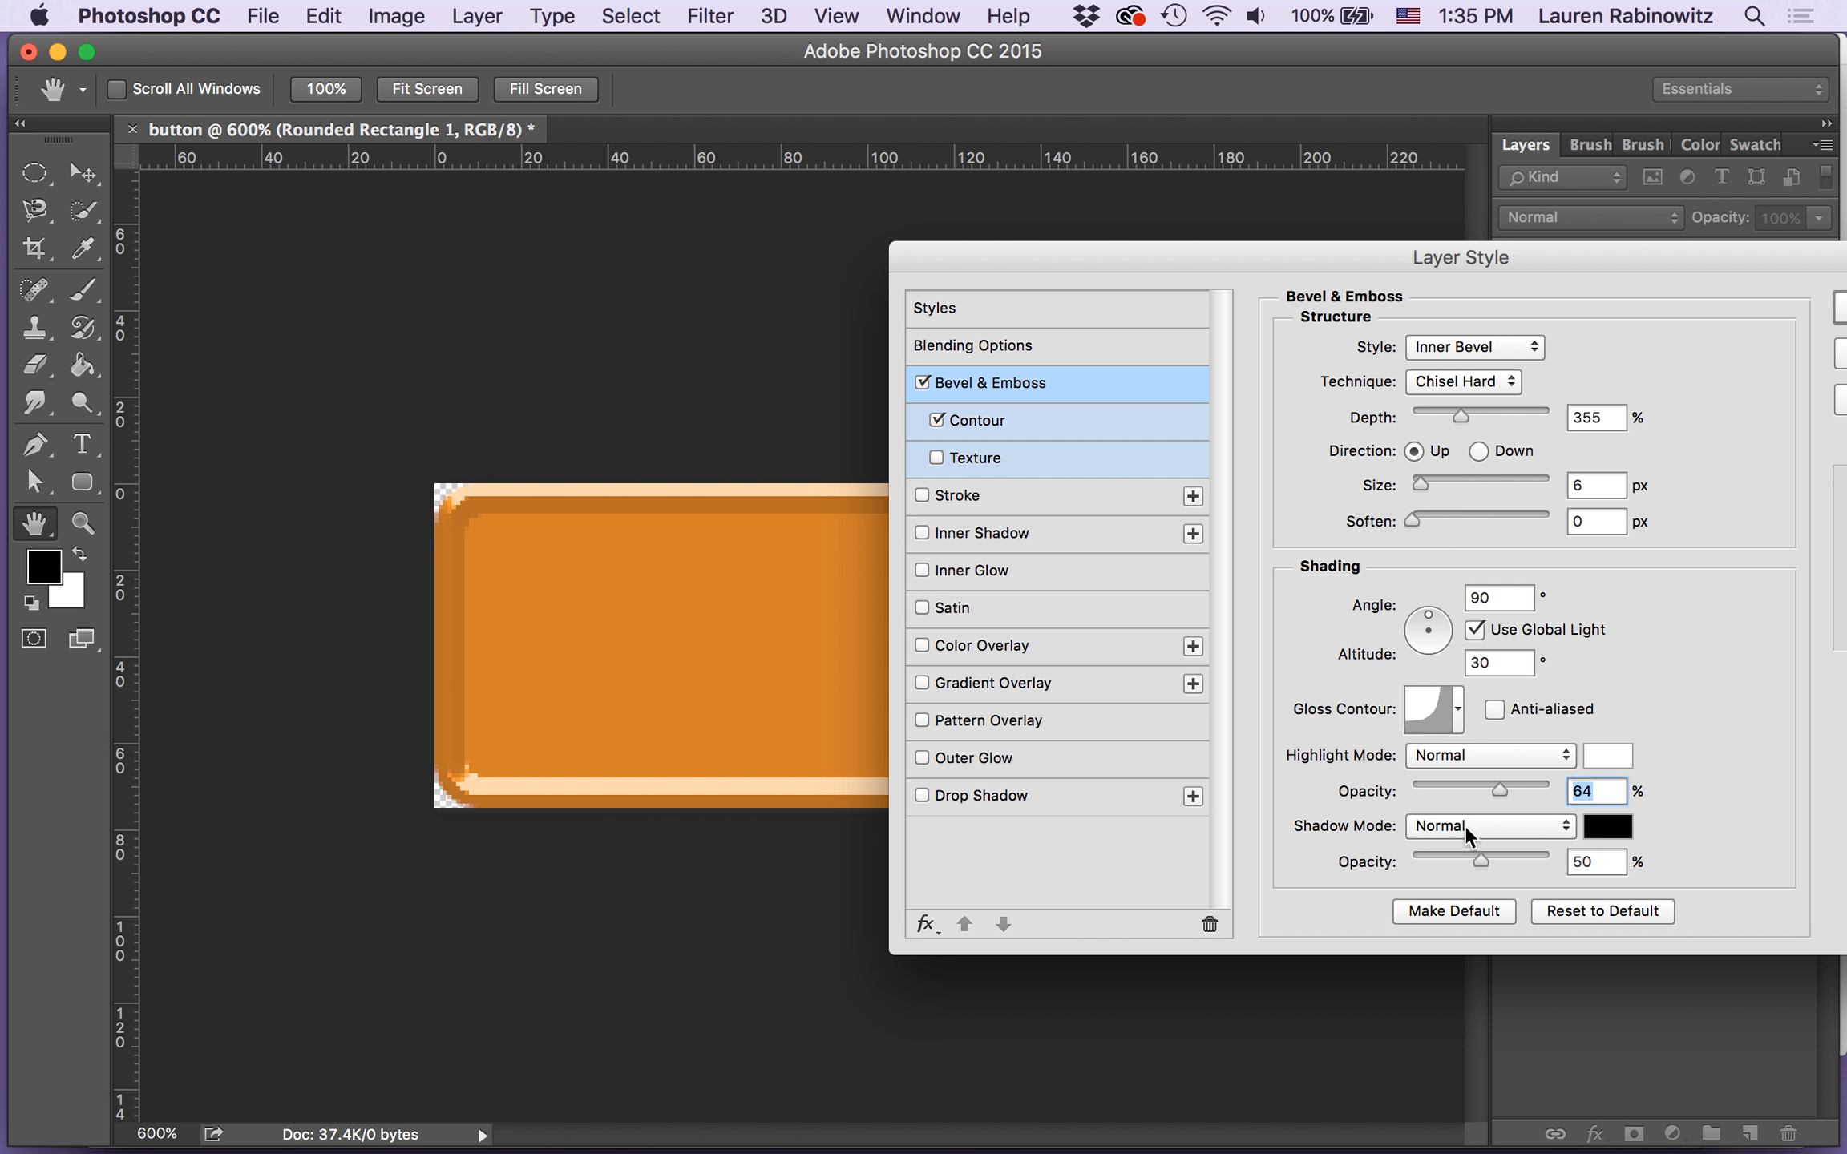
pyautogui.moveTo(1477, 858); pyautogui.dragTo(1495, 866)
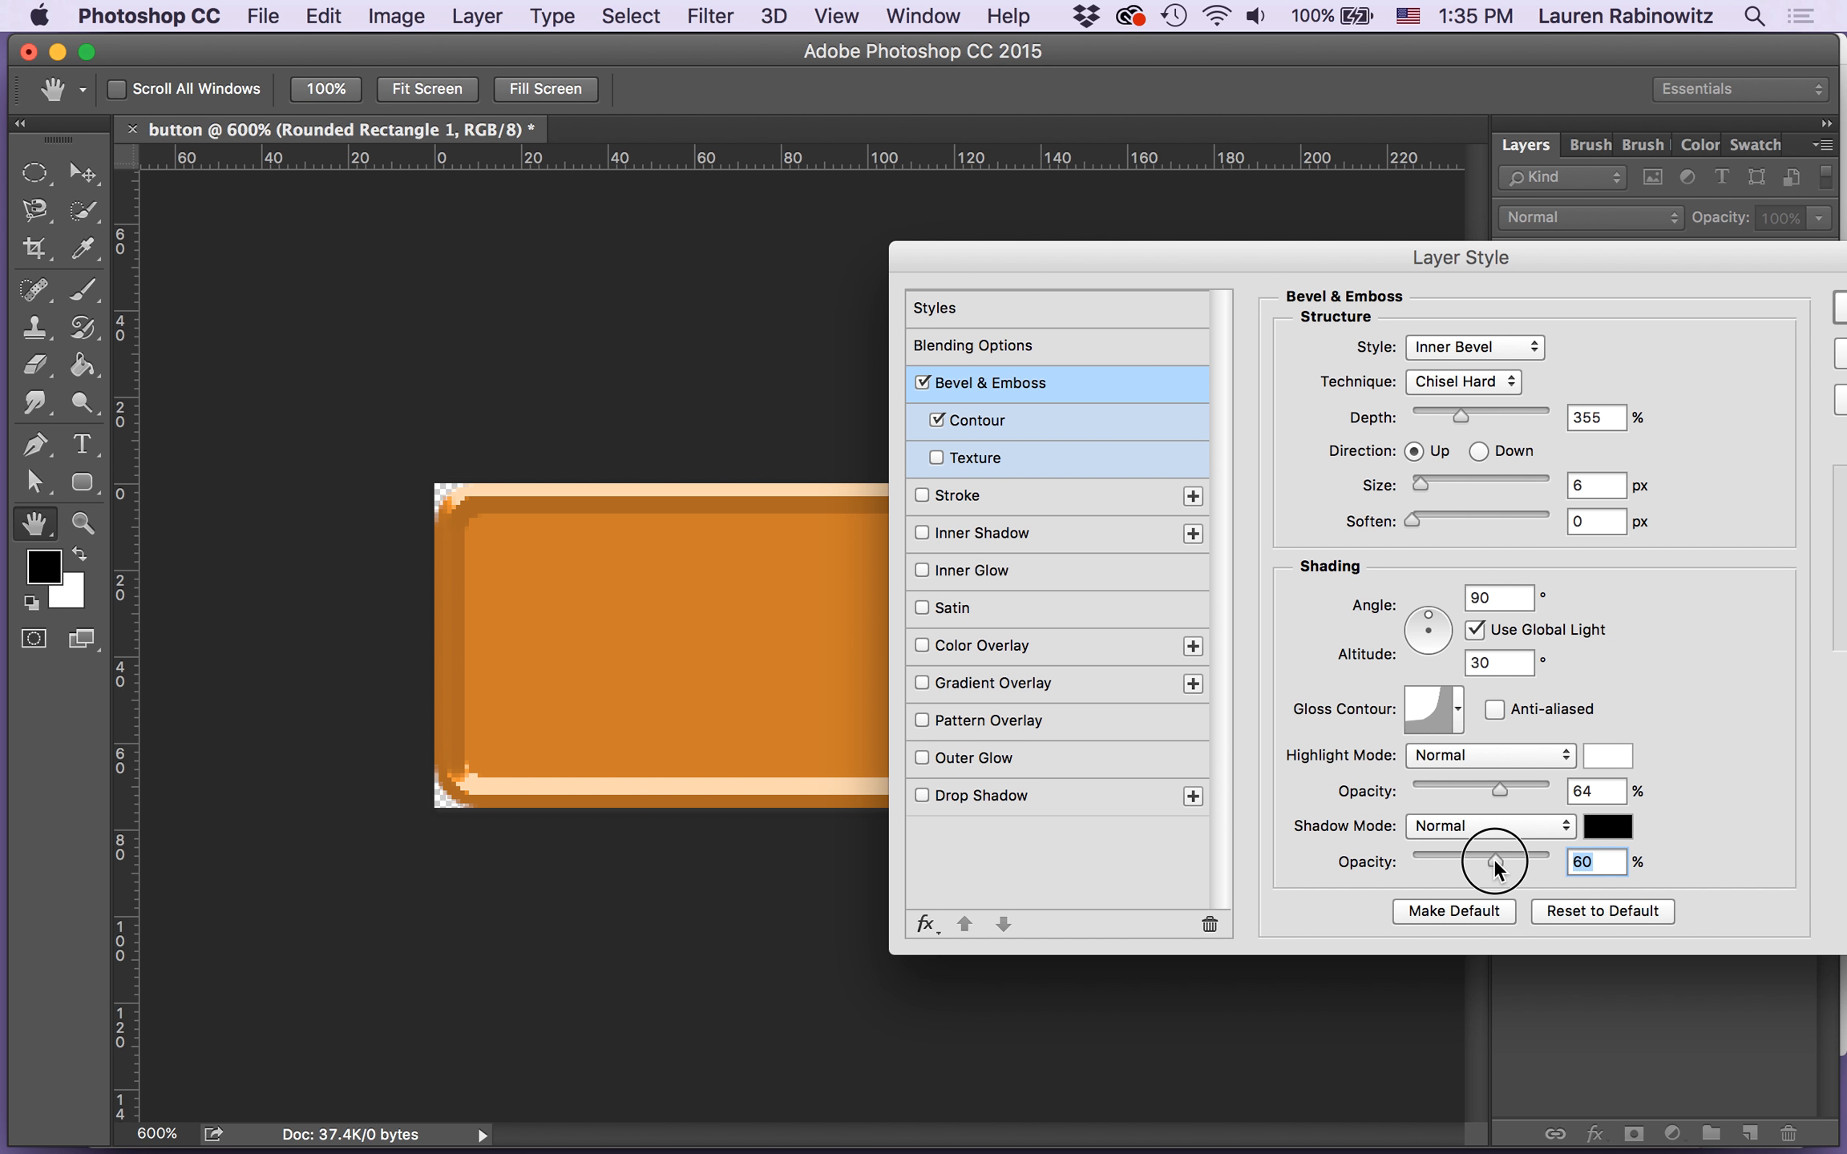
# Step: Compare another gloss contour with Cove - Deep, keep Cove - Deep, and apply the layer style to the rounded rectangle
pyautogui.click(1456, 712)
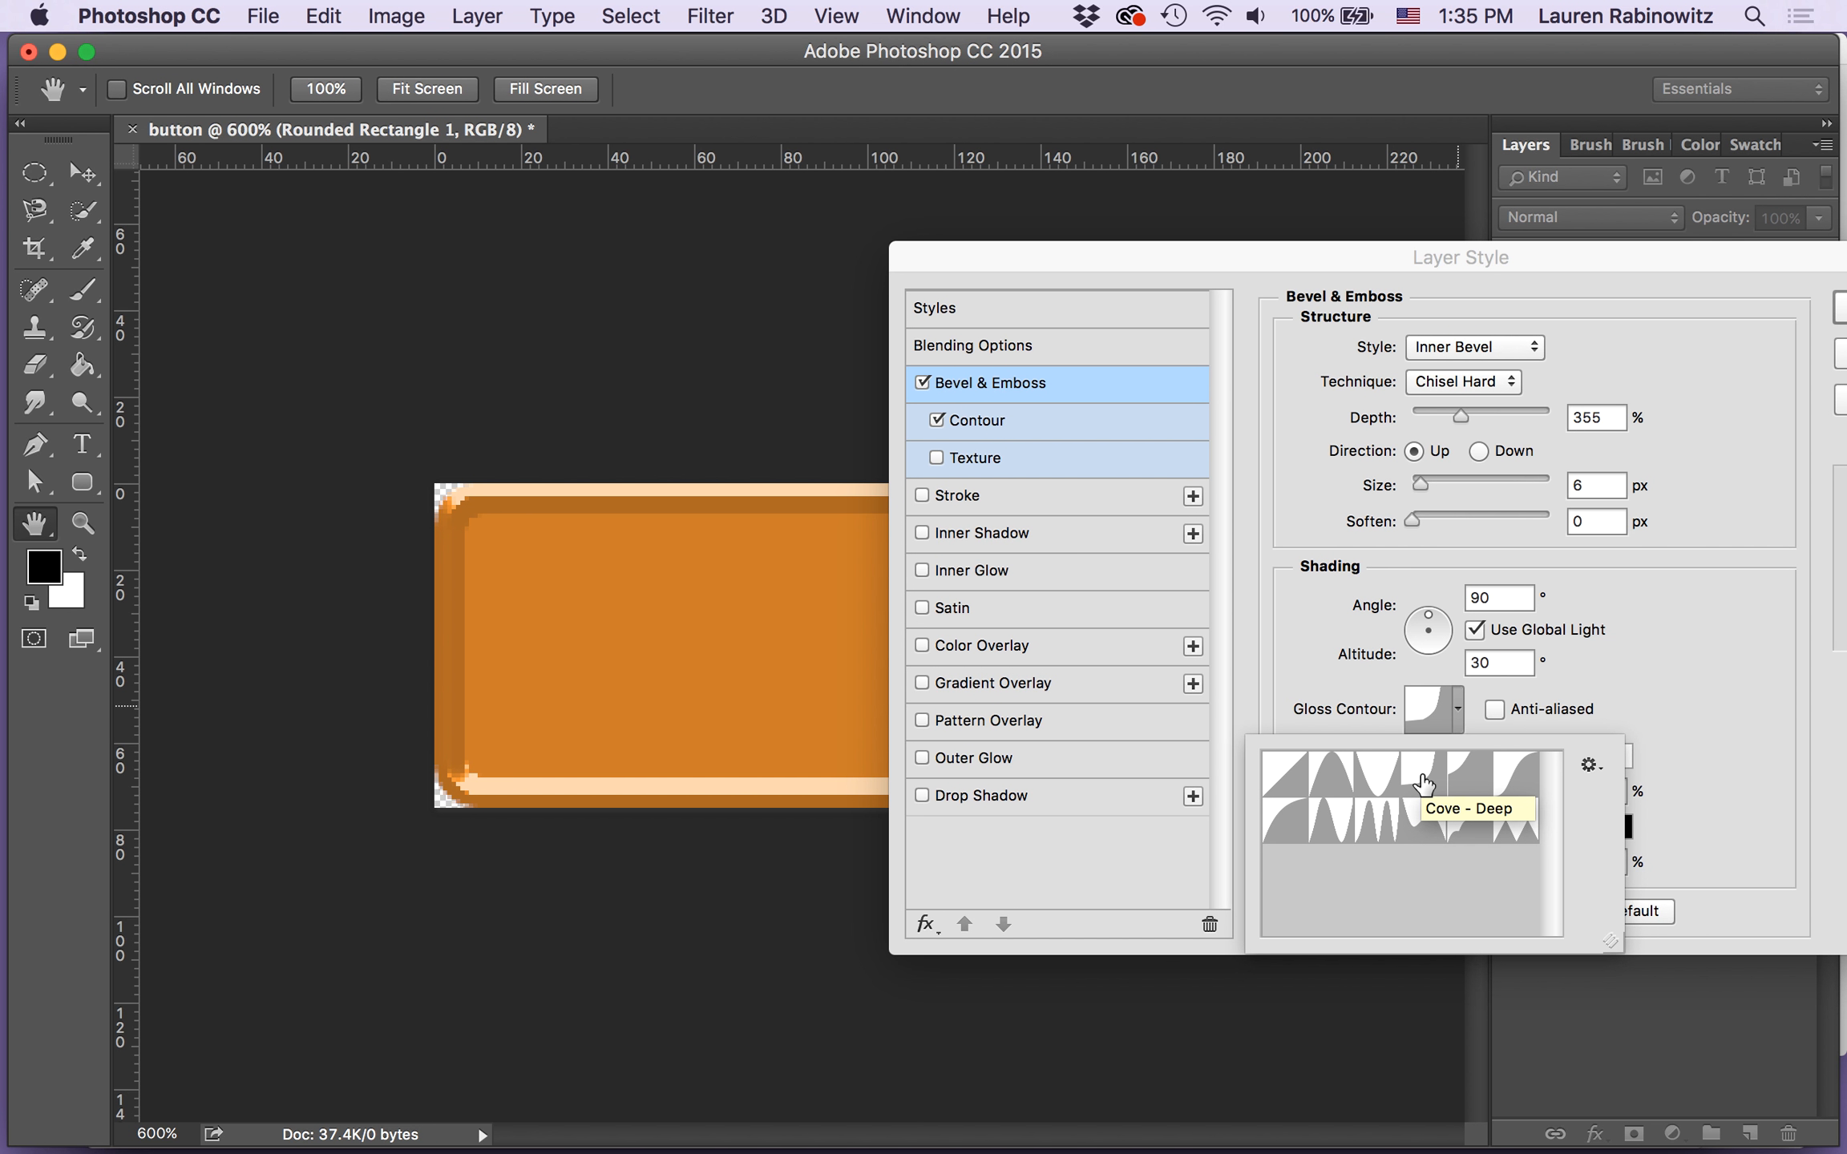
pyautogui.click(1469, 775)
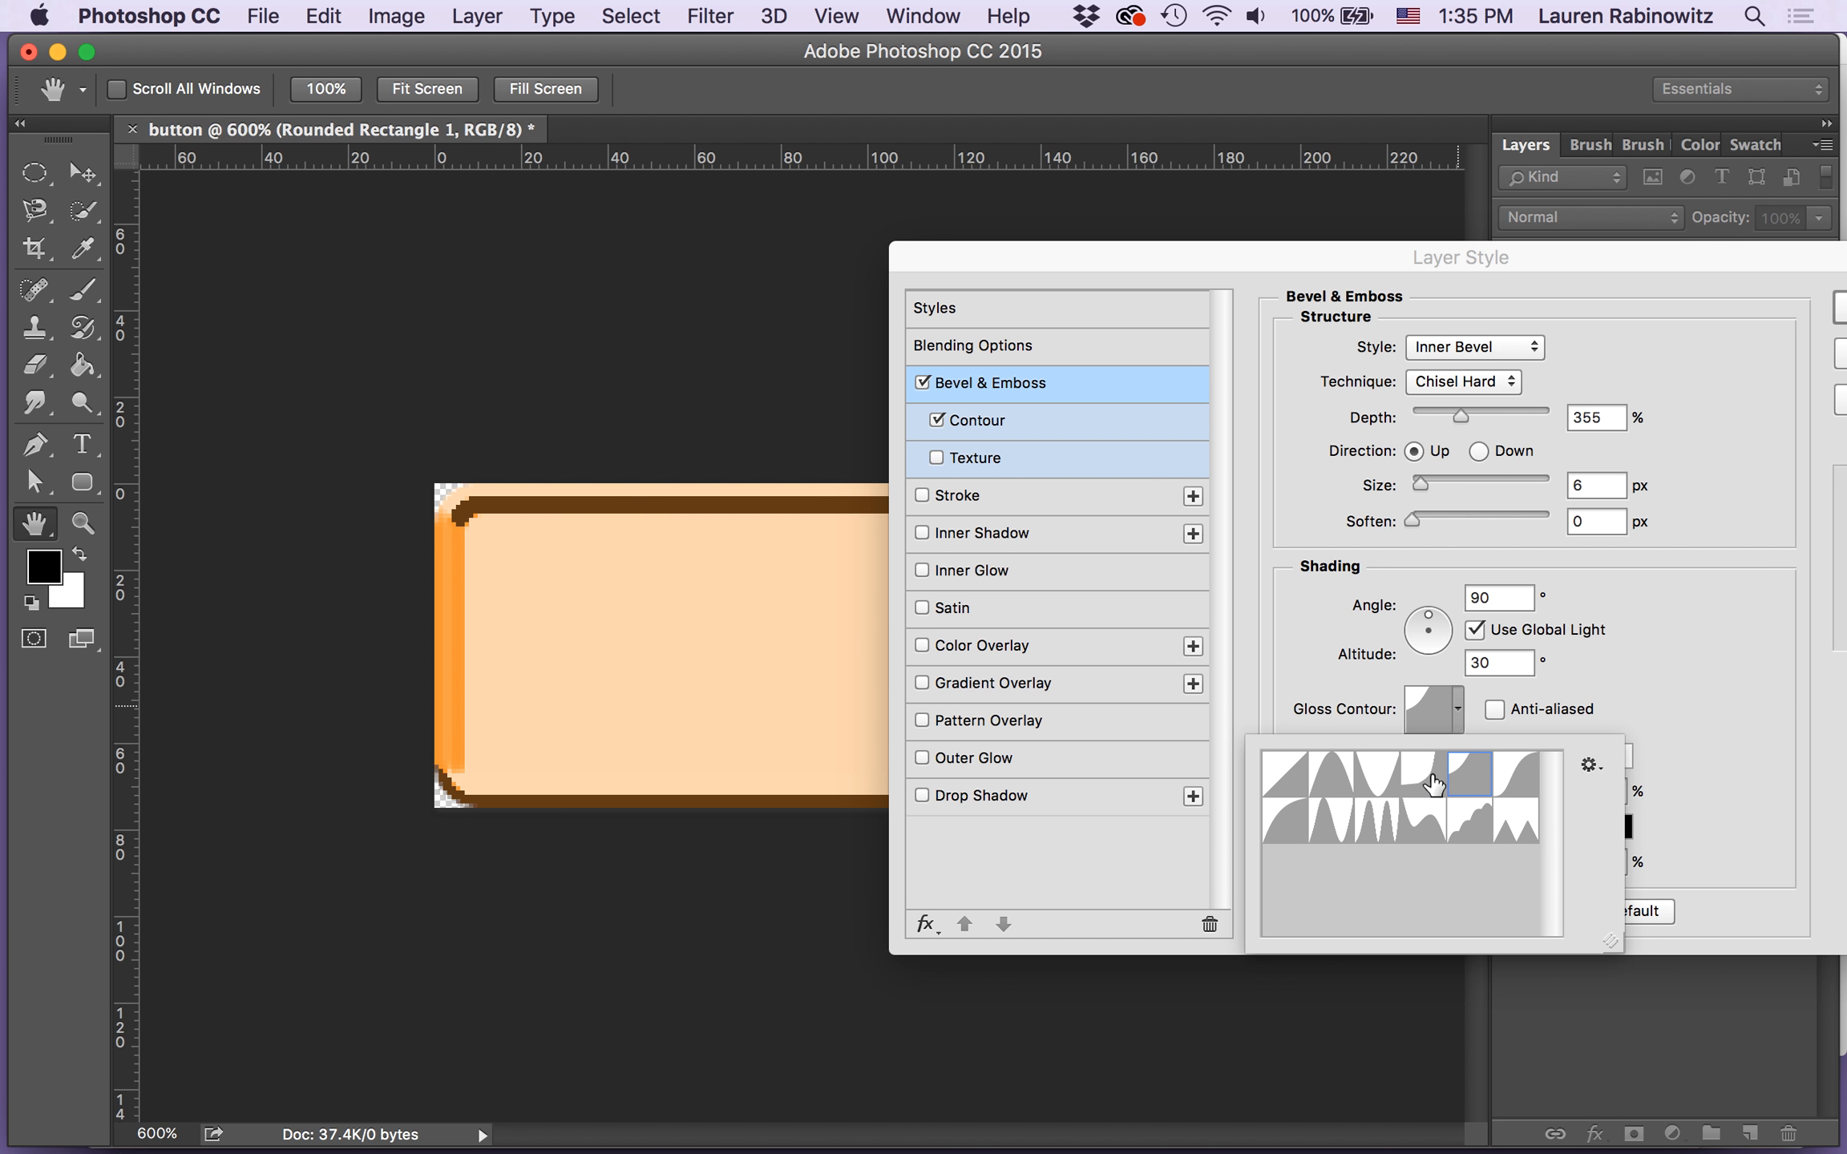
pyautogui.click(1433, 784)
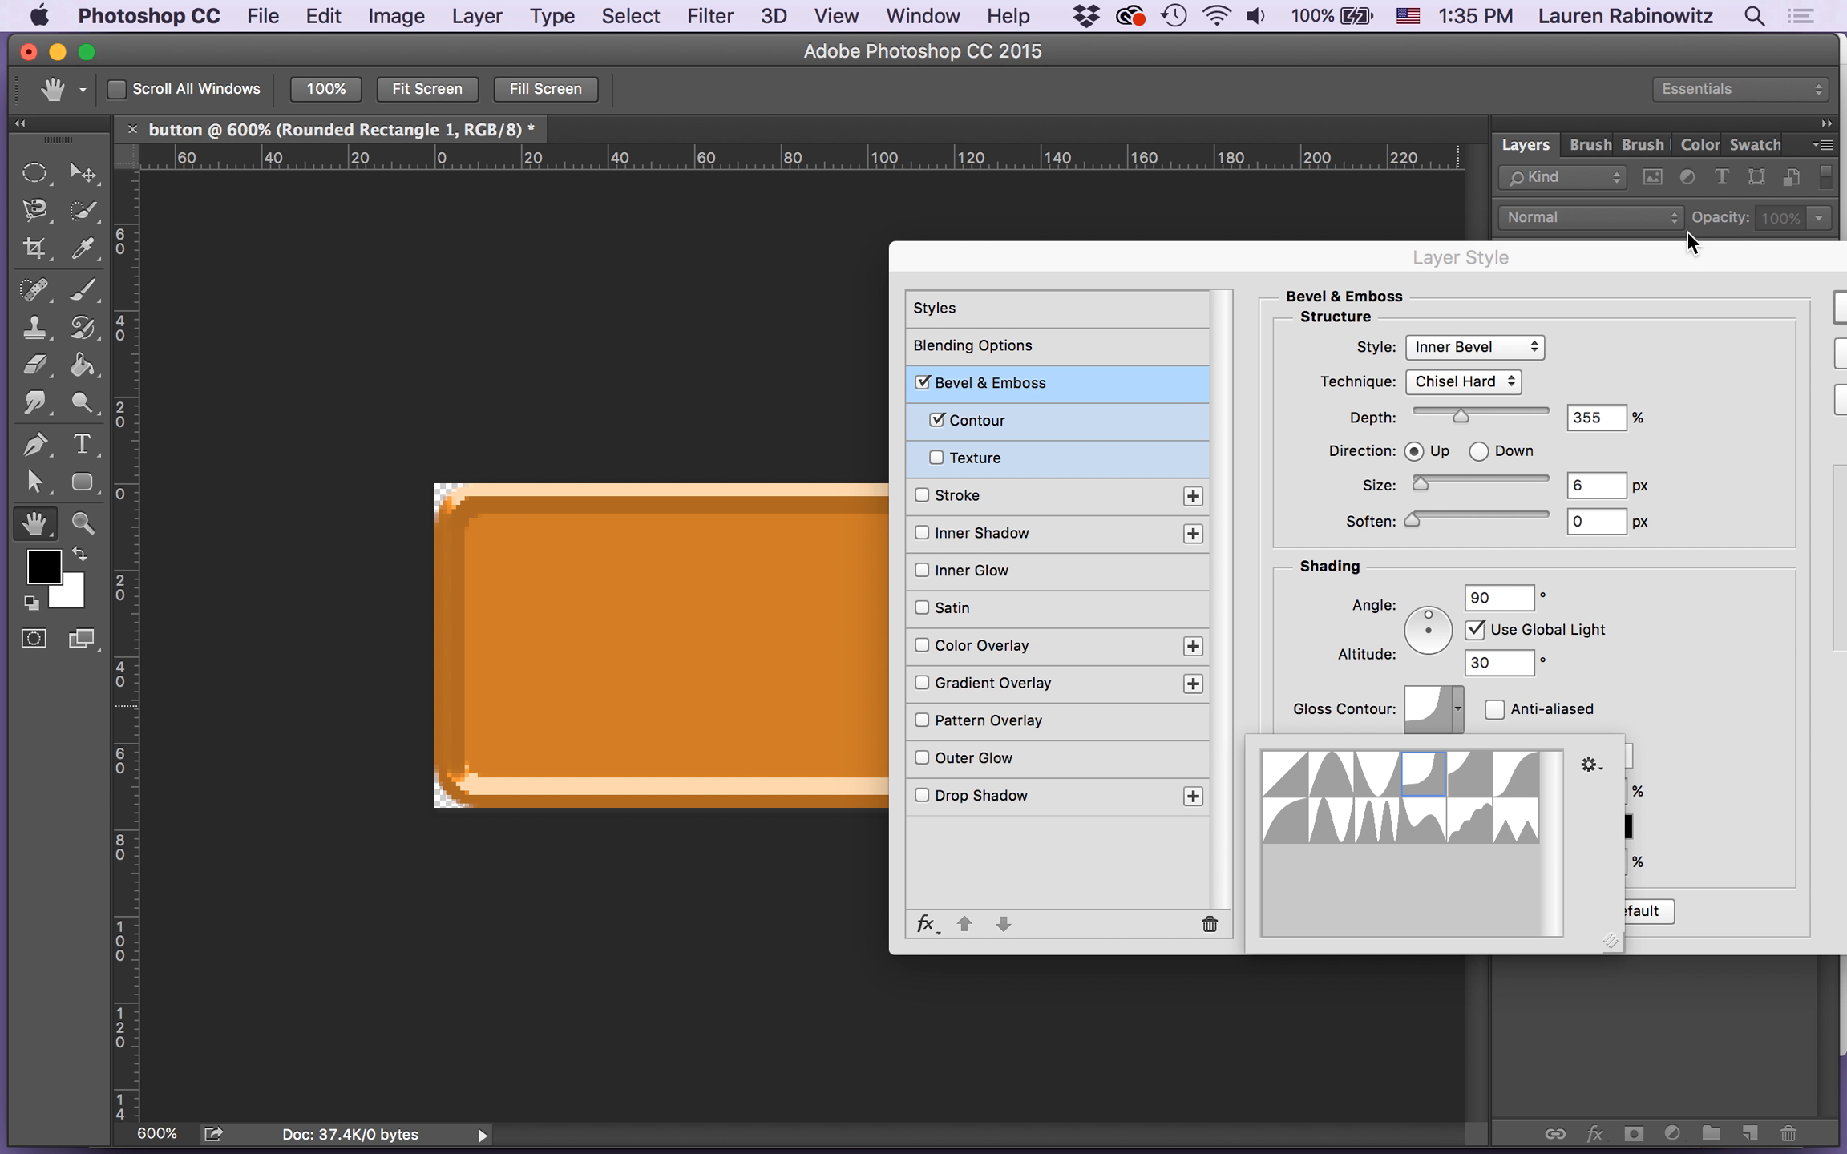
pyautogui.moveTo(1668, 258); pyautogui.dragTo(1378, 237)
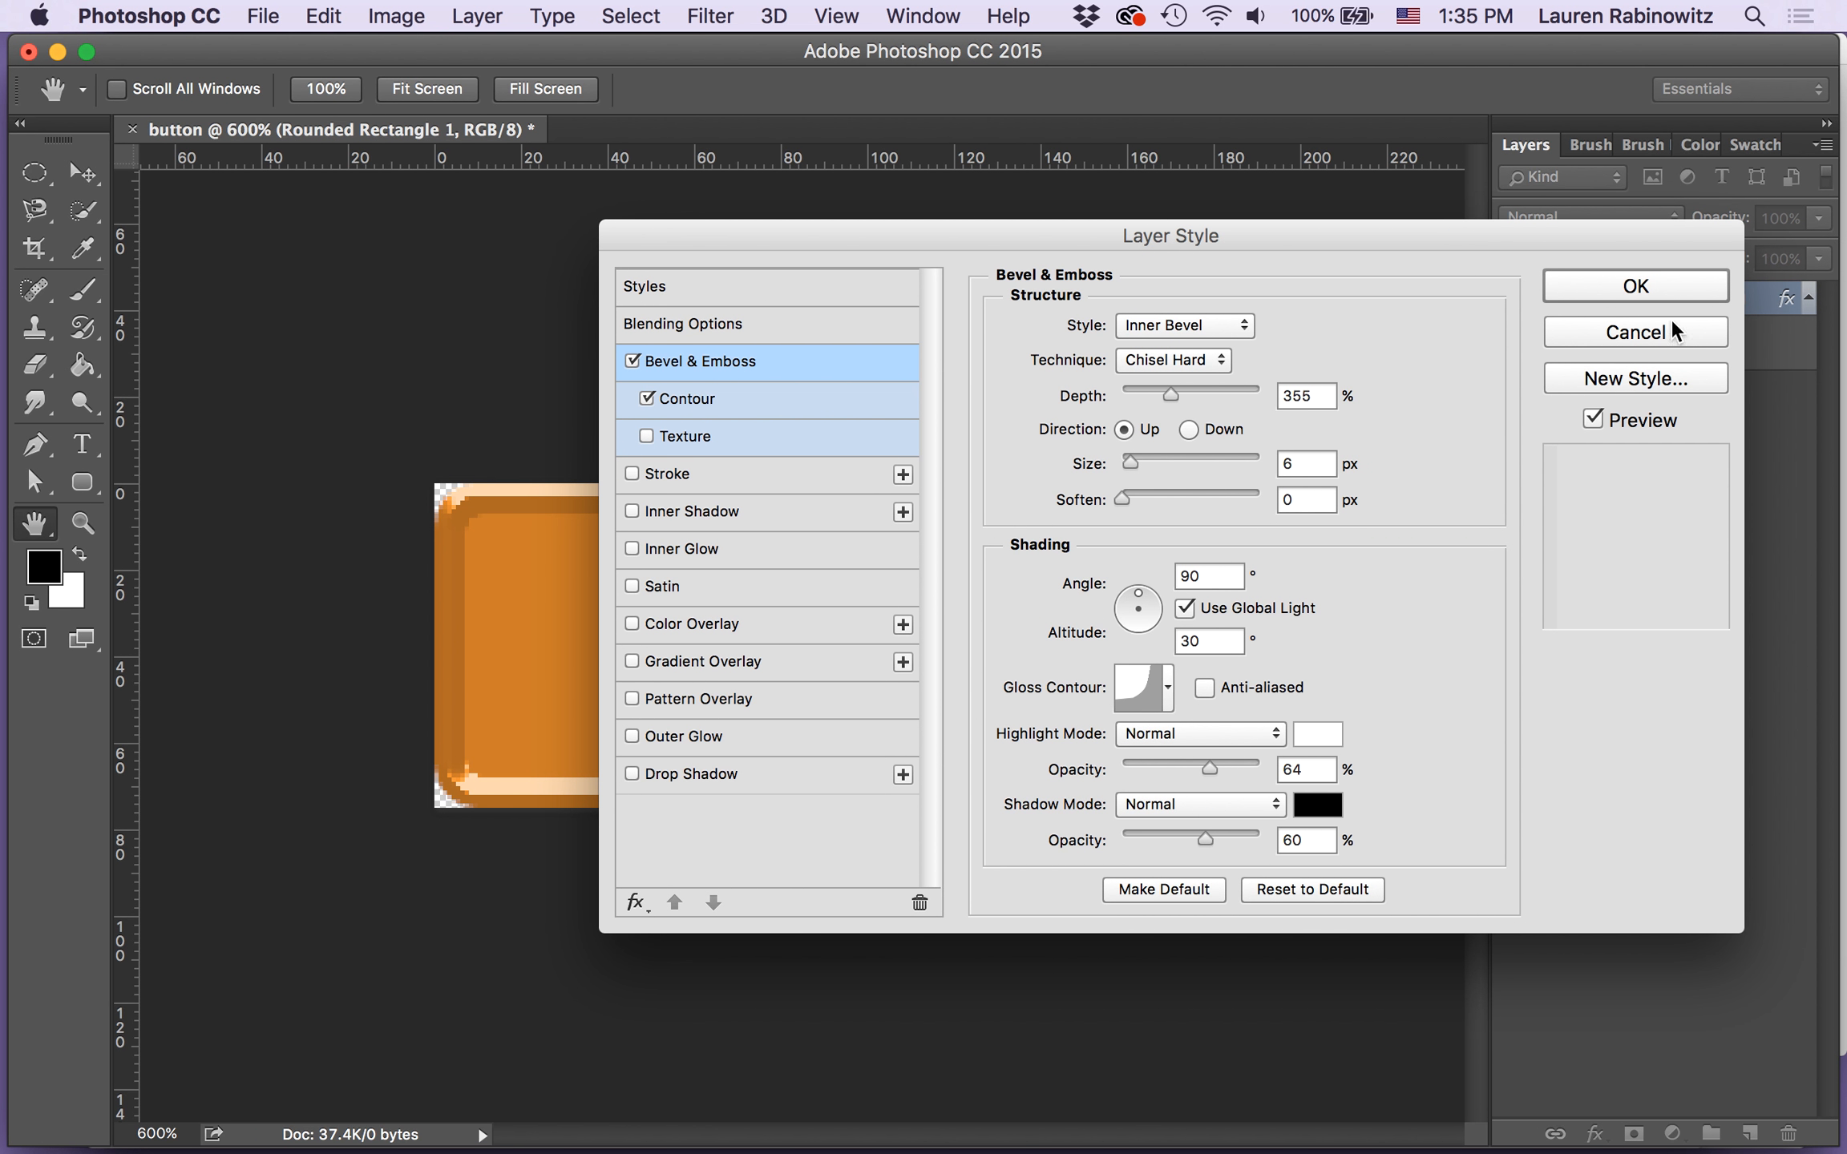
pyautogui.click(1639, 286)
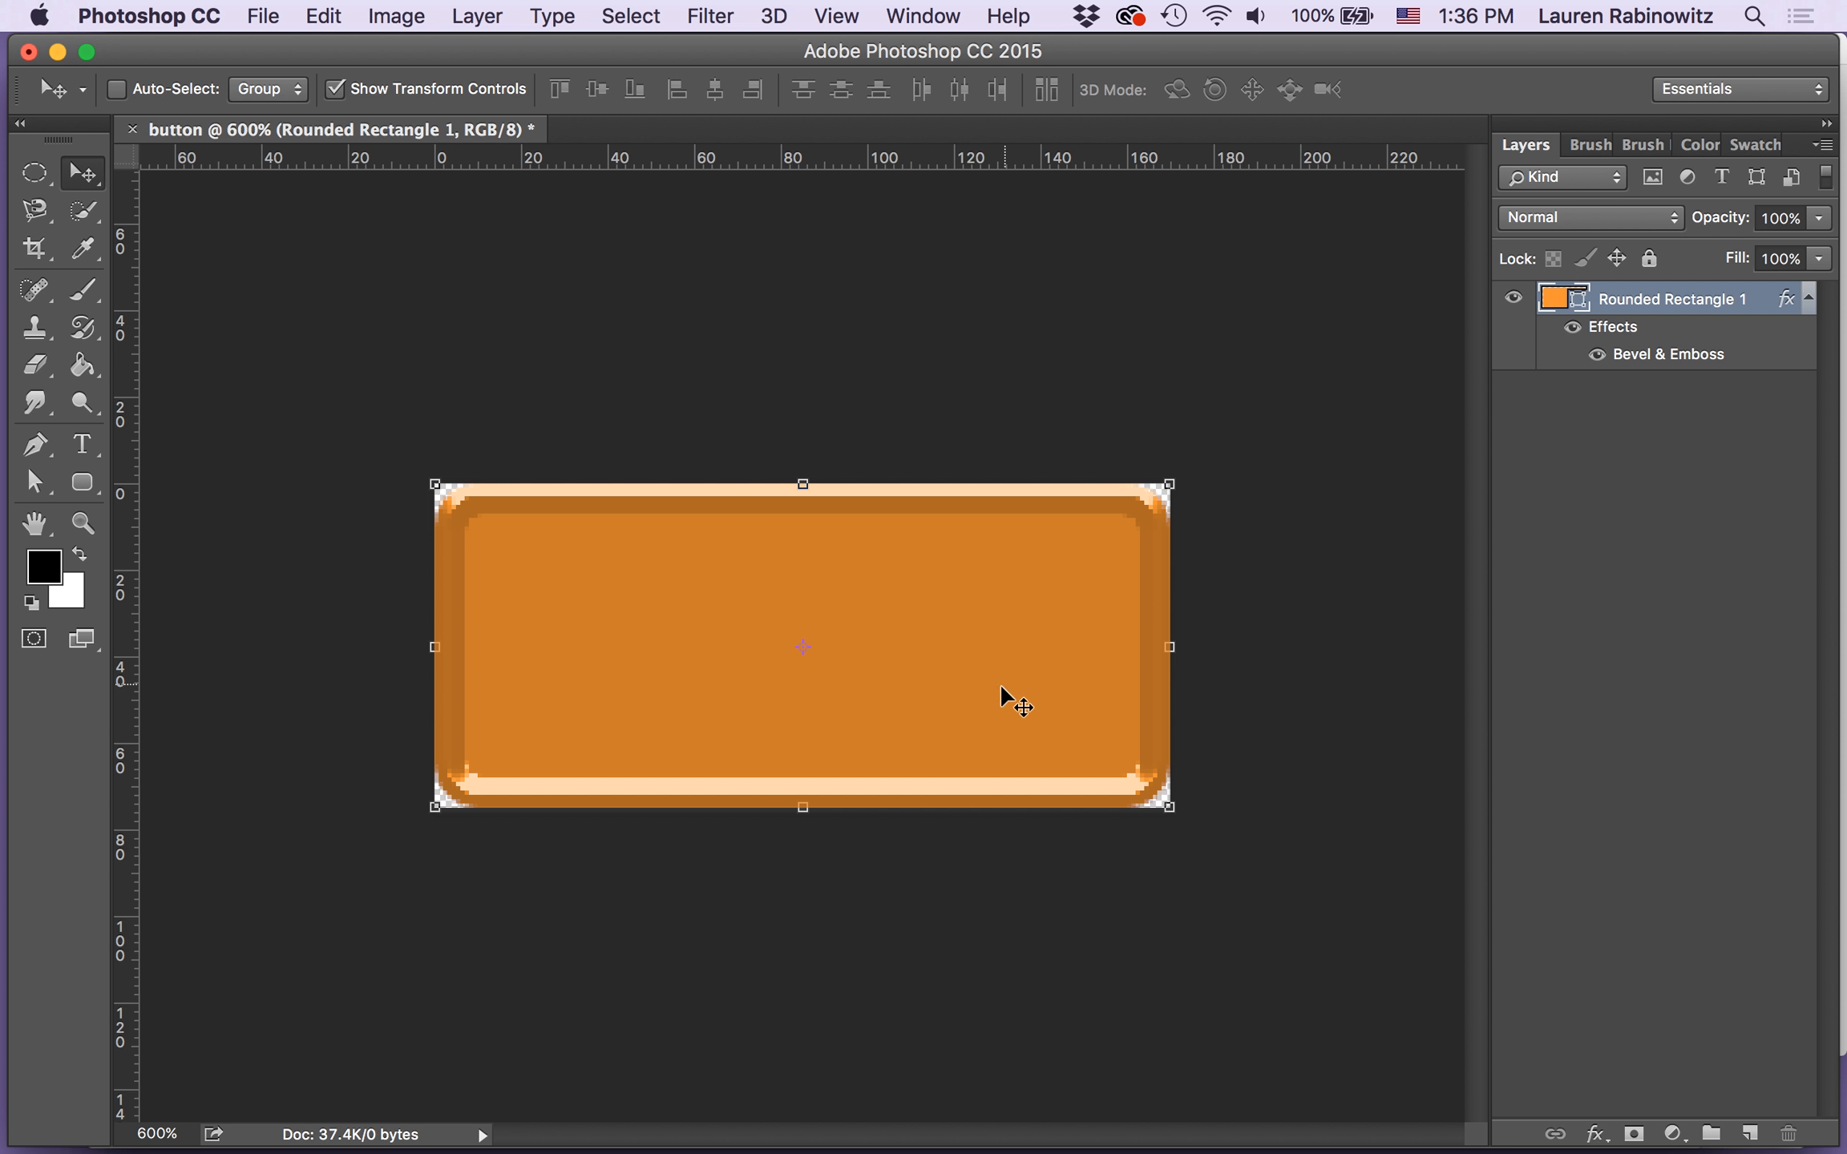
# Step: Add a new layer above the rounded rectangle and set the Type tool's text colour to web-safe white, ffffff
pyautogui.click(1751, 1135)
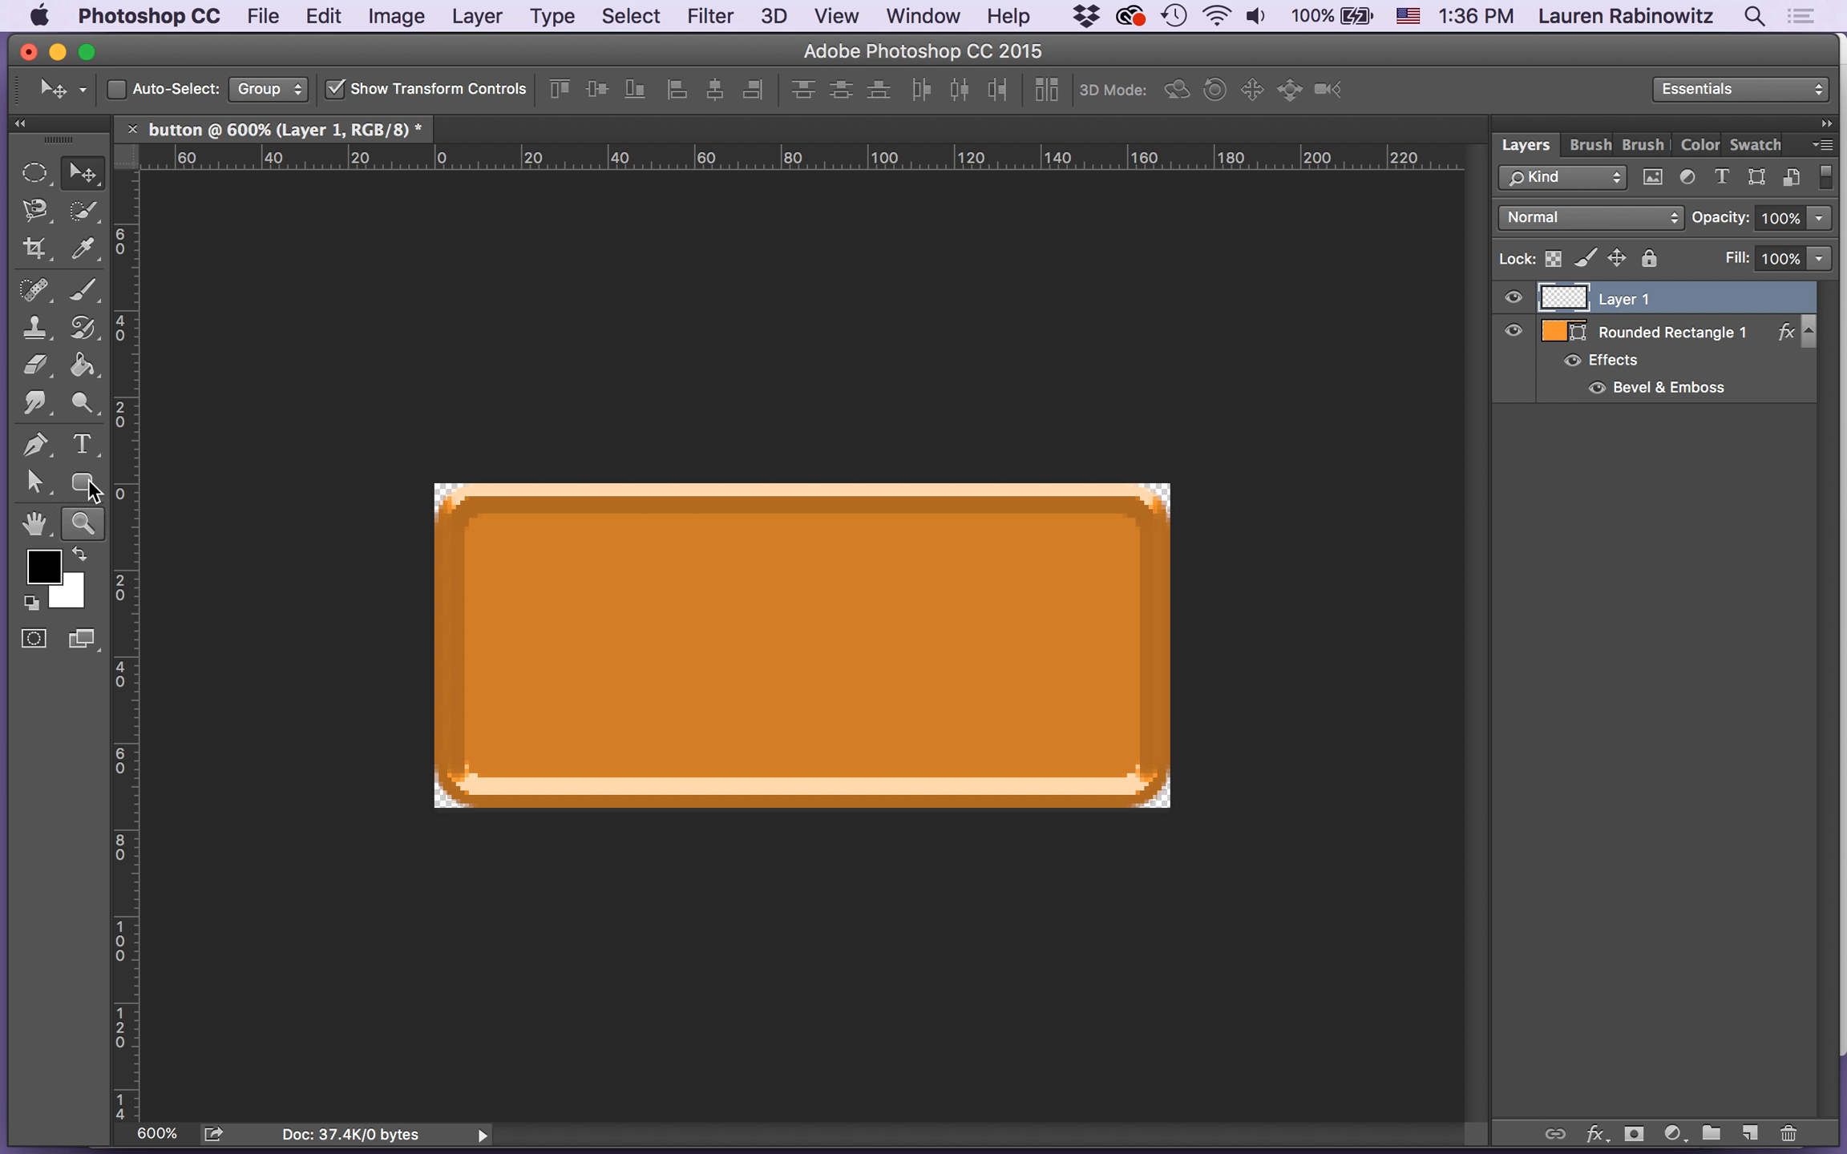
pyautogui.click(84, 447)
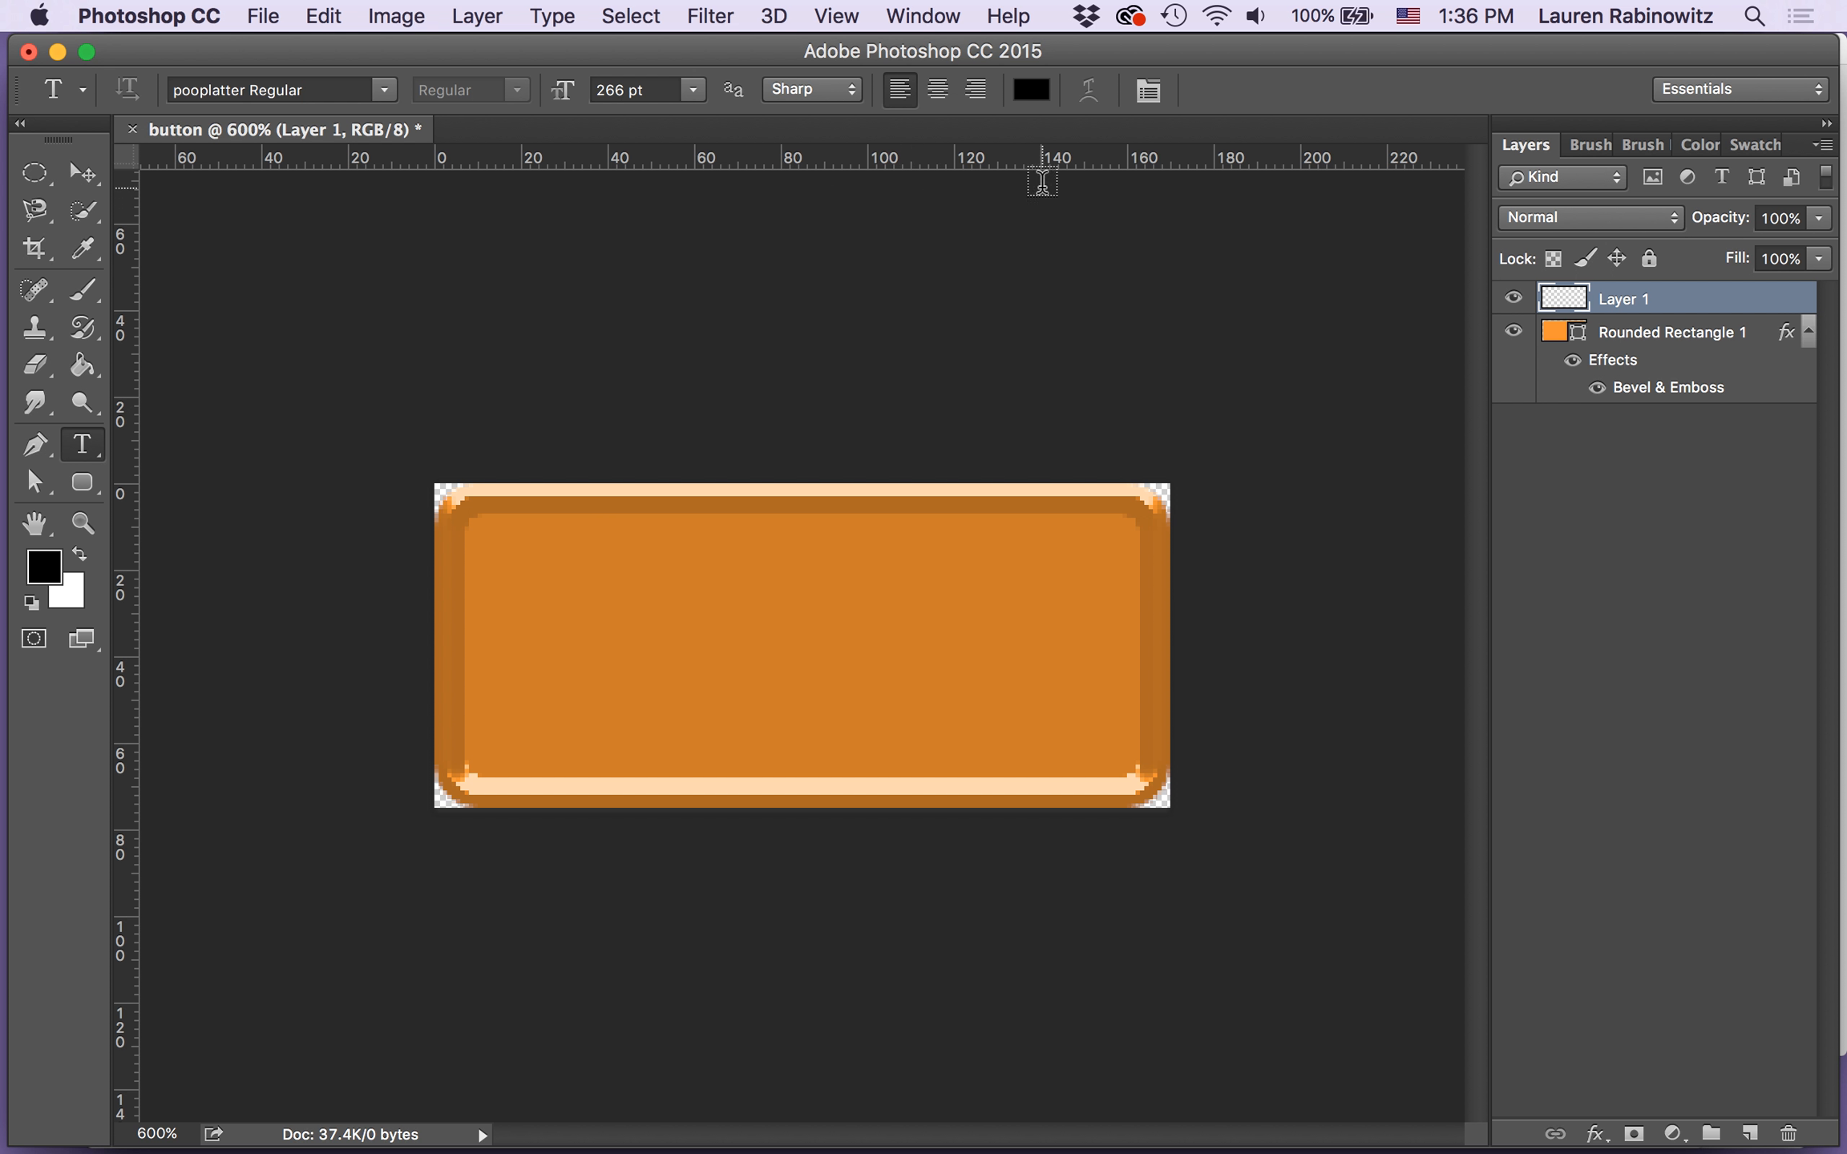
pyautogui.click(1032, 90)
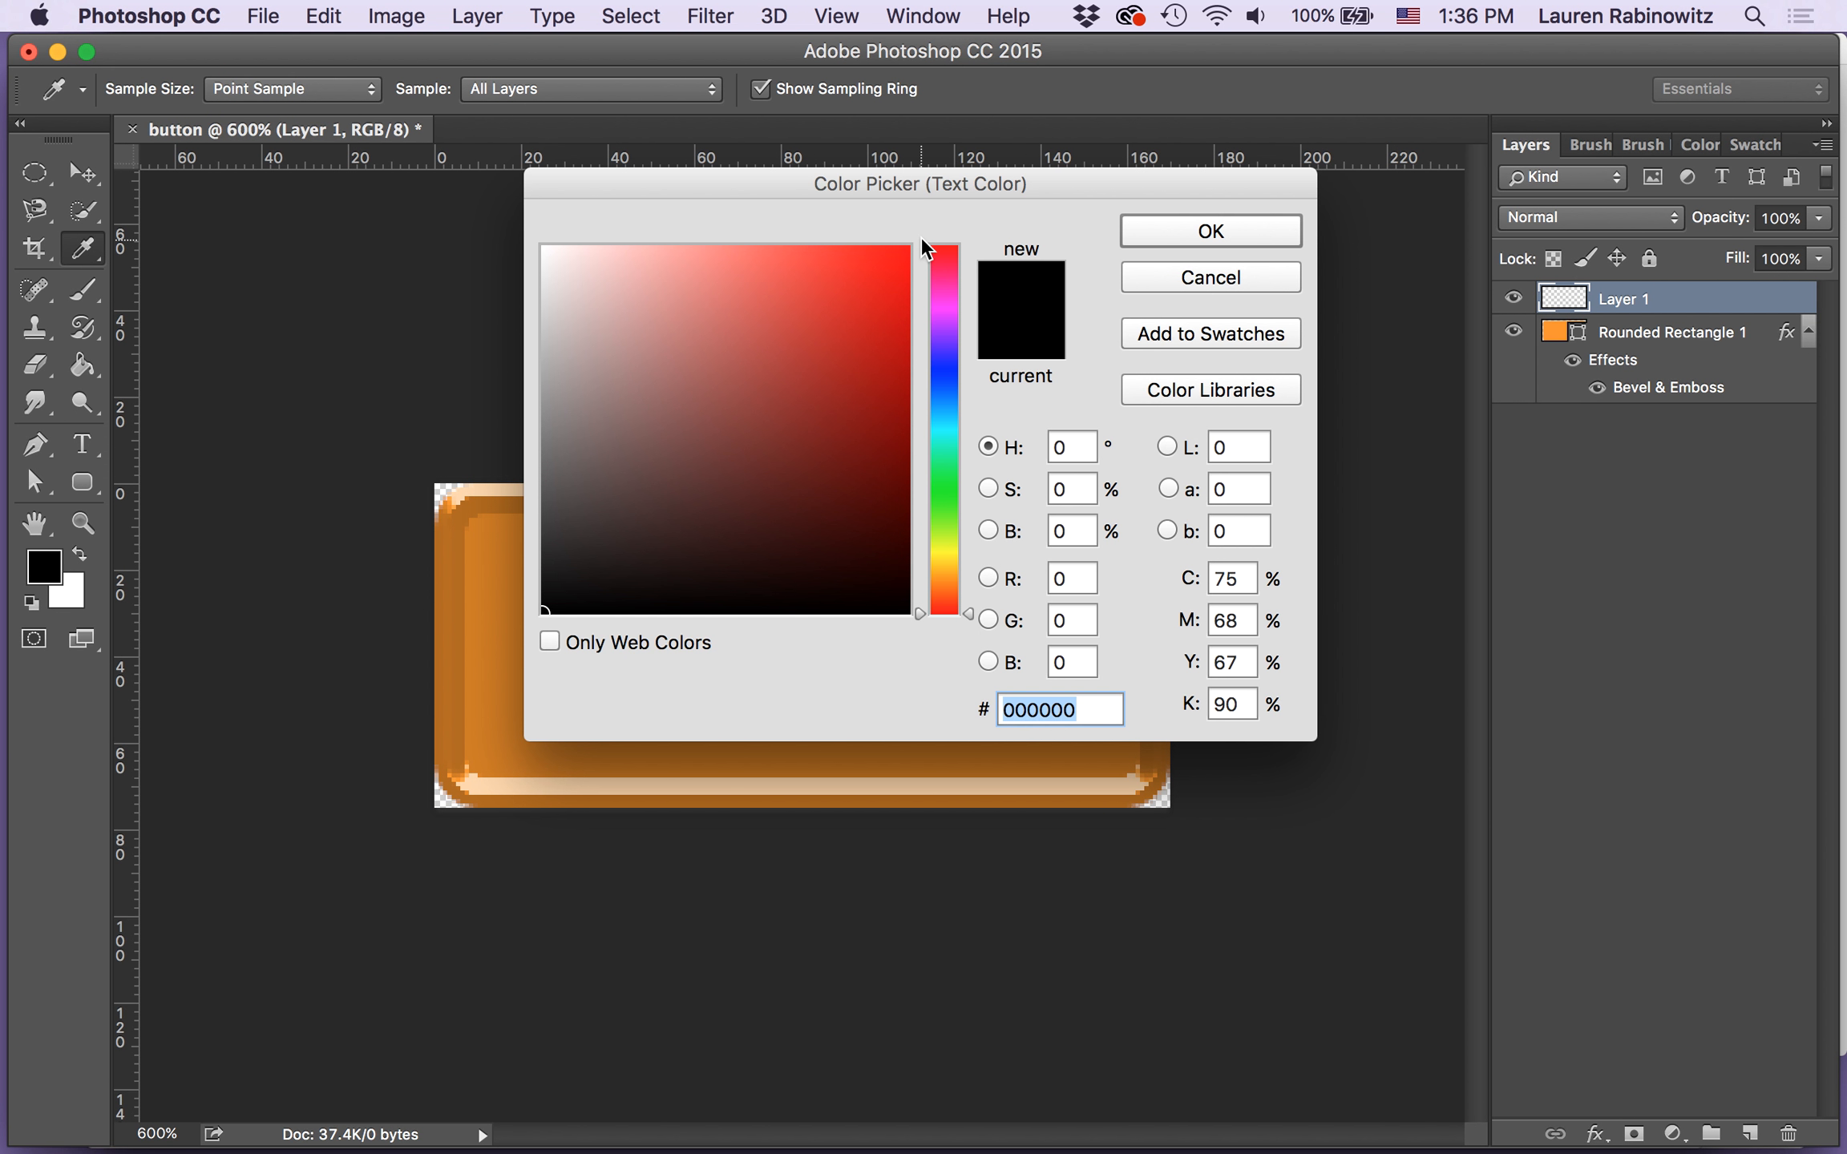
pyautogui.click(550, 642)
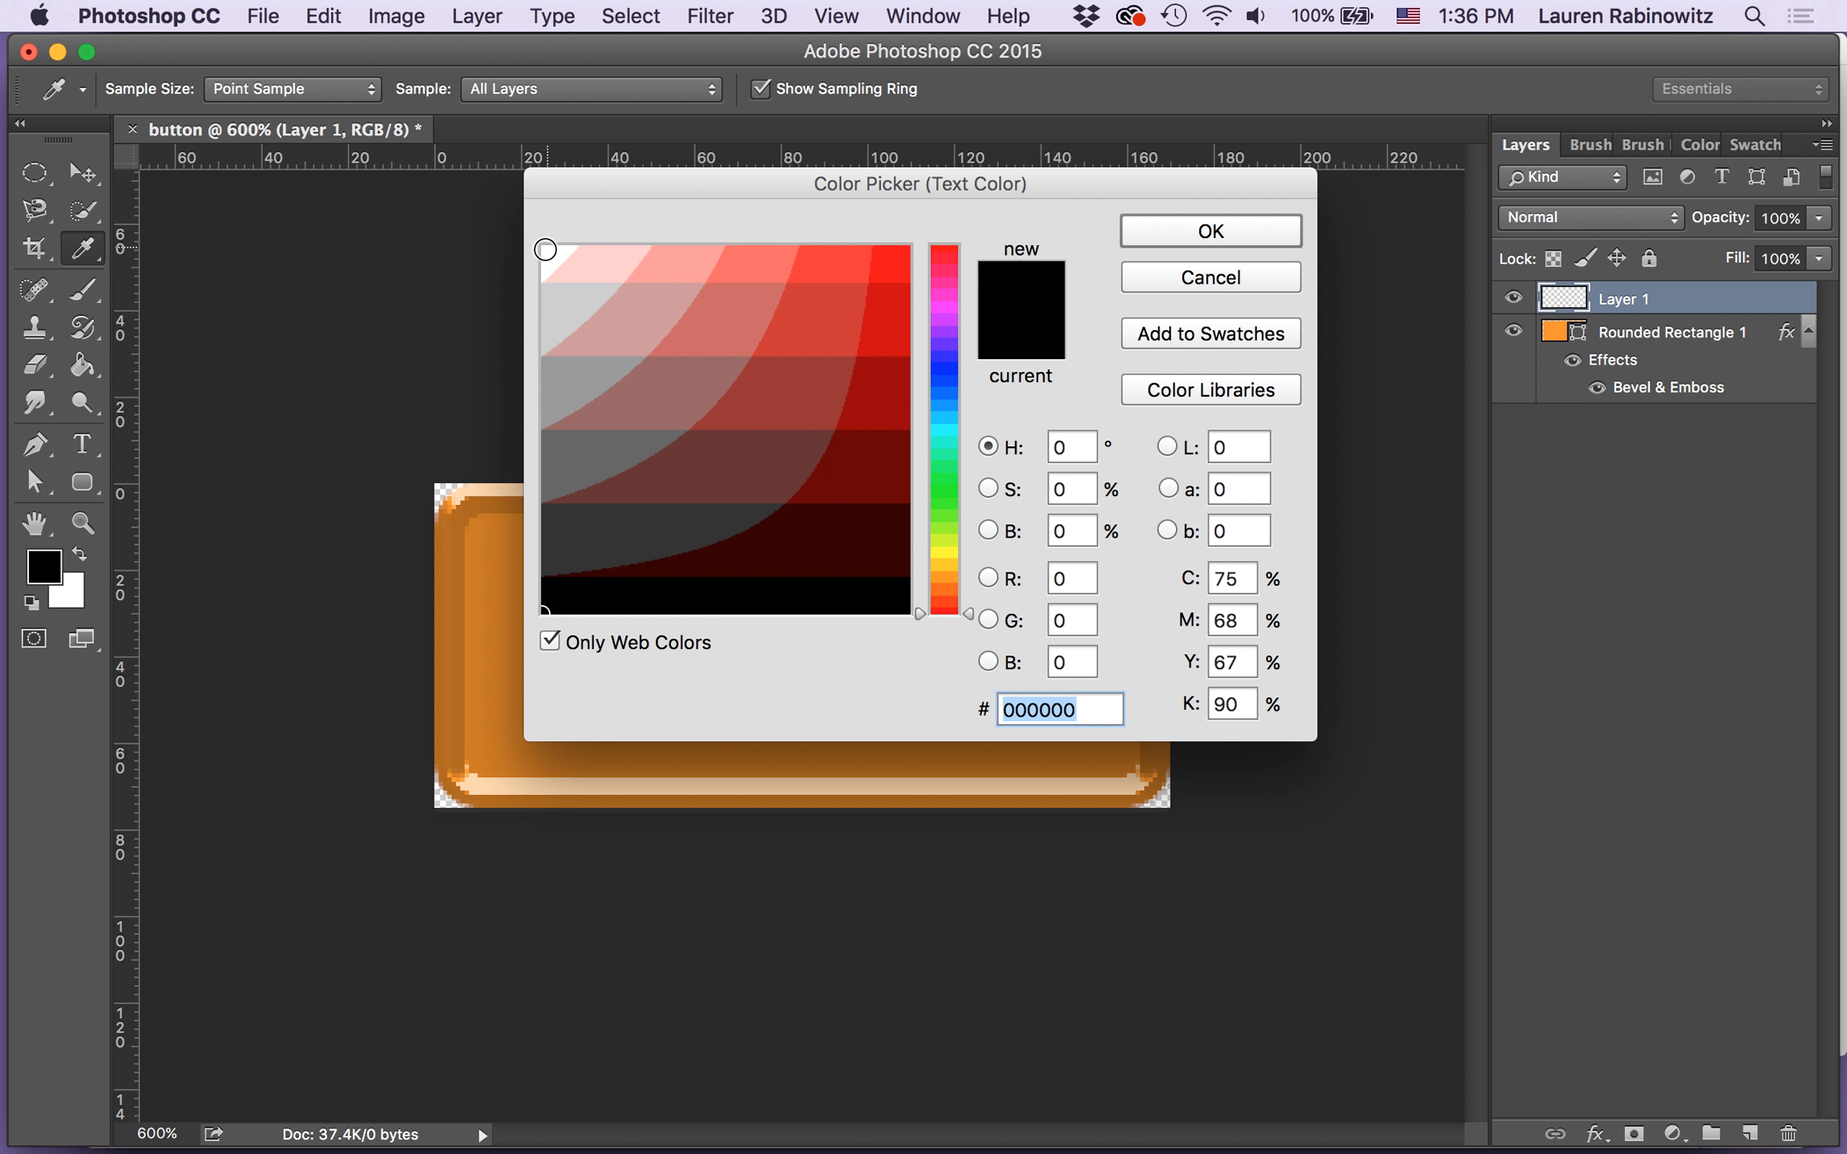
pyautogui.click(550, 248)
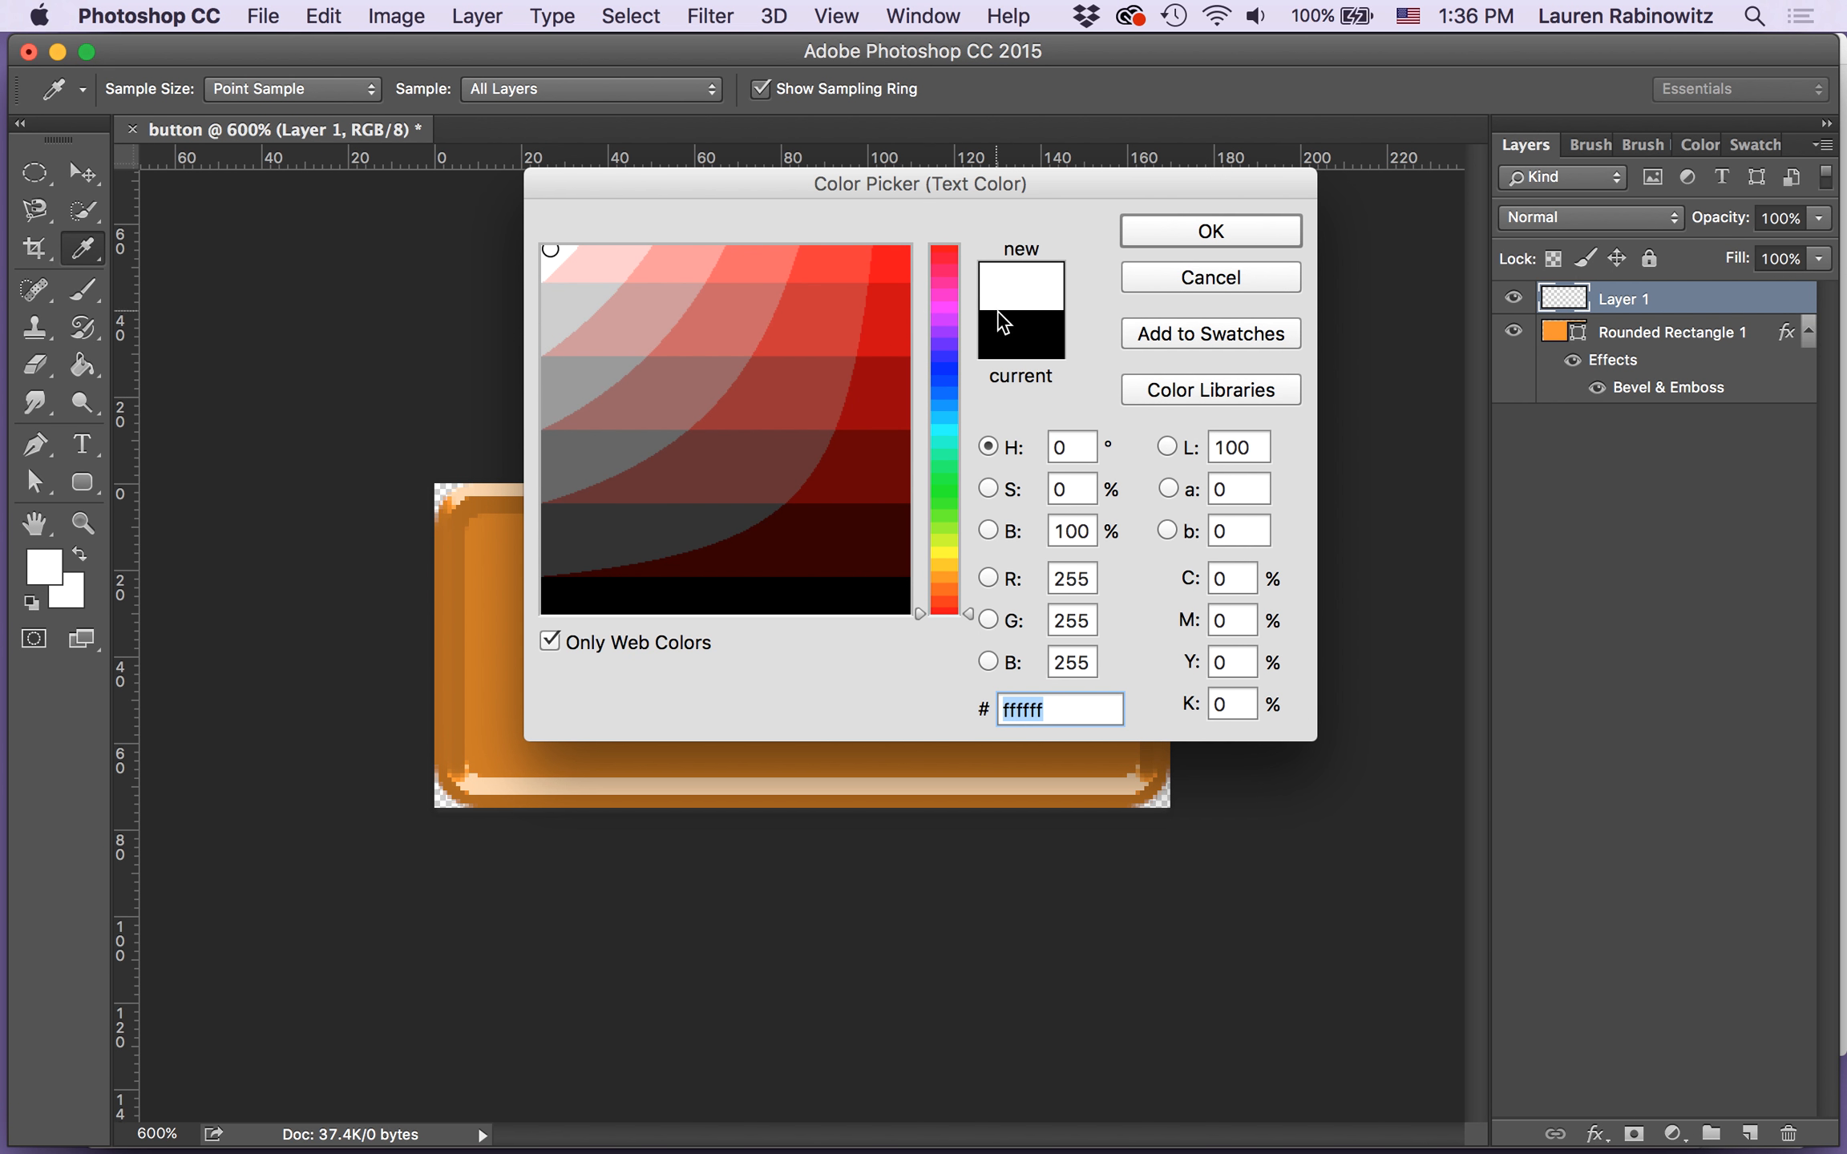
pyautogui.click(1218, 231)
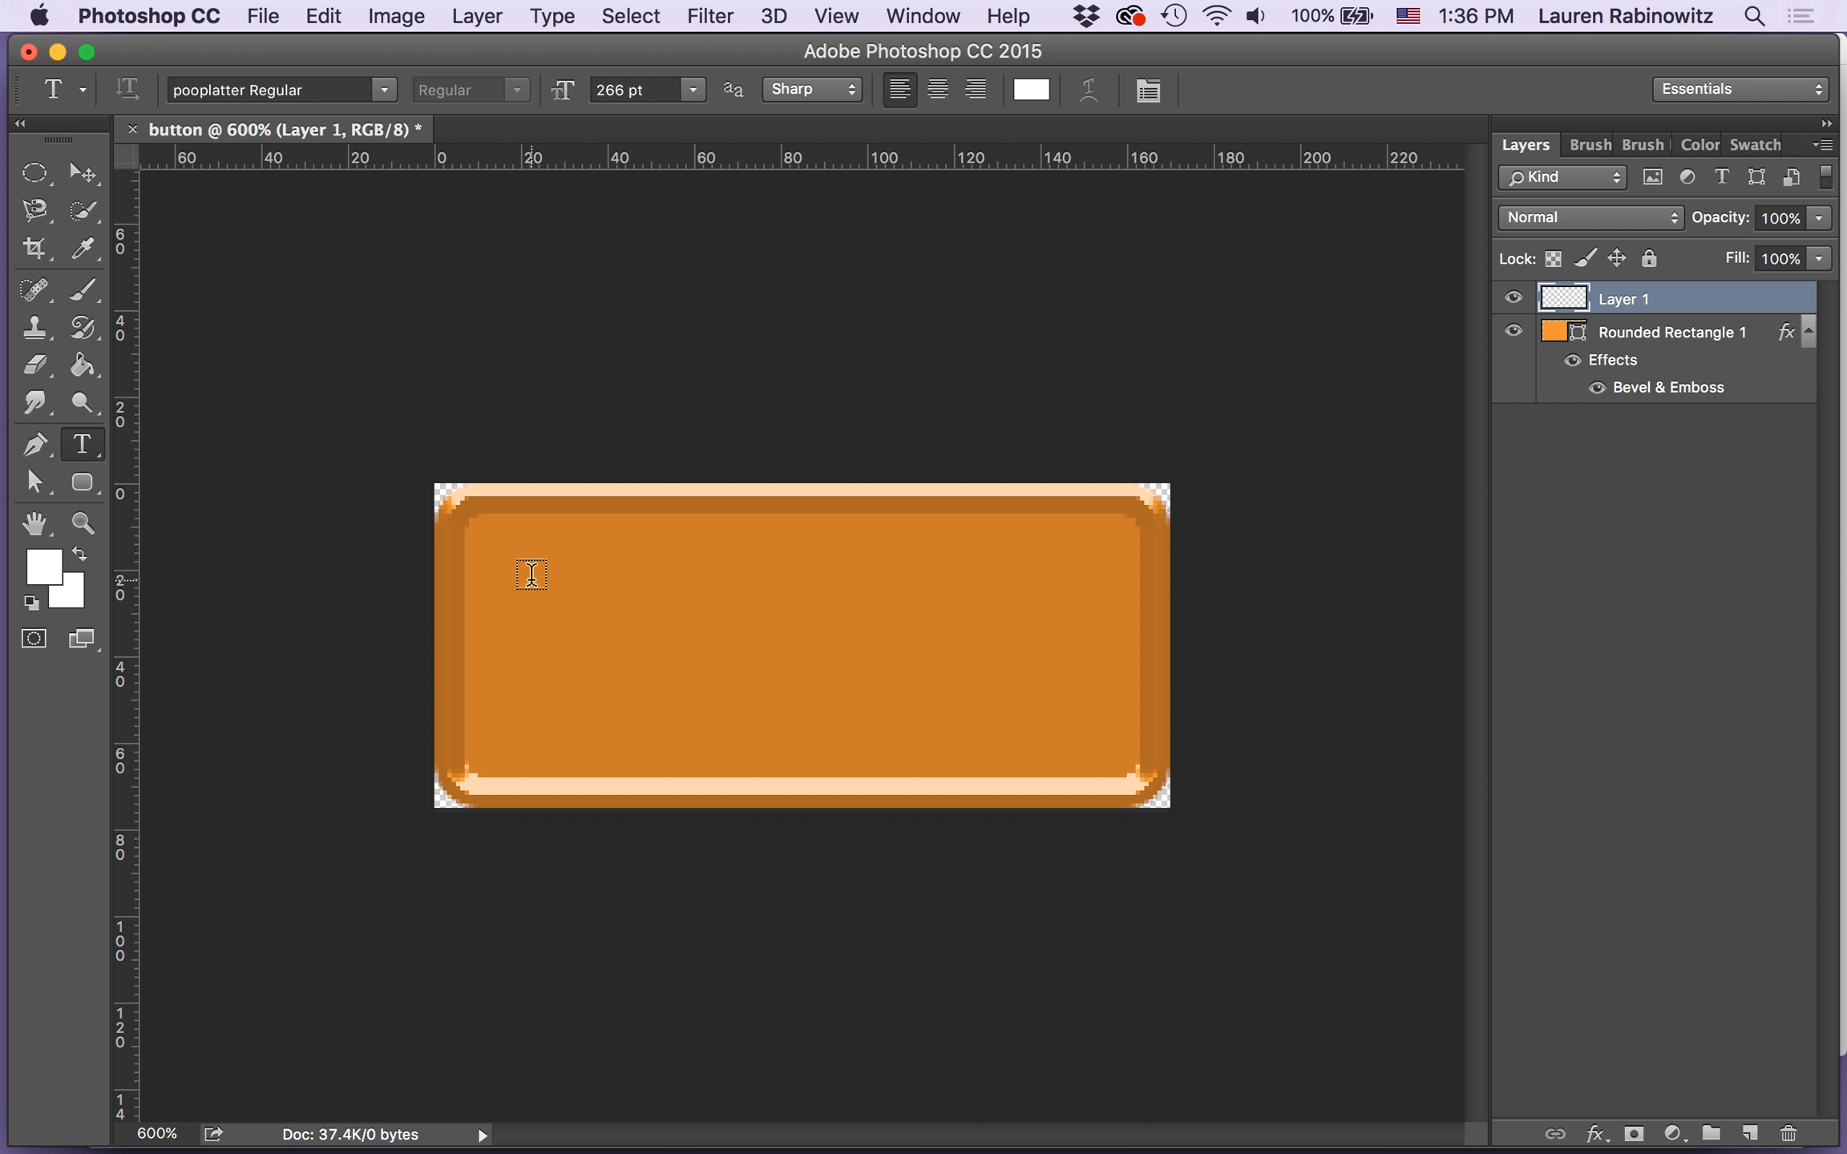
# Step: Draw a text box about 146 by 51 px inside the button and centre-align its text
pyautogui.click(485, 529)
pyautogui.moveTo(485, 529); pyautogui.dragTo(1115, 754)
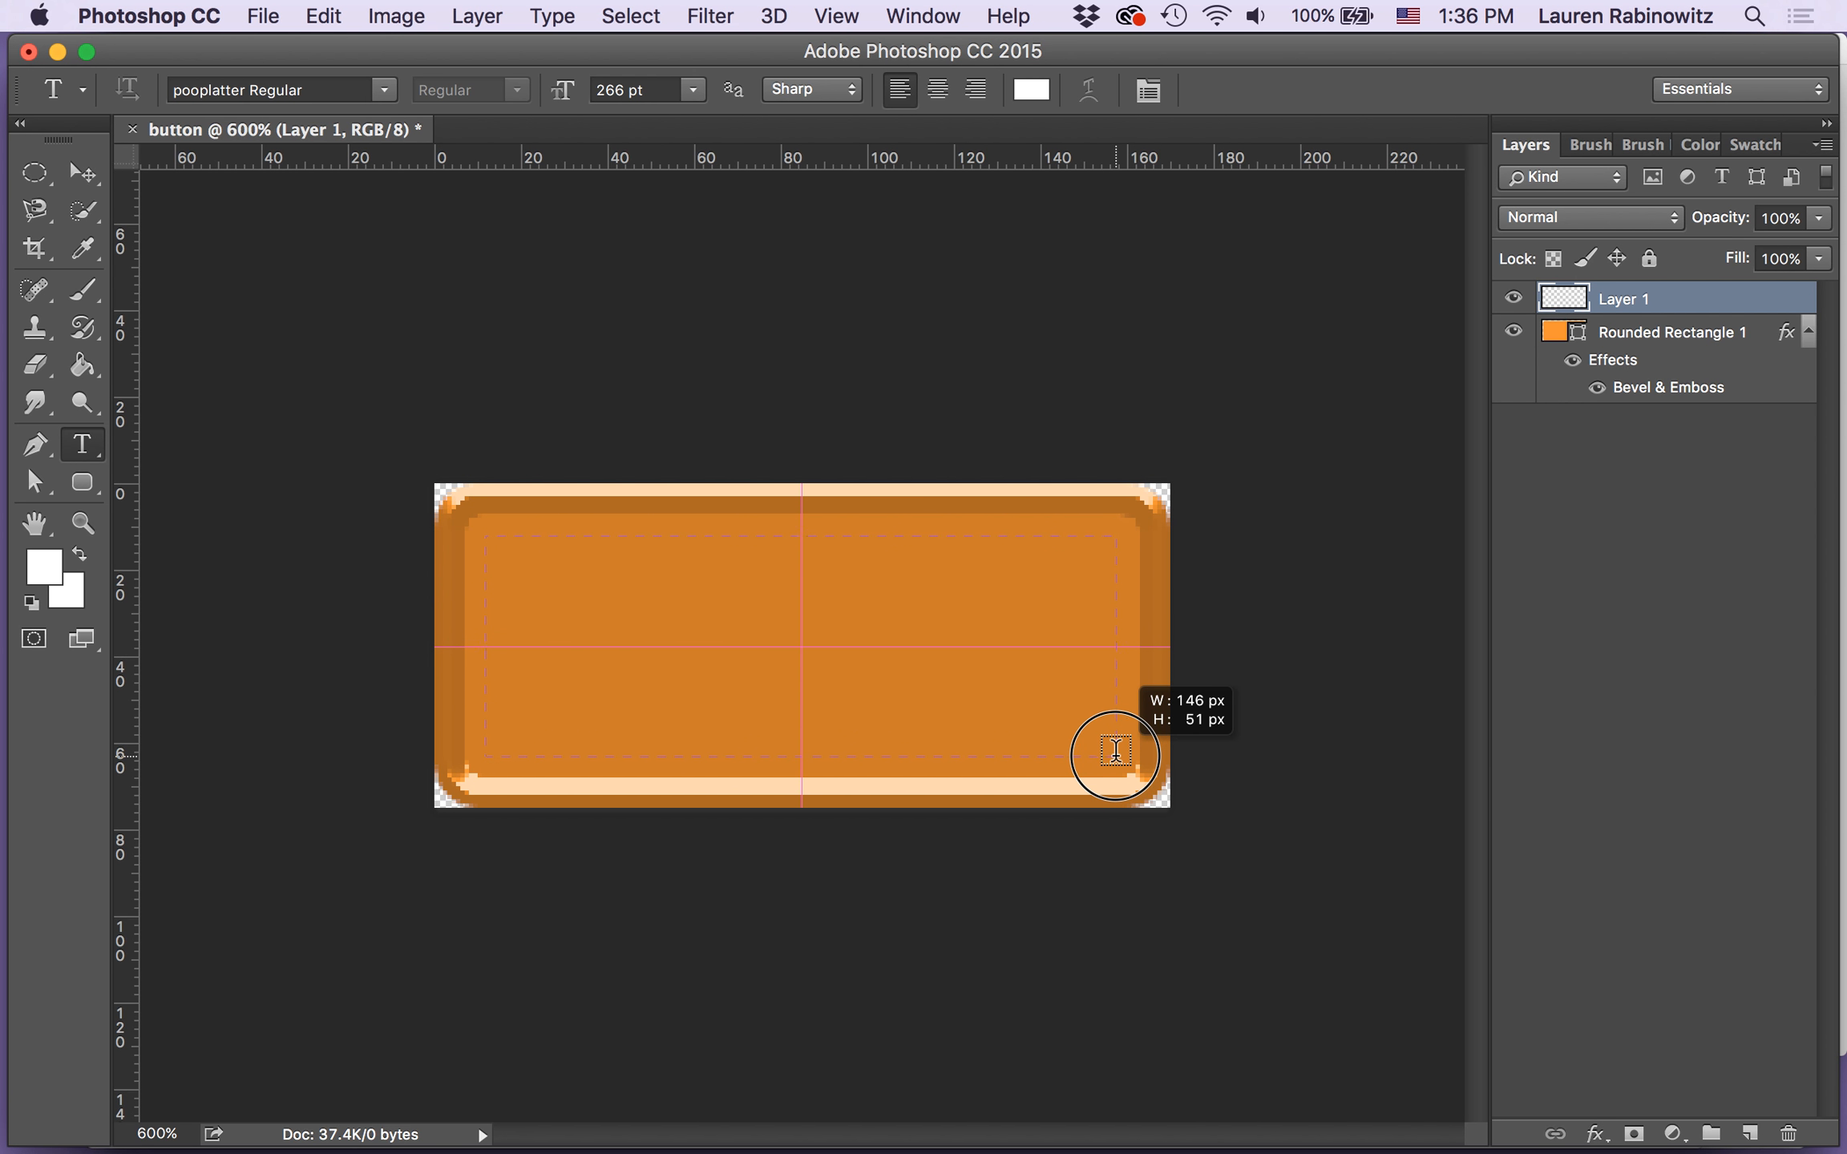
pyautogui.moveTo(1115, 755); pyautogui.dragTo(1115, 755)
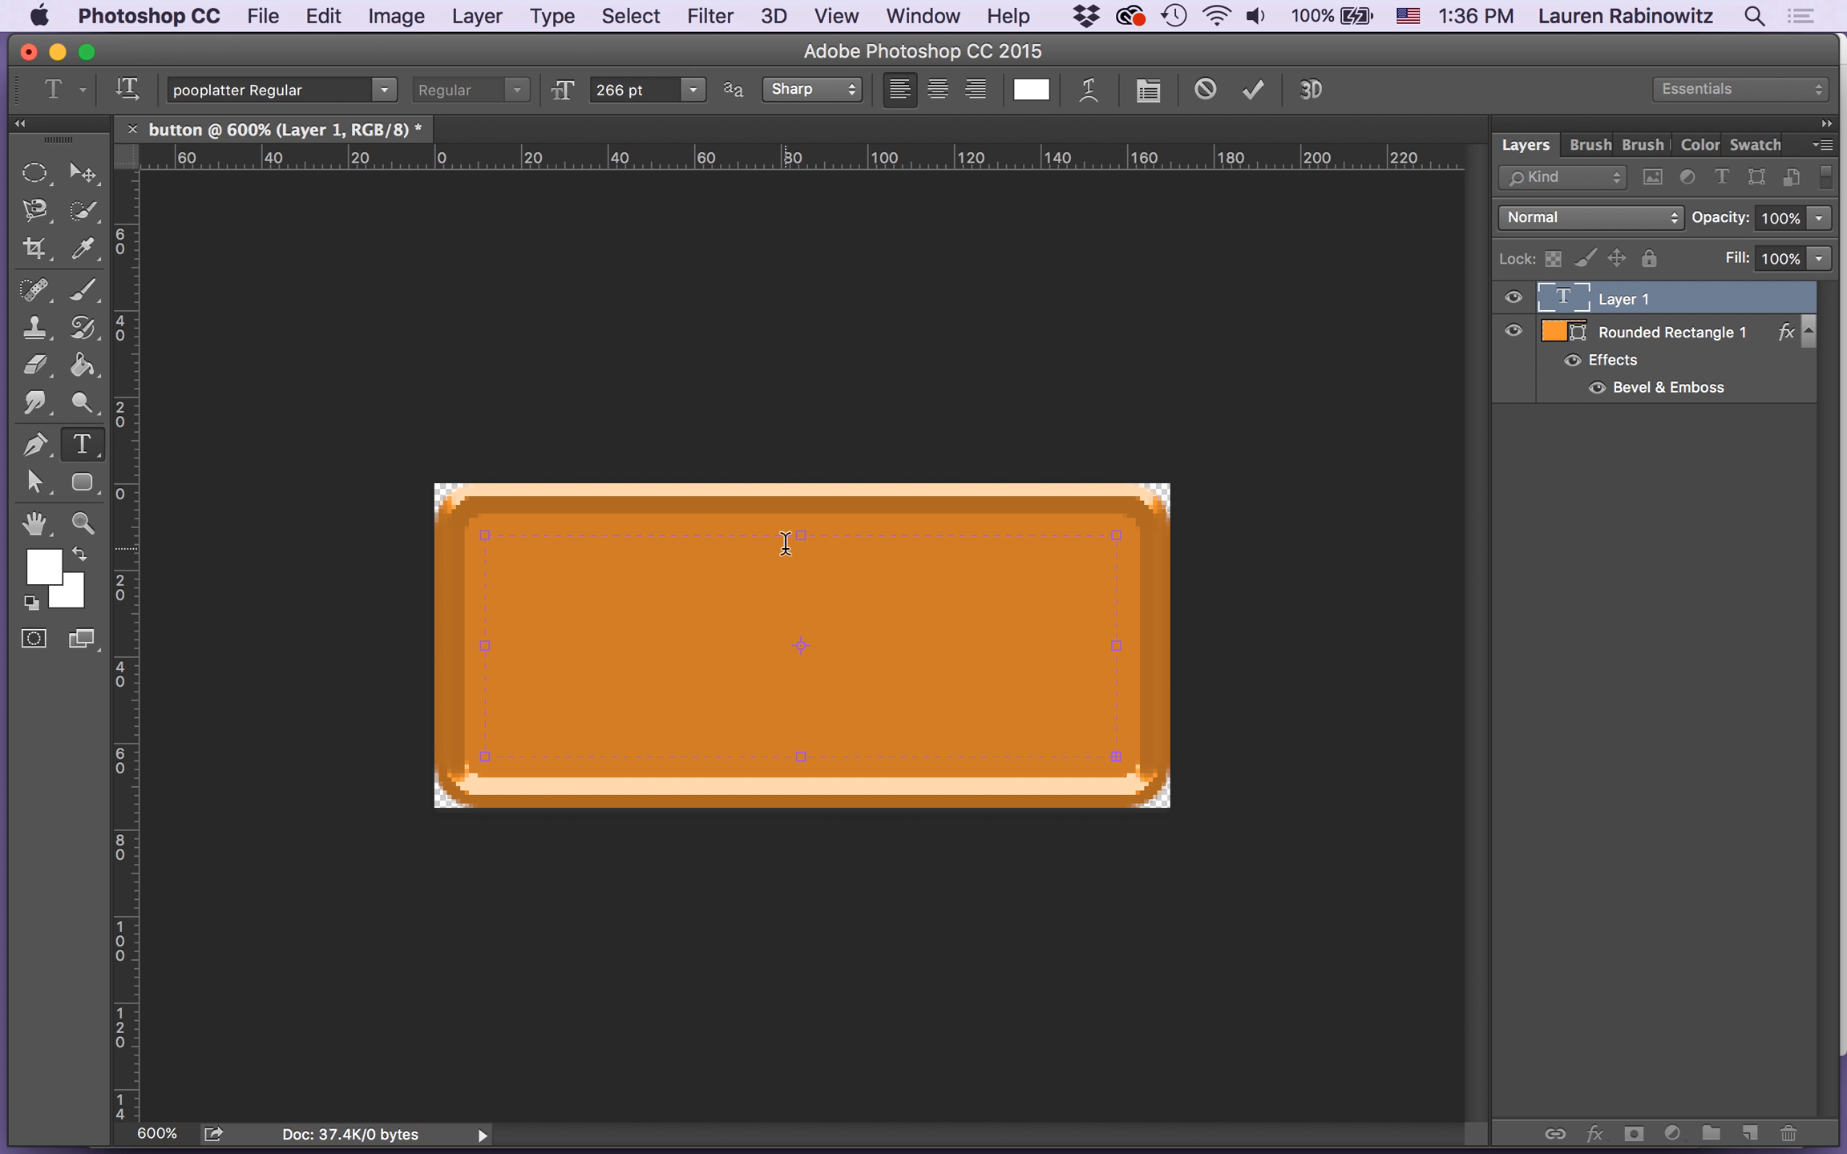
pyautogui.click(940, 91)
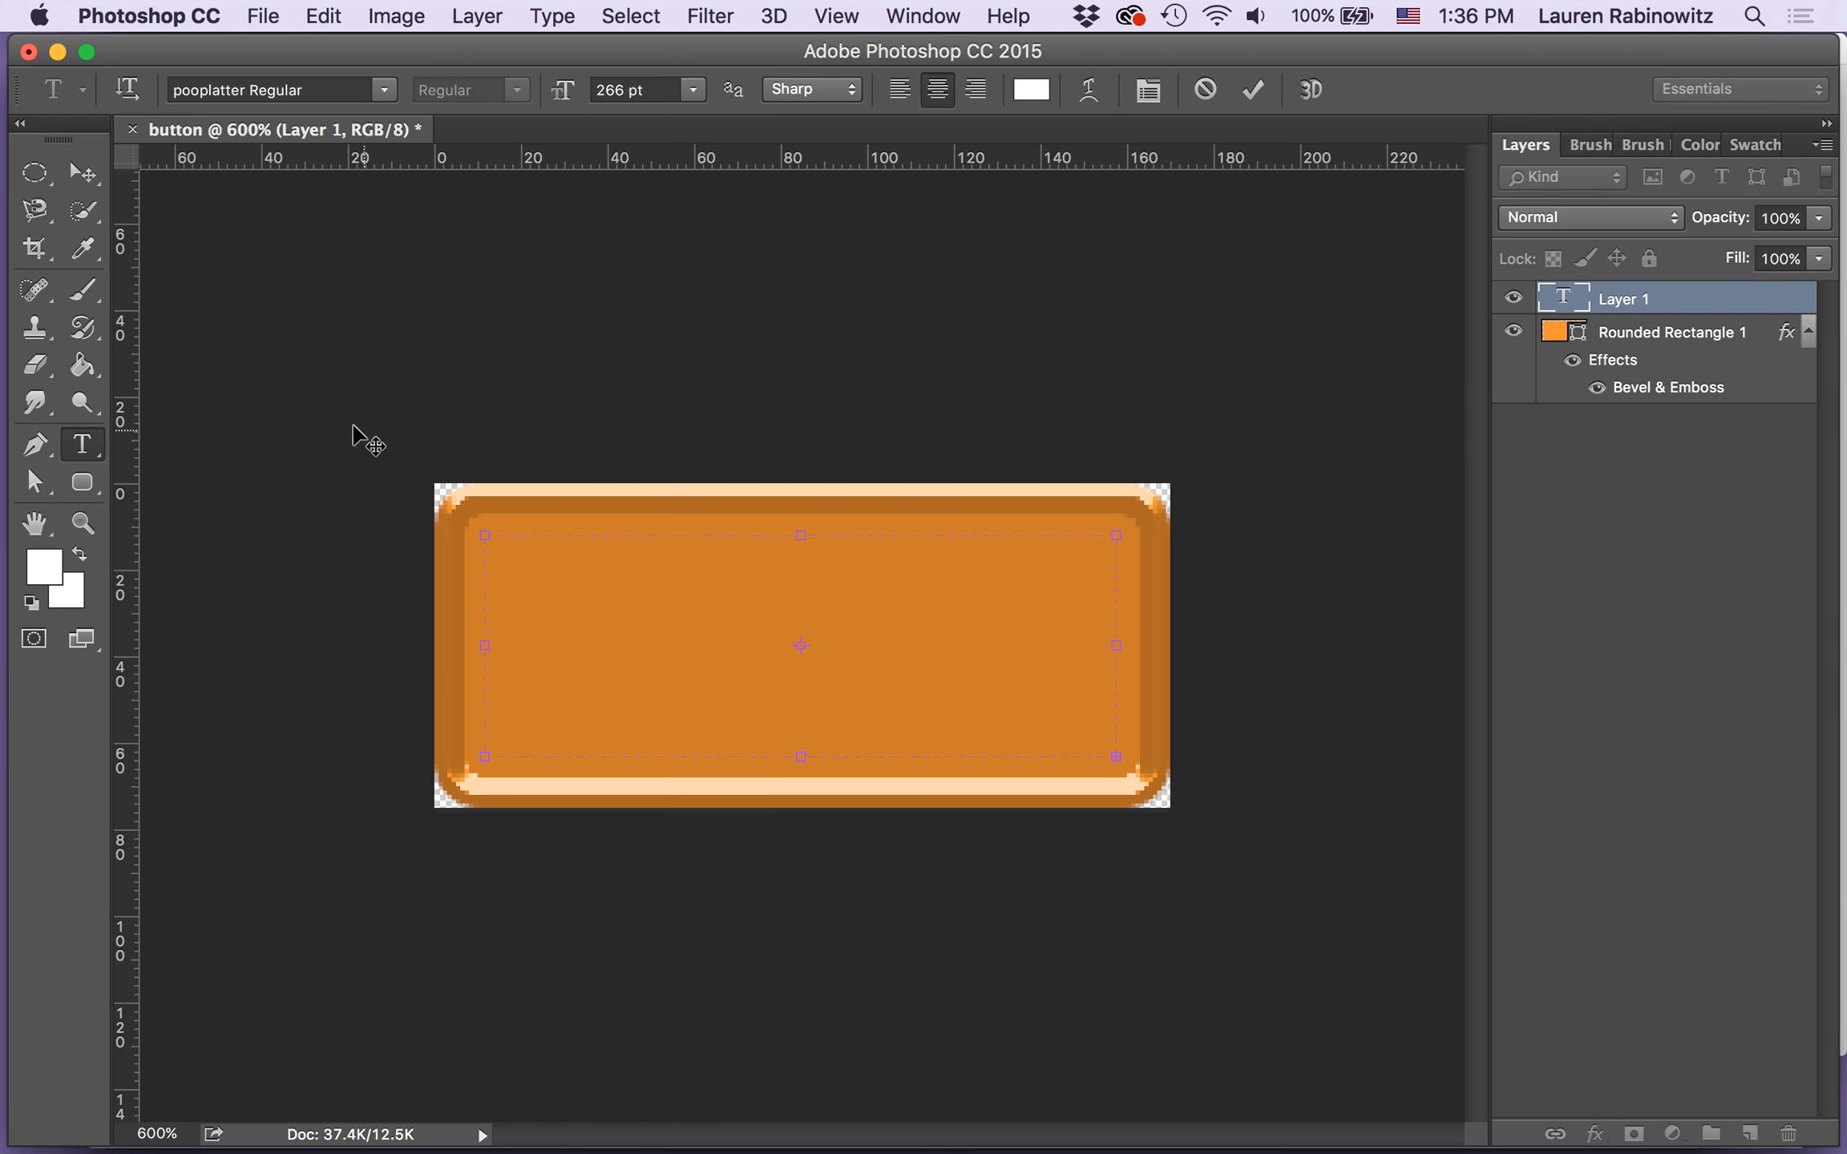
# Step: Set the label's font to Arial Bold at 14 pt
pyautogui.click(384, 90)
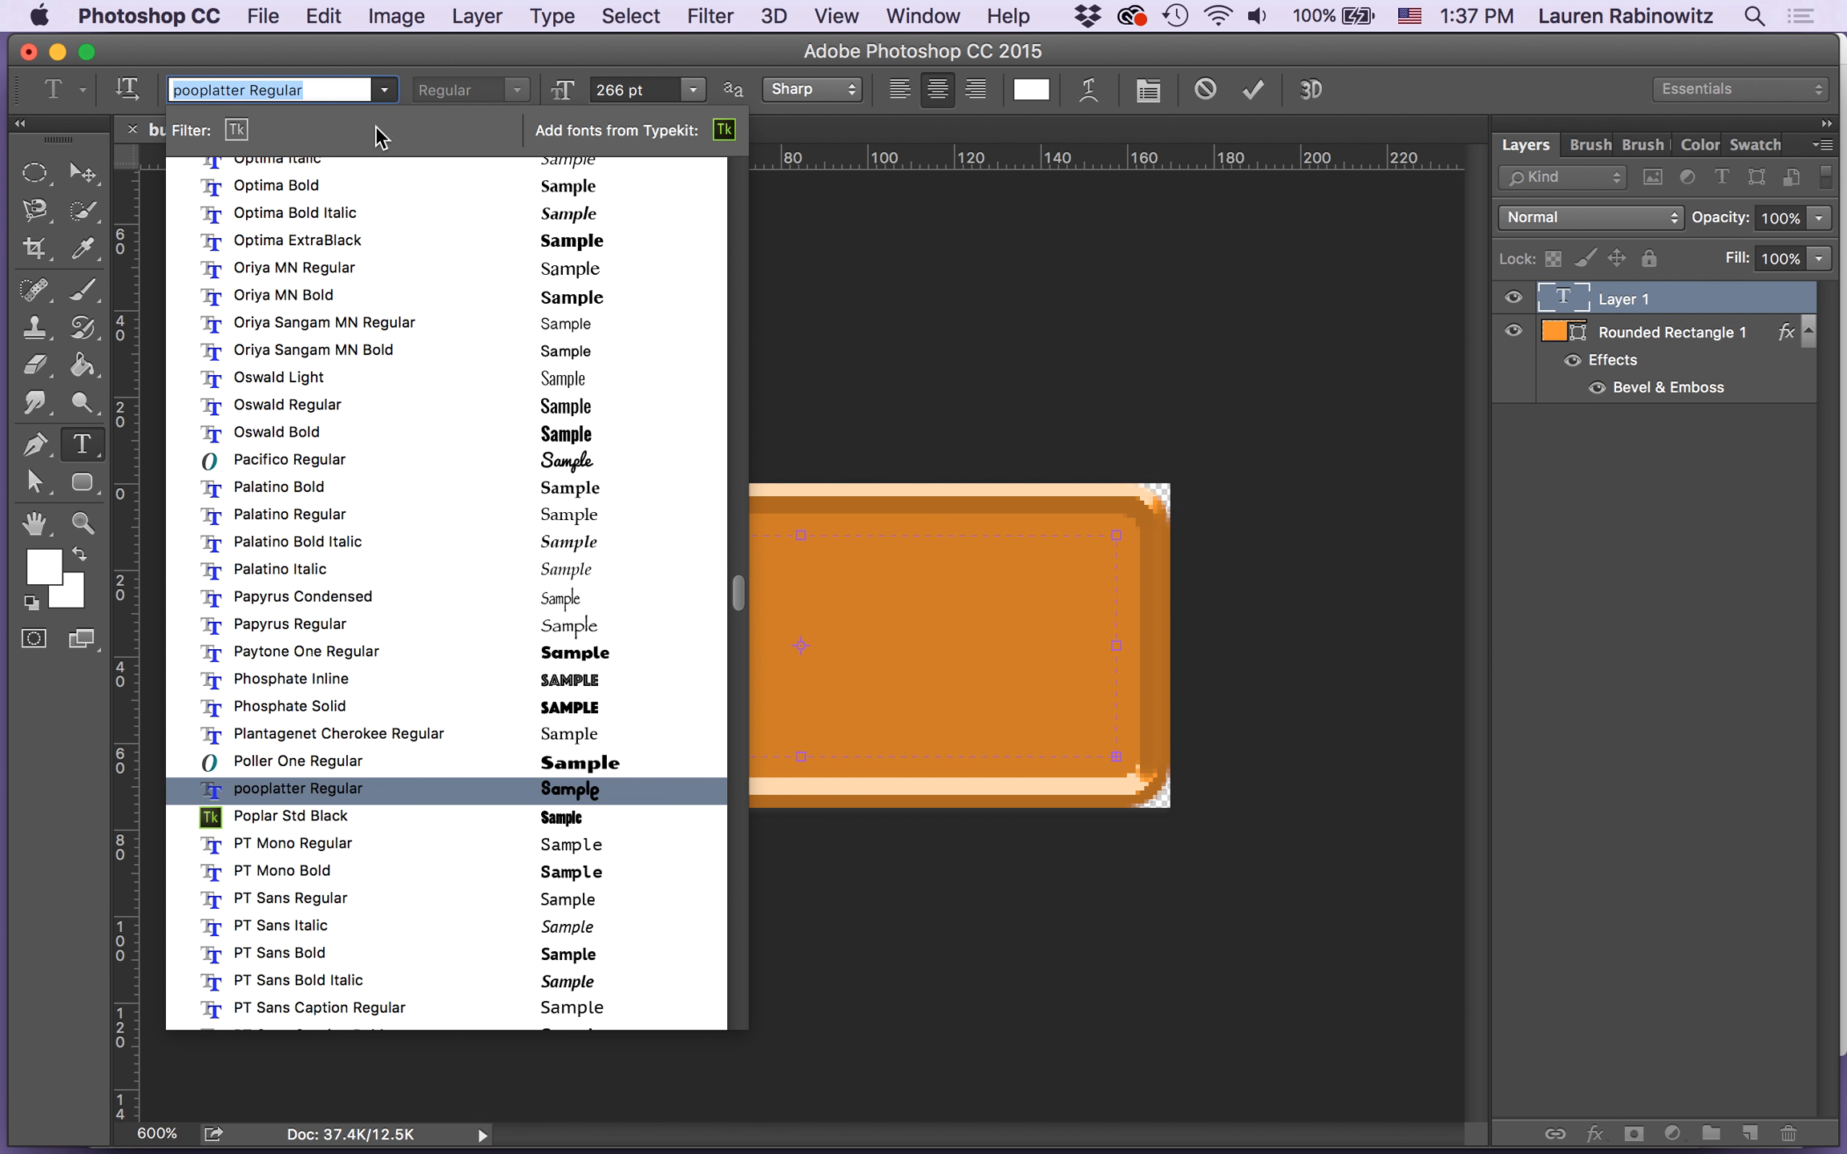
pyautogui.scroll(20, 363, 379)
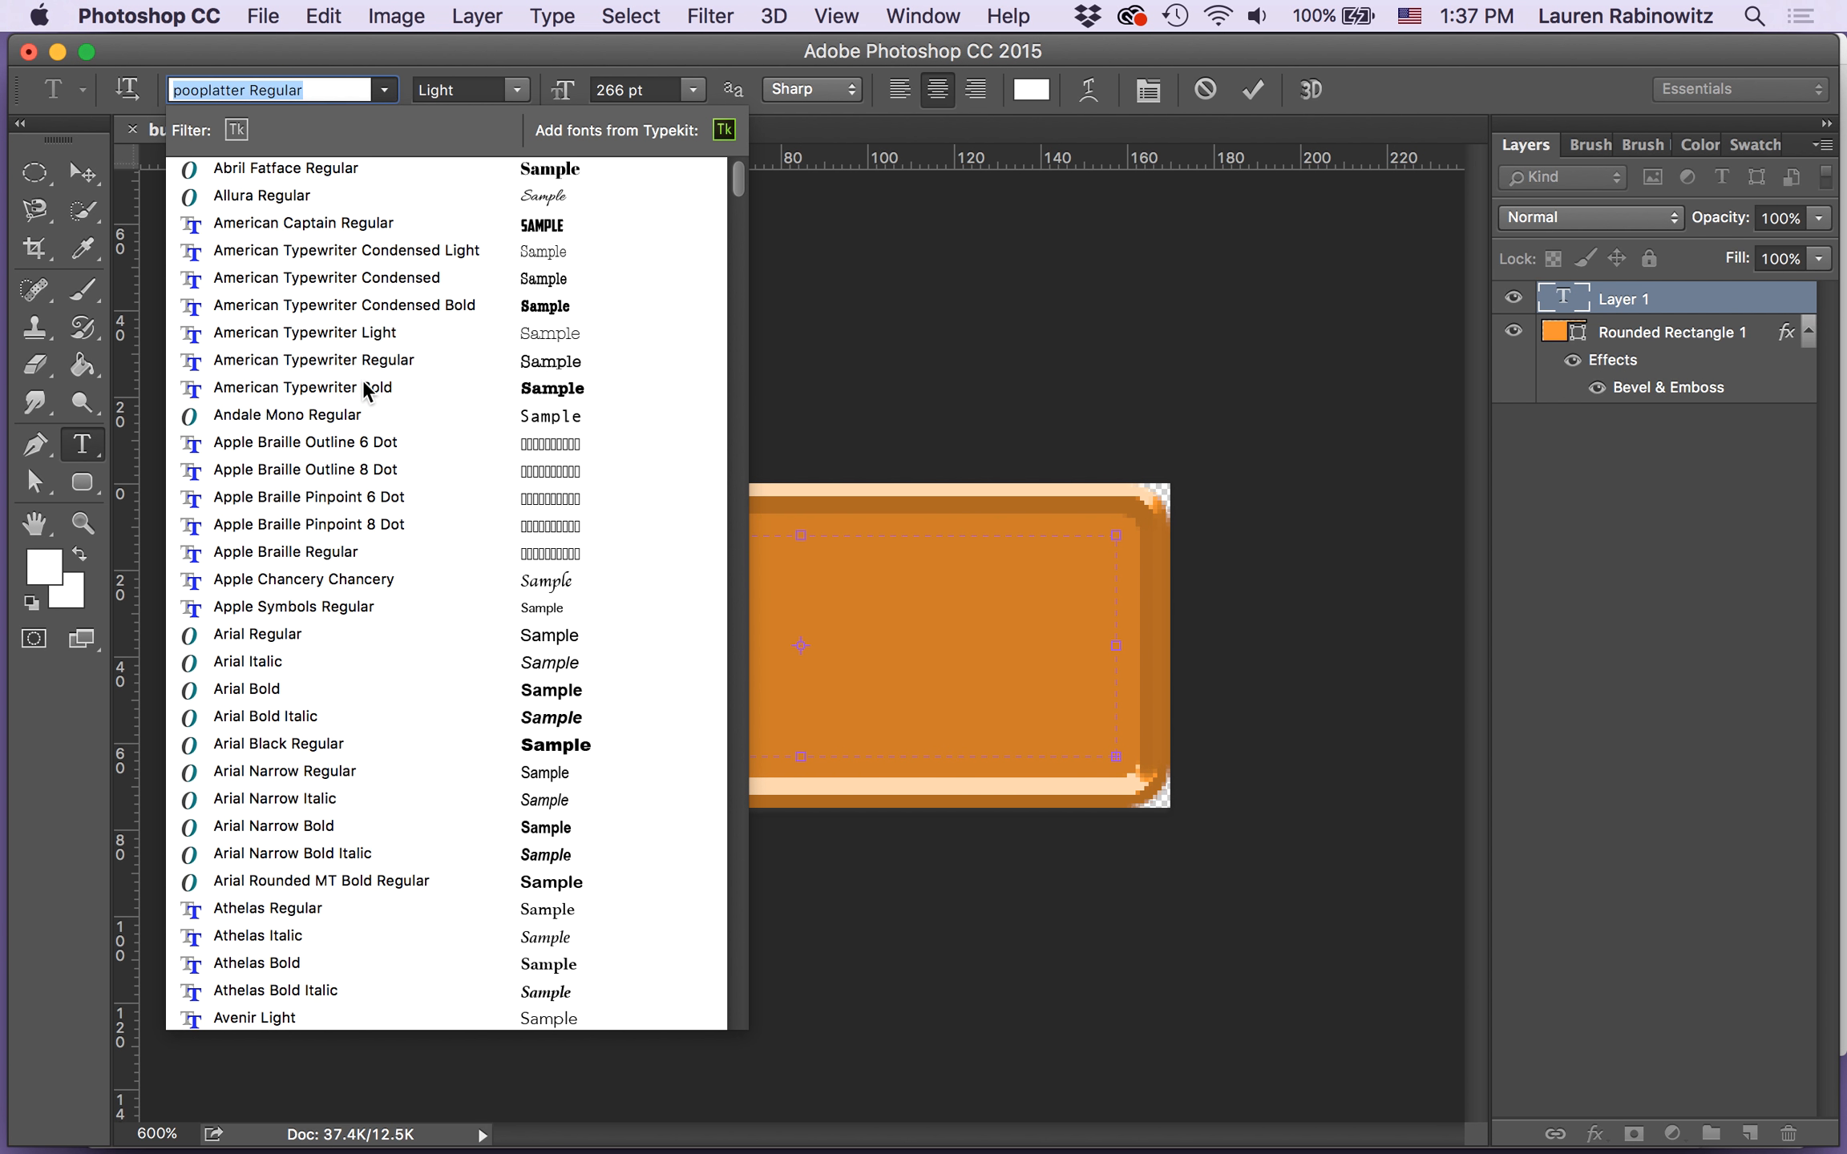
pyautogui.click(267, 687)
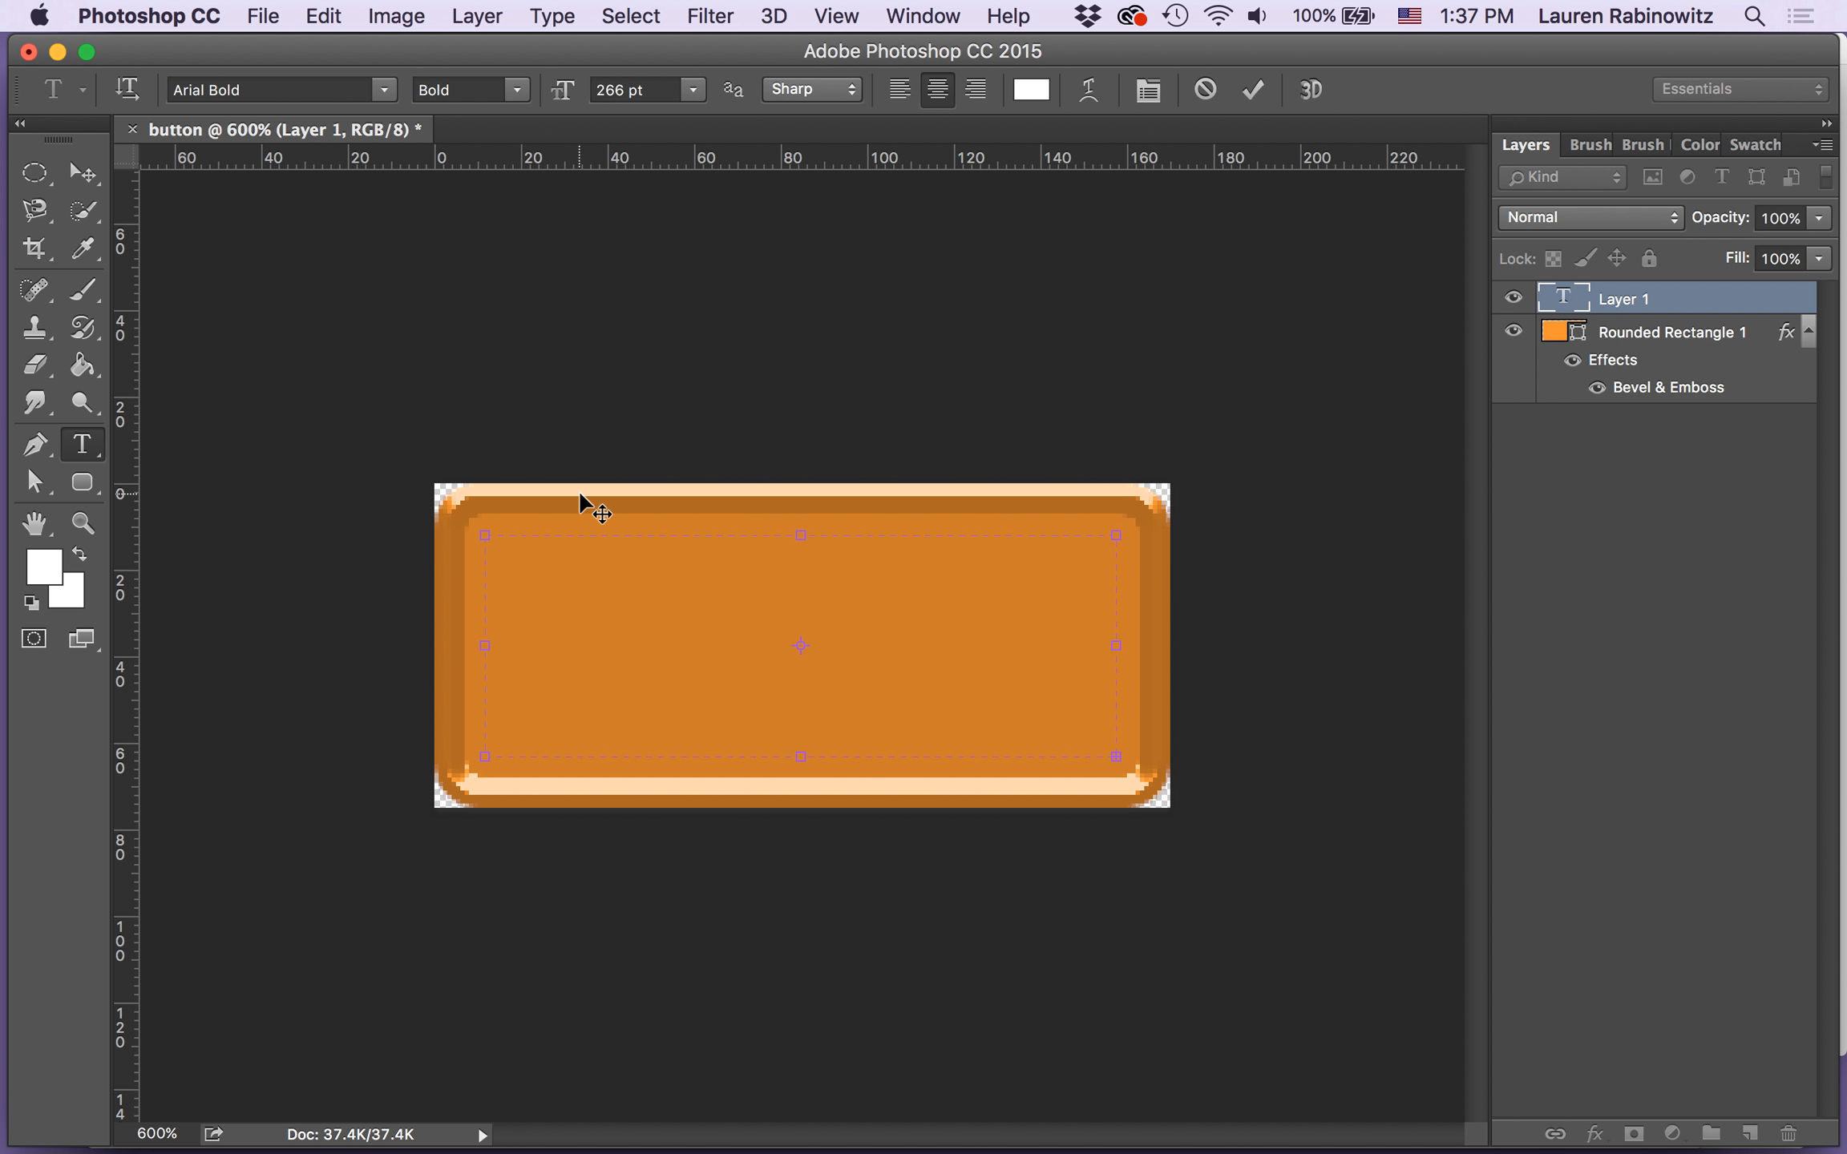
pyautogui.click(693, 90)
pyautogui.click(651, 293)
# Step: Enter the label text PUSH THIS BUTTON in the text box, breaking the line before BUTTON
pyautogui.write('PUSH THI')
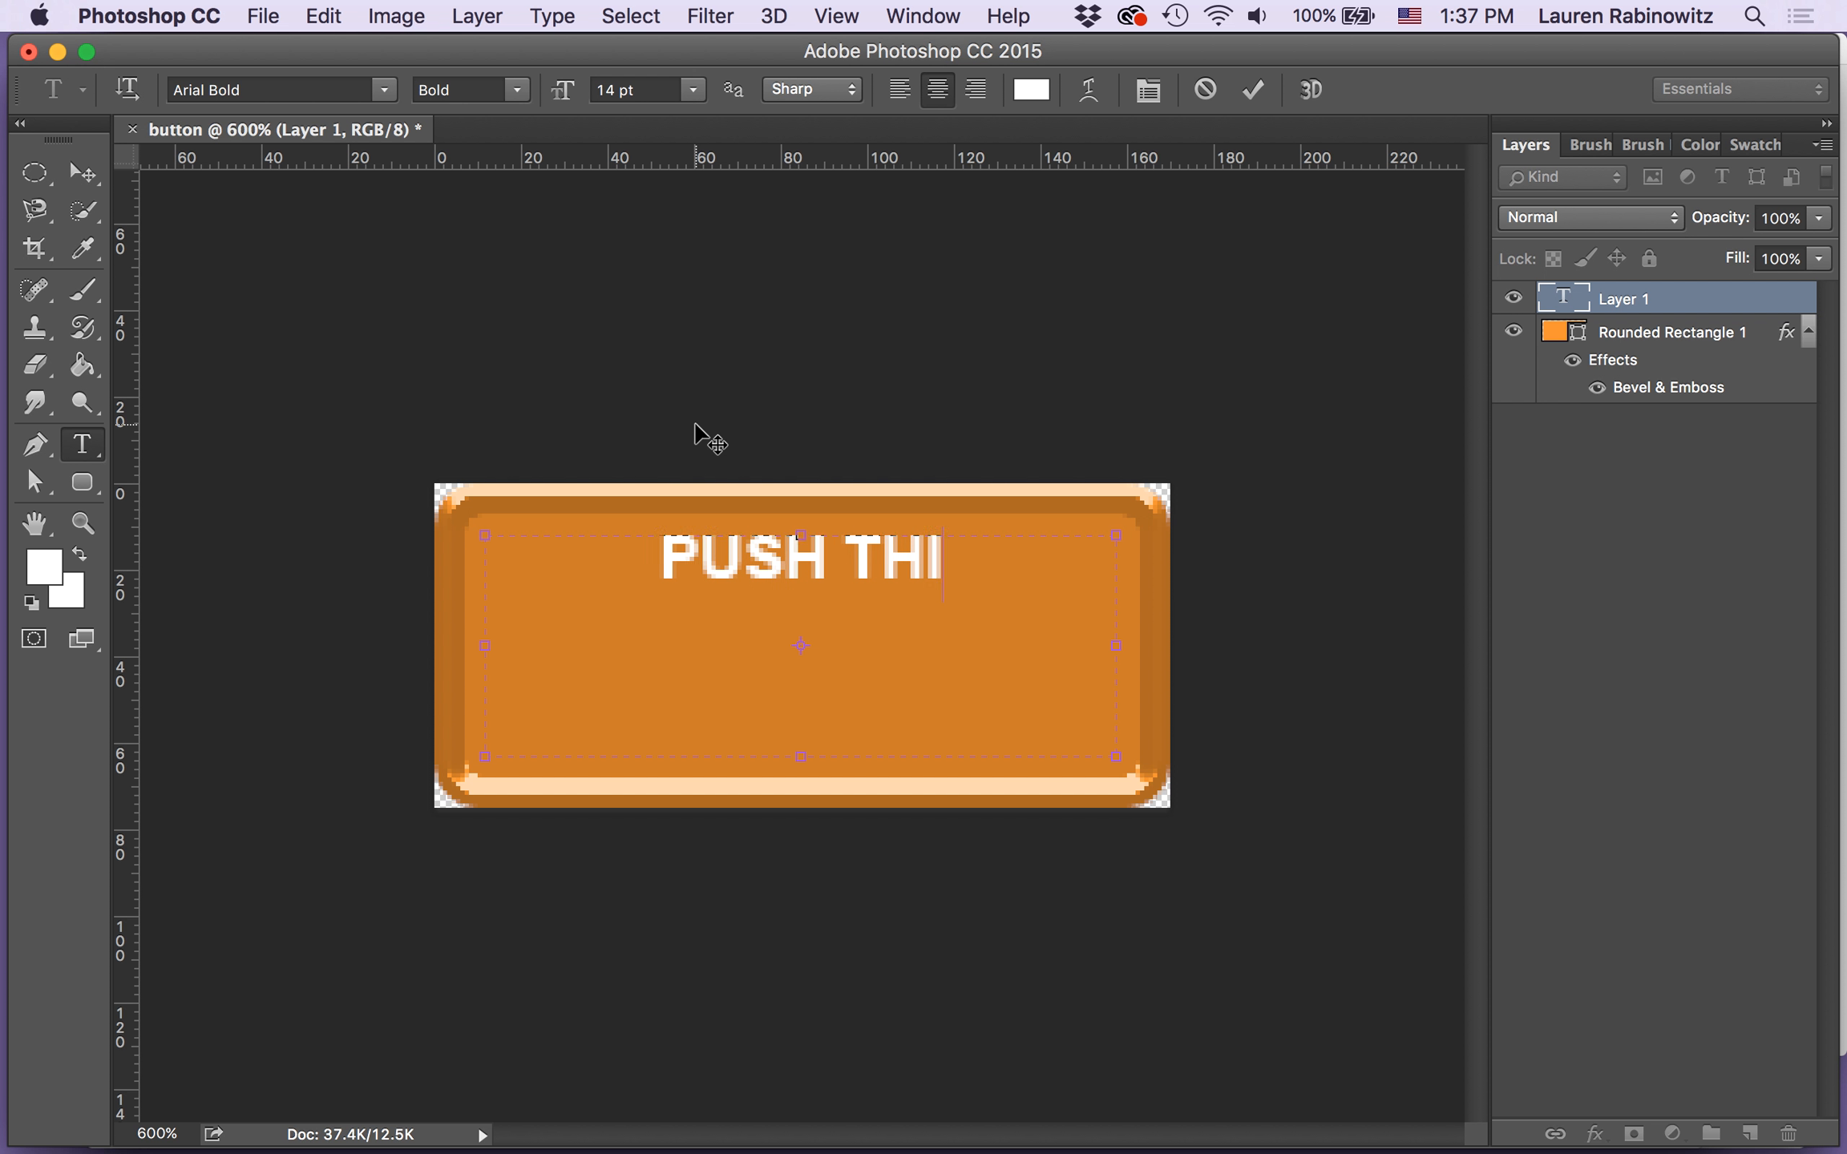
pyautogui.write('S BUTTON')
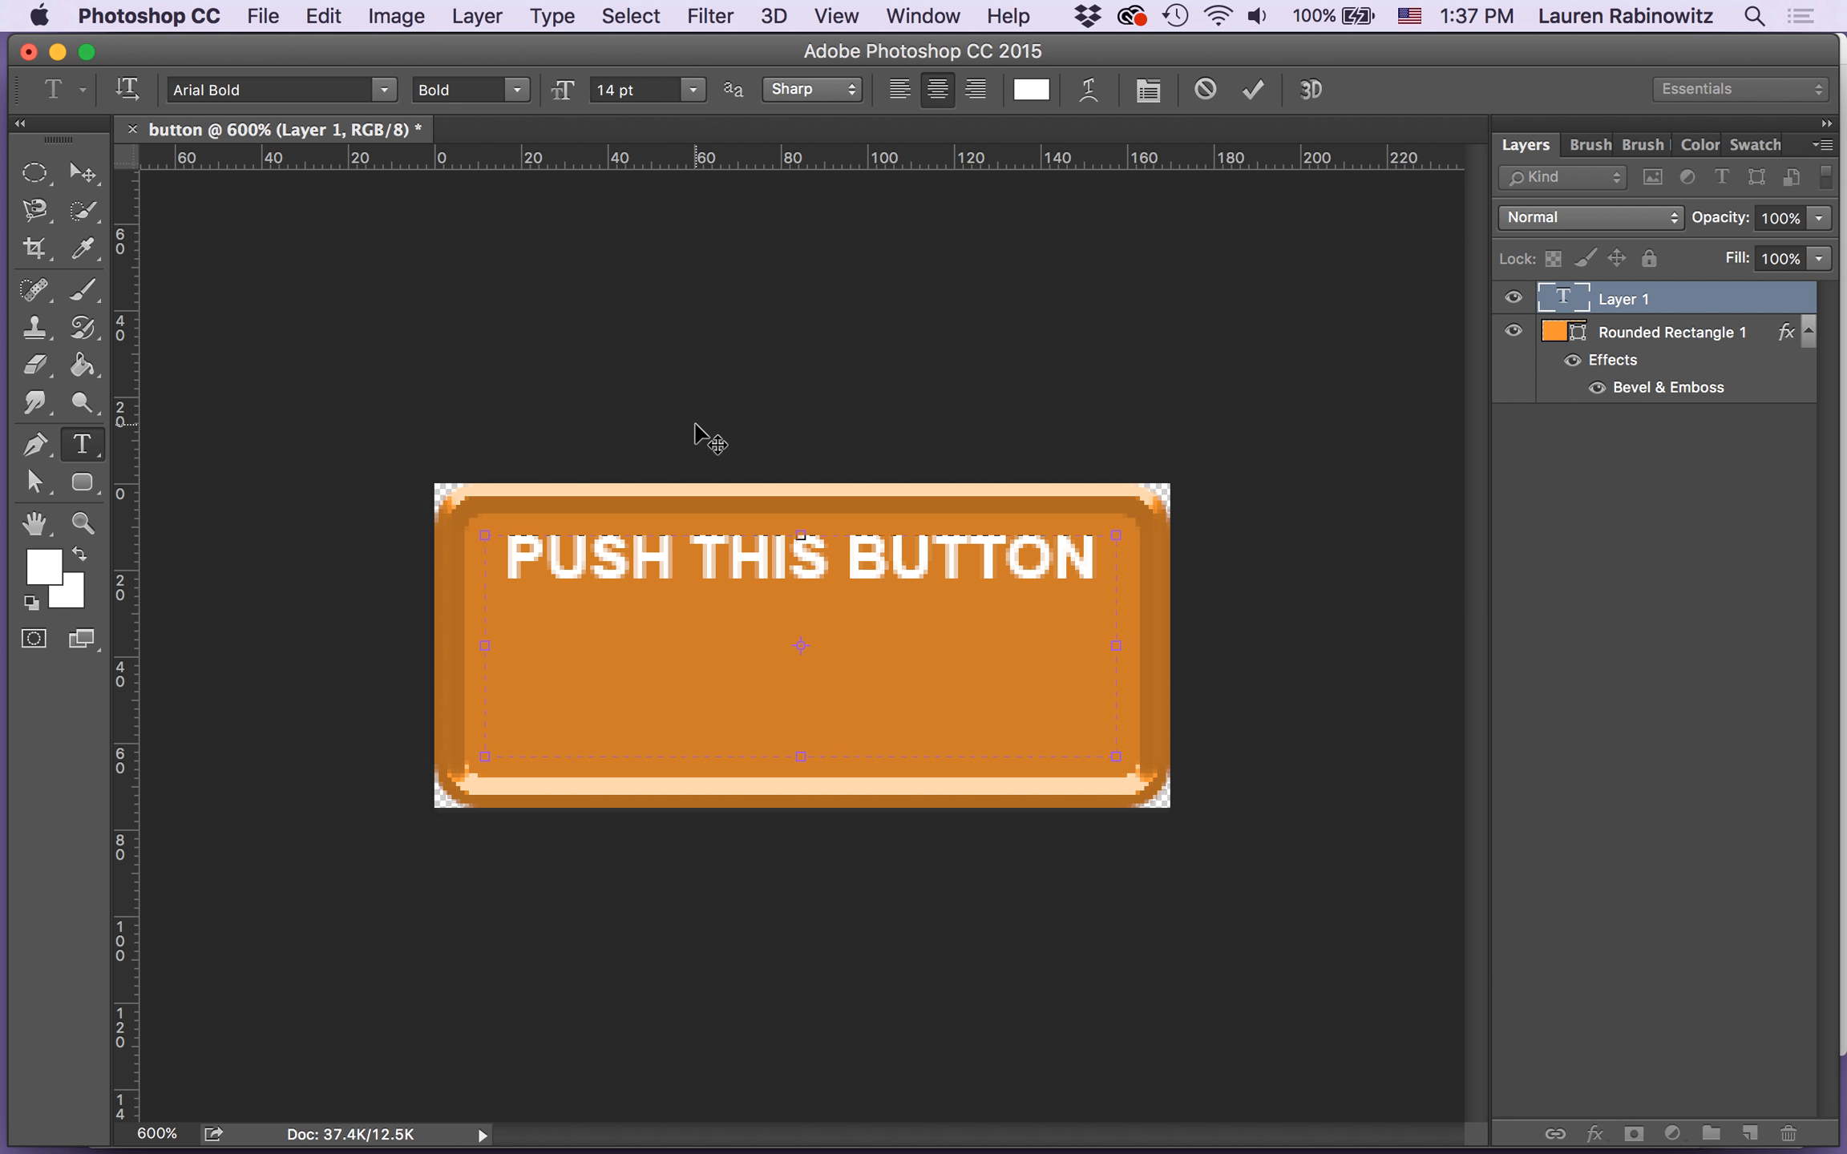
pyautogui.click(853, 569)
pyautogui.press('Return')
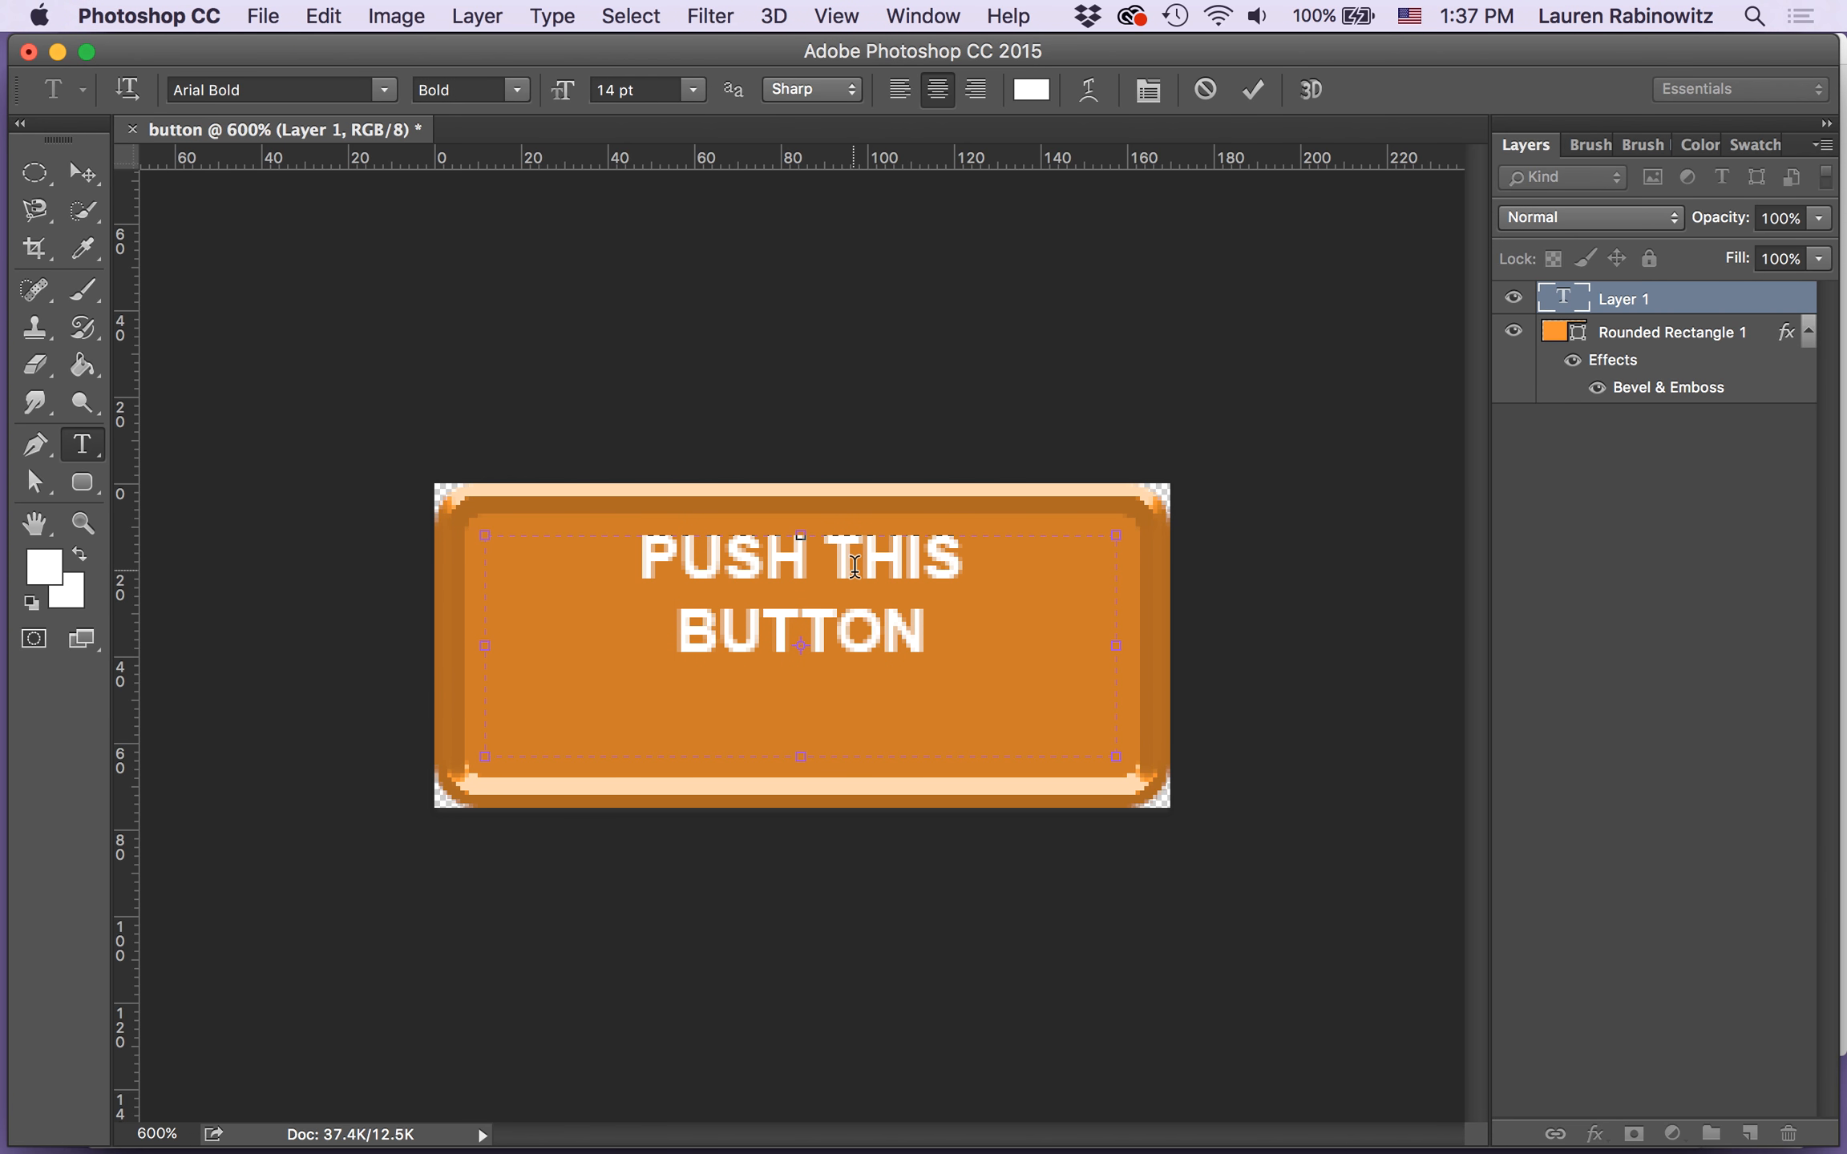
# Step: Select both lines of the label and increase their font size to 22 pt
pyautogui.moveTo(935, 654); pyautogui.dragTo(618, 537)
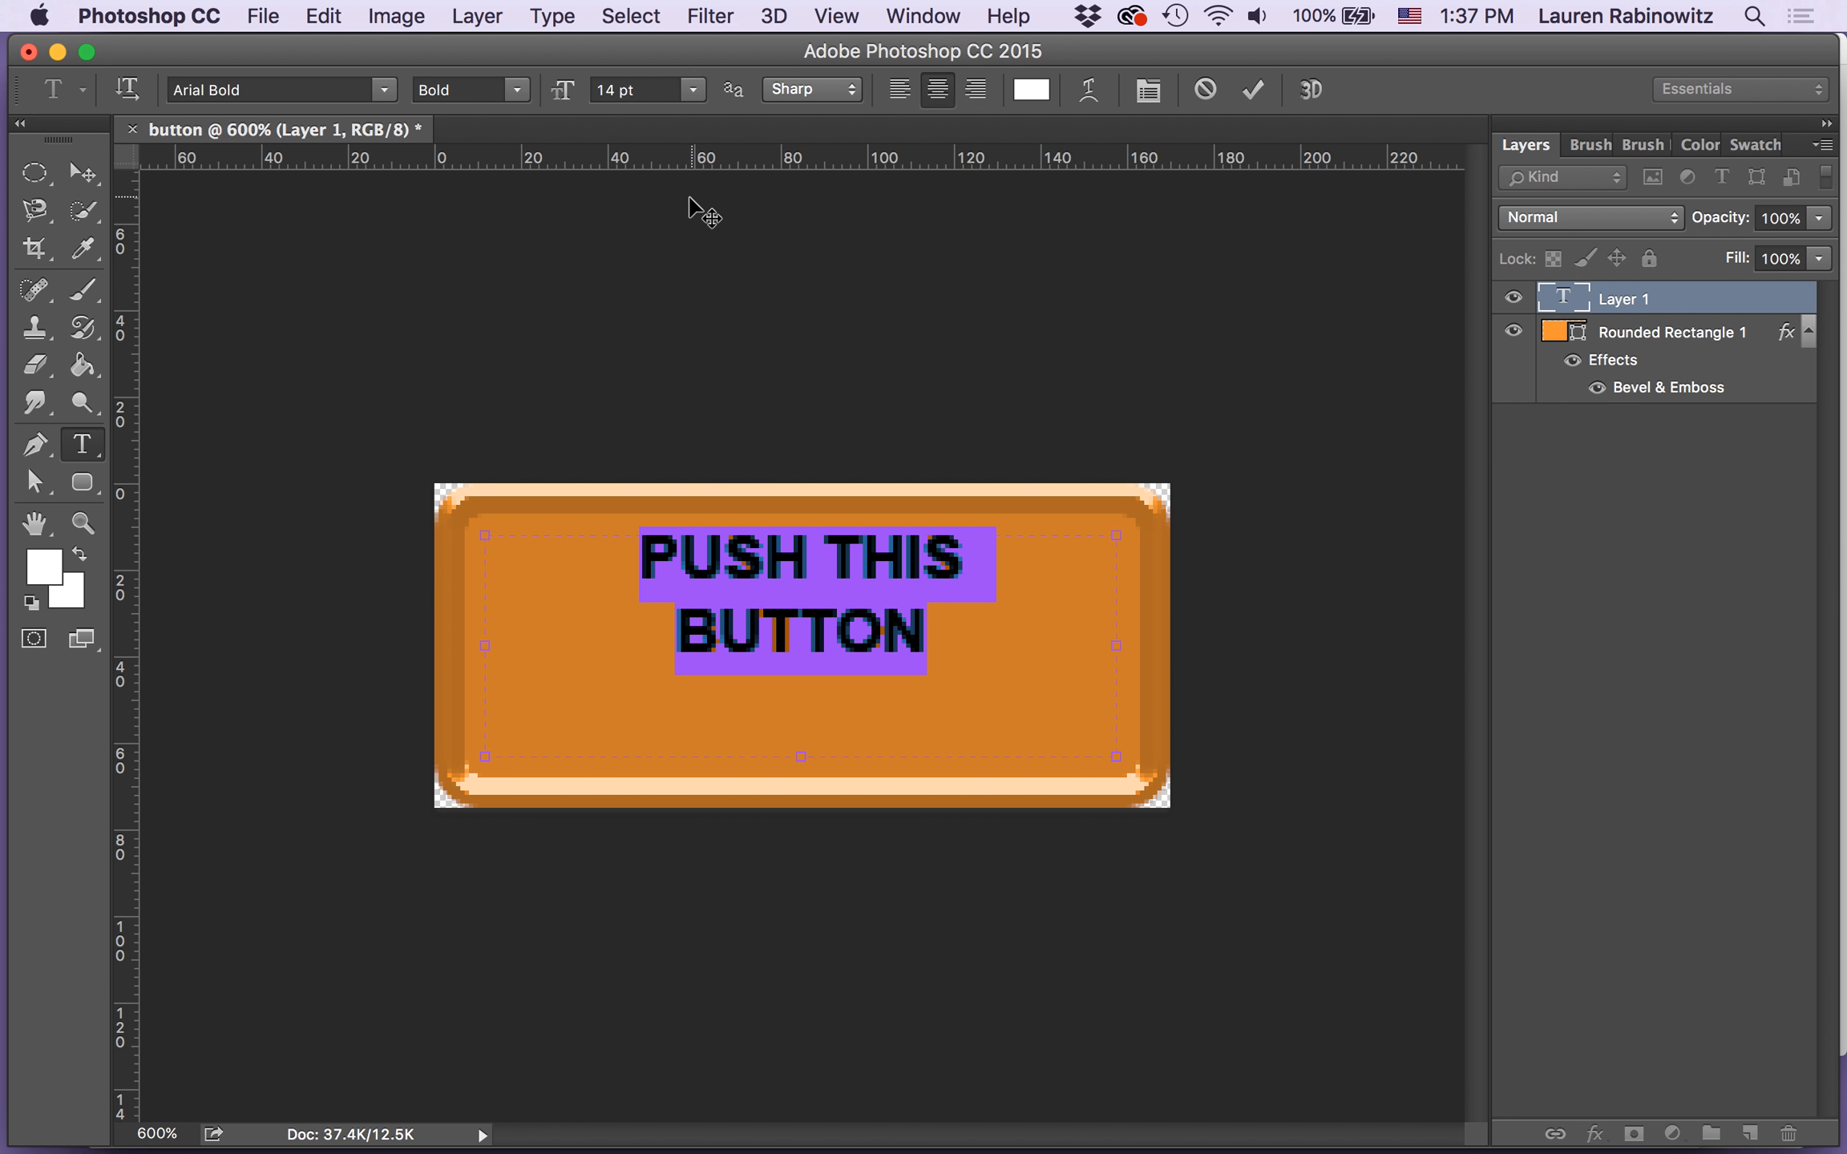
pyautogui.click(646, 89)
pyautogui.doubleClick(646, 89)
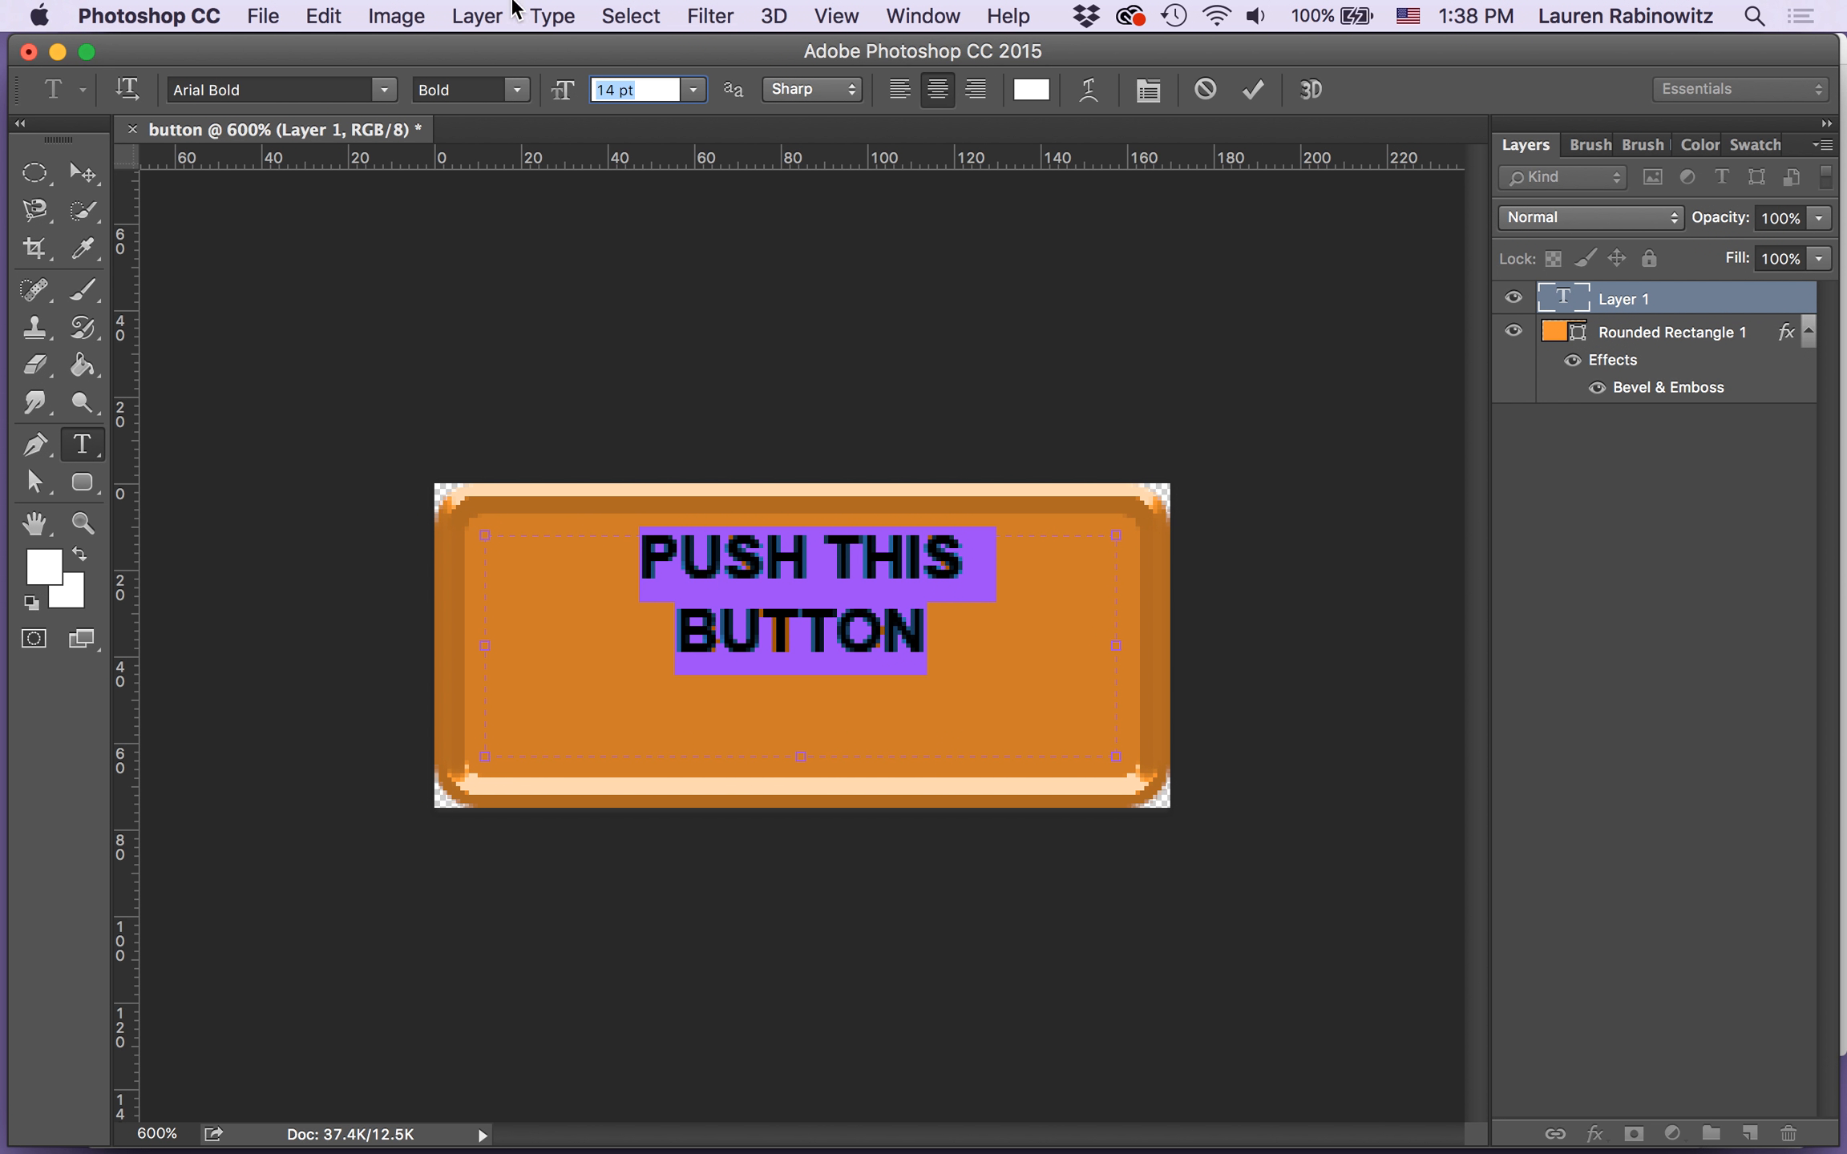
pyautogui.press('Up')
pyautogui.press('Up')
pyautogui.press('Up')
pyautogui.press('Up')
pyautogui.press('Up')
pyautogui.press('Up')
pyautogui.press('Up')
pyautogui.press('Up')
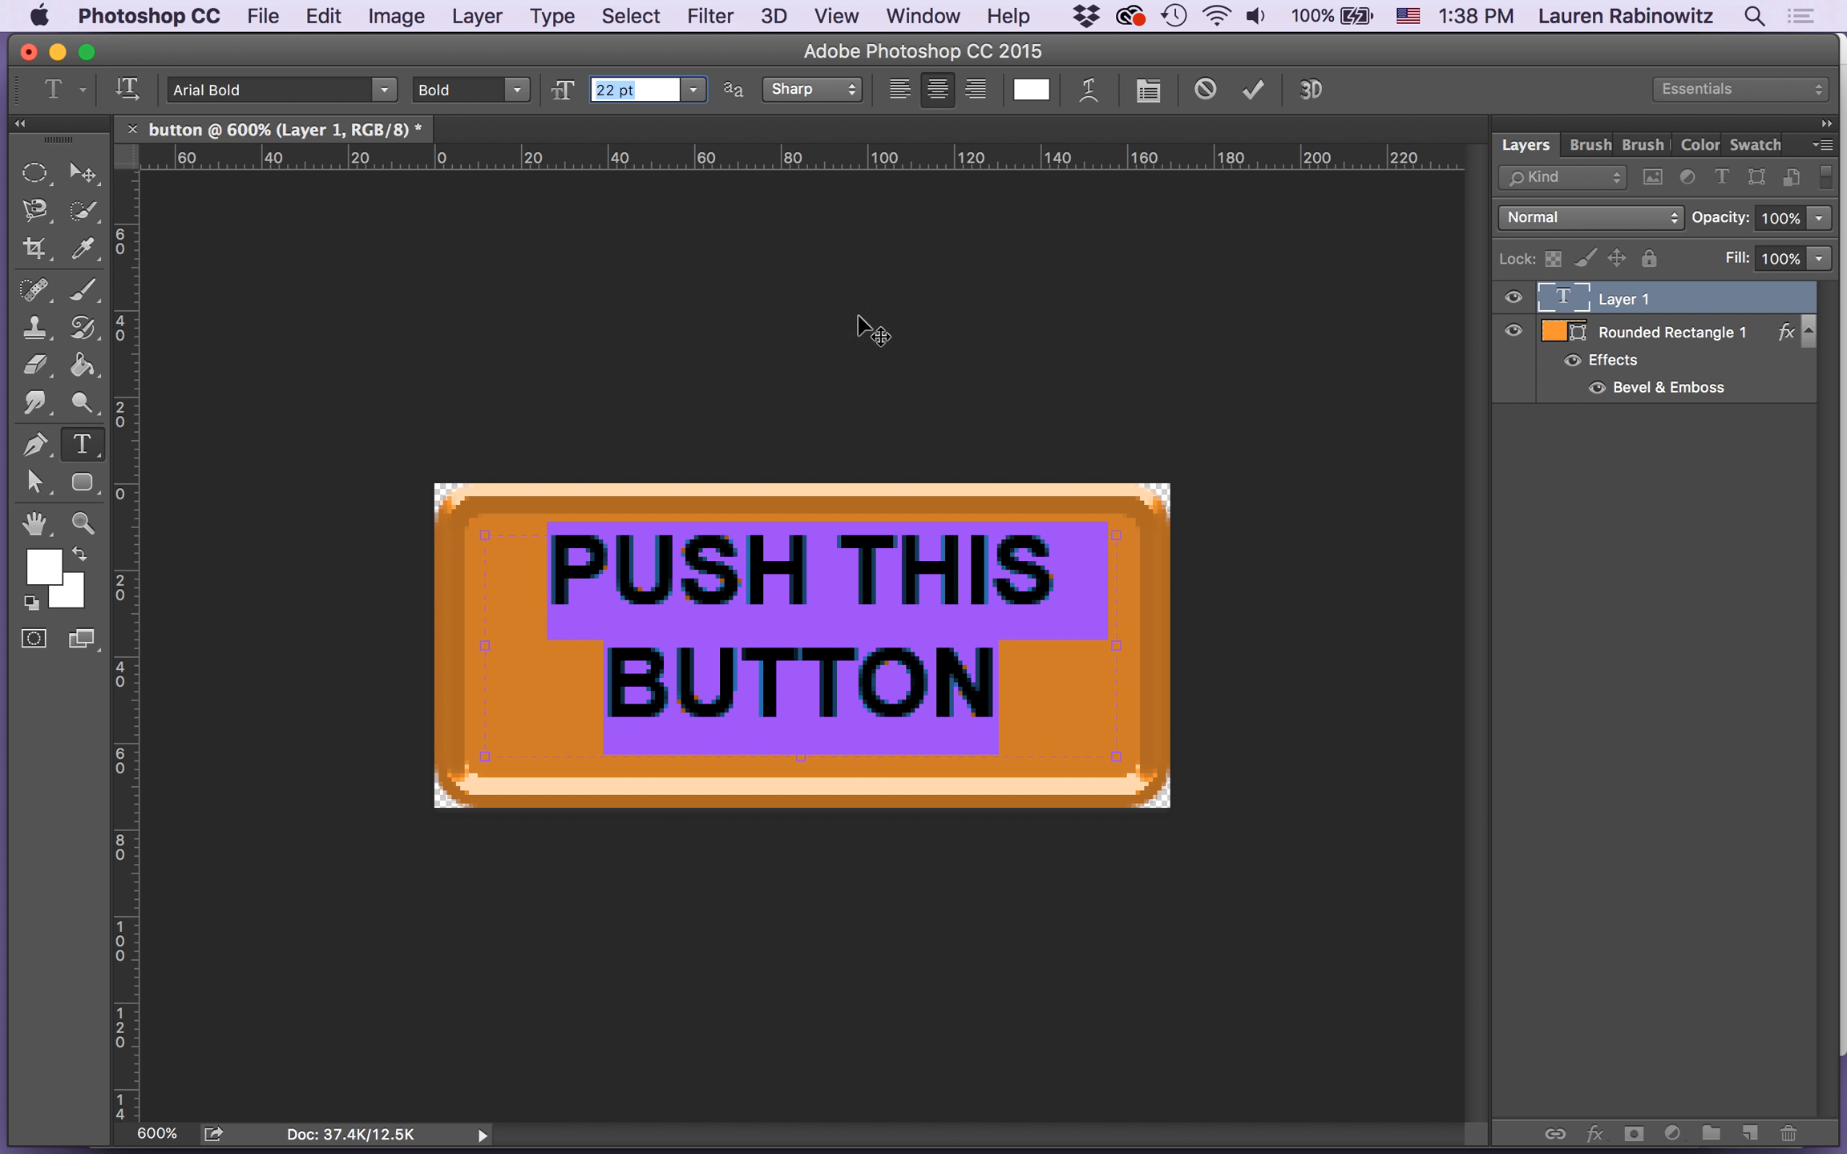
# Step: Display the character settings clear of the button and set the selected label's vertical scale to 120%
pyautogui.click(922, 17)
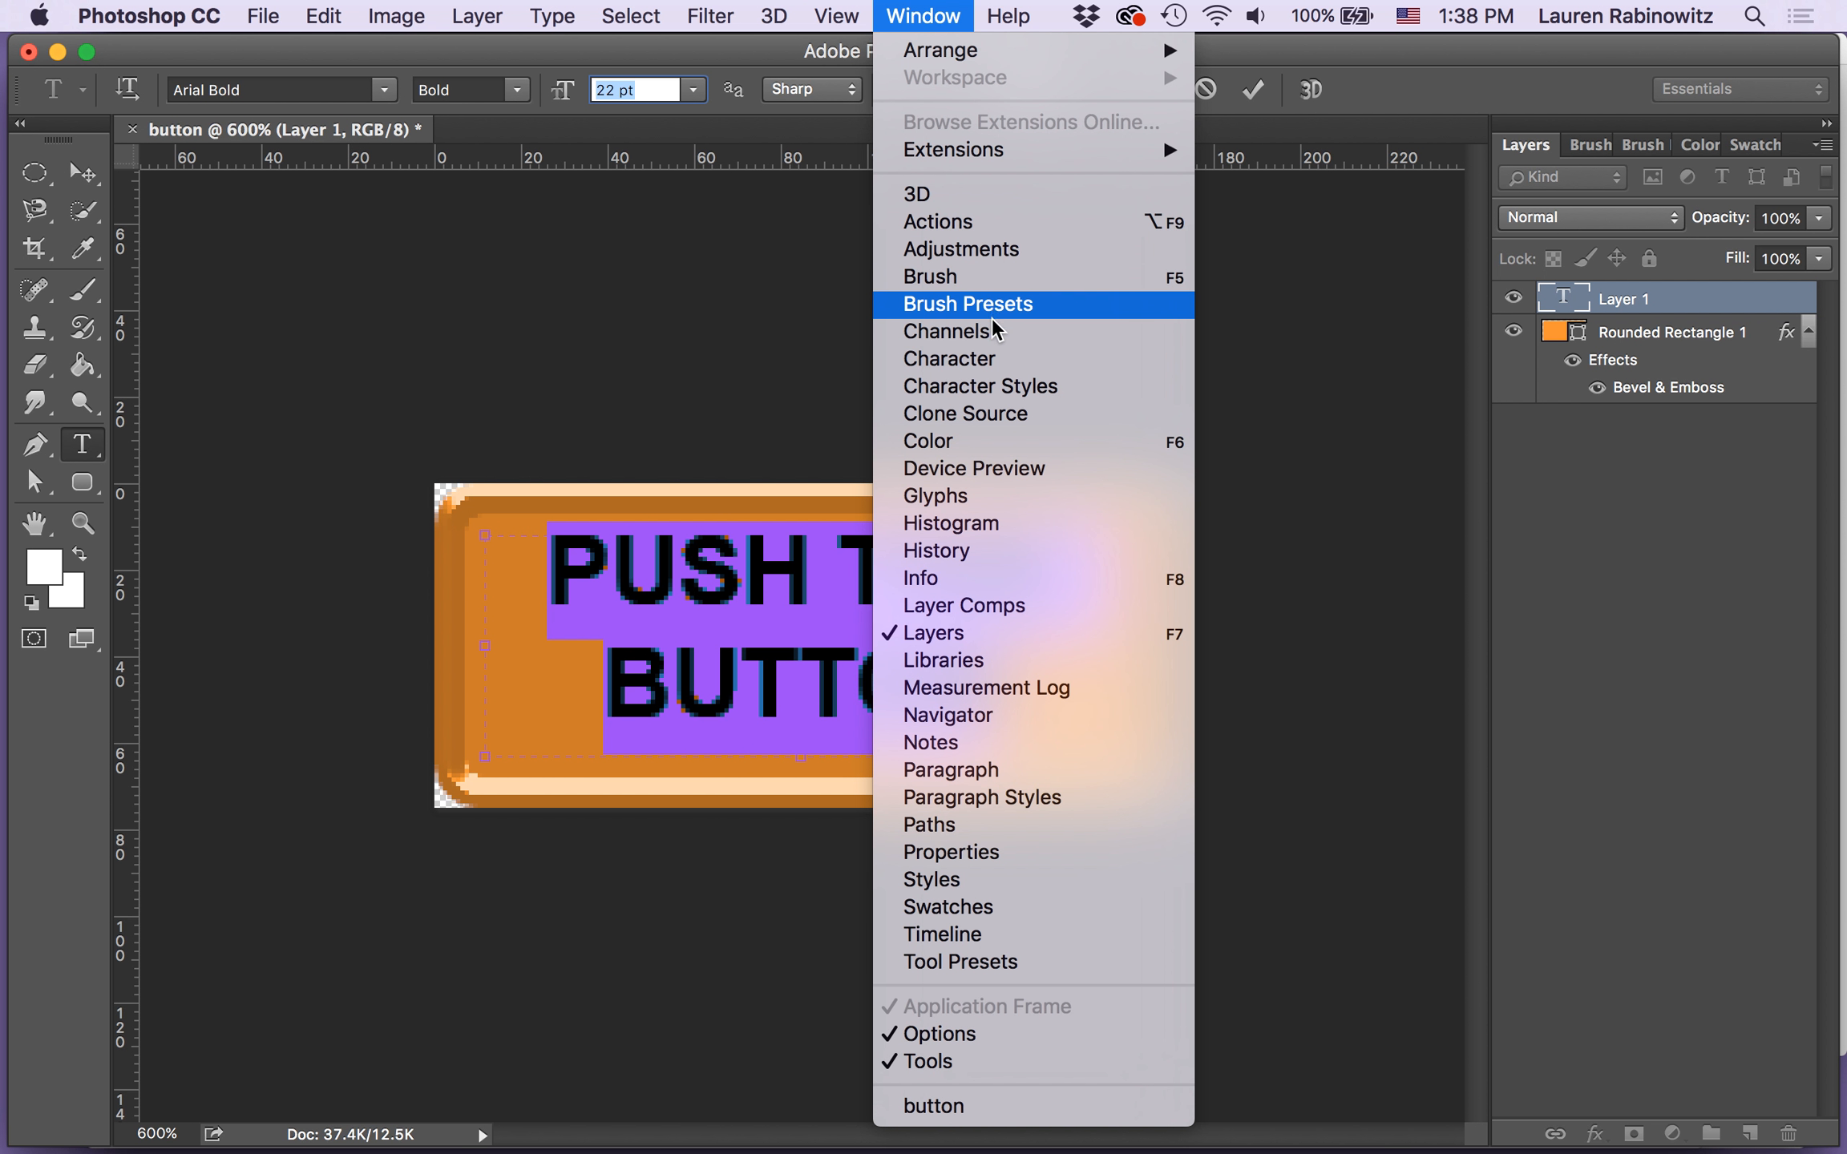
pyautogui.click(992, 359)
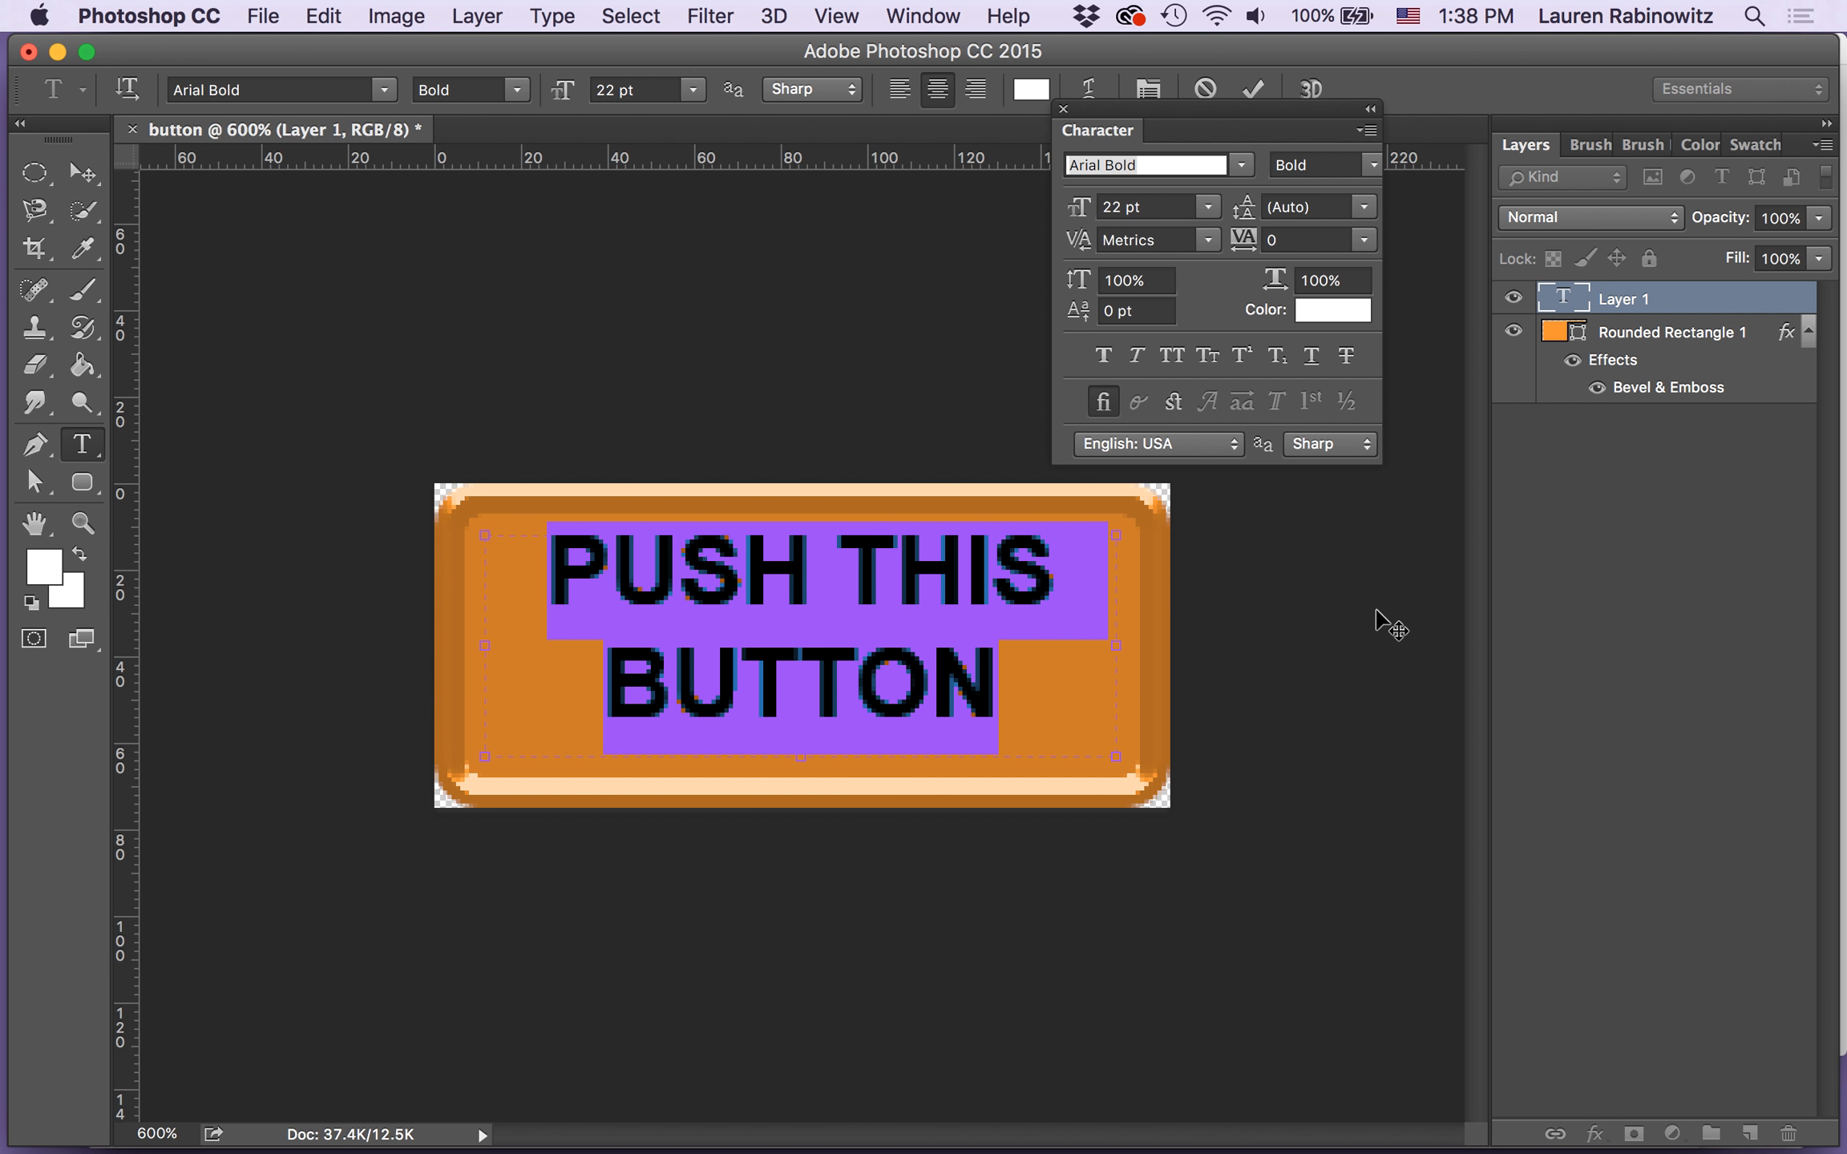
pyautogui.moveTo(1210, 109); pyautogui.dragTo(1433, 520)
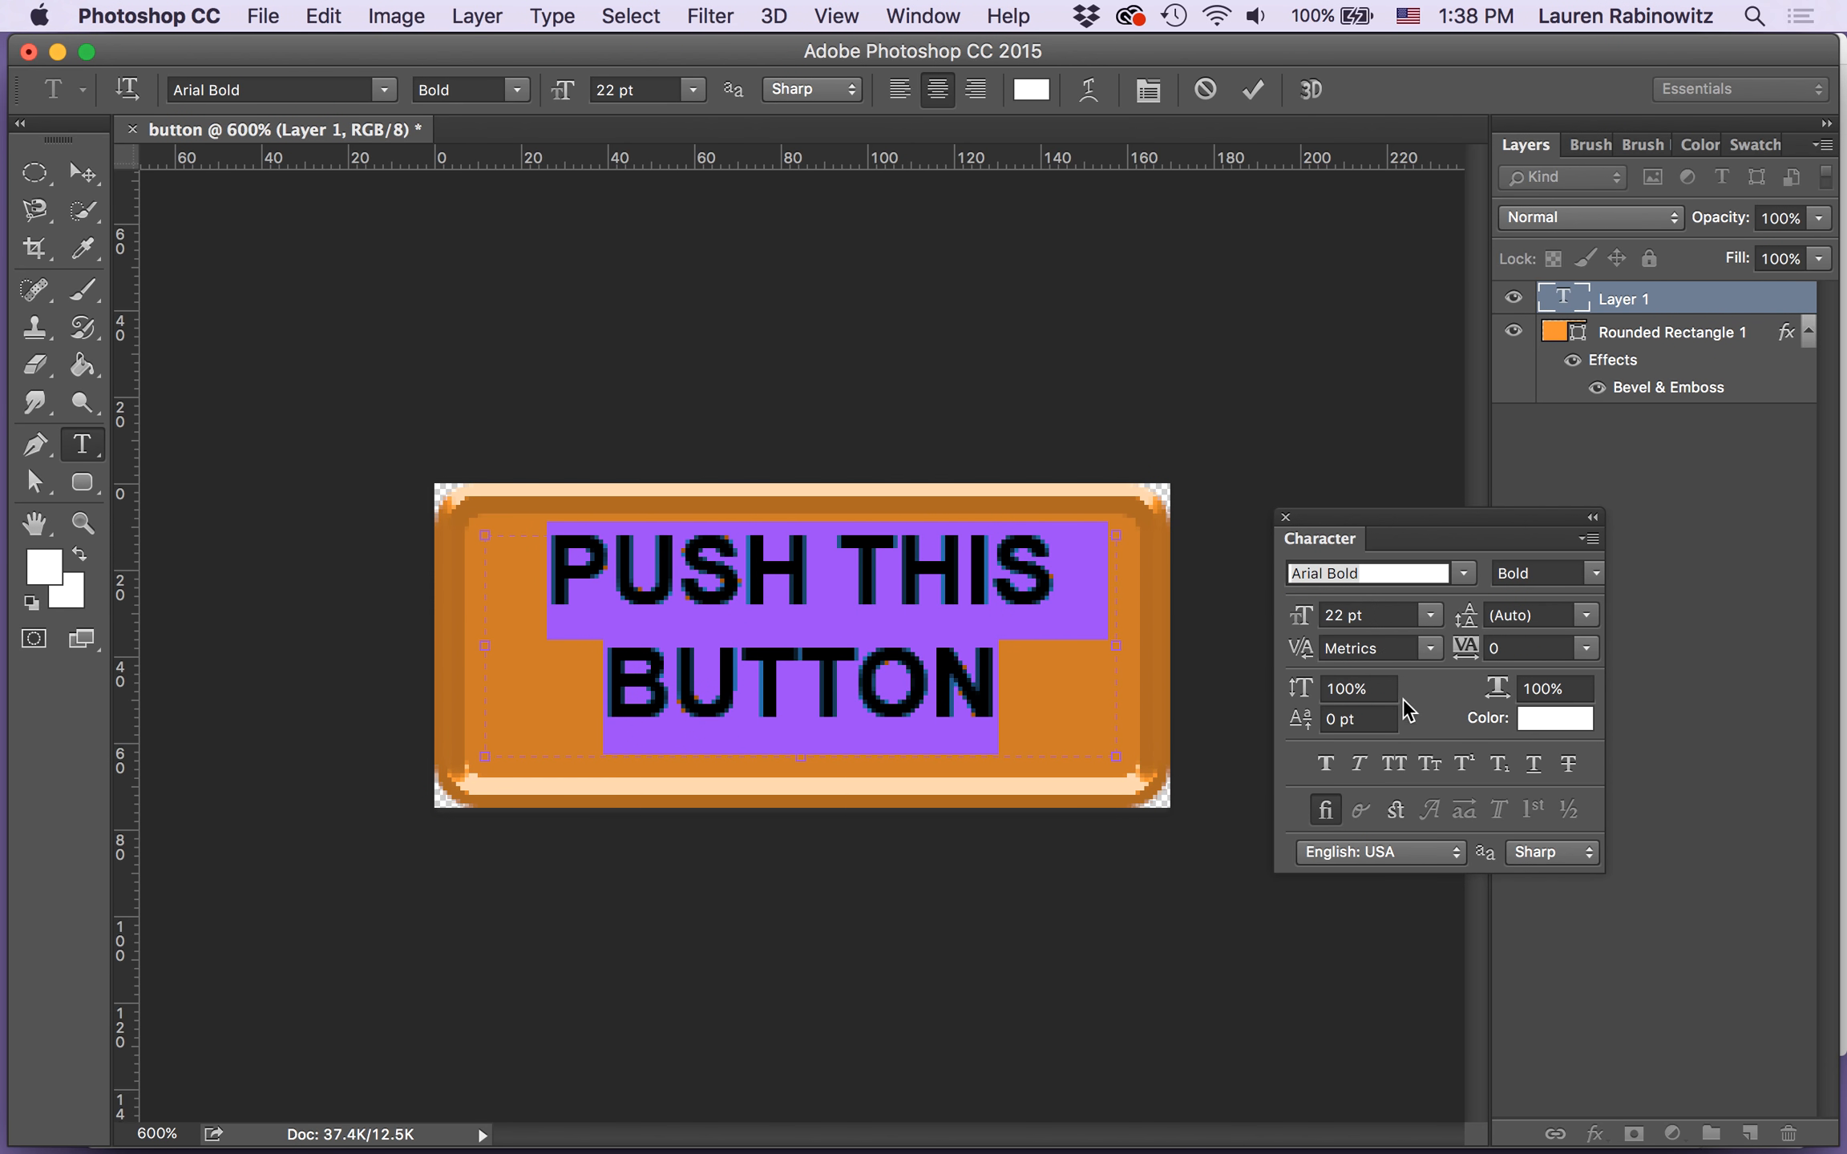
pyautogui.click(1296, 688)
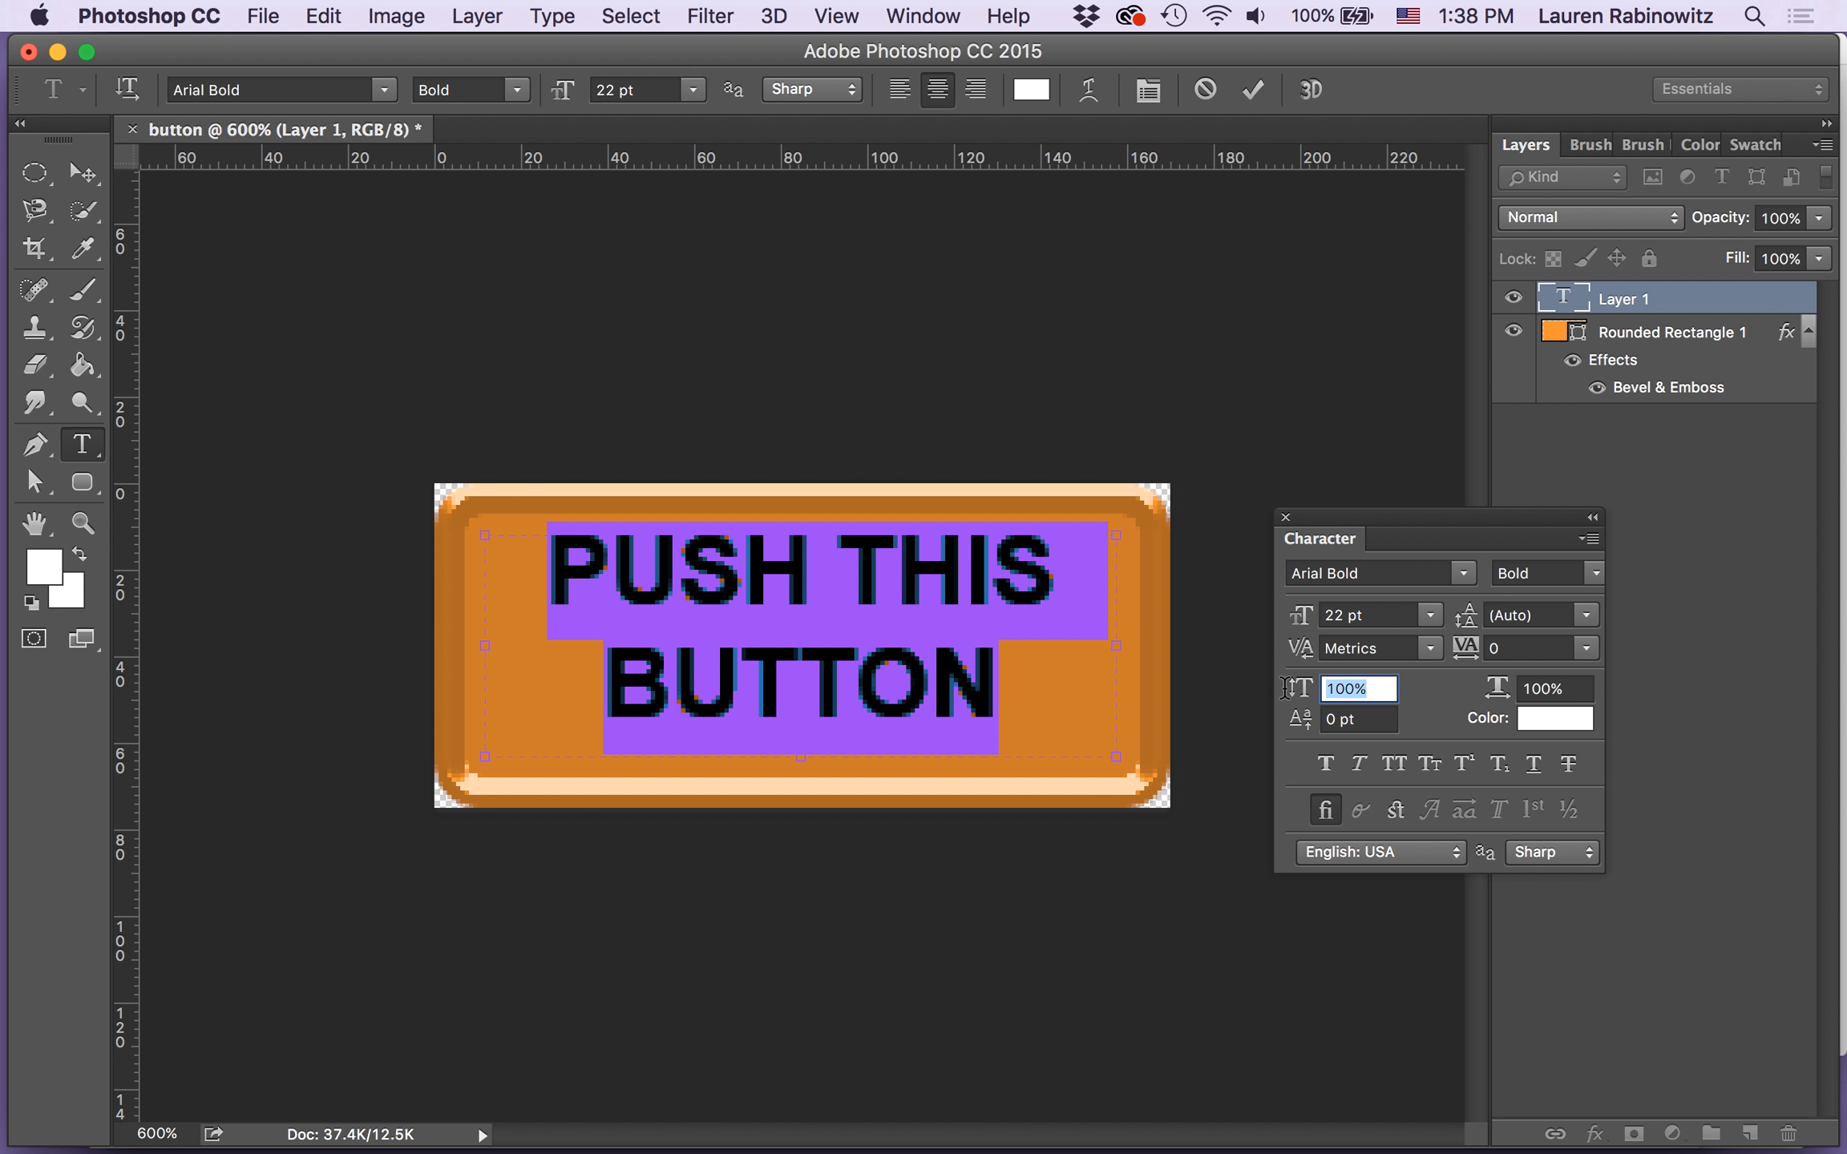
pyautogui.press('Up')
pyautogui.press('Up')
pyautogui.press('Up')
pyautogui.press('Up')
pyautogui.press('Up')
pyautogui.press('Up')
pyautogui.press('Up')
pyautogui.press('Up')
pyautogui.press('Up')
pyautogui.press('Up')
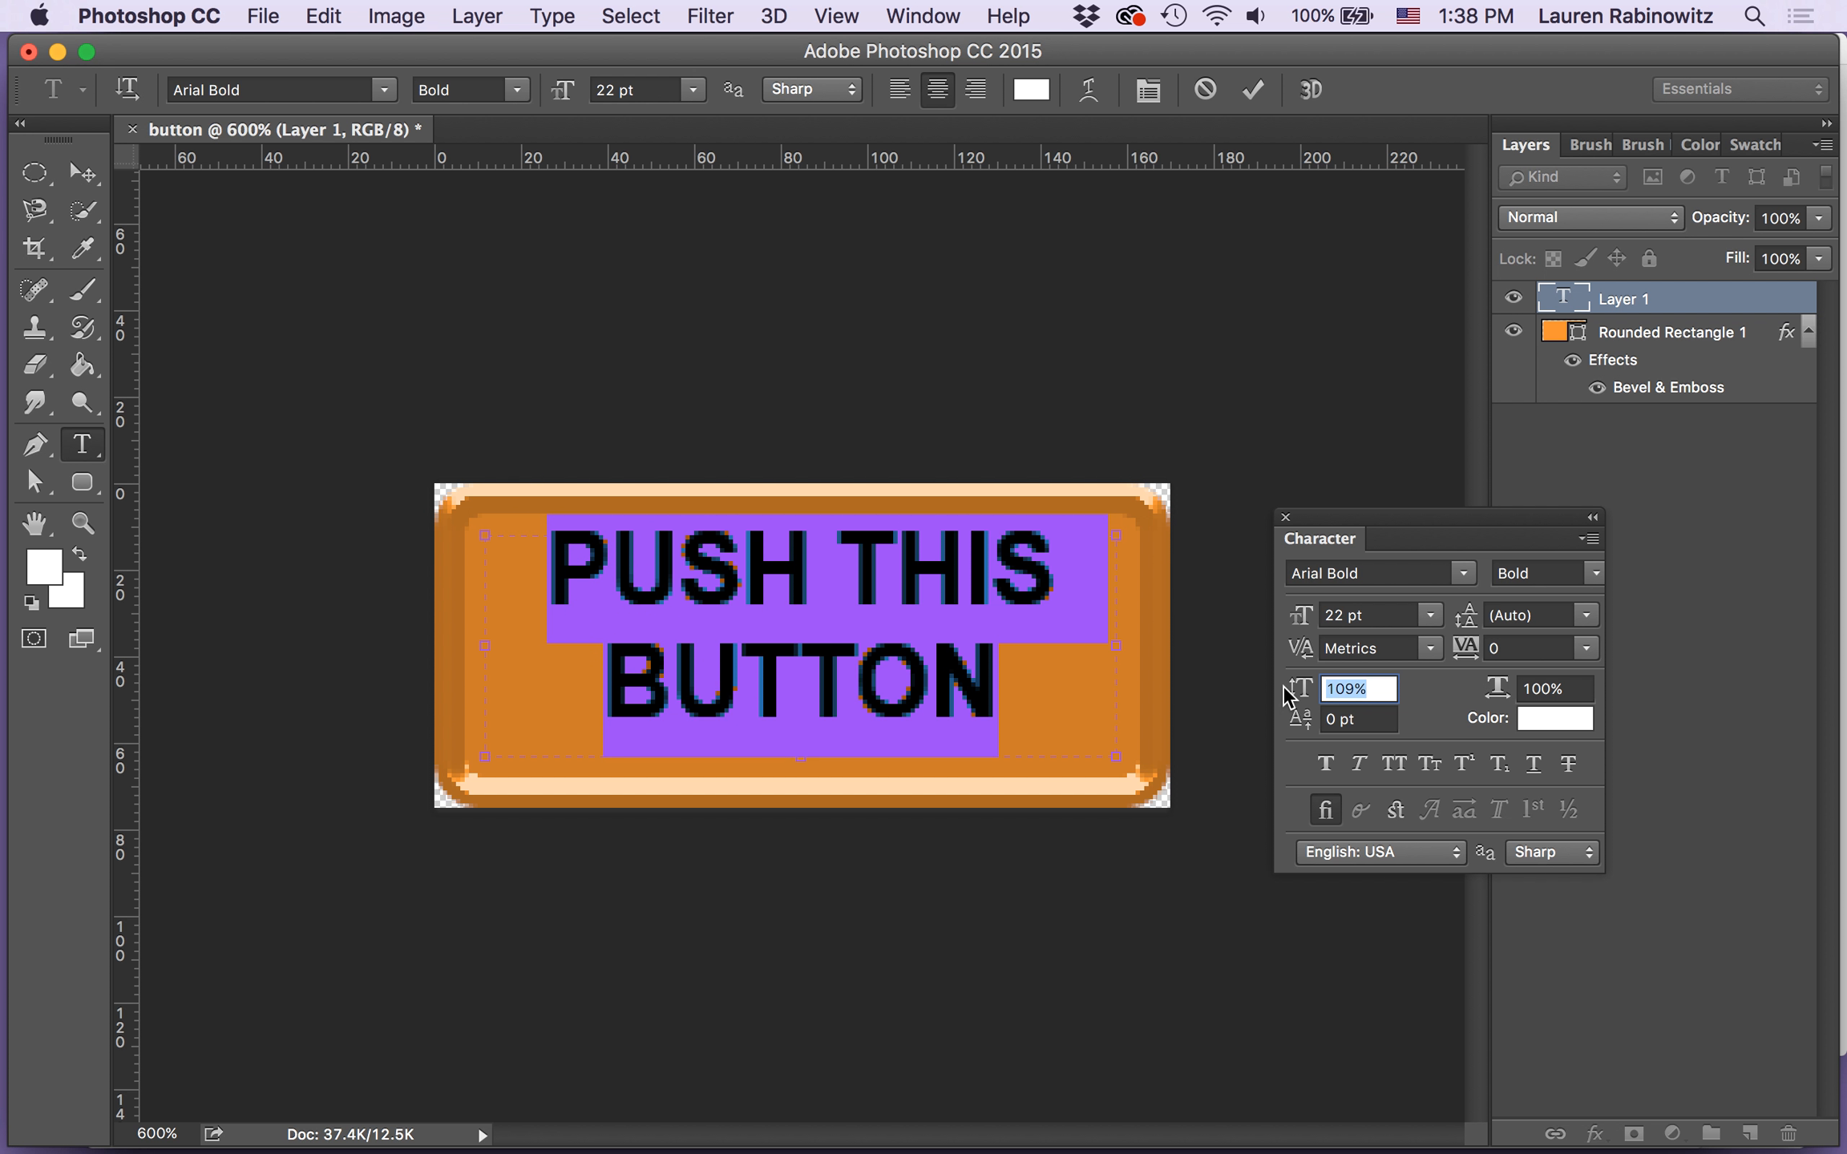
pyautogui.press('Up')
pyautogui.press('Up')
pyautogui.press('Up')
pyautogui.press('Up')
pyautogui.press('Up')
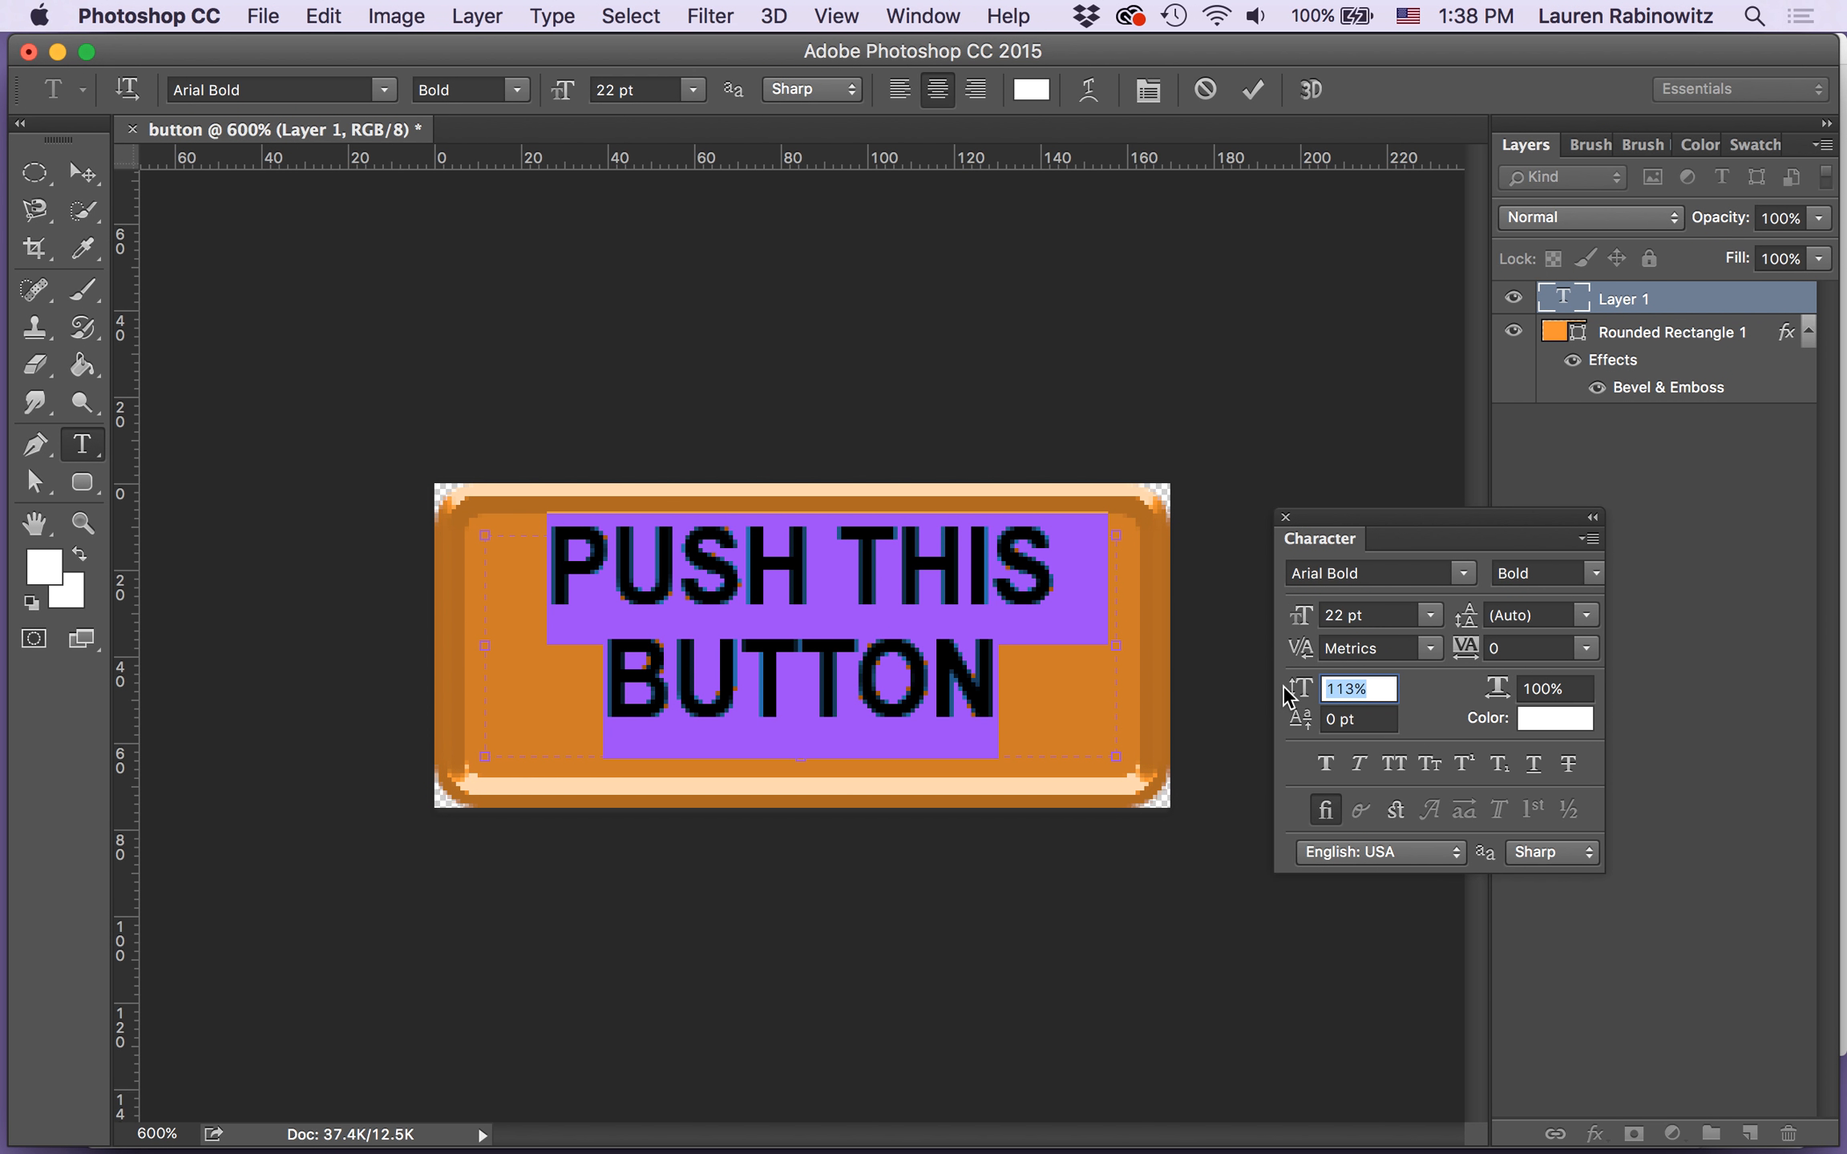
pyautogui.press('Up')
pyautogui.press('Up')
pyautogui.press('Up')
pyautogui.press('Up')
pyautogui.press('Up')
pyautogui.press('Up')
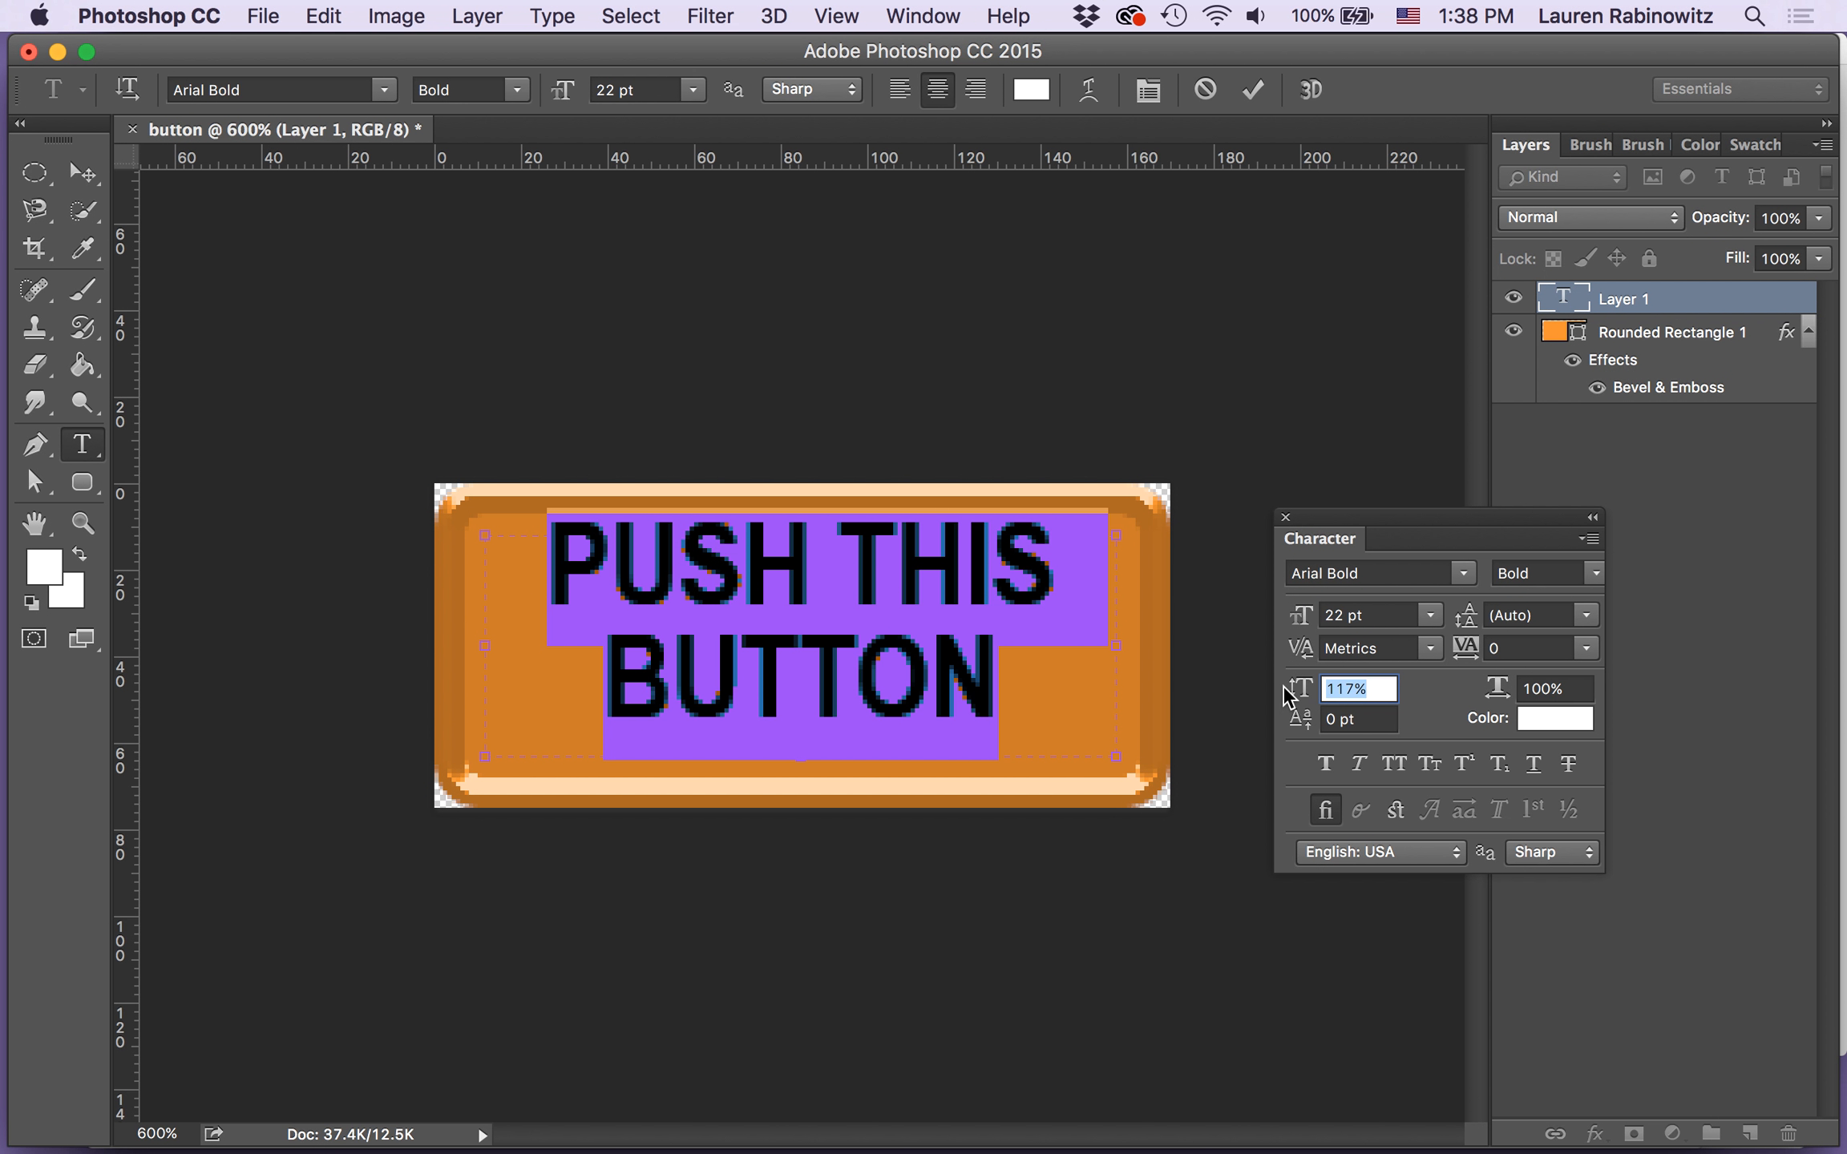
pyautogui.press('Down')
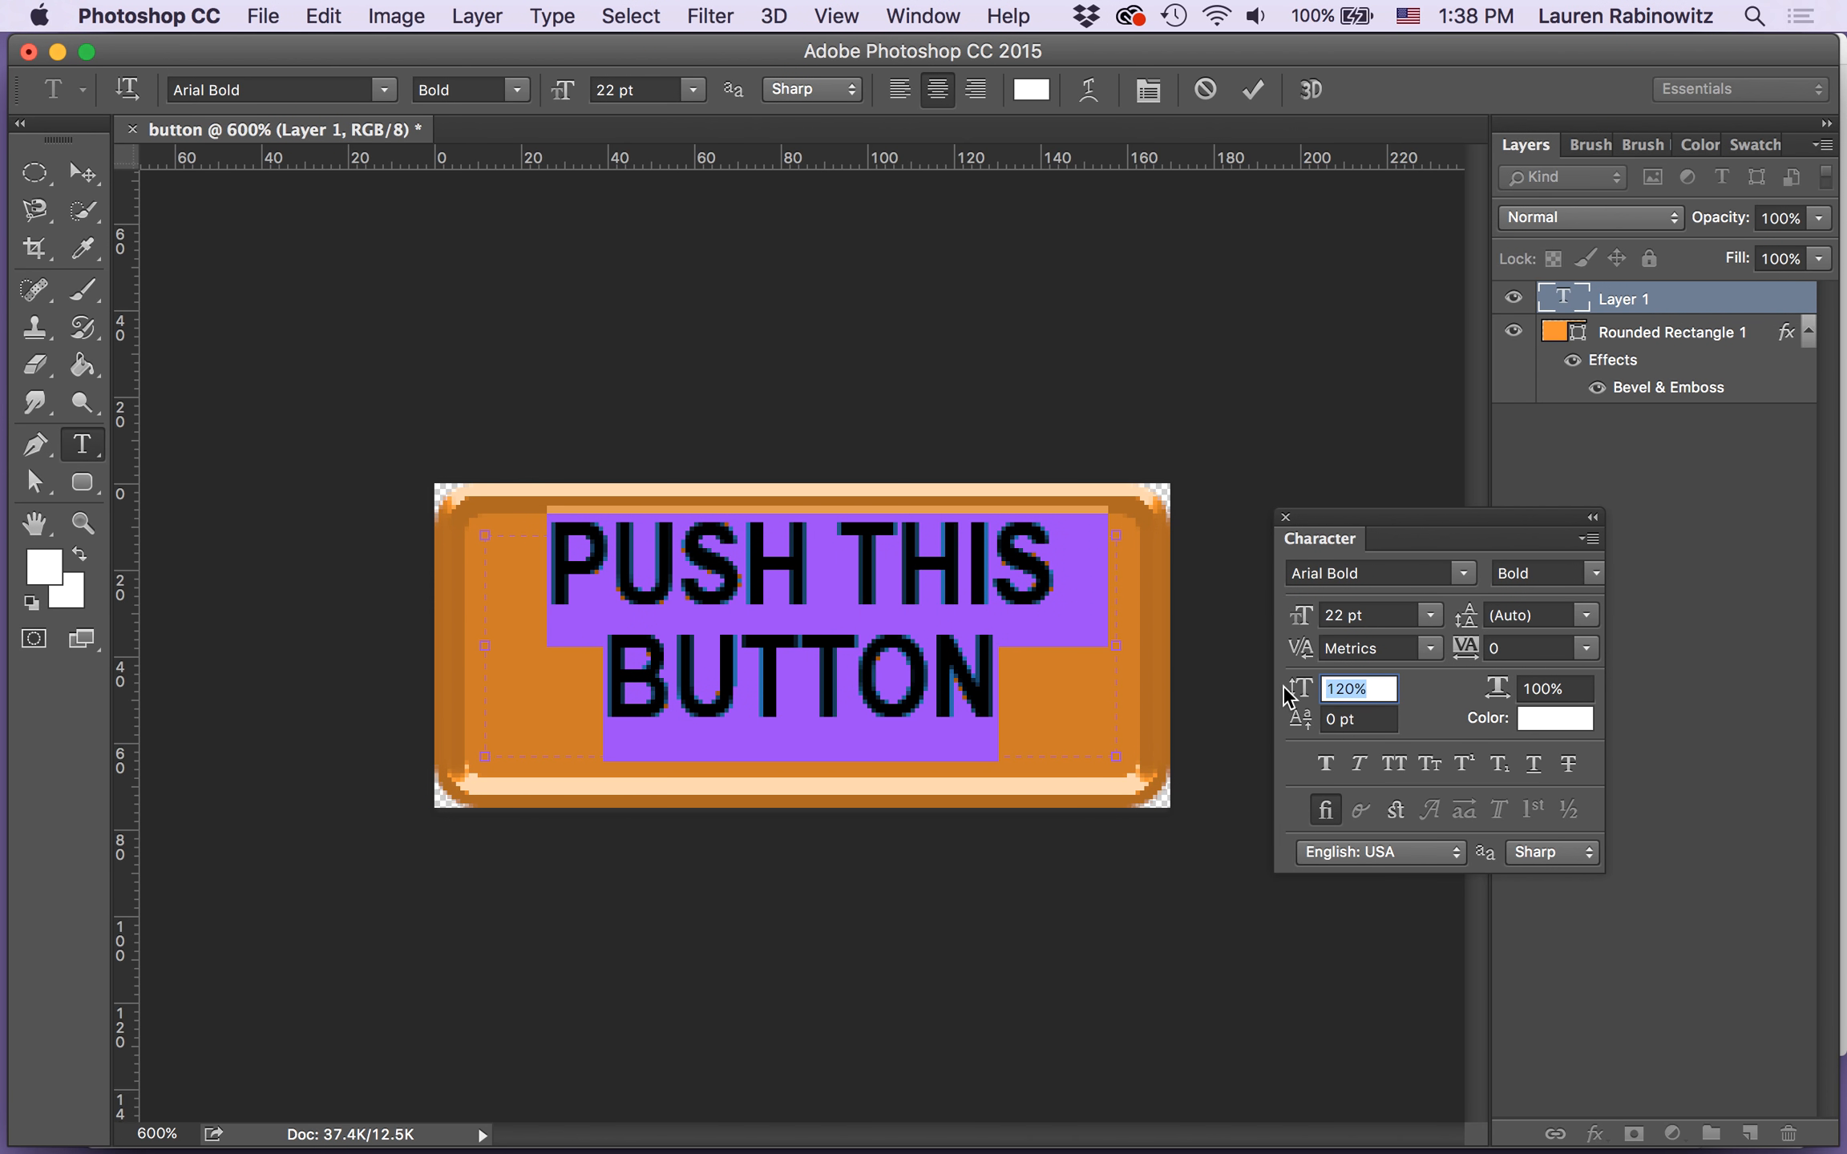
# Step: Set the selected label's horizontal scale to 115%
pyautogui.click(1570, 690)
pyautogui.moveTo(1569, 690); pyautogui.dragTo(1496, 688)
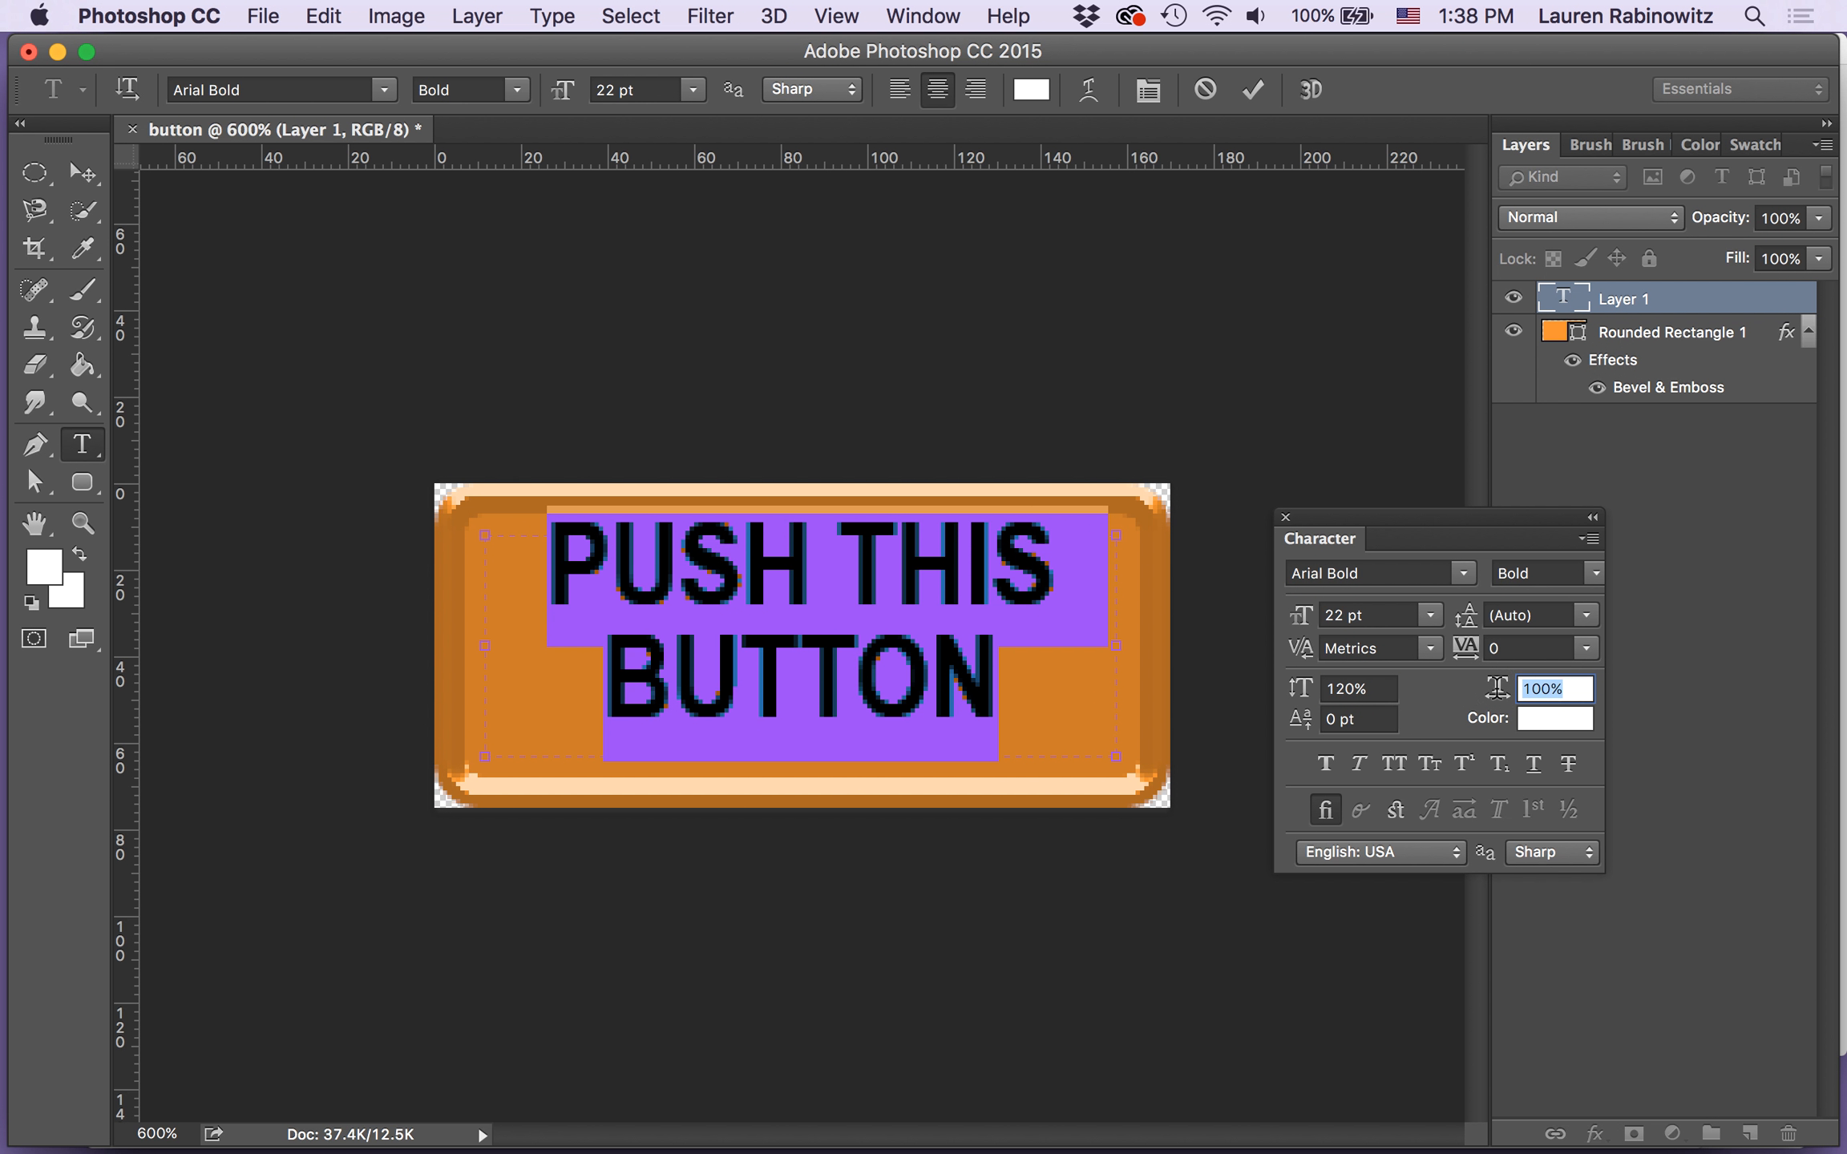
pyautogui.click(1563, 689)
pyautogui.press('Up')
pyautogui.press('Up')
pyautogui.press('Up')
pyautogui.press('Up')
pyautogui.press('Up')
pyautogui.press('Up')
pyautogui.press('Up')
pyautogui.press('Up')
pyautogui.press('Up')
pyautogui.press('Up')
pyautogui.press('Up')
pyautogui.press('Up')
pyautogui.press('Up')
pyautogui.press('Up')
pyautogui.press('Up')
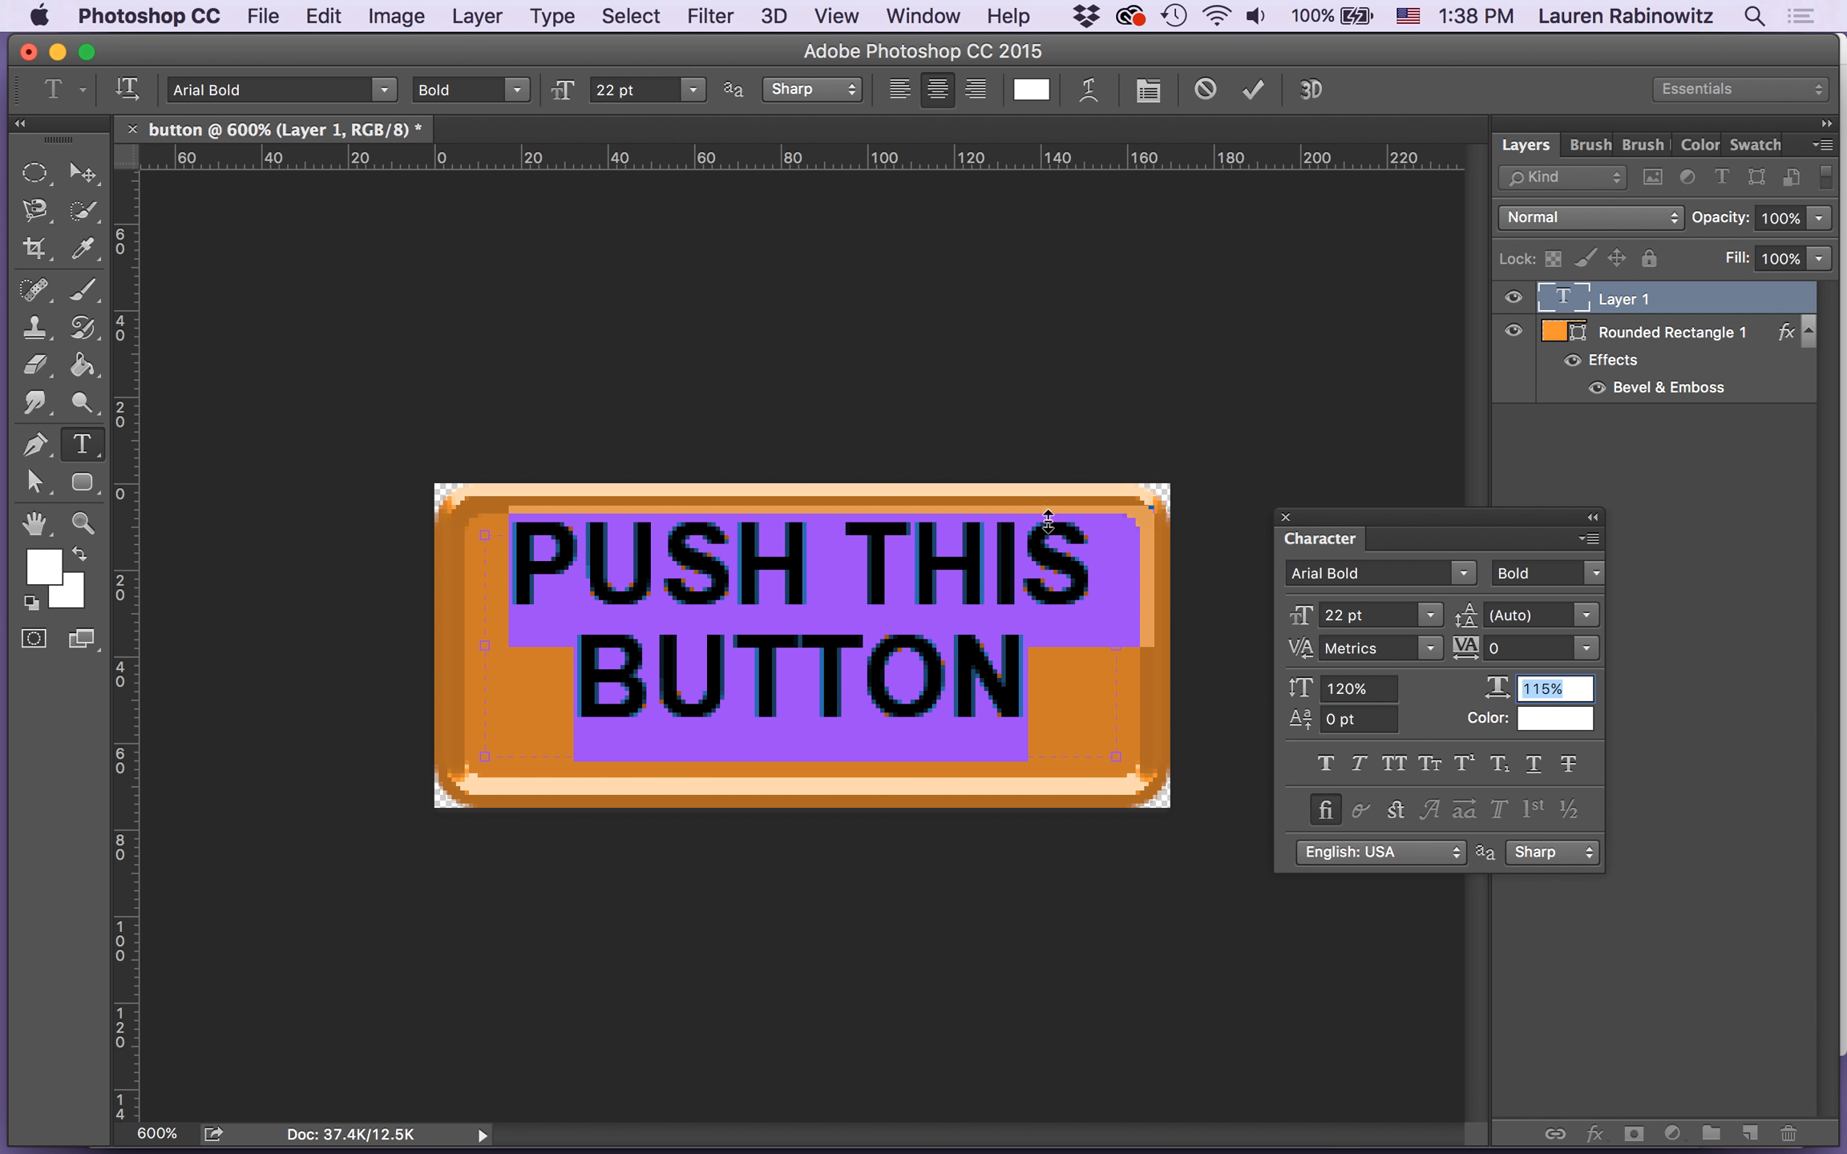
# Step: Move the label about 6 px straight down to centre it on the button, and close the character settings
pyautogui.click(94, 176)
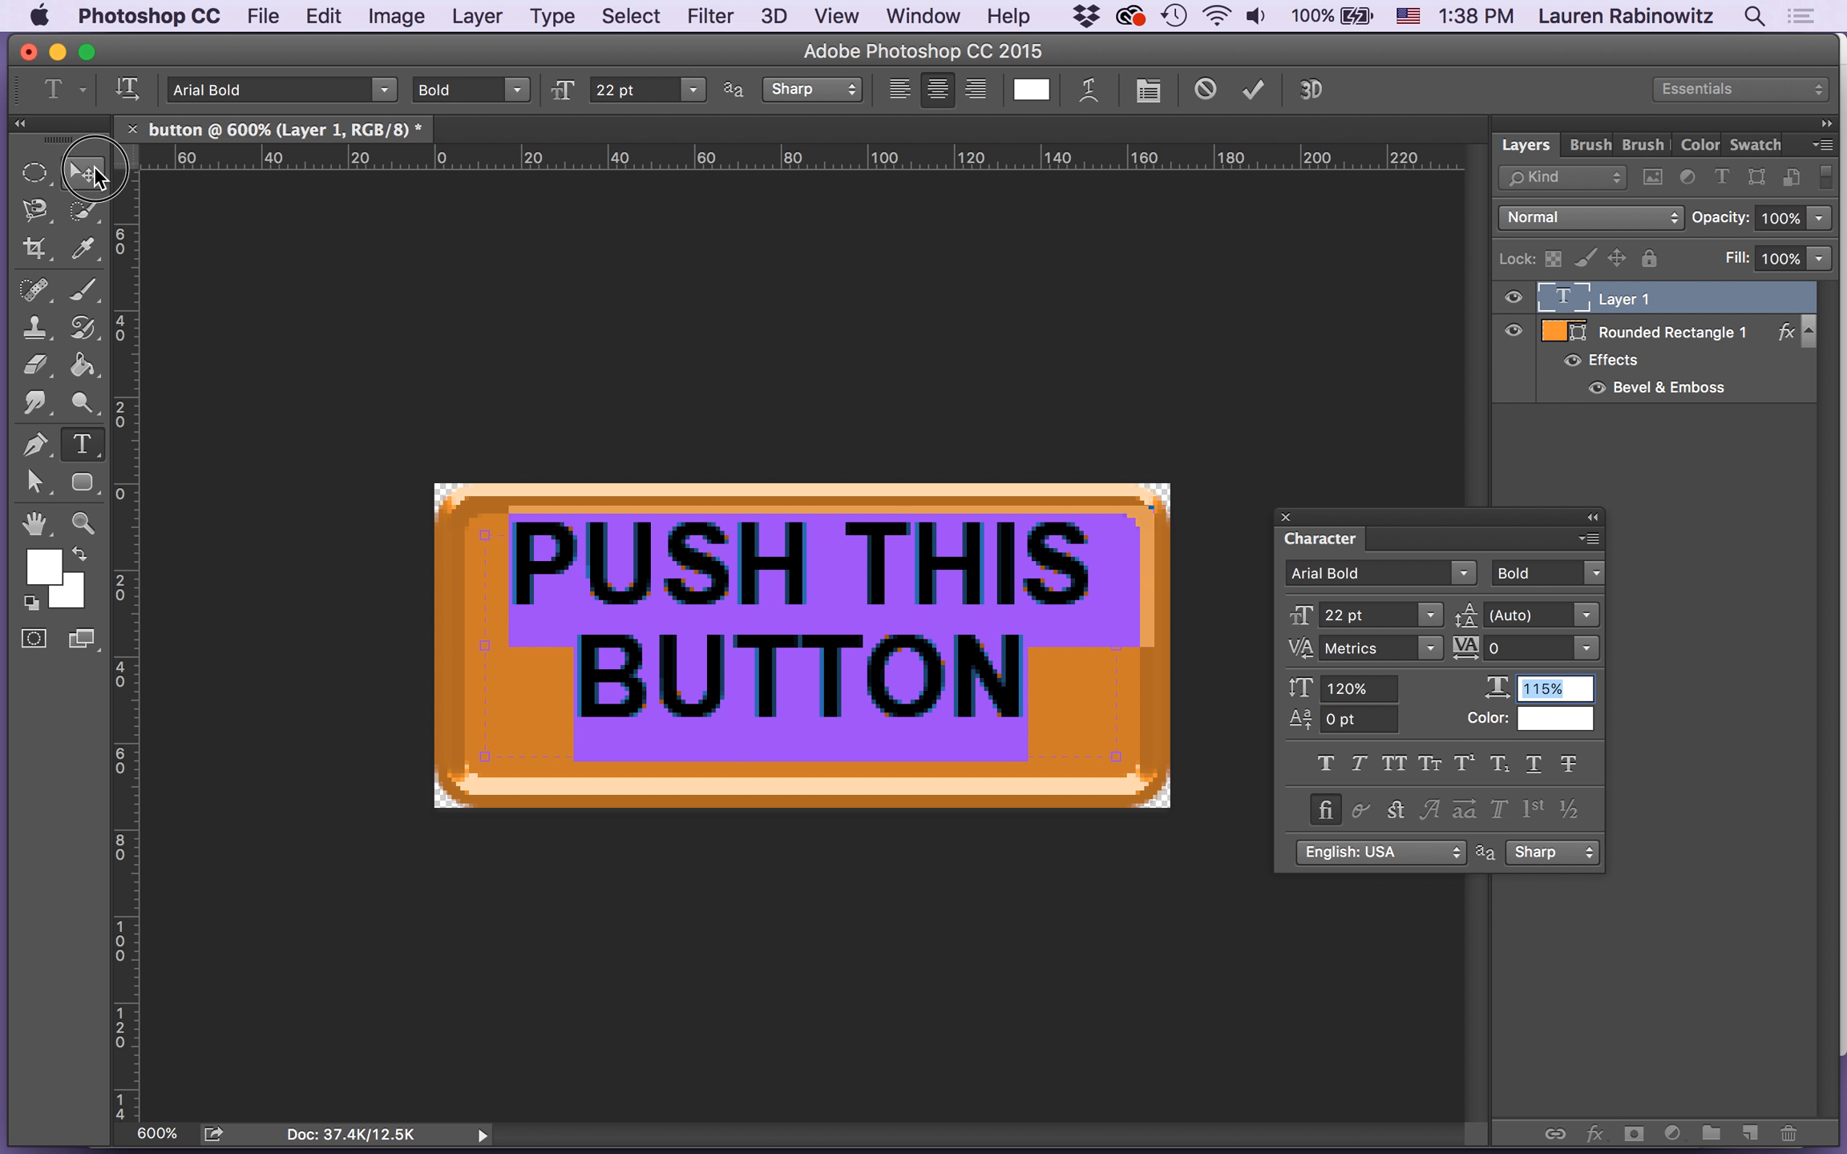
pyautogui.moveTo(796, 575); pyautogui.dragTo(796, 600)
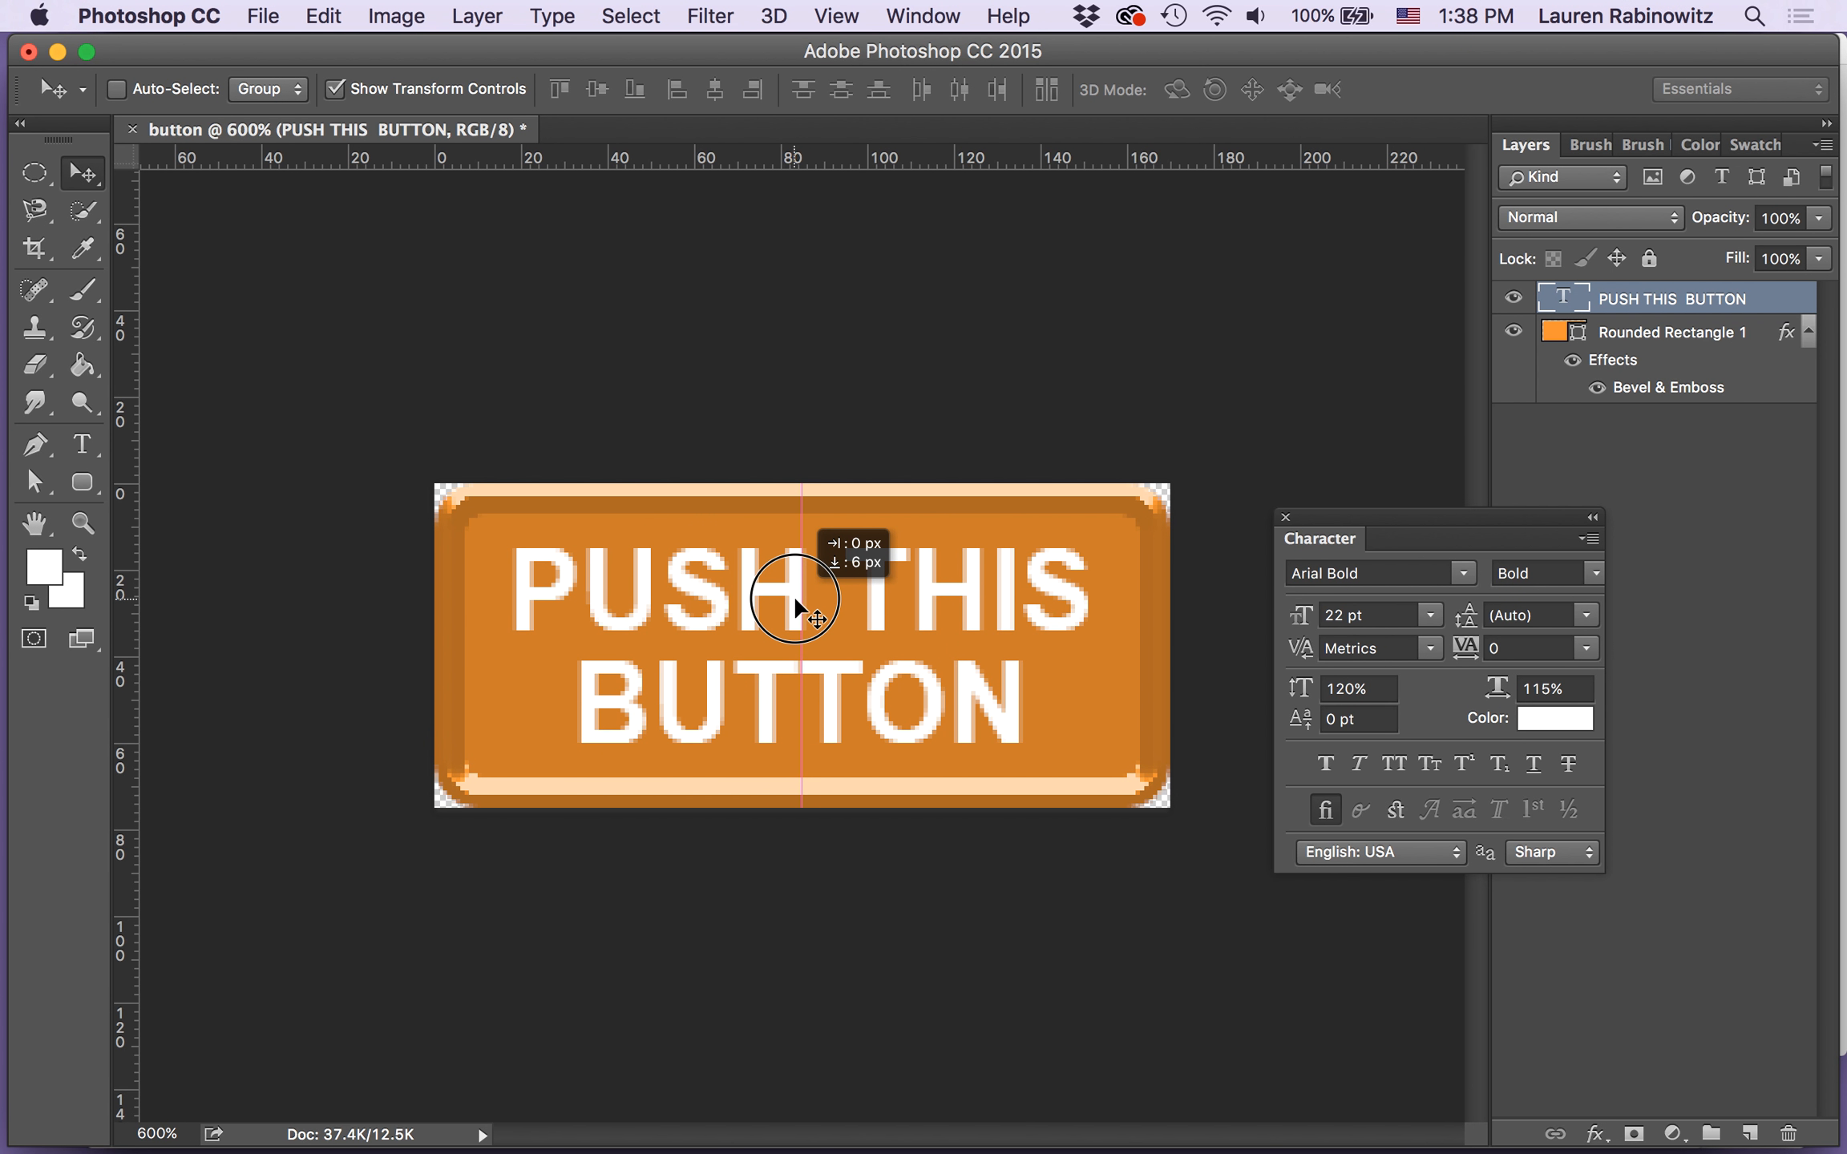
pyautogui.moveTo(796, 600); pyautogui.dragTo(793, 596)
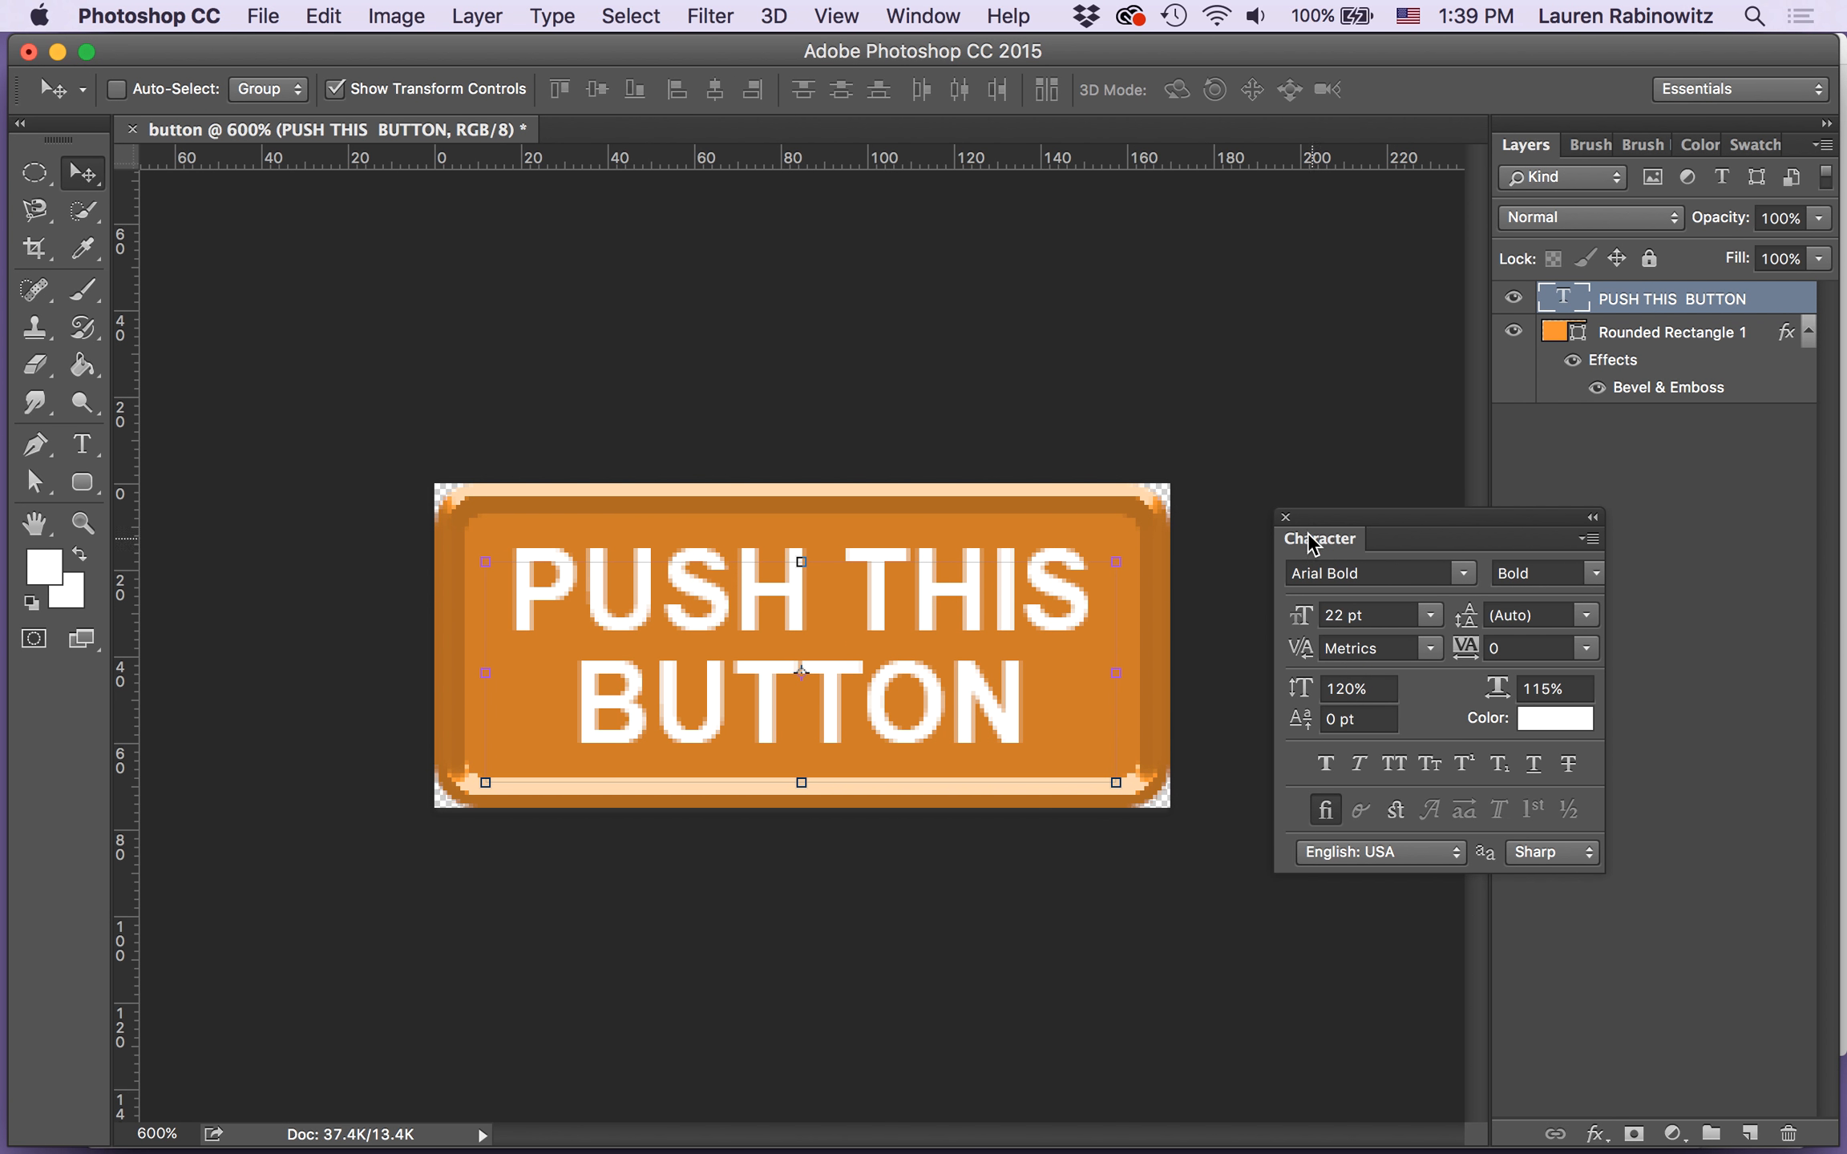
pyautogui.click(1286, 517)
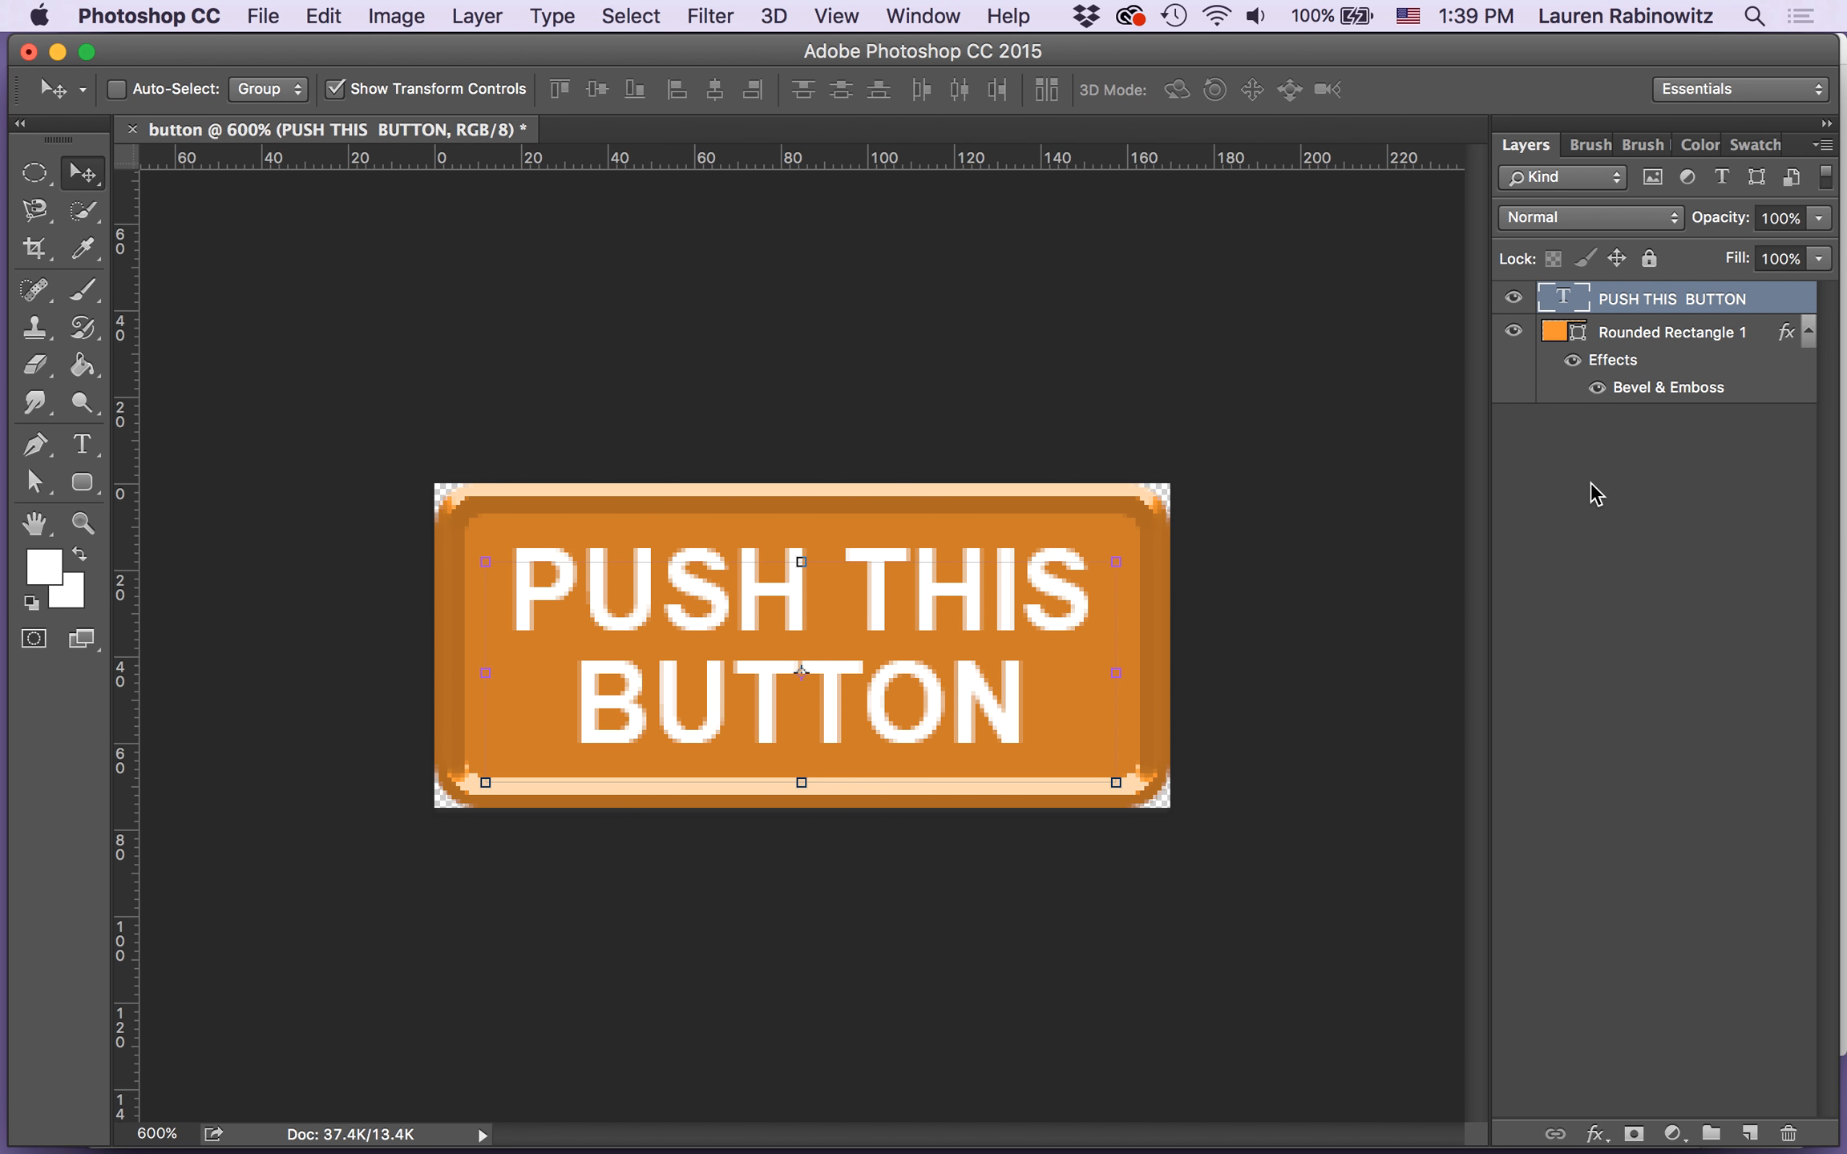
# Step: Open the layer style settings of the PUSH THIS BUTTON text layer and enable Bevel & Emboss
pyautogui.doubleClick(1802, 305)
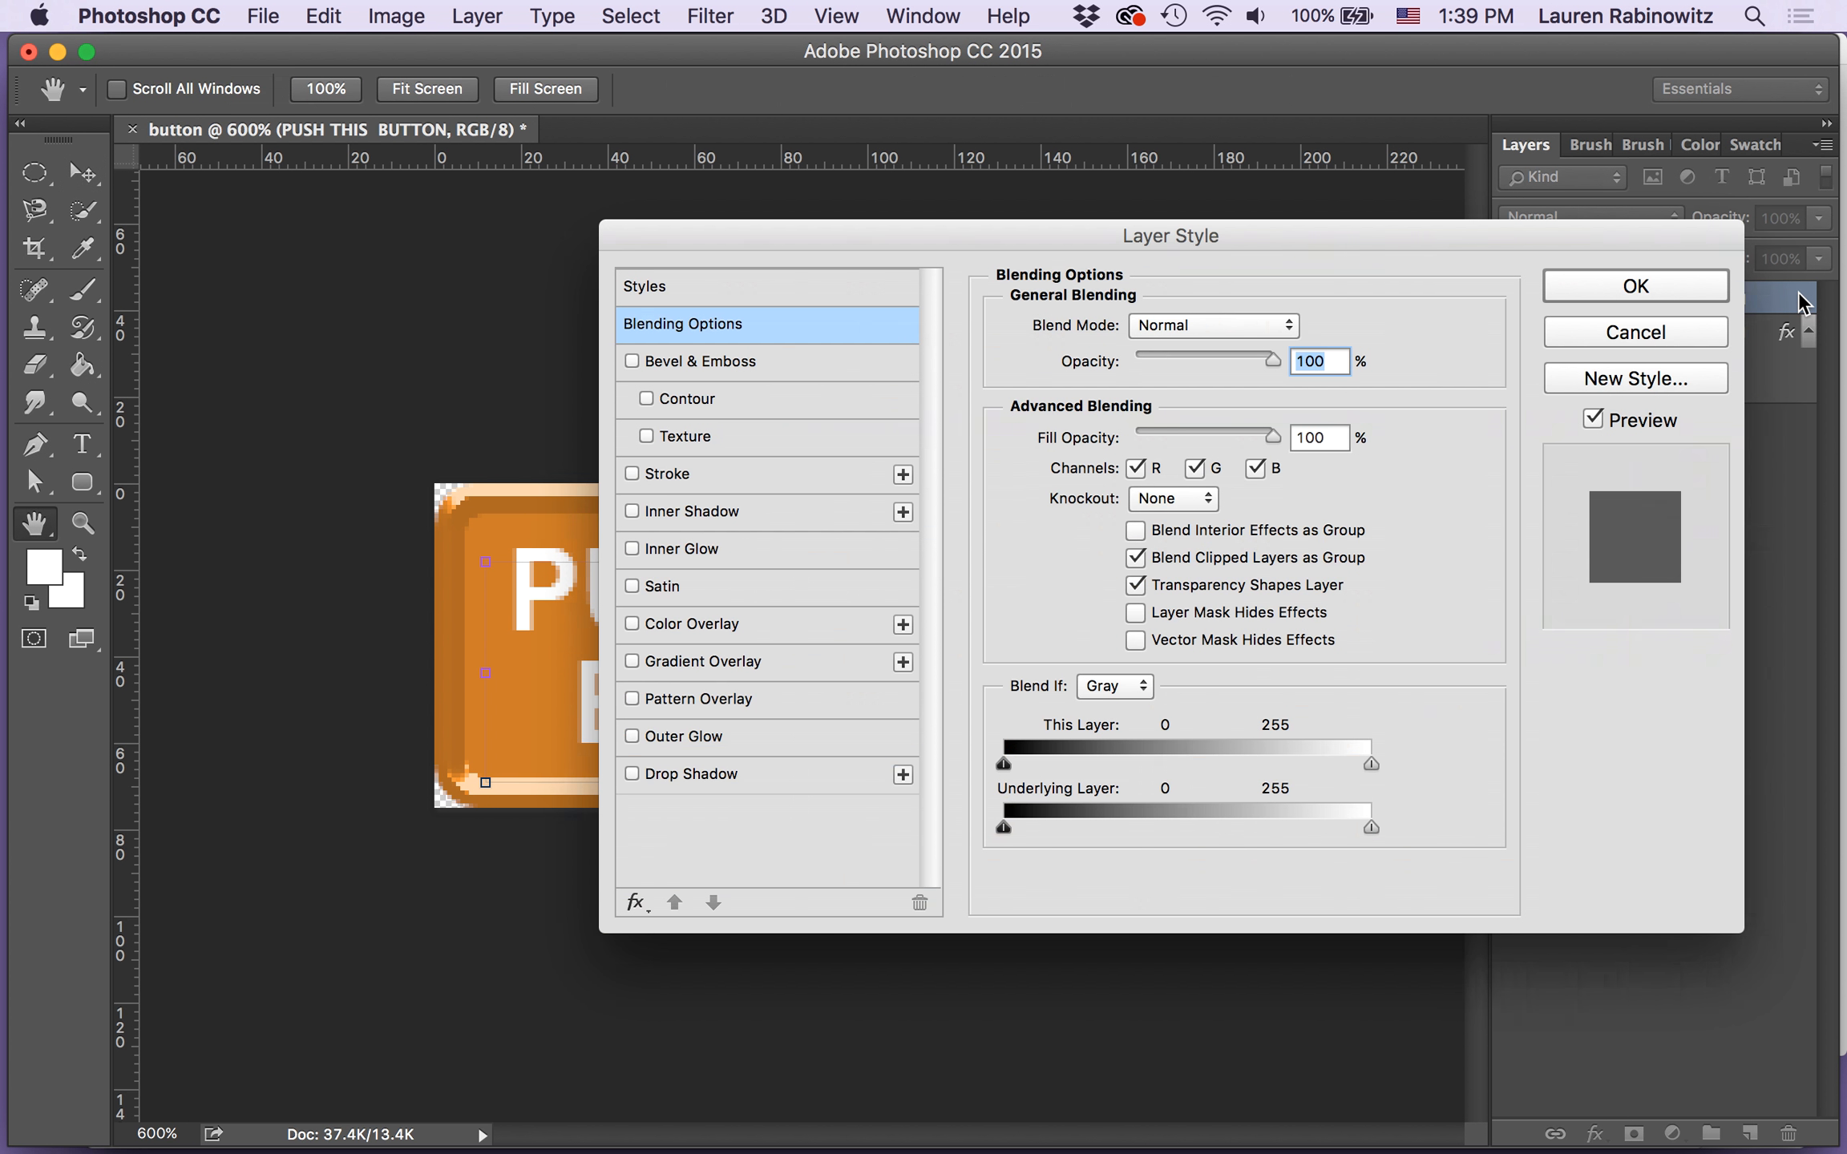
pyautogui.moveTo(1082, 242); pyautogui.dragTo(1355, 272)
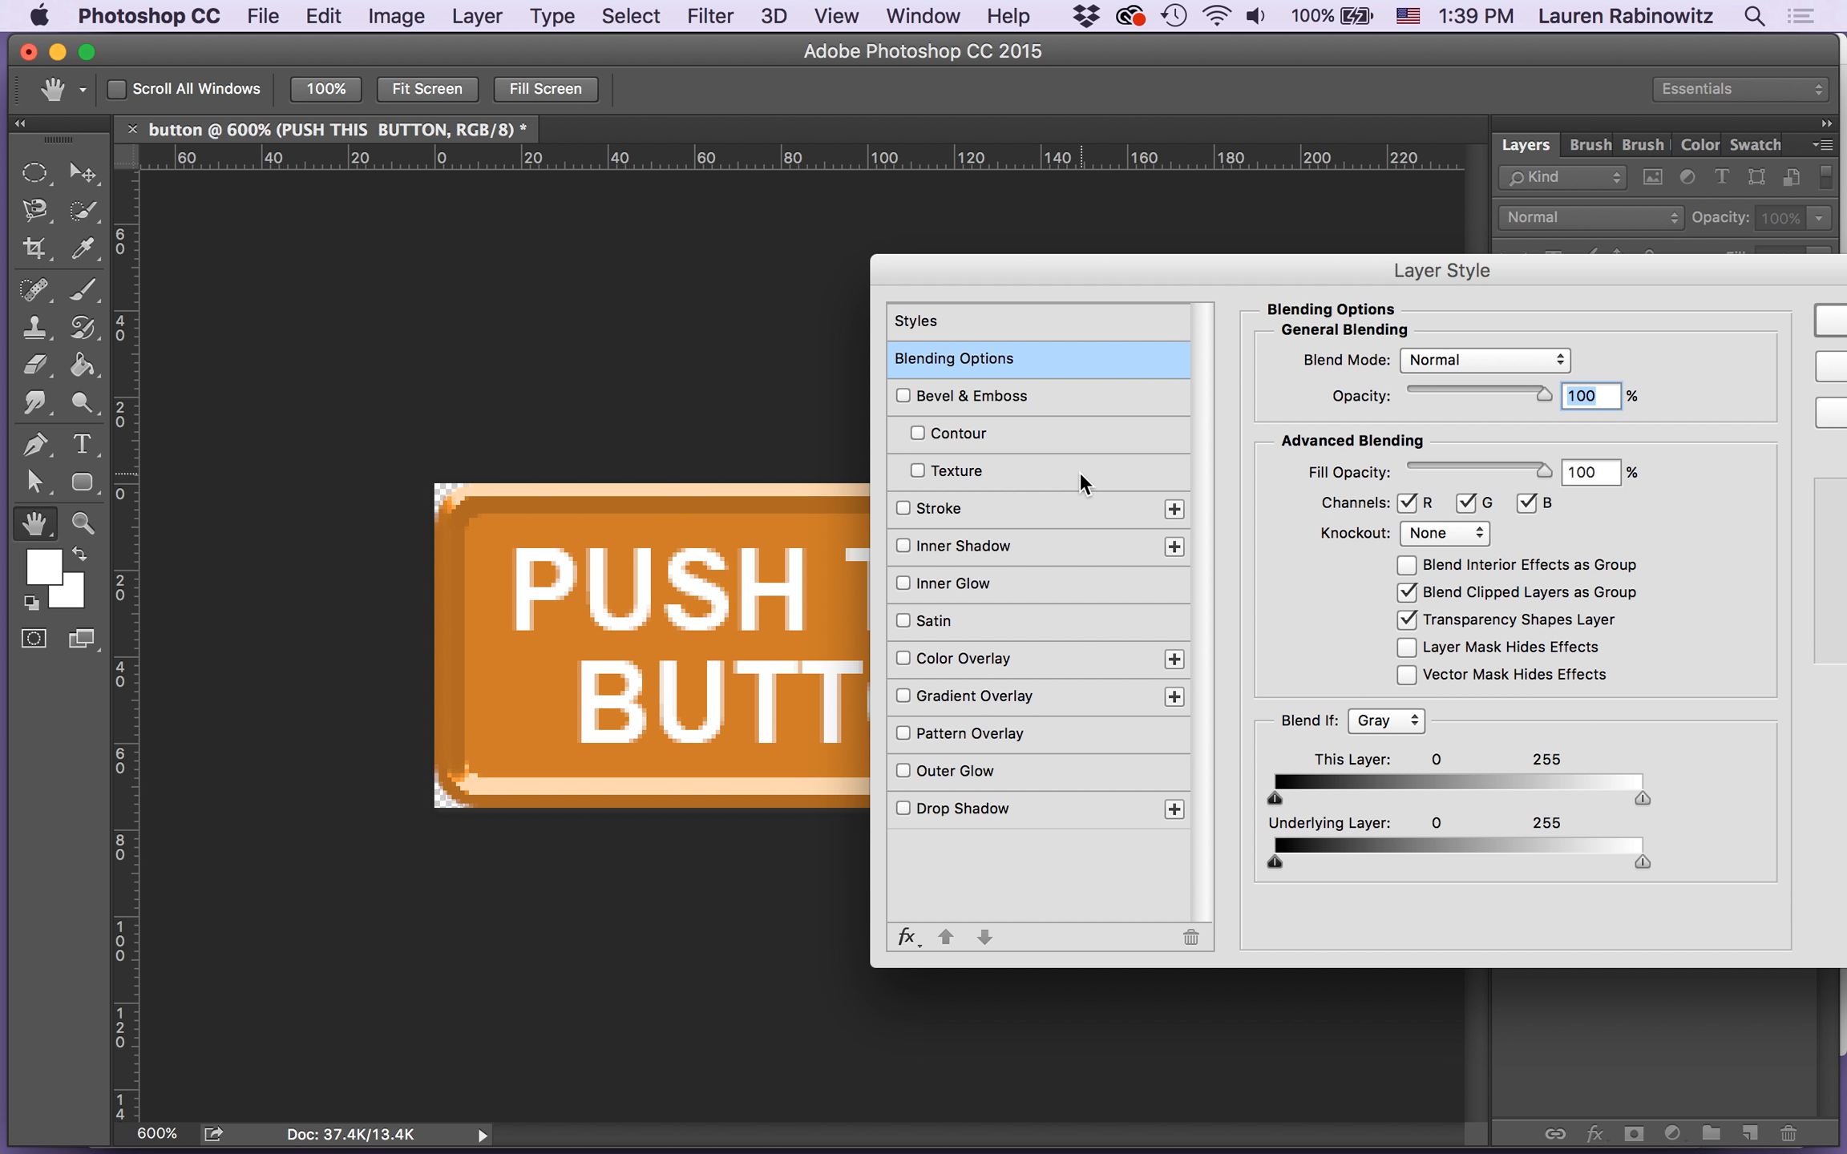
pyautogui.click(1079, 394)
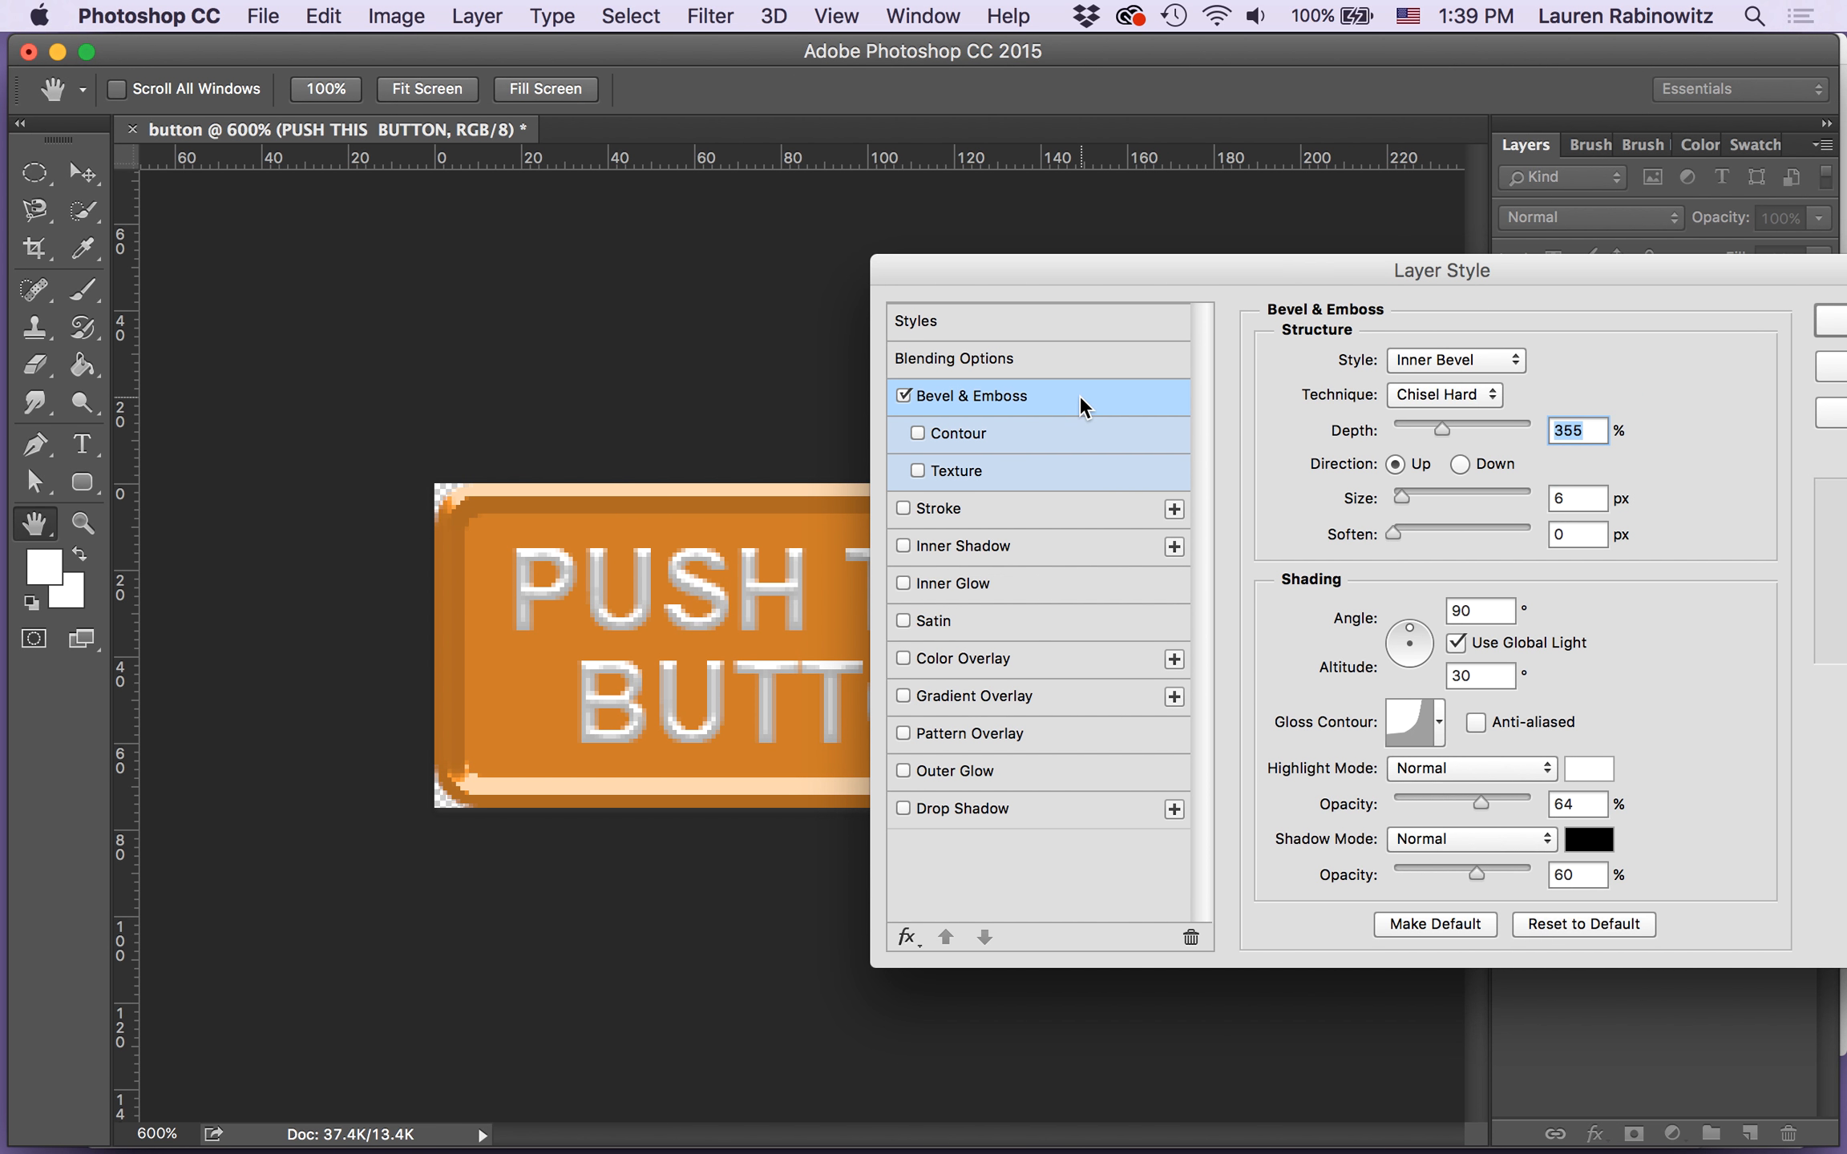
# Step: Turn off the text label's Bevel & Emboss and add an Inner Shadow with the Normal blend mode instead
pyautogui.click(903, 395)
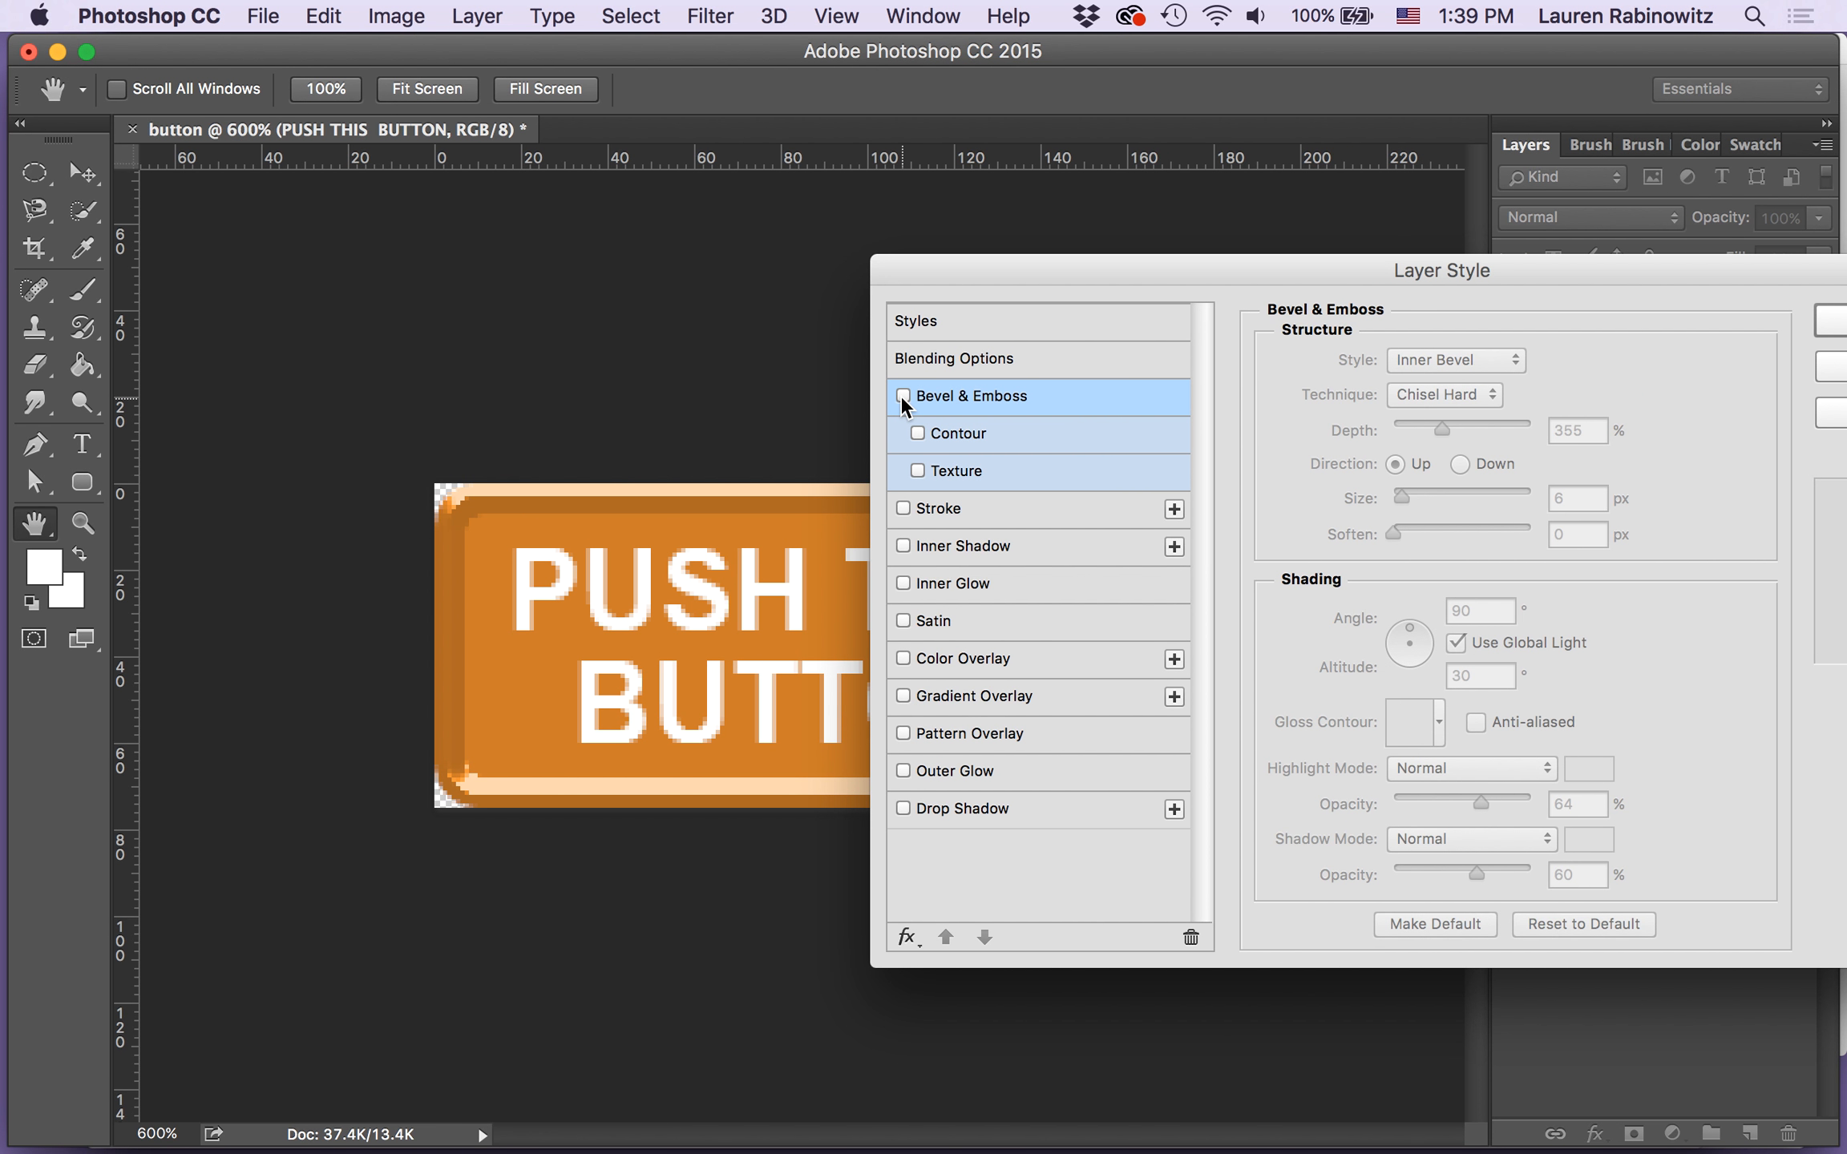
pyautogui.click(1076, 545)
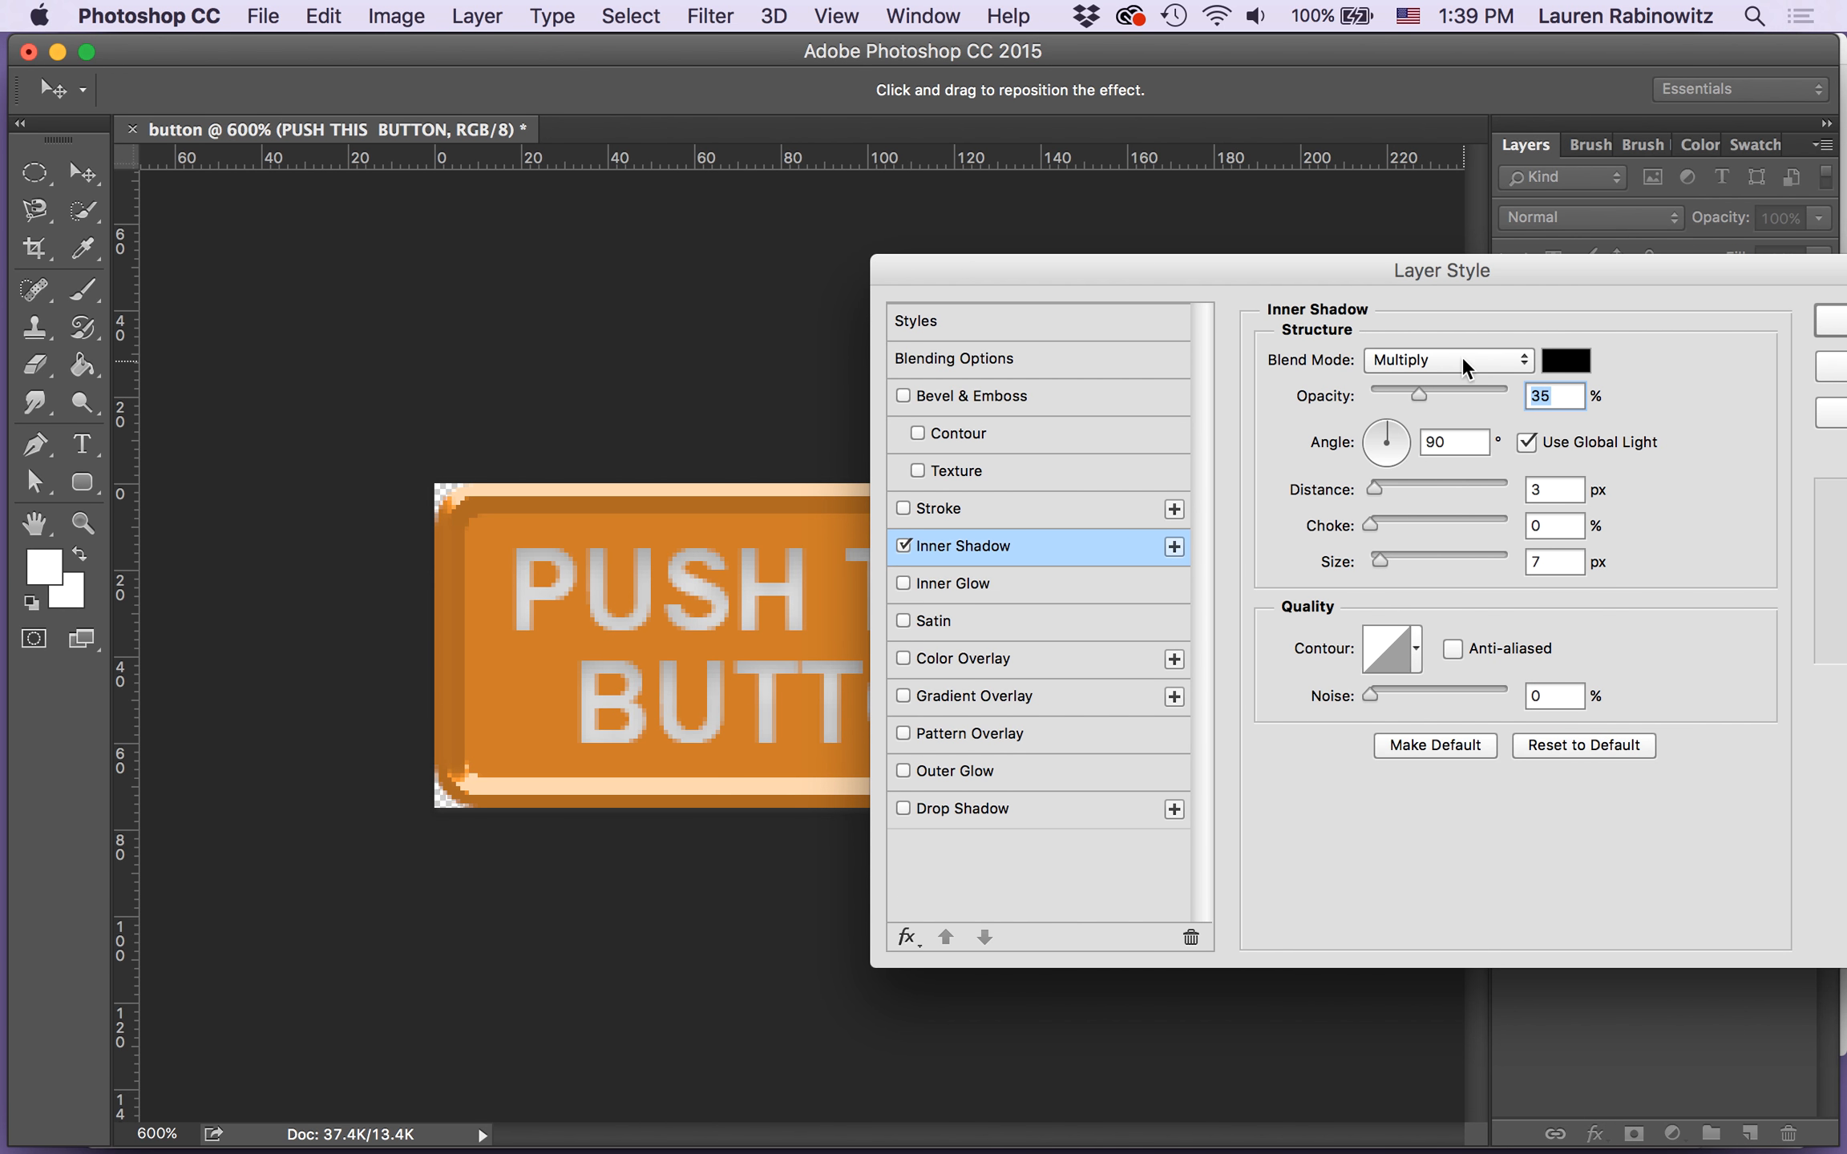
pyautogui.click(1430, 367)
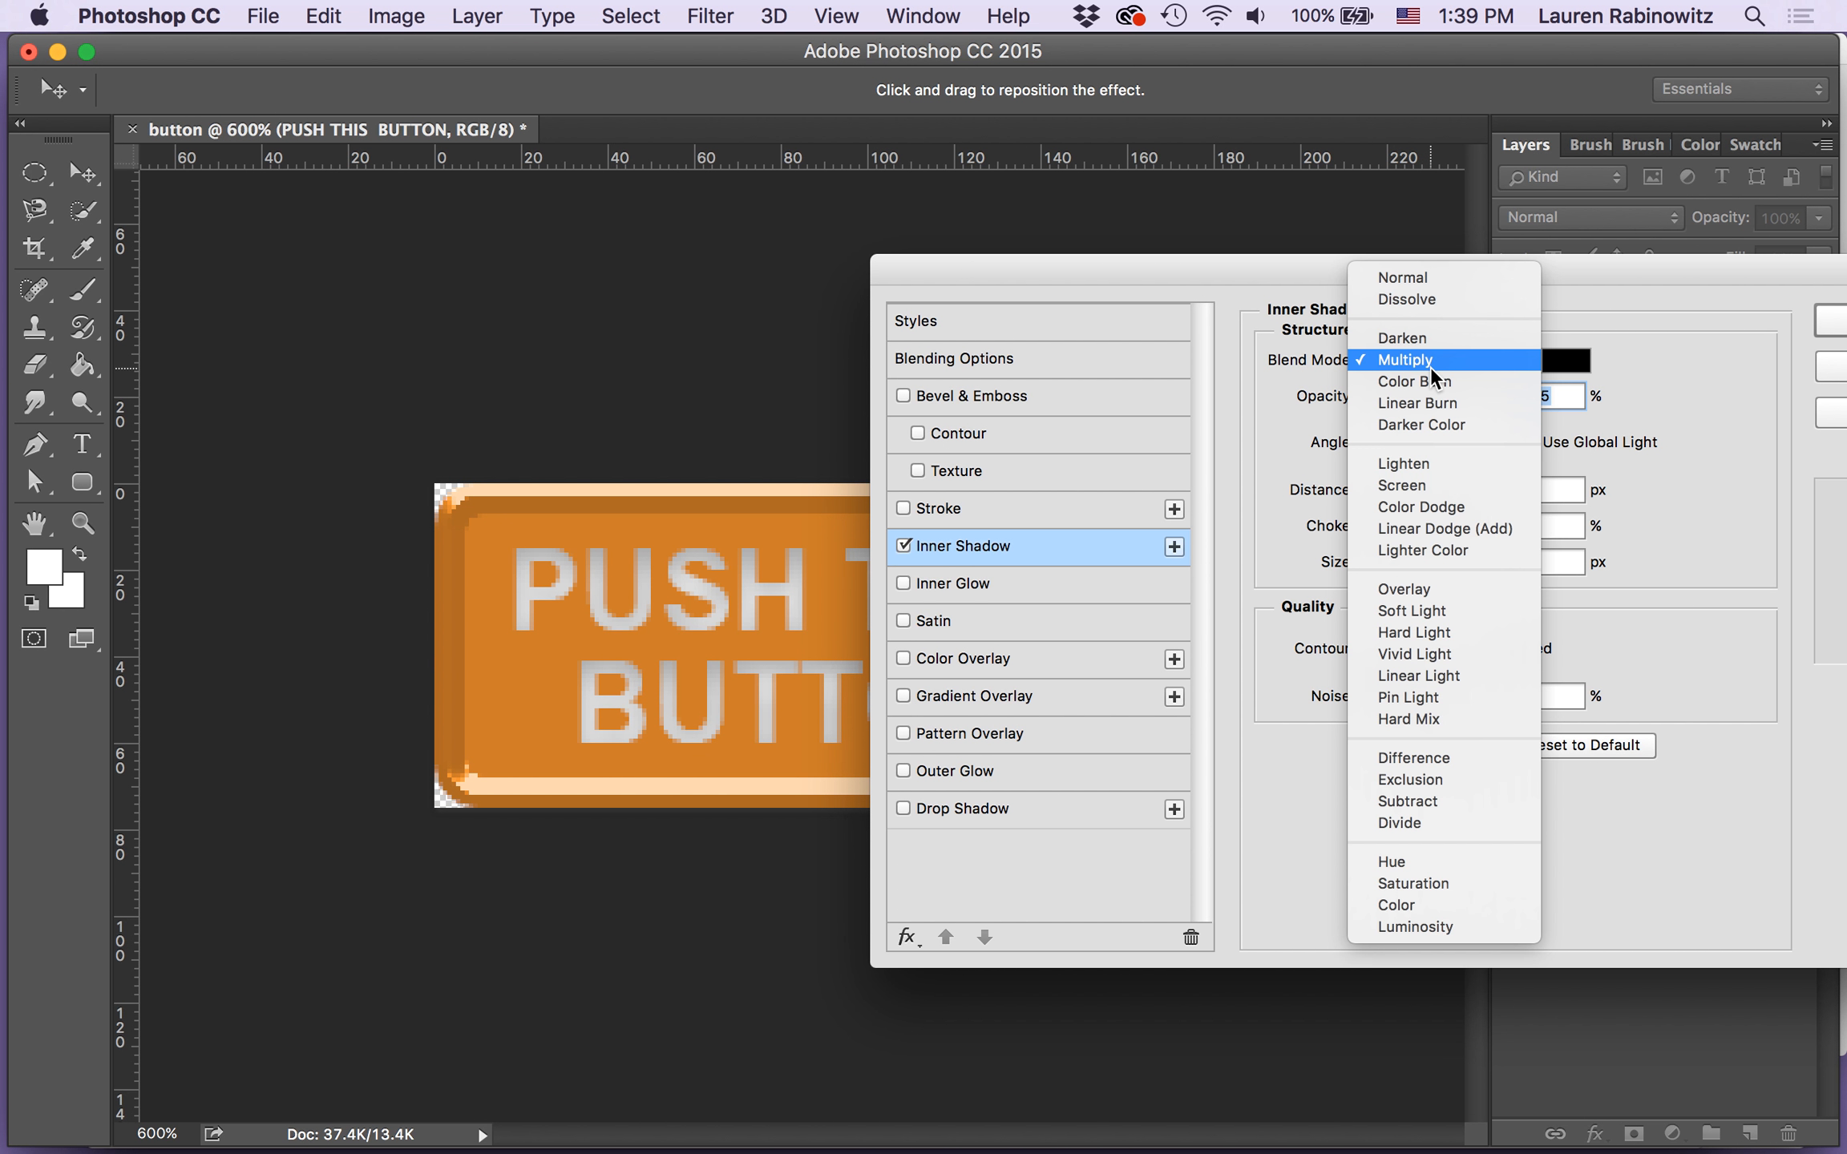
pyautogui.click(1428, 282)
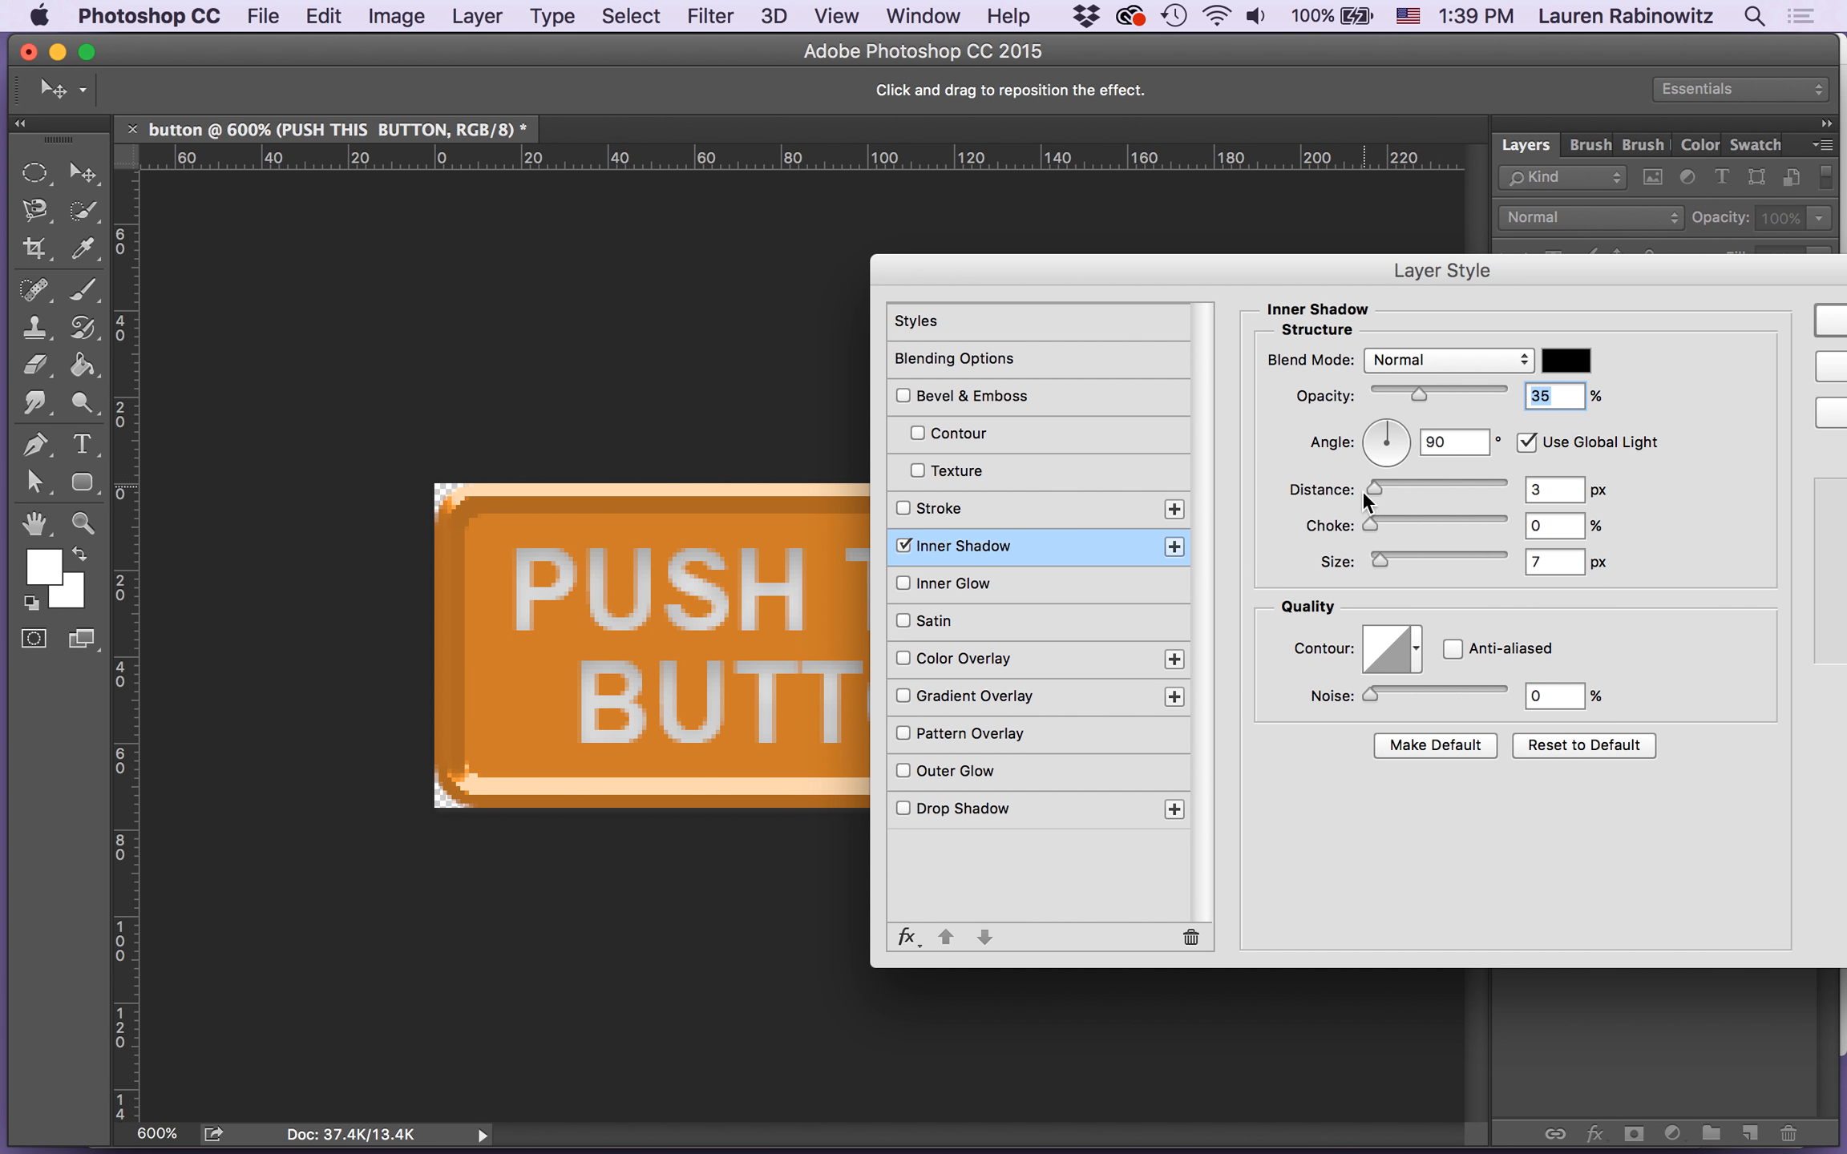
# Step: Set the label's Inner Shadow to a size of 1 px and a distance of 1 px
pyautogui.moveTo(1382, 559); pyautogui.dragTo(1373, 565)
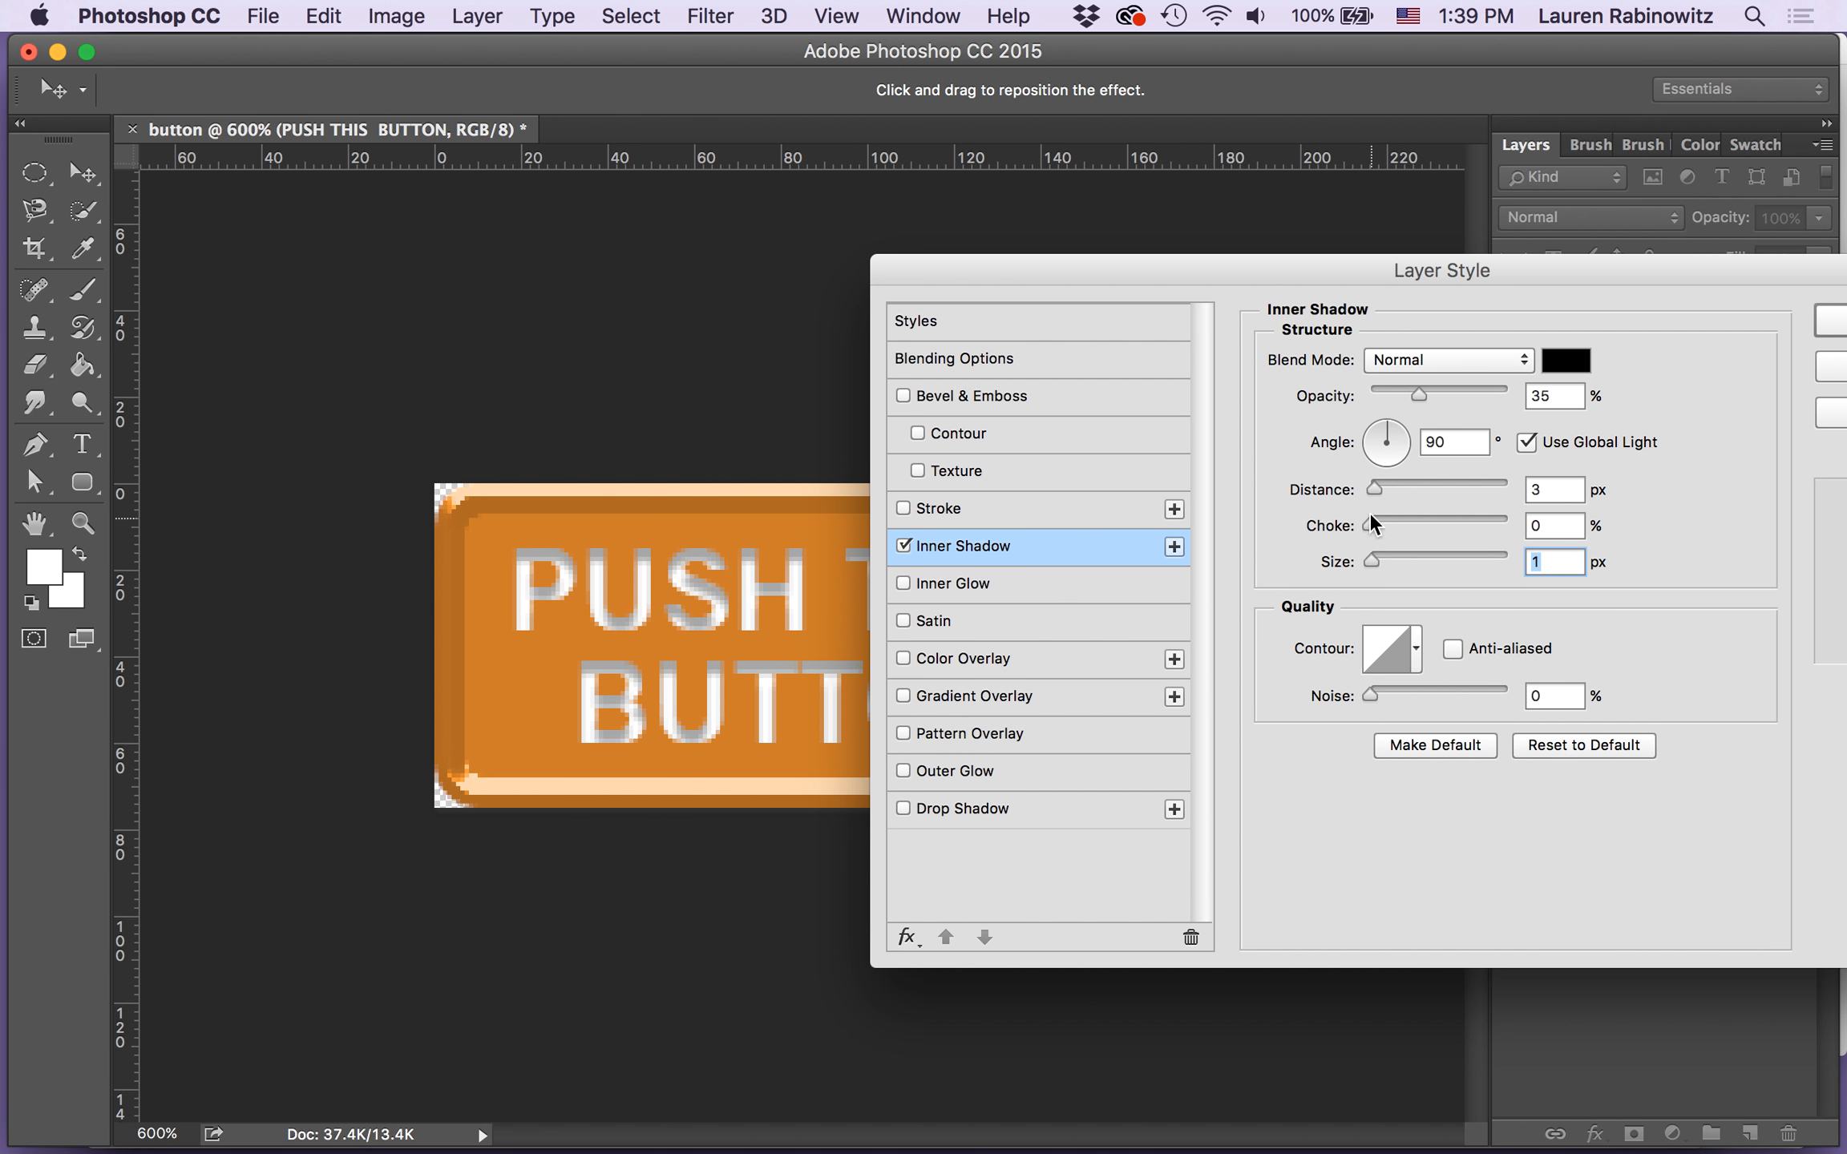
pyautogui.moveTo(1373, 487); pyautogui.dragTo(1369, 487)
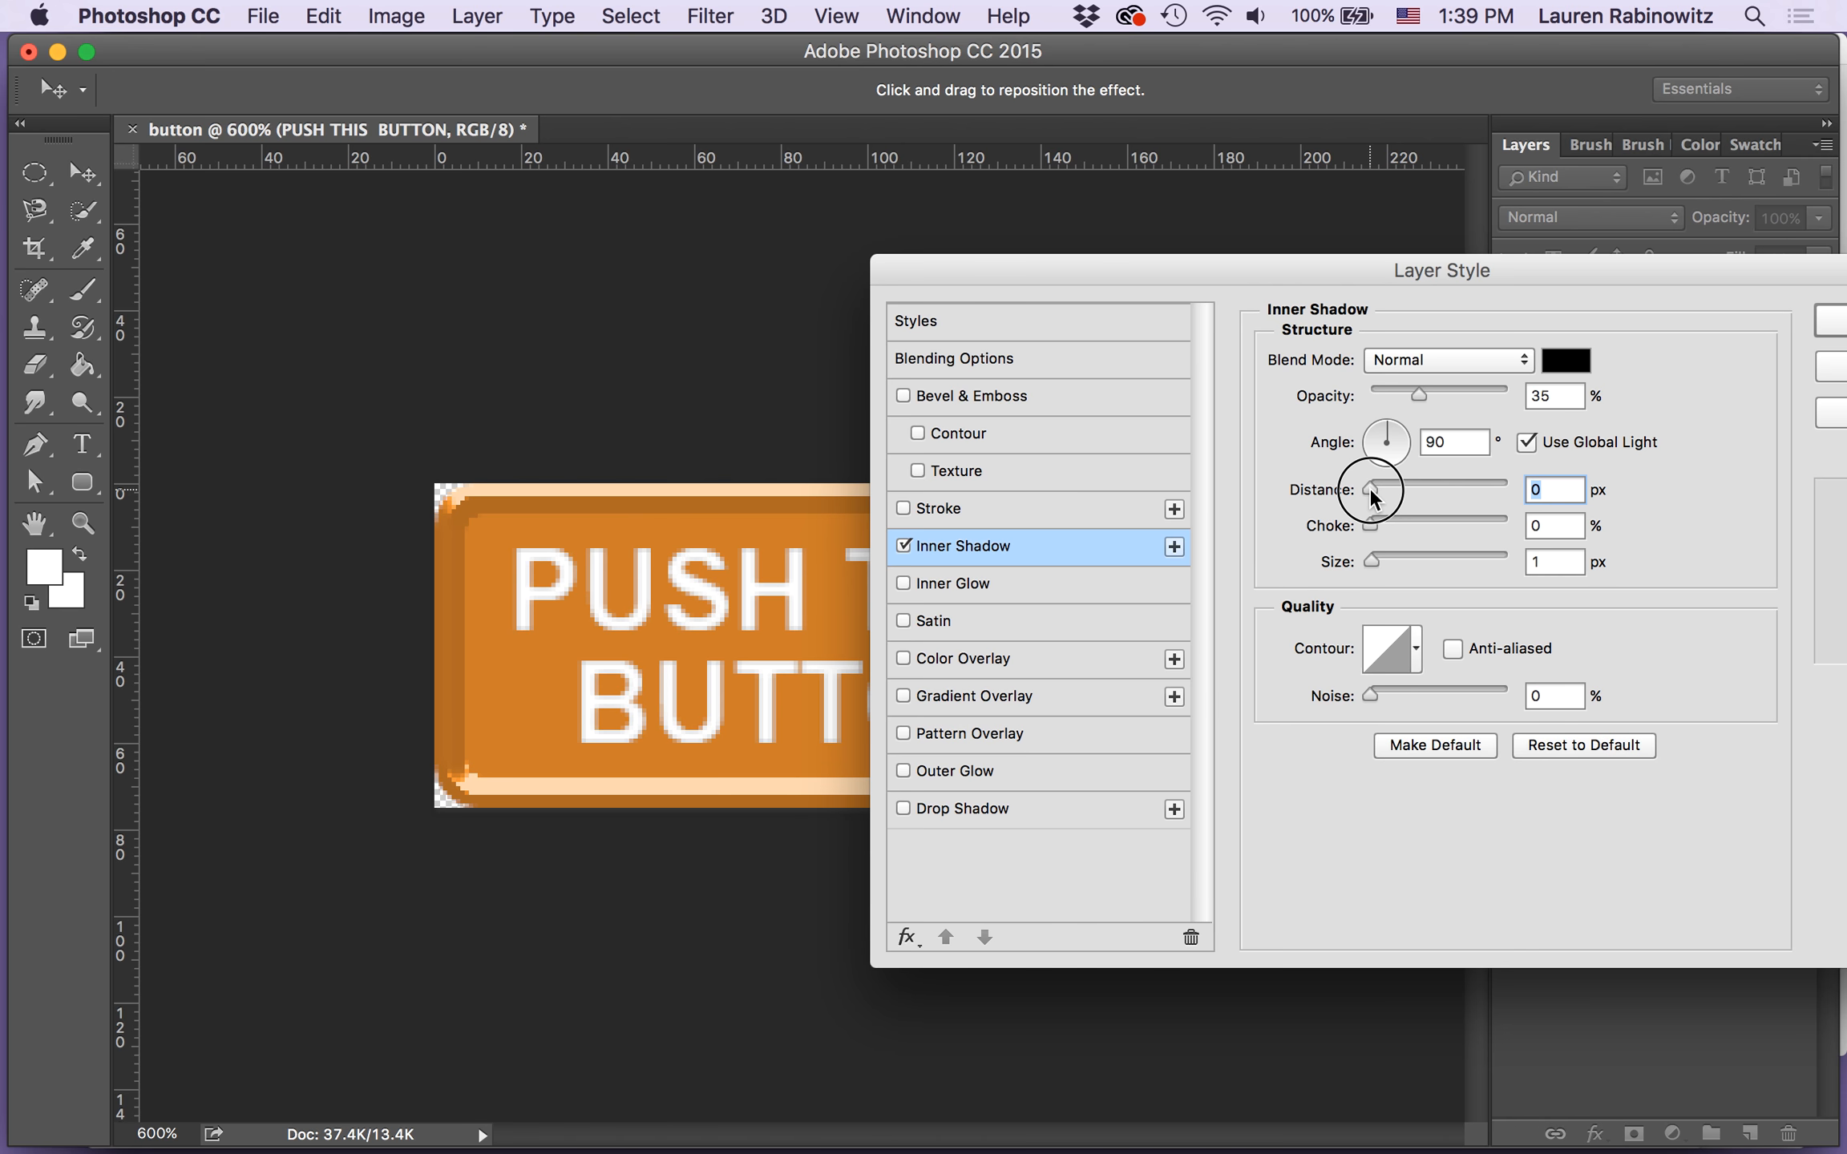
pyautogui.moveTo(1369, 488); pyautogui.dragTo(1373, 488)
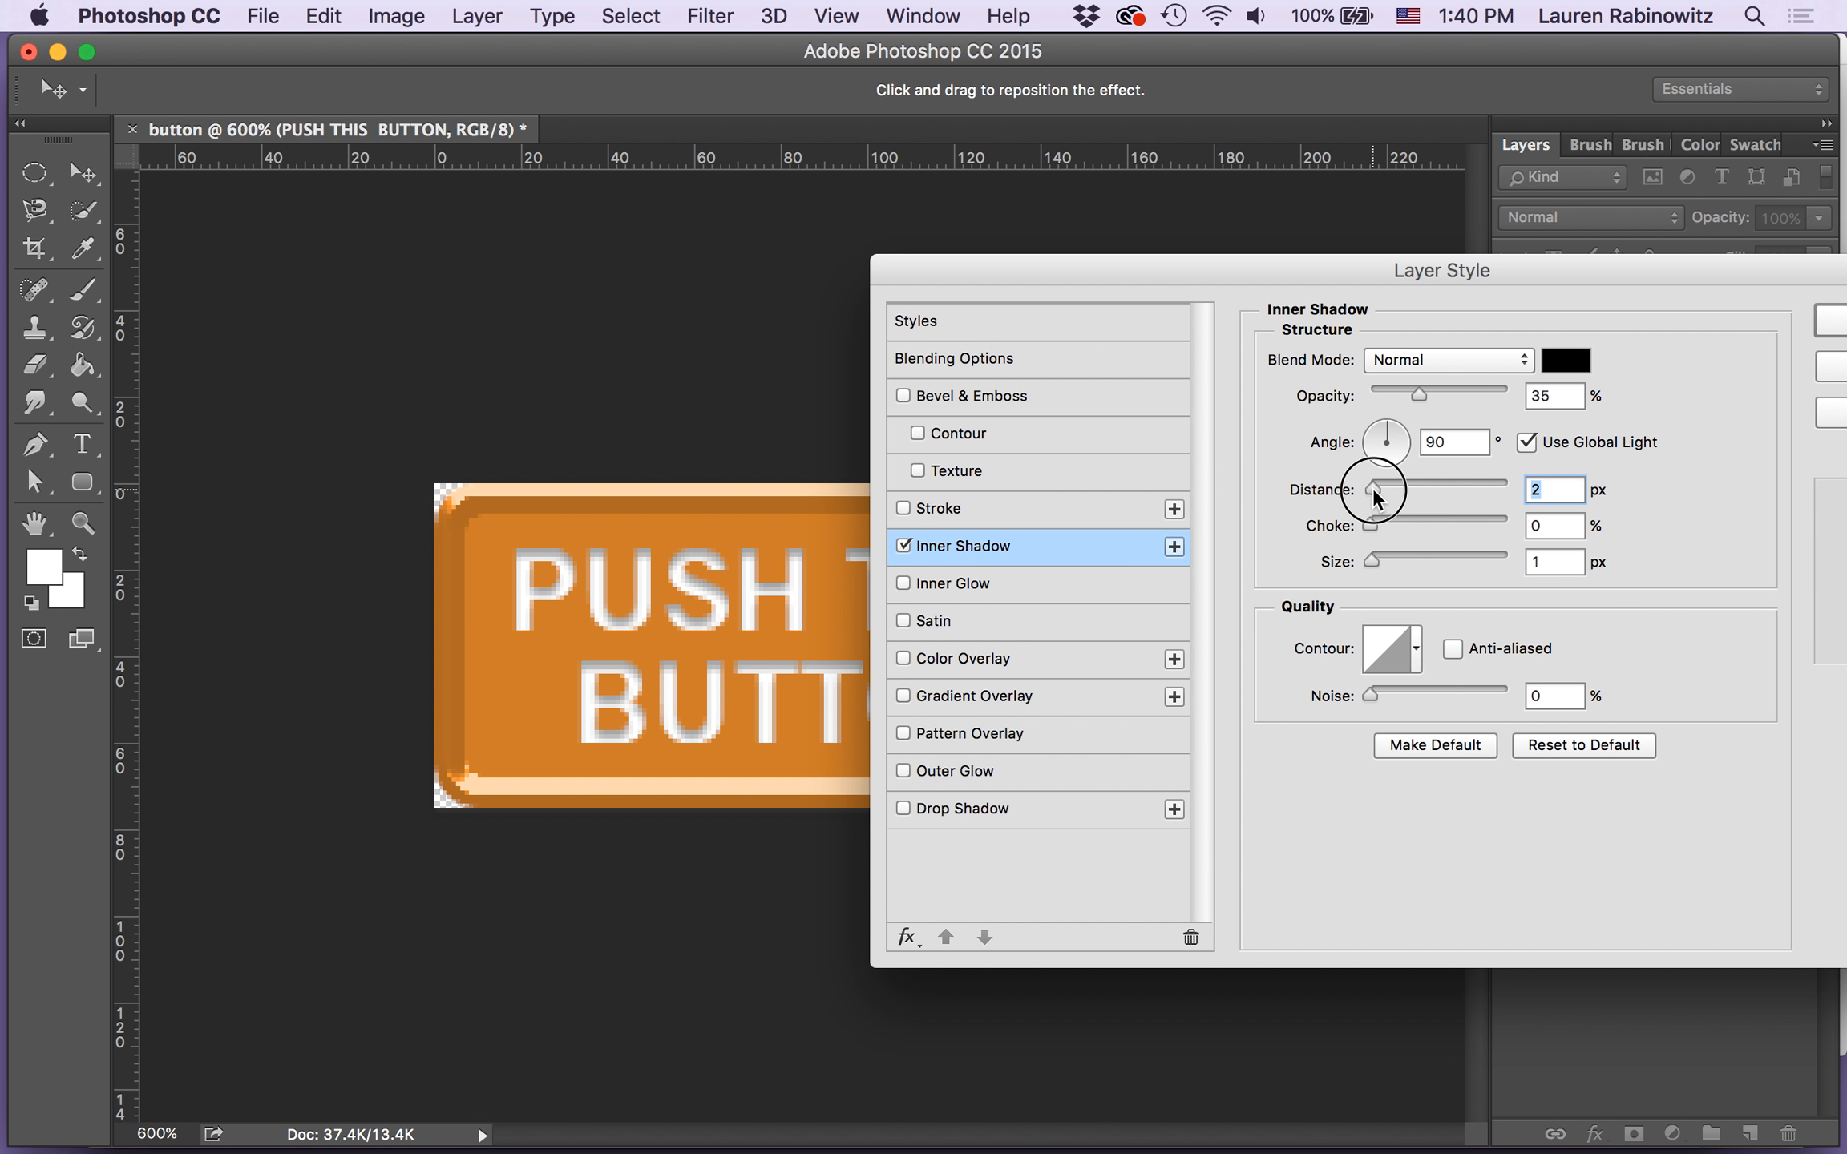
pyautogui.moveTo(1374, 492); pyautogui.dragTo(1371, 491)
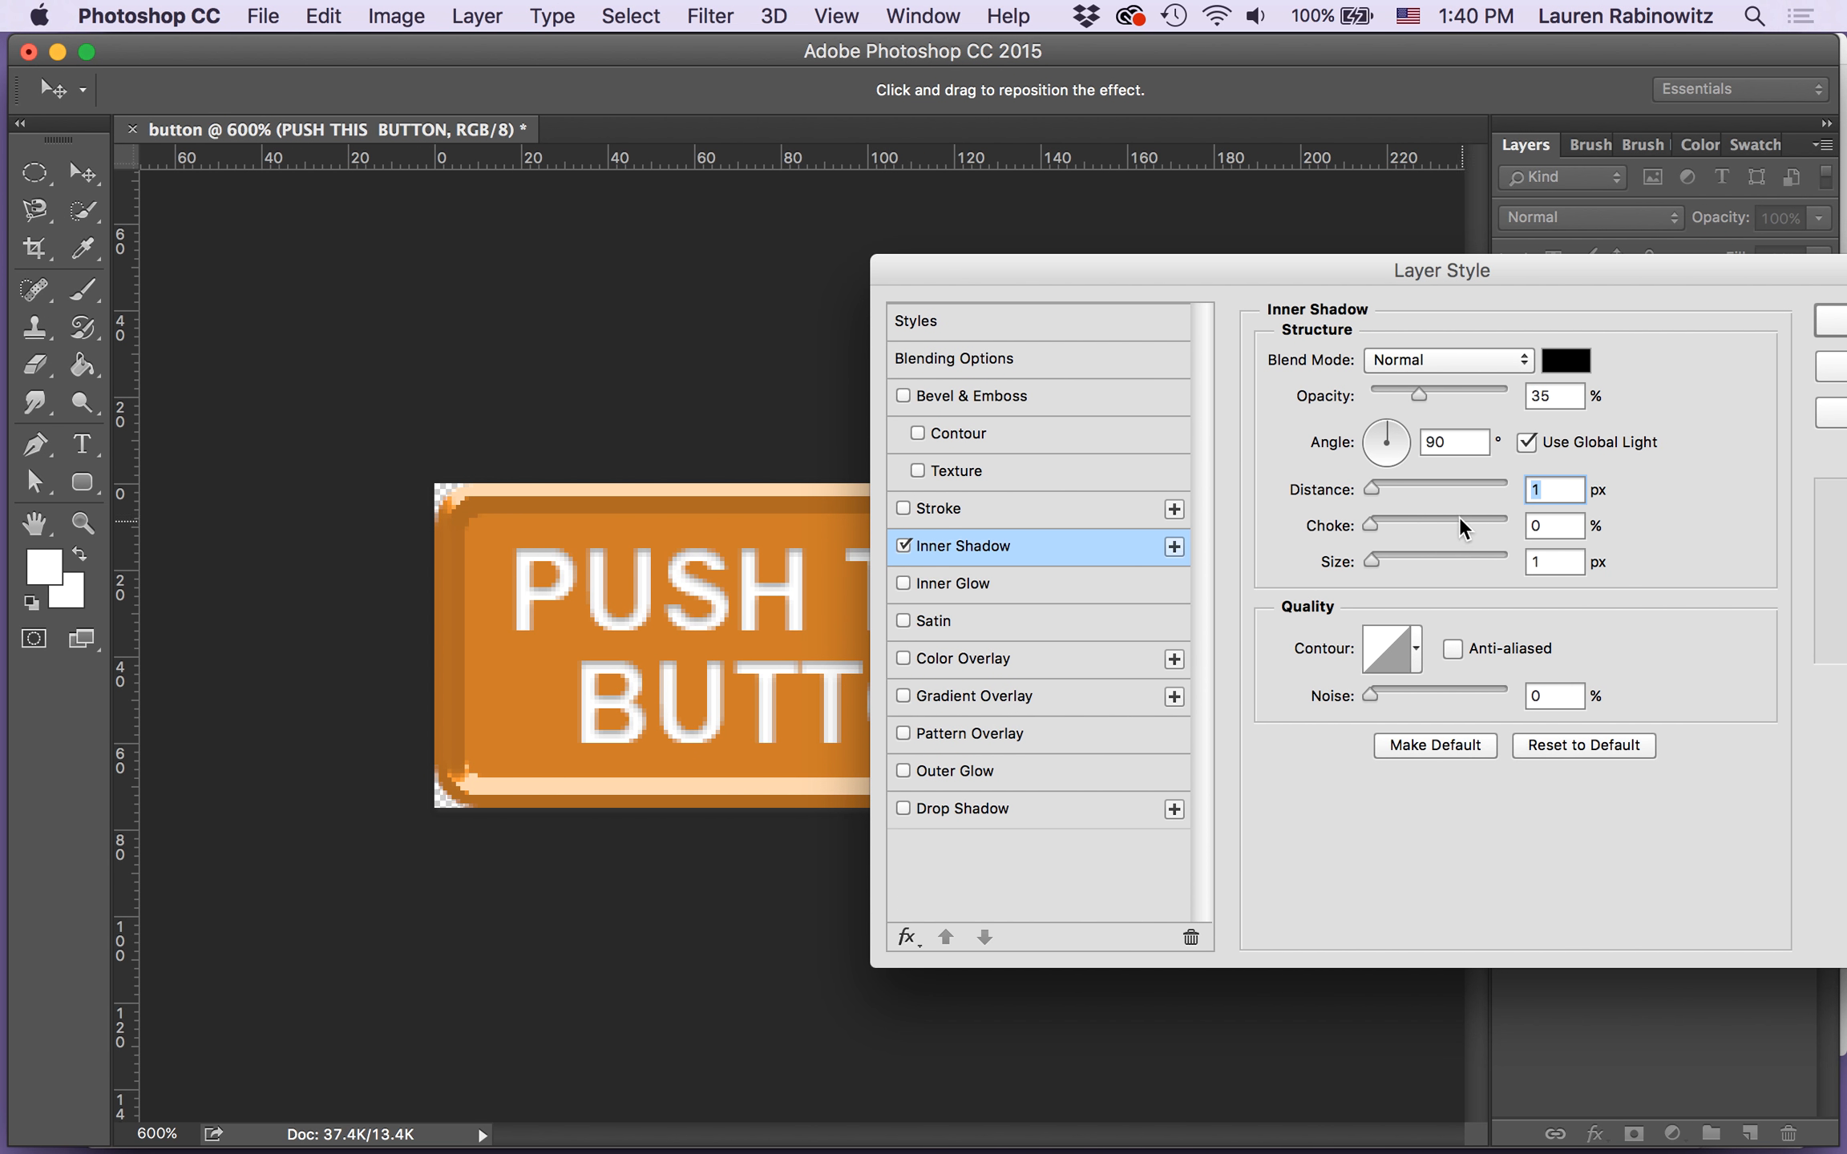
pyautogui.moveTo(1320, 277); pyautogui.dragTo(1405, 186)
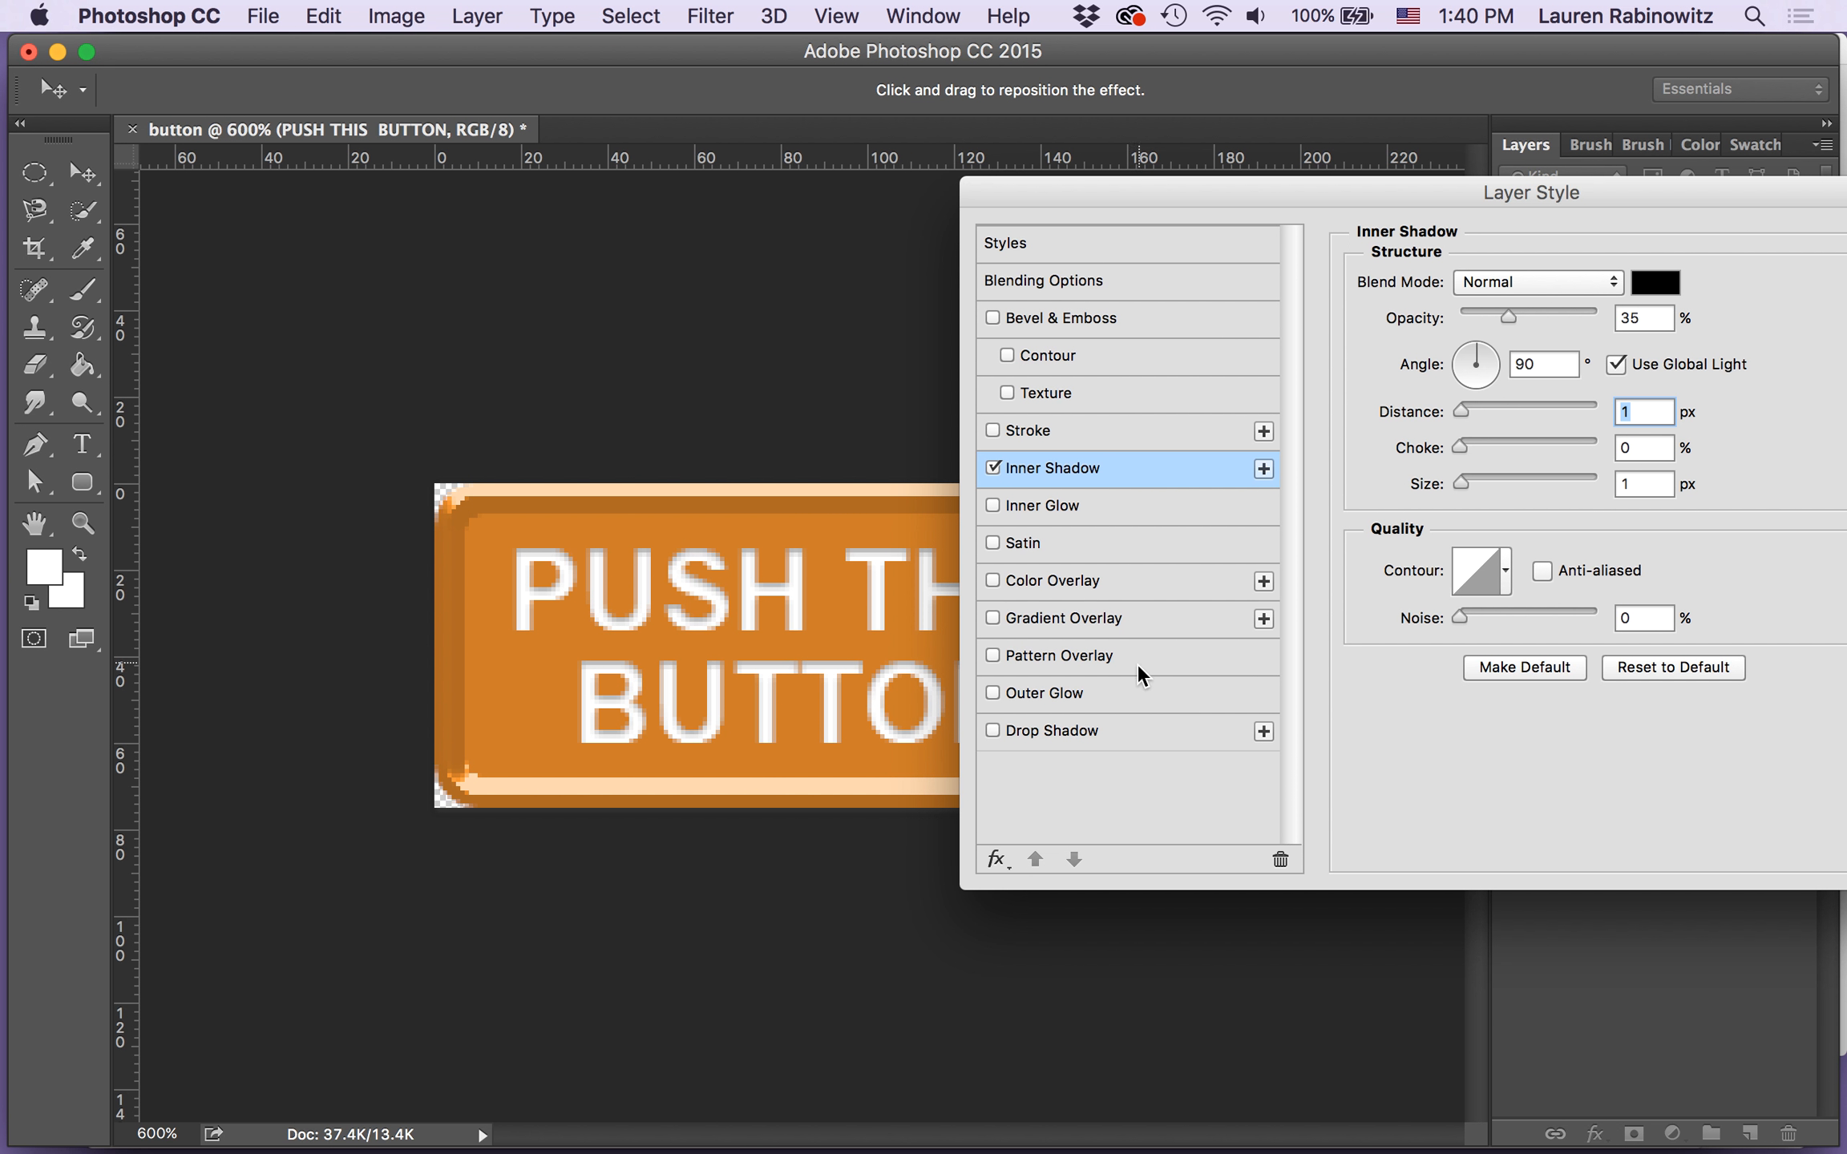
# Step: Add a 1 px black Stroke outside the label's letters and lower its opacity to about 9%
pyautogui.click(1109, 429)
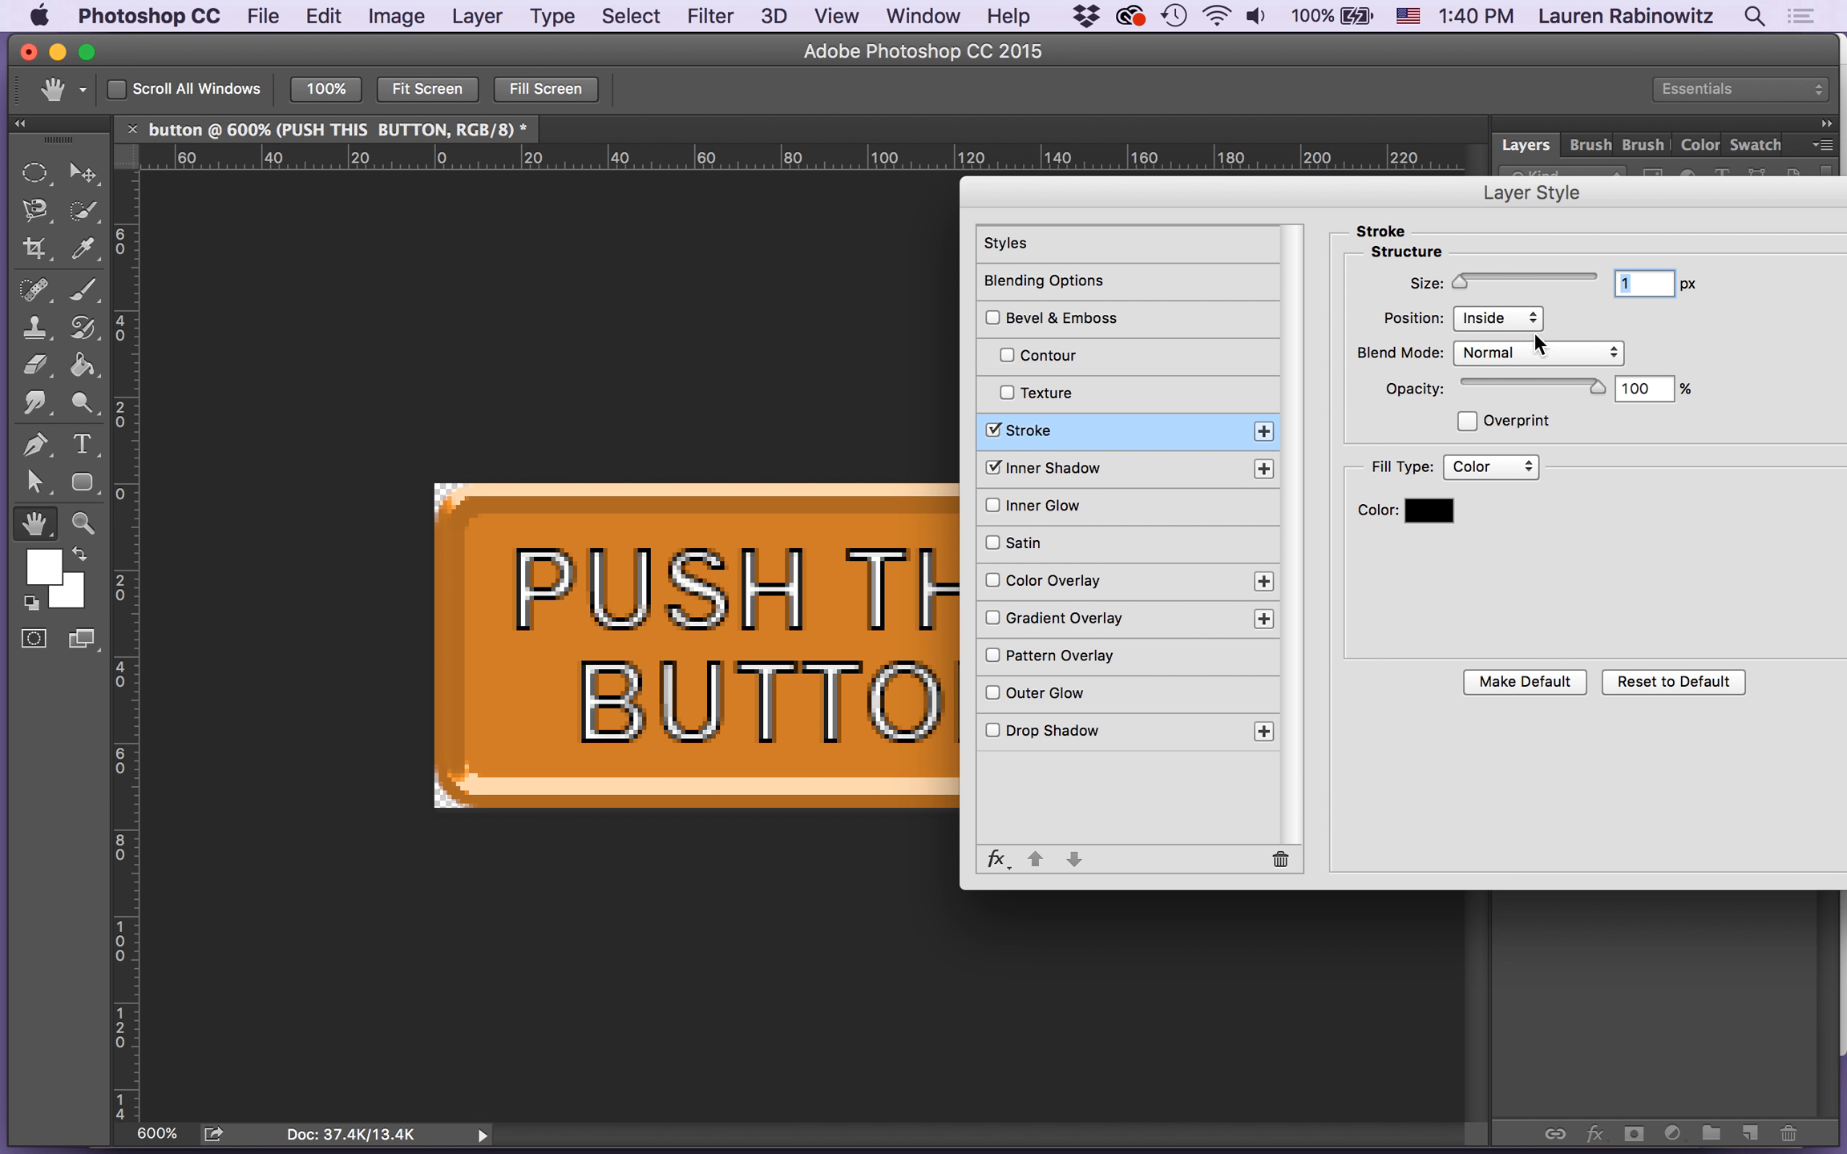
pyautogui.moveTo(1598, 384); pyautogui.dragTo(1526, 379)
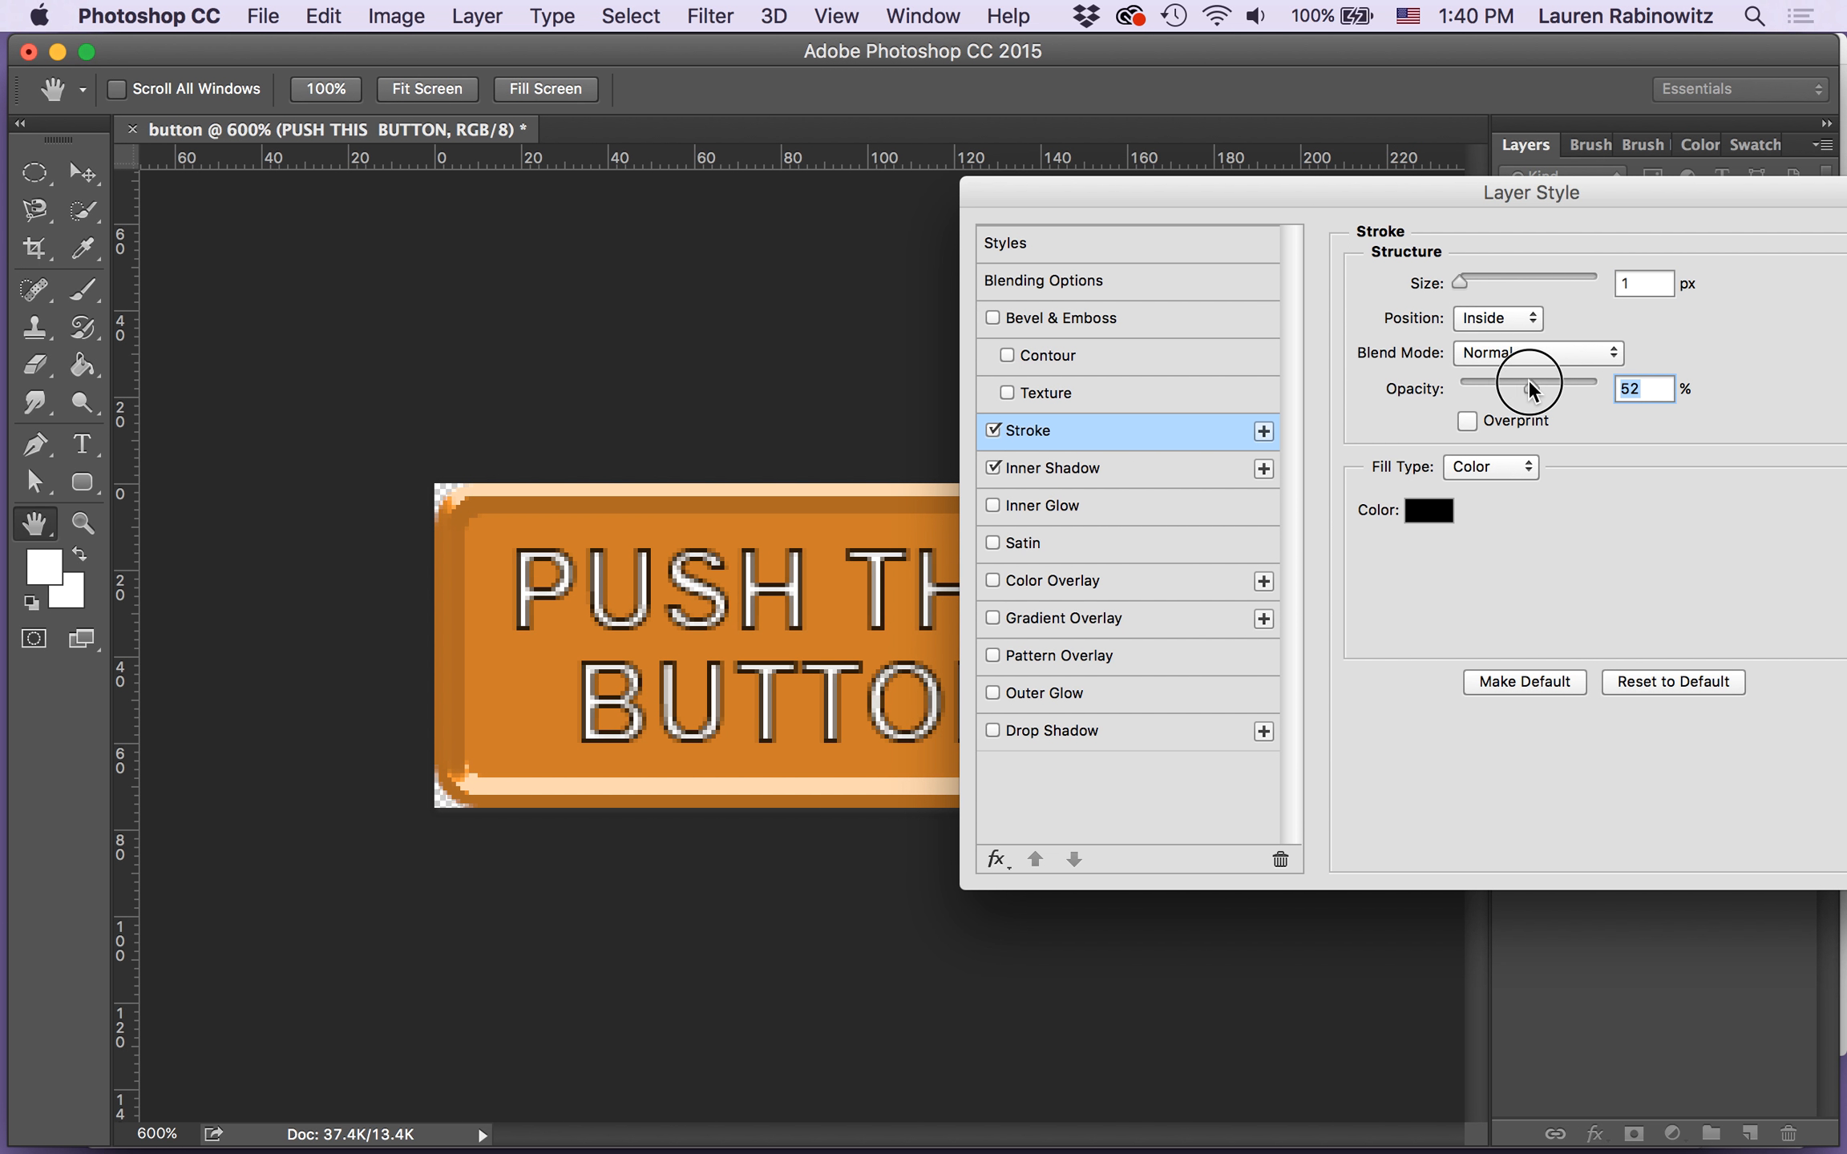
pyautogui.click(1496, 318)
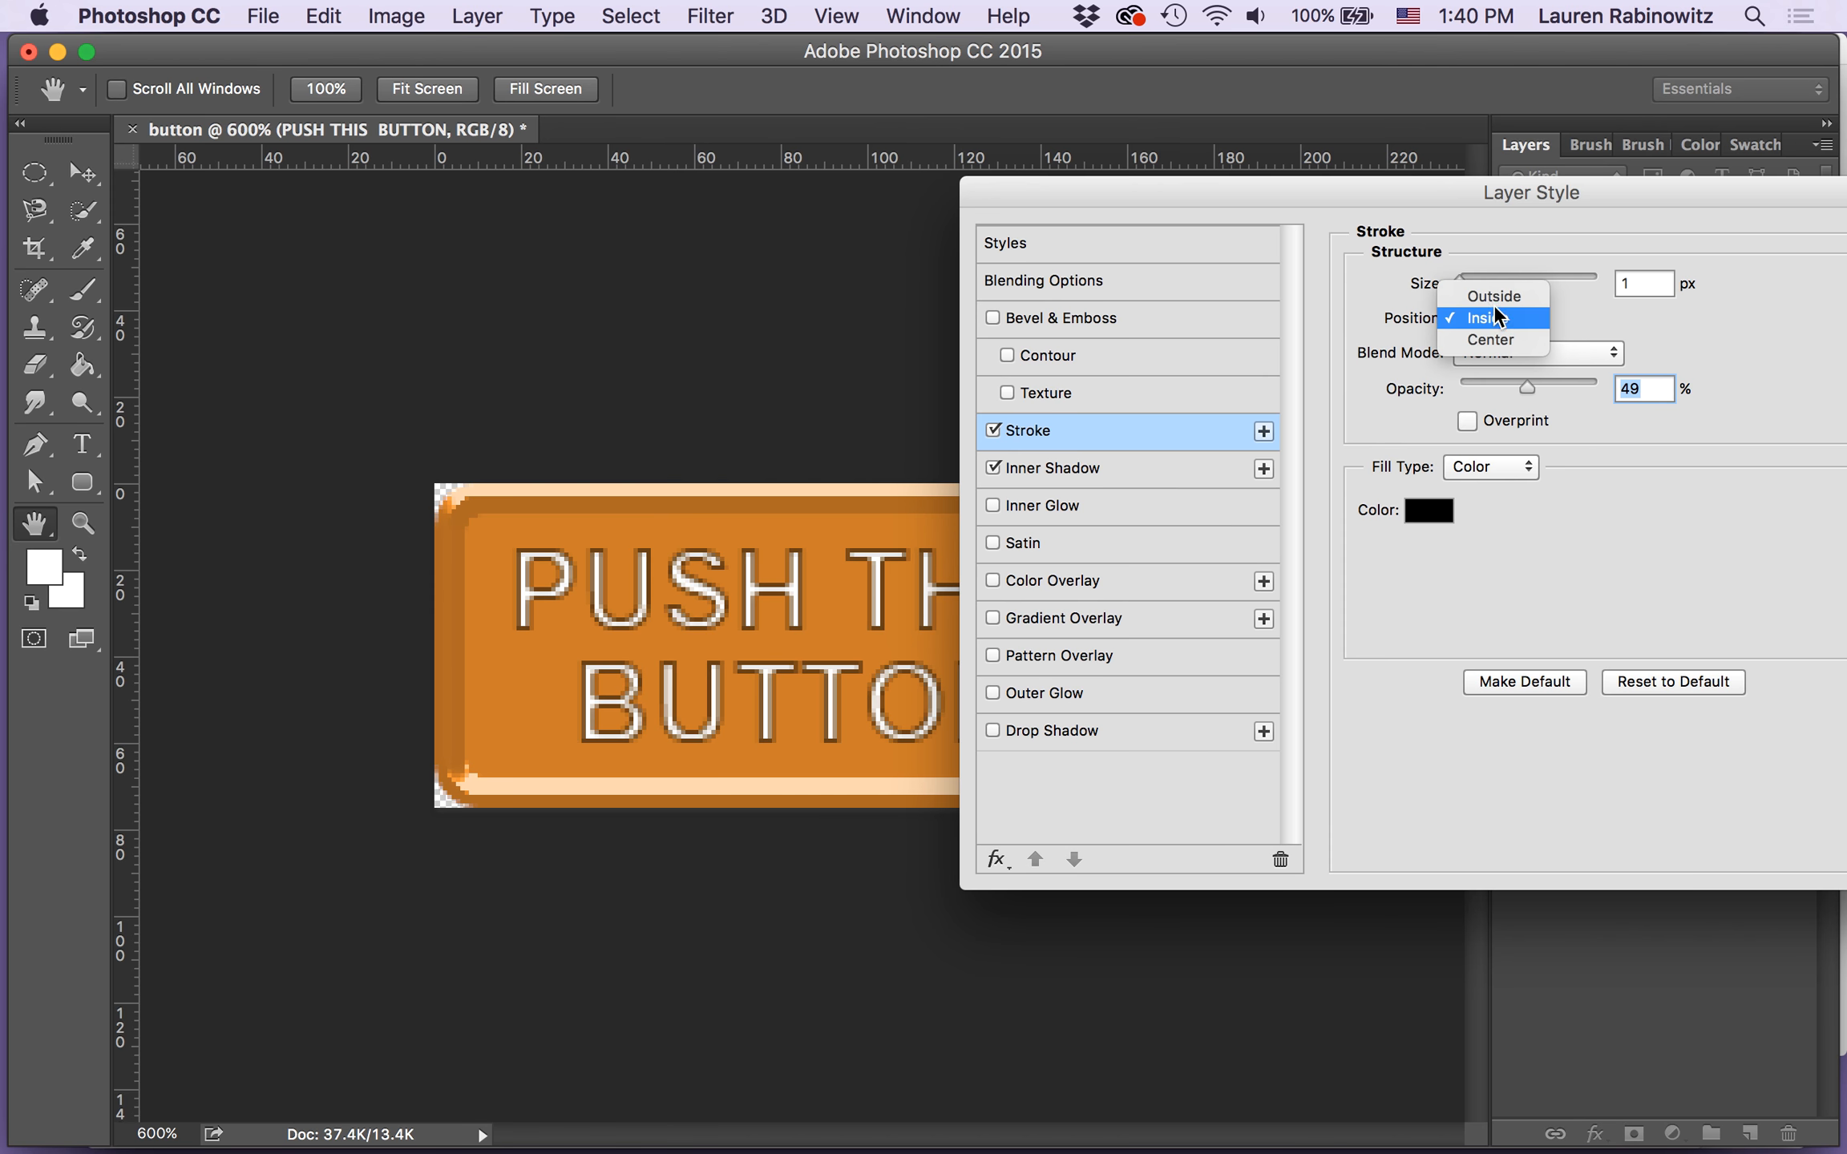
pyautogui.click(1494, 297)
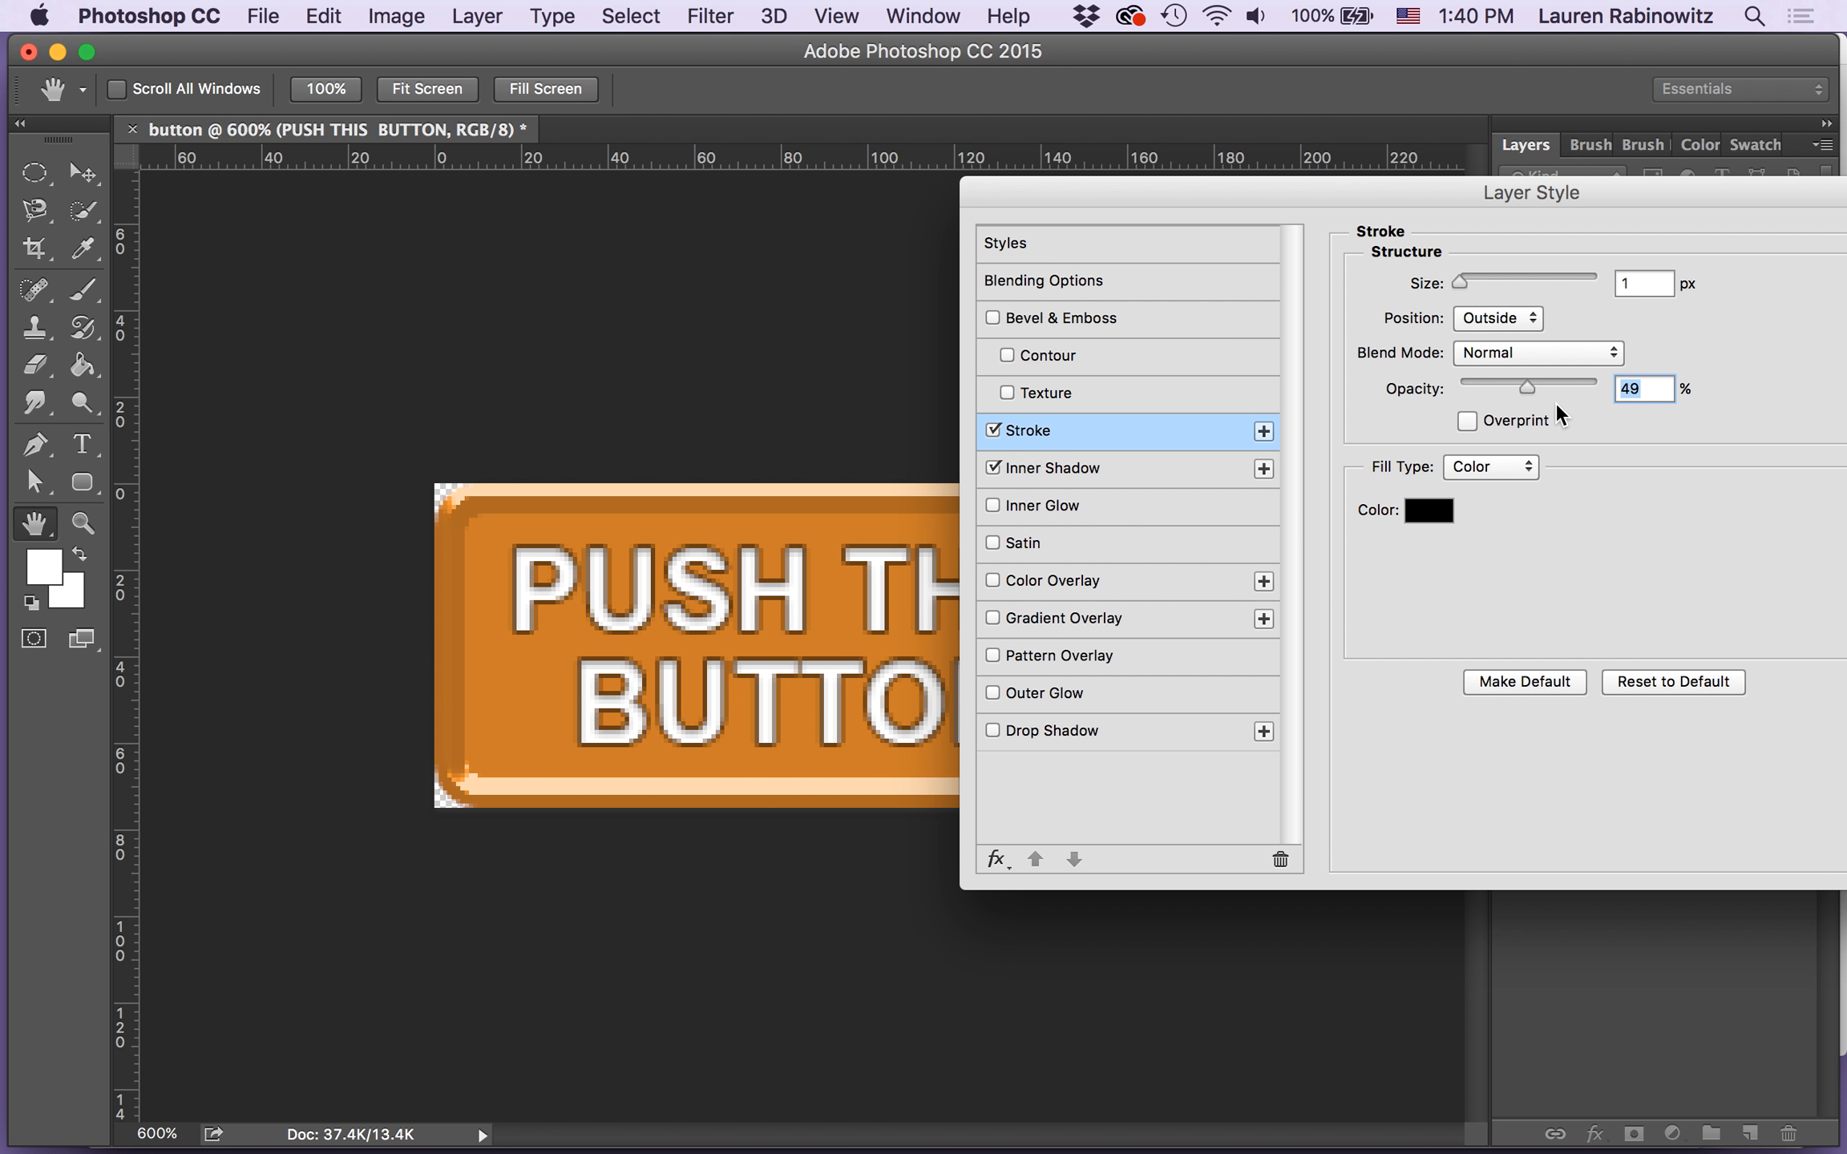
pyautogui.moveTo(1527, 384); pyautogui.dragTo(1475, 392)
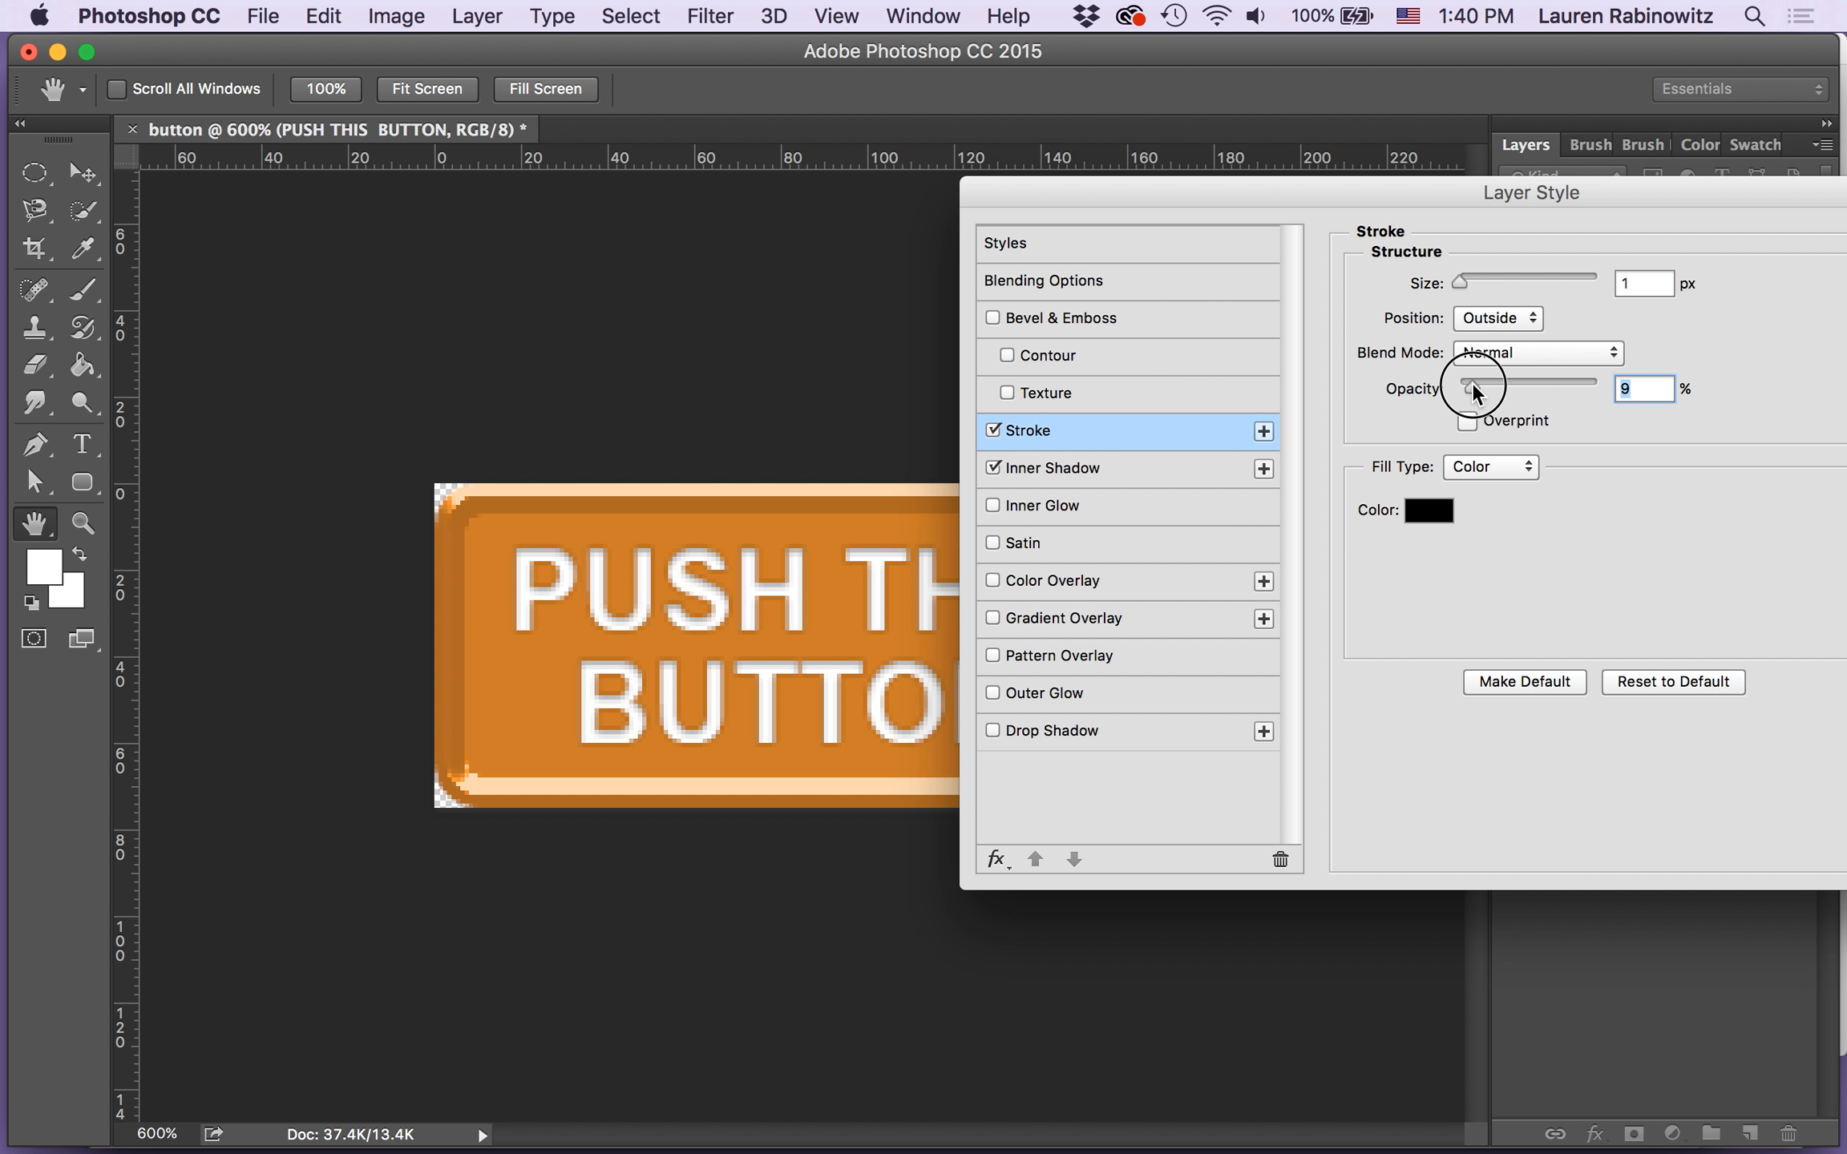
pyautogui.moveTo(1474, 387); pyautogui.dragTo(1473, 392)
# Step: Add an Outer Glow to the label and set its colour to the brown 996600
pyautogui.moveTo(1456, 205); pyautogui.dragTo(1482, 171)
pyautogui.click(1088, 683)
pyautogui.click(1469, 382)
pyautogui.click(945, 570)
pyautogui.click(857, 399)
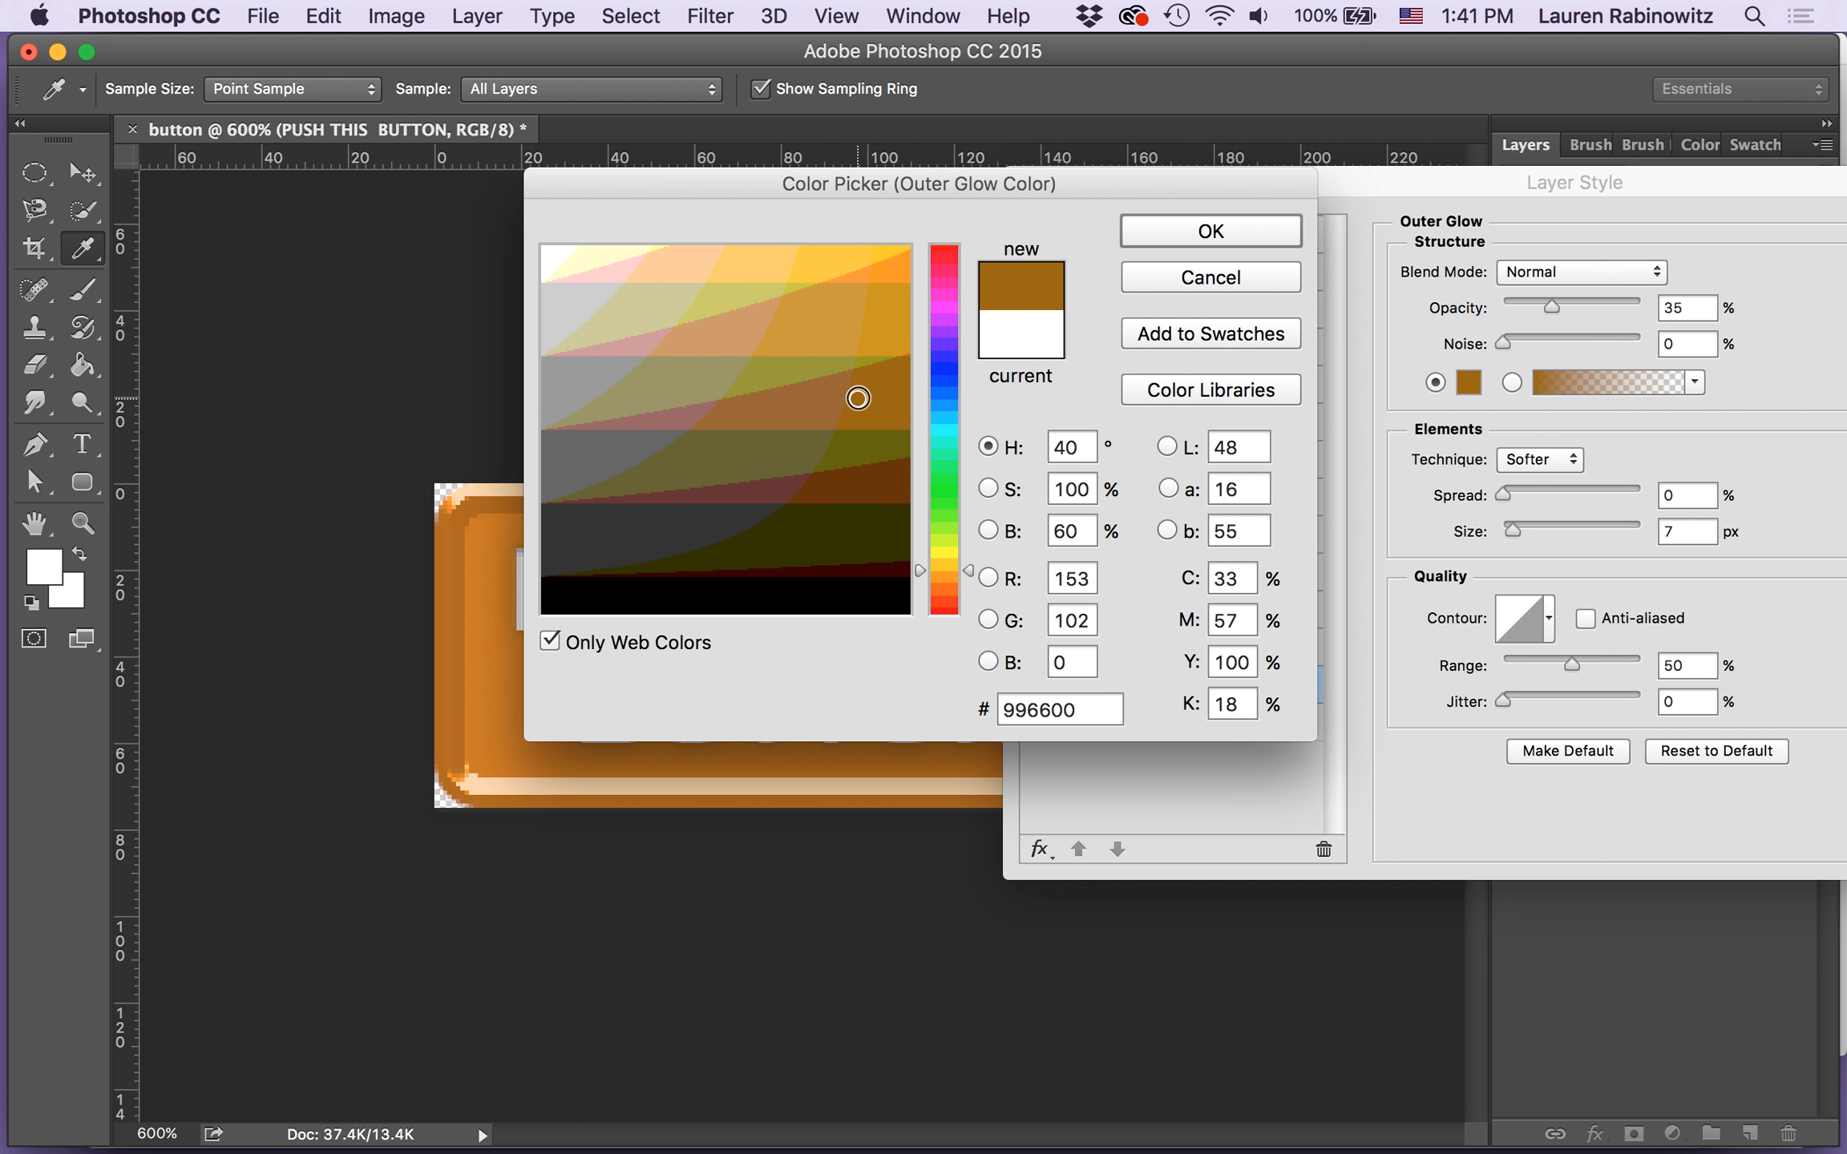
pyautogui.click(1185, 229)
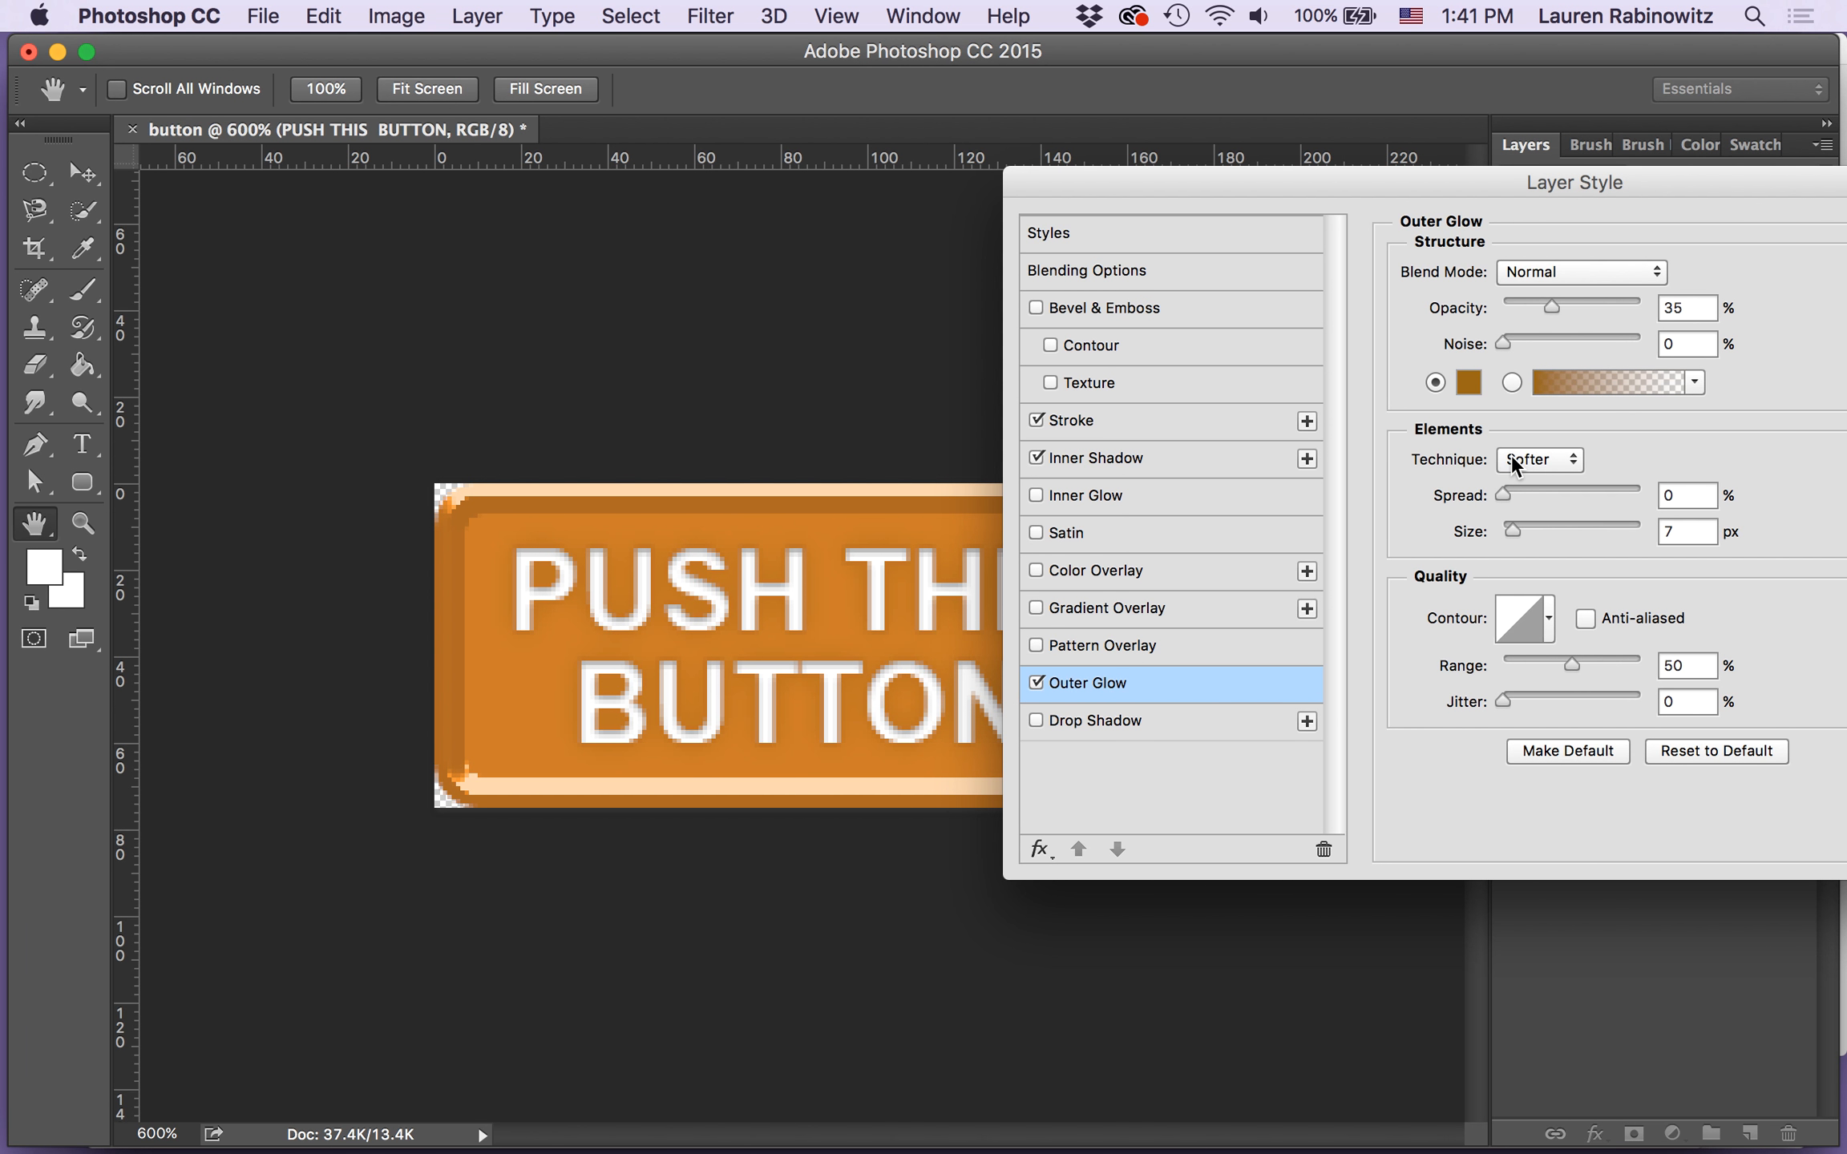
# Step: Set the Outer Glow's size to 5 px and spread to 11%, and apply the label's layer styles
pyautogui.click(1513, 525)
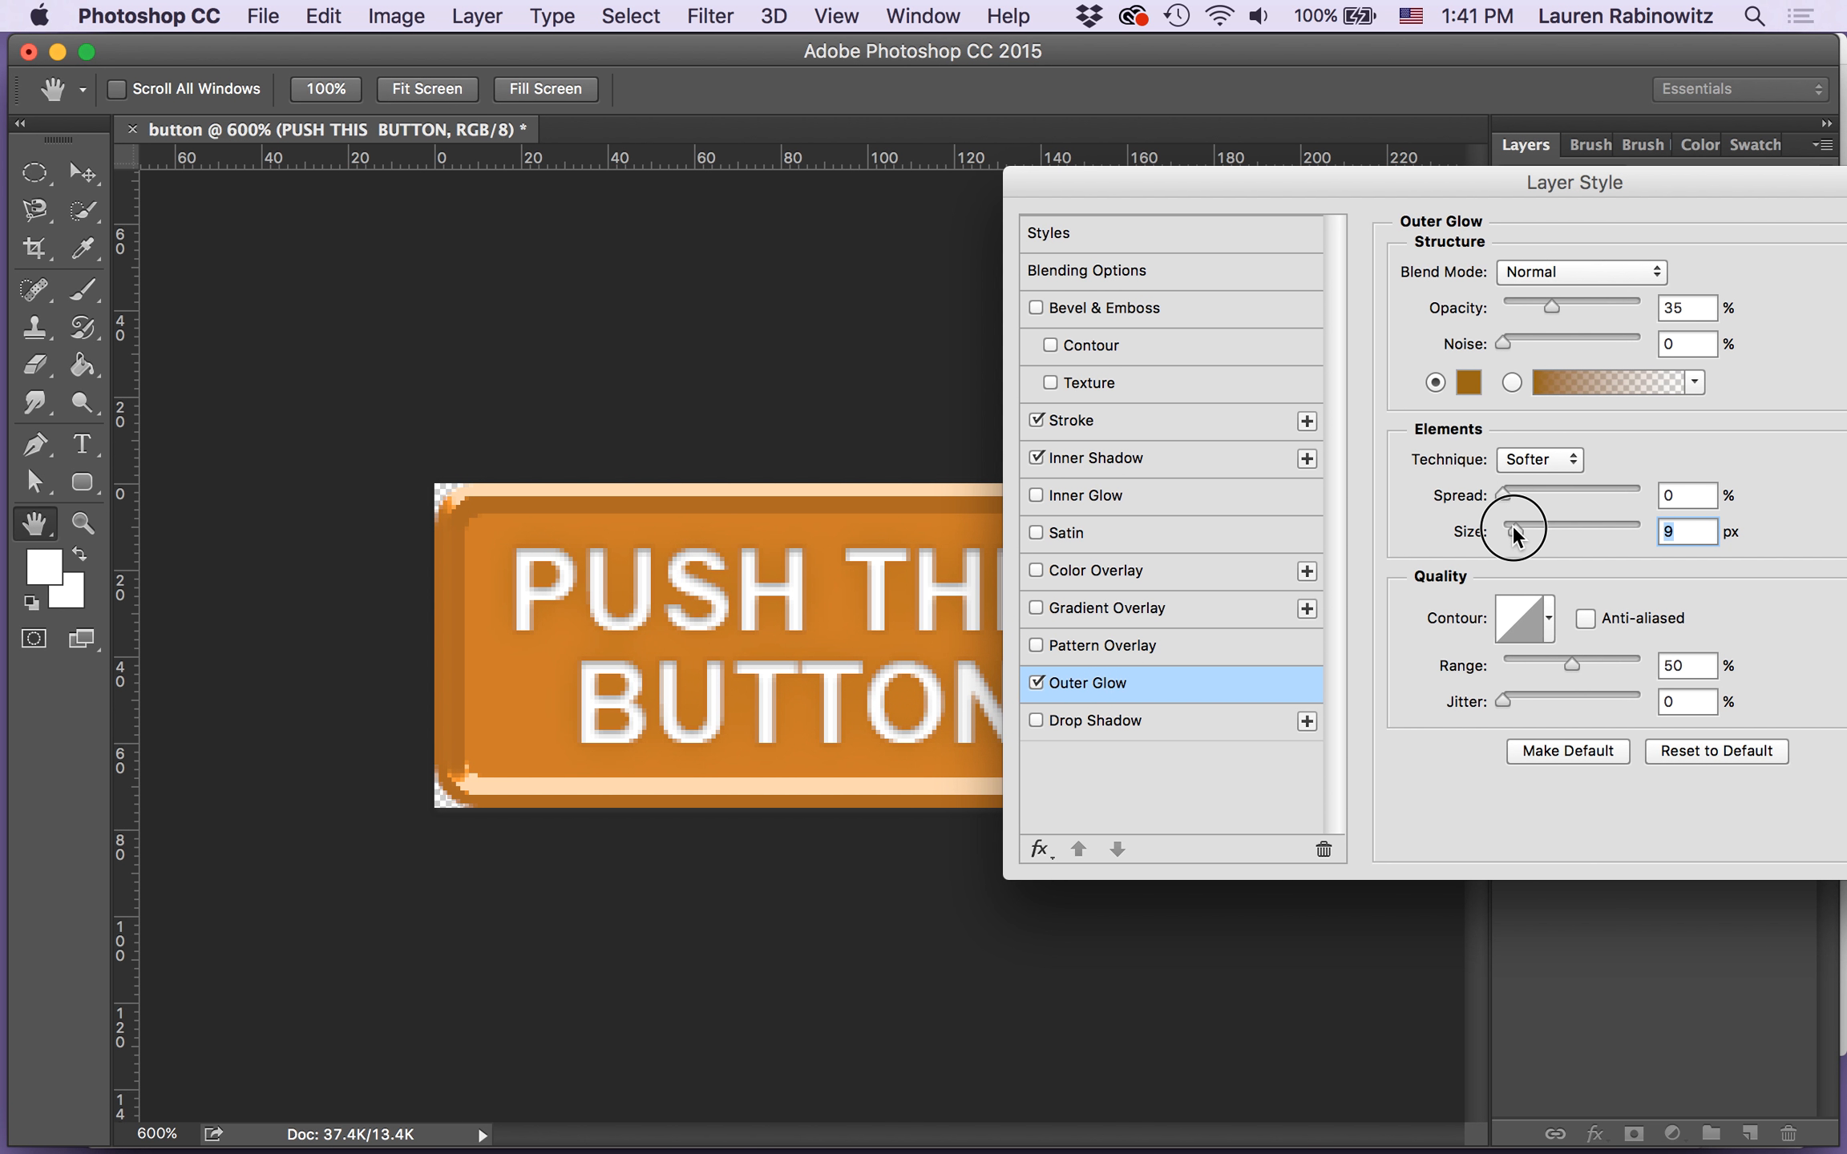
pyautogui.moveTo(1513, 526); pyautogui.dragTo(1521, 498)
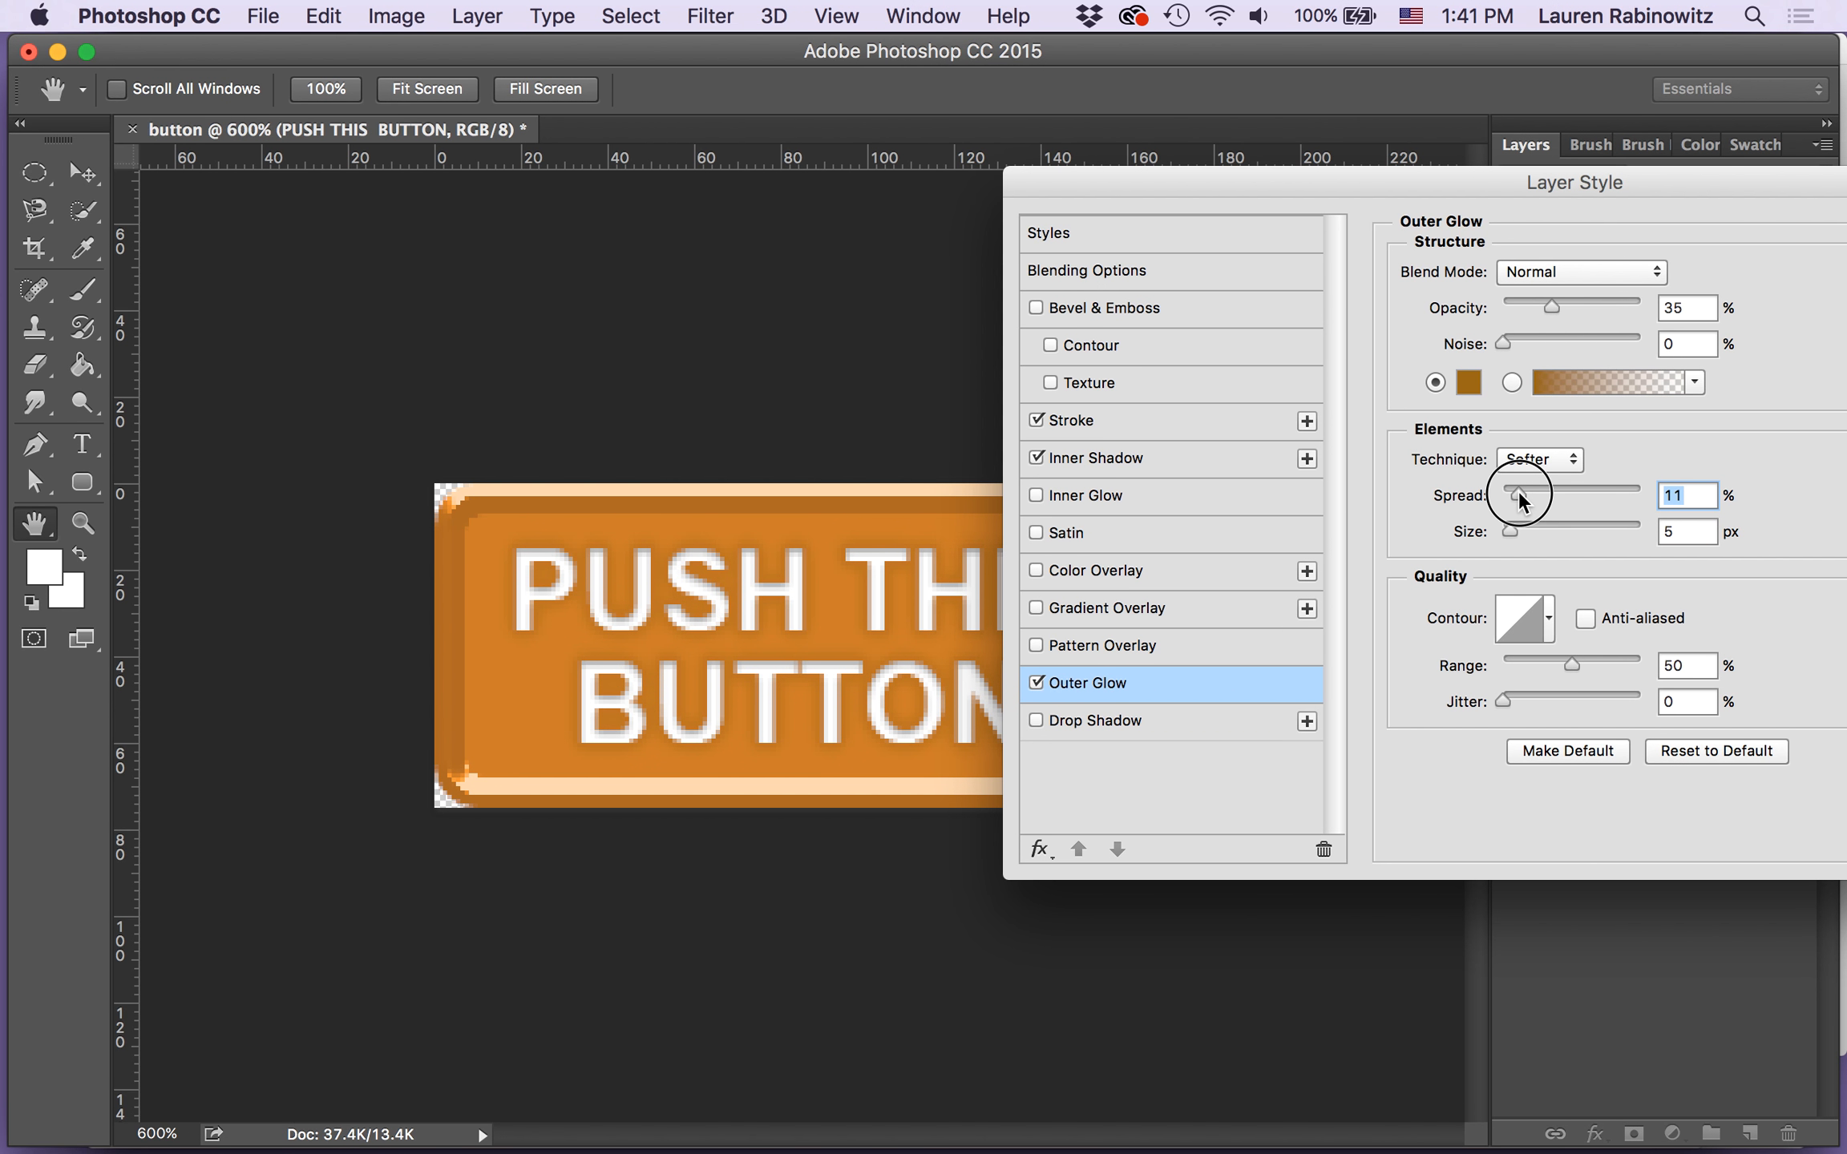
pyautogui.moveTo(1461, 190); pyautogui.dragTo(1332, 278)
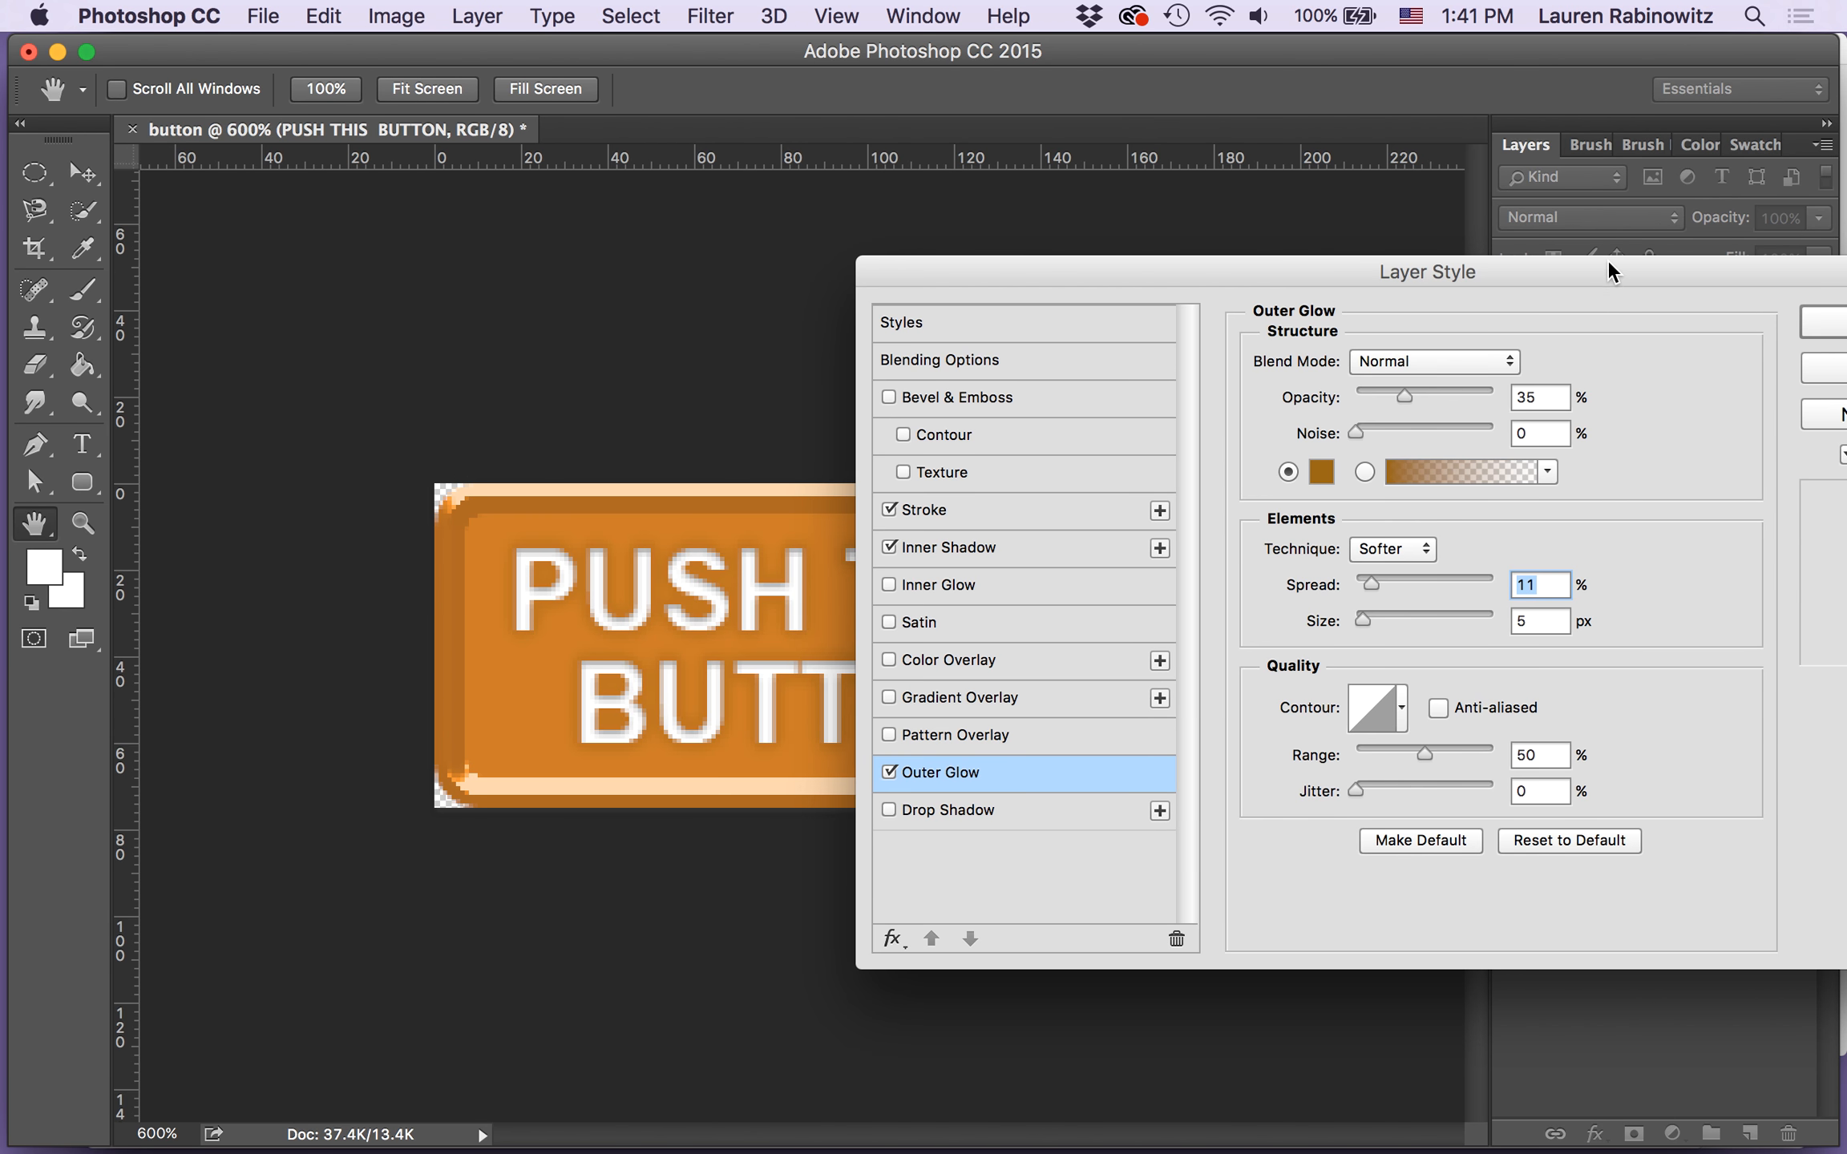
pyautogui.moveTo(1608, 265); pyautogui.dragTo(1373, 277)
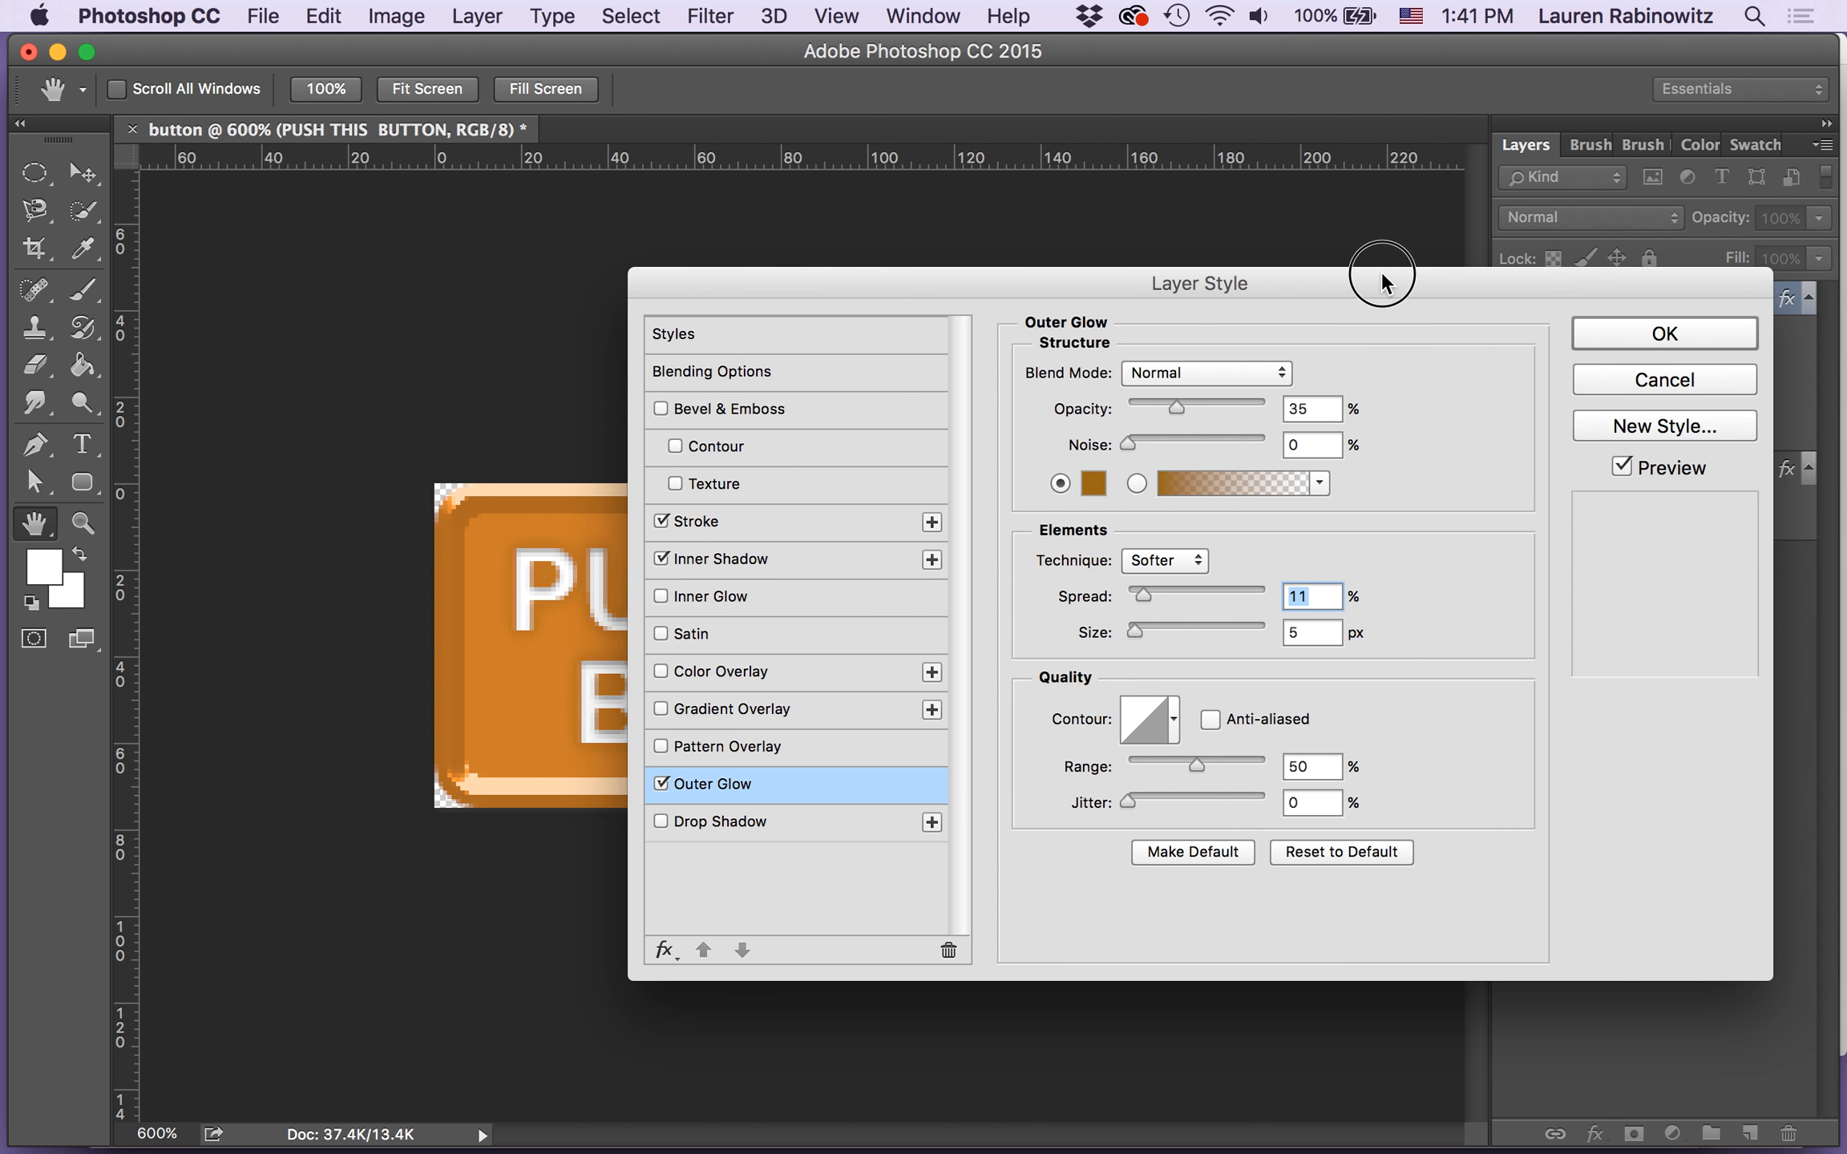
pyautogui.click(1645, 324)
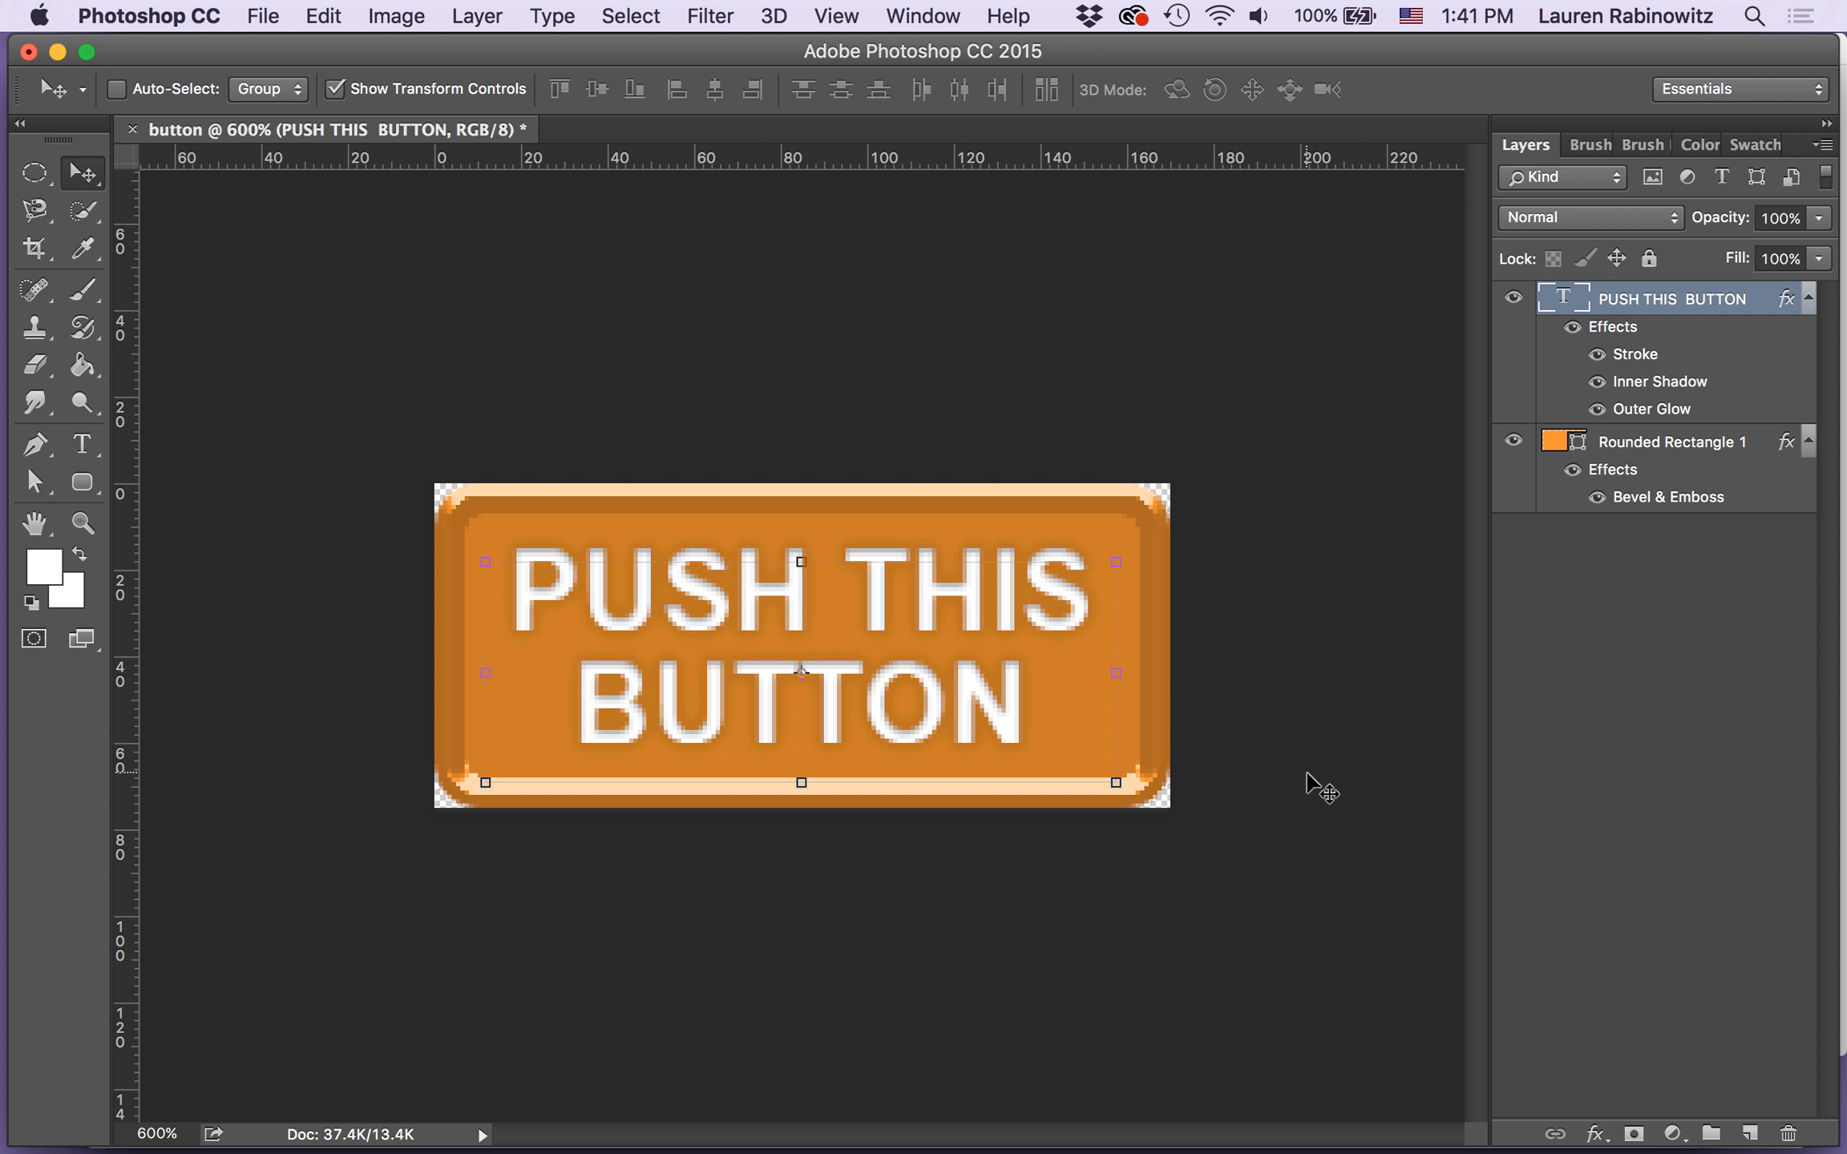
# Step: Start exporting the finished button image
pyautogui.click(263, 16)
pyautogui.moveTo(425, 413)
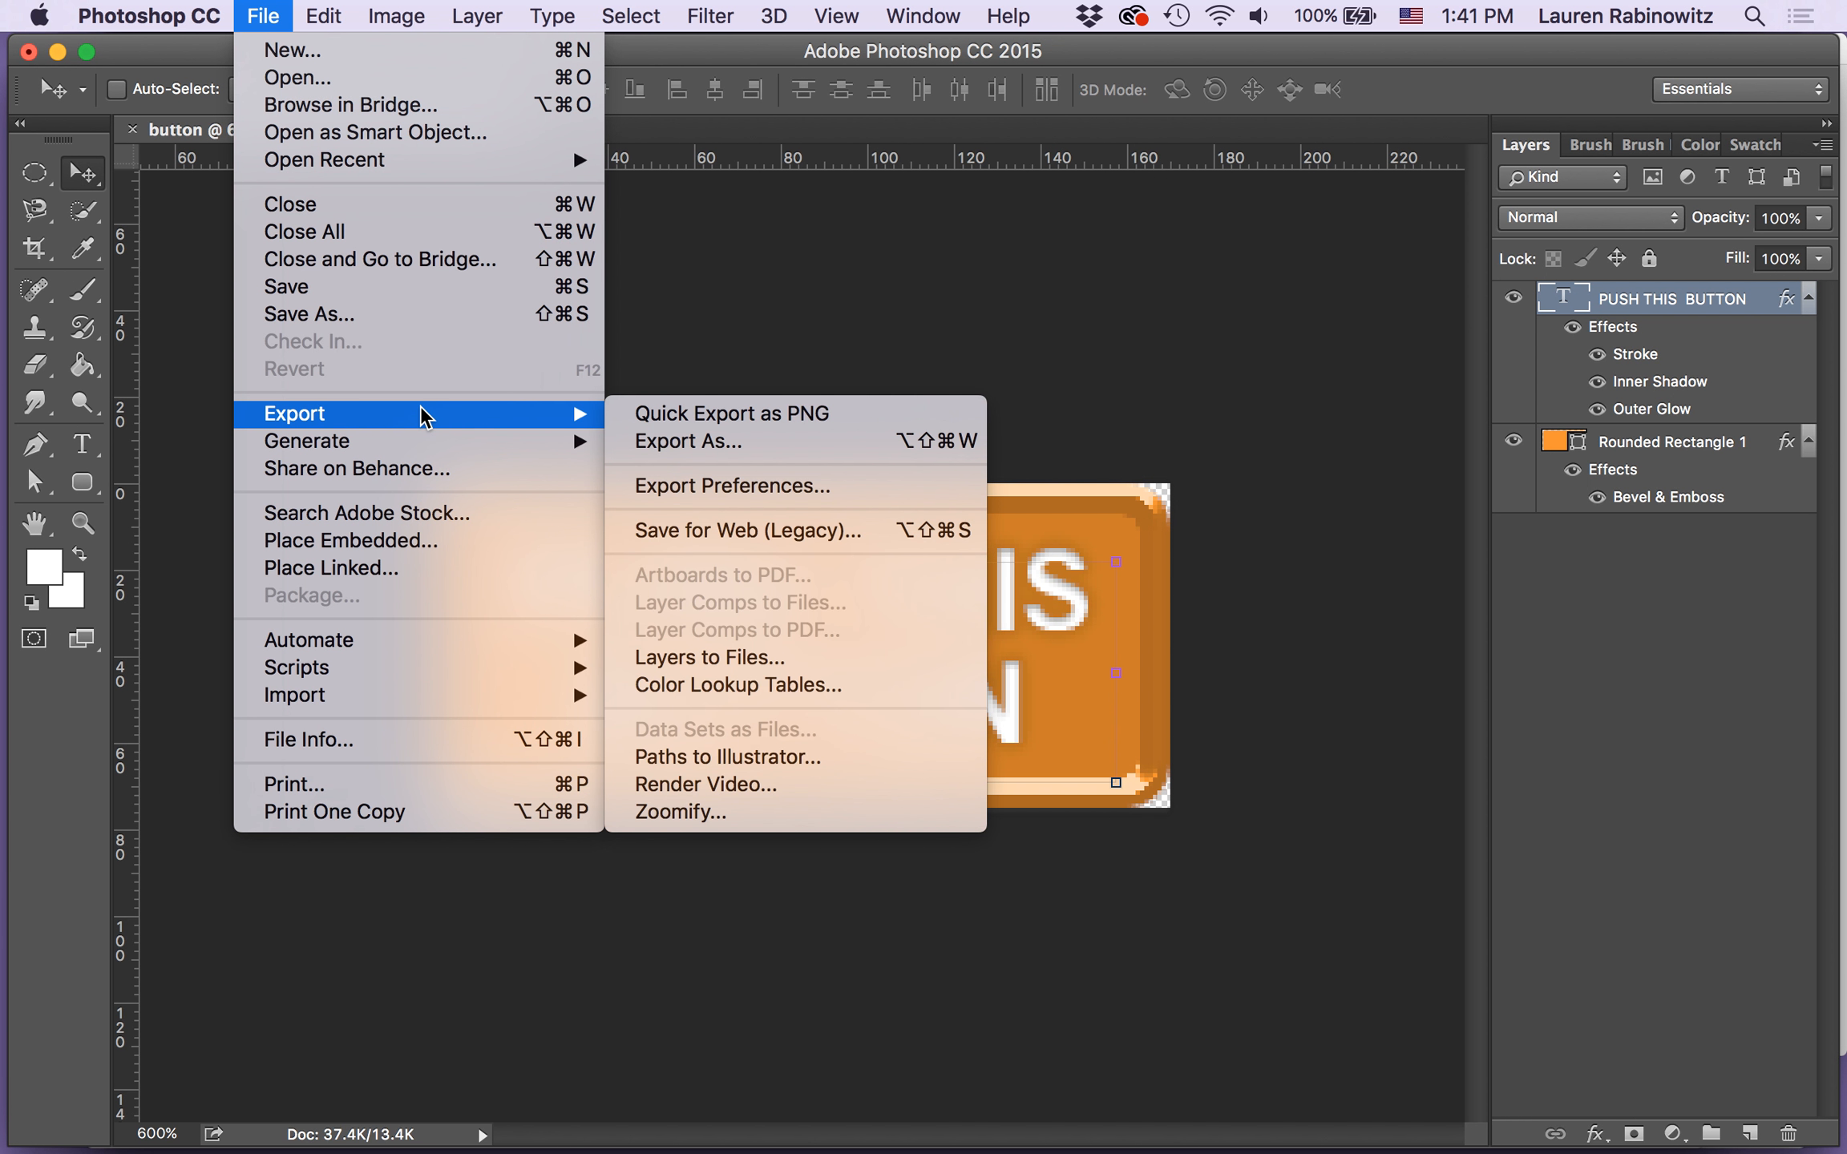